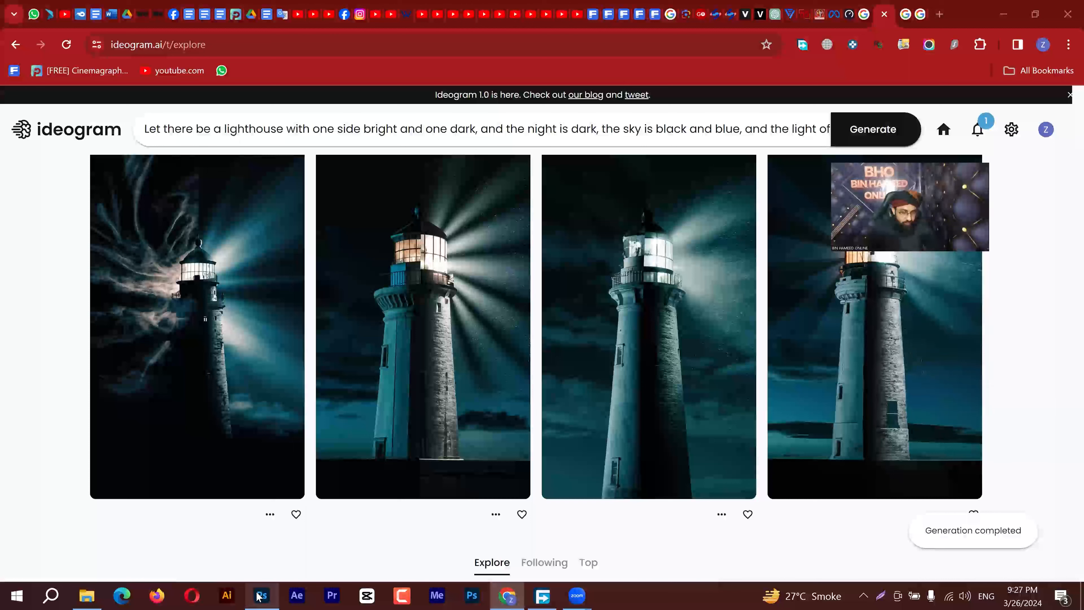
Step: Switch to Photoshop and create a new document from the A4 print preset, 210 x 297 mm at 300 ppi
mouse_move(260, 595)
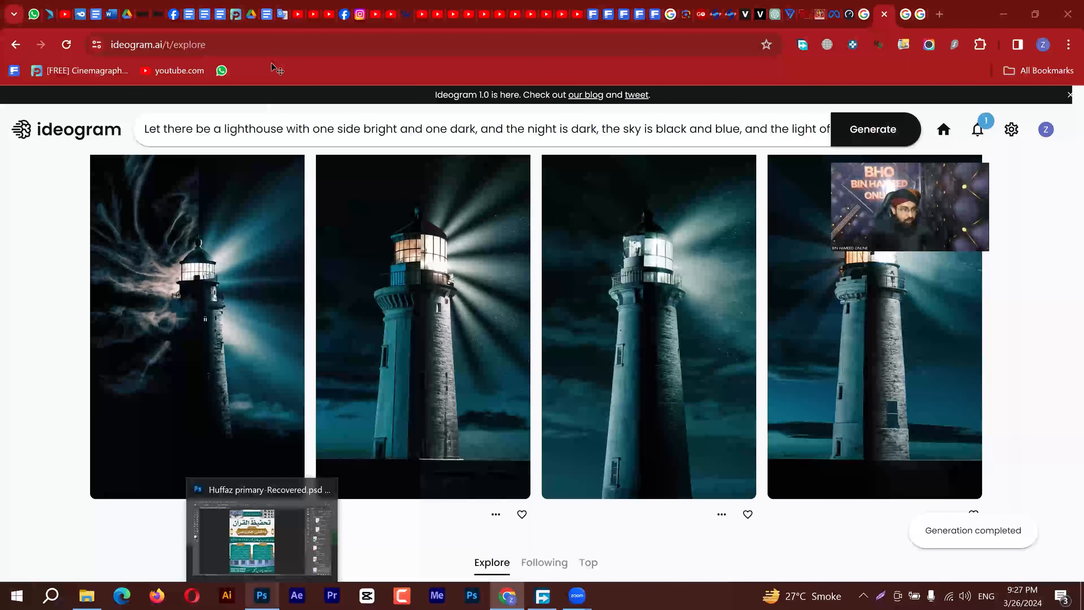
key("alt+Tab")
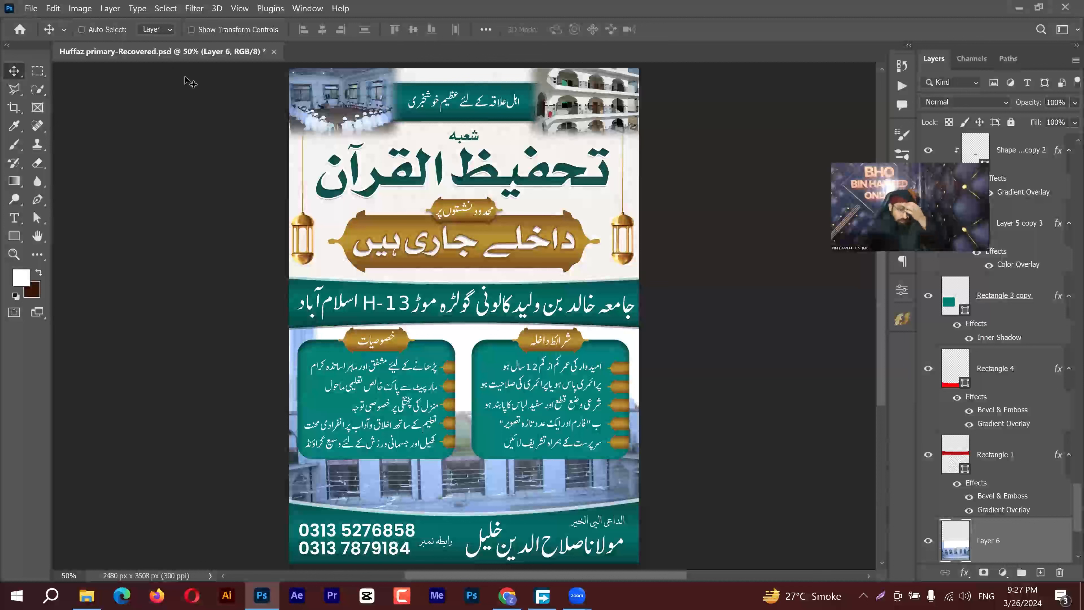
key("ctrl+n")
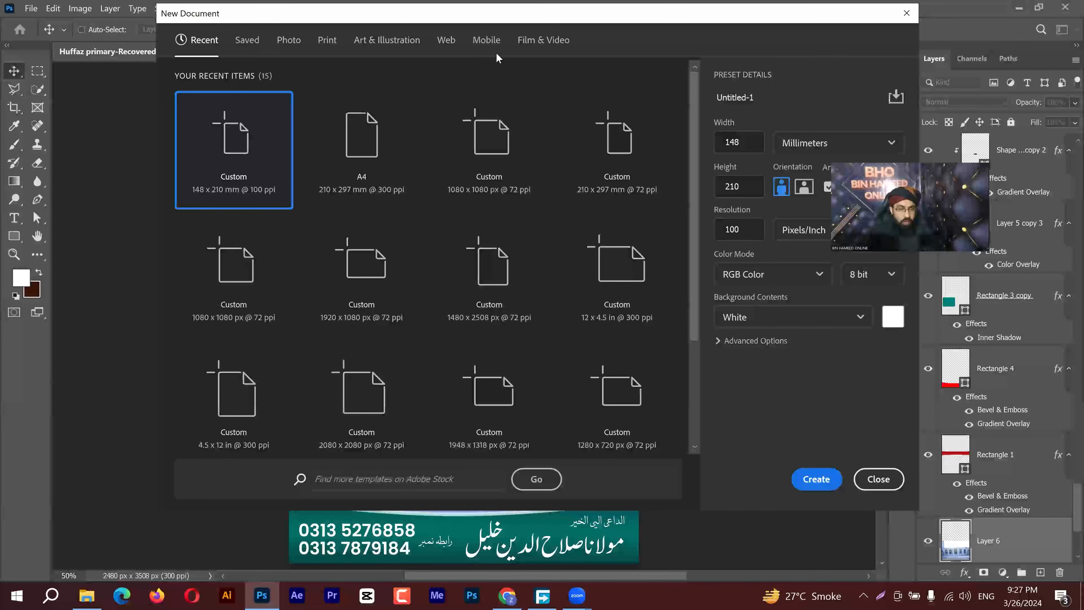
left_click(336, 42)
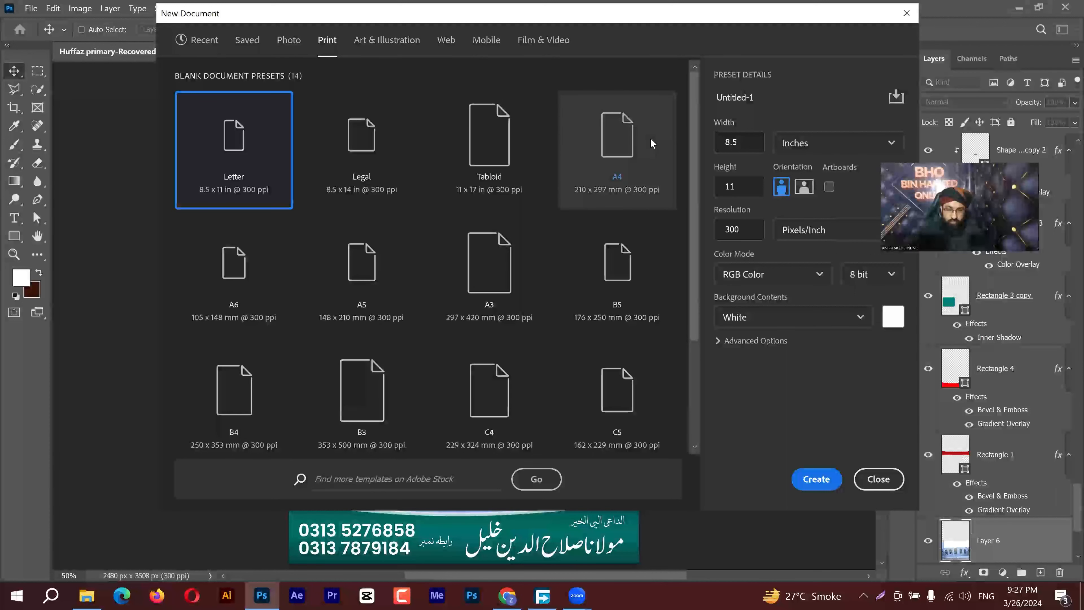
left_click(616, 149)
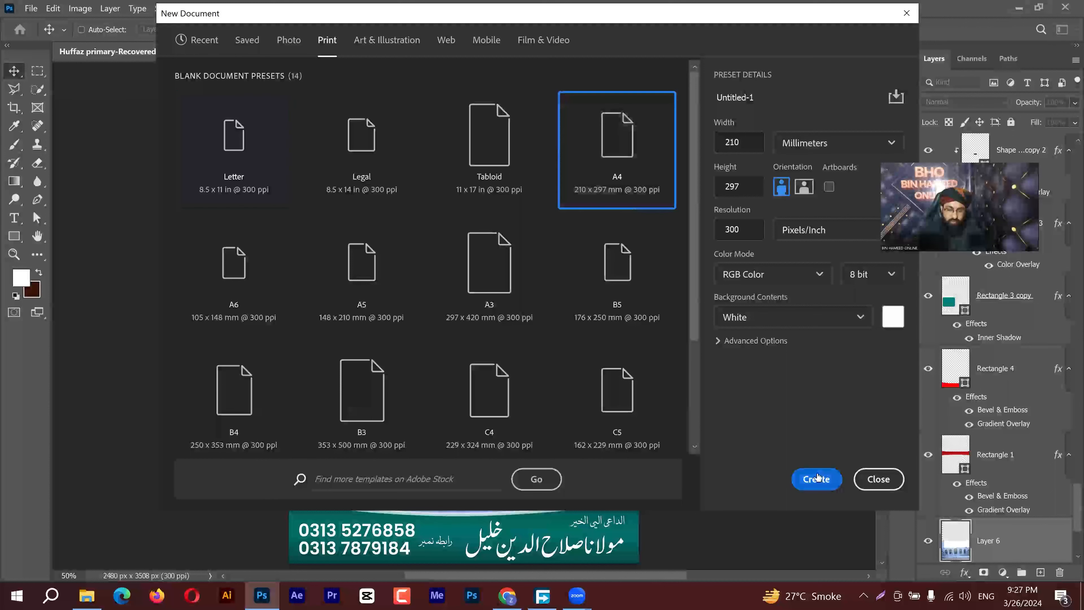
key("Escape")
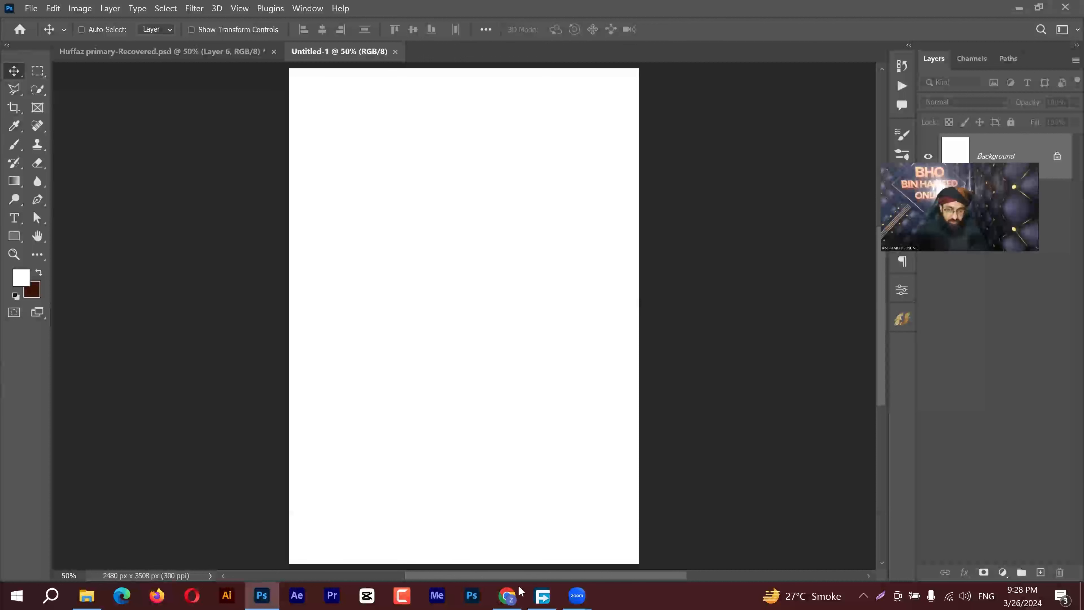
Step: Switch to Ideogram in the browser and download the opened lighthouse image to the Downloads folder
key("alt+Tab")
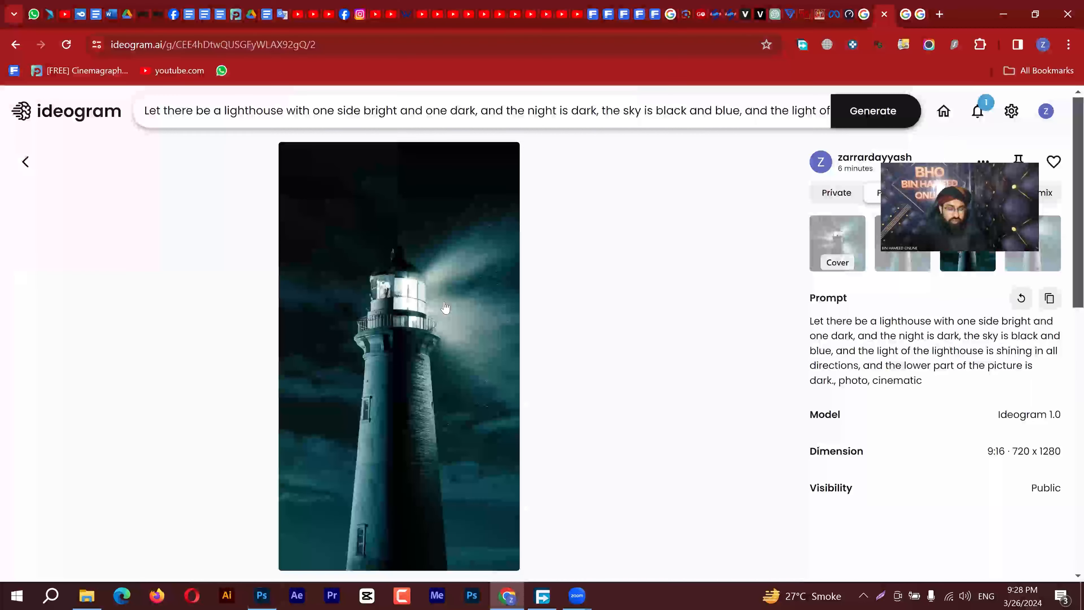
right_click(406, 279)
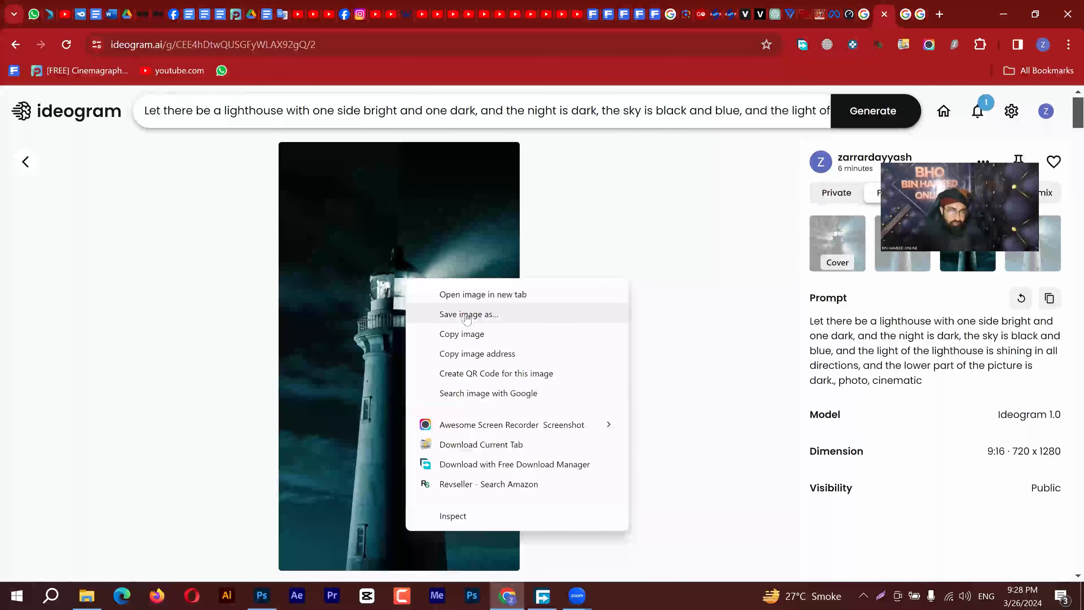
left_click(467, 314)
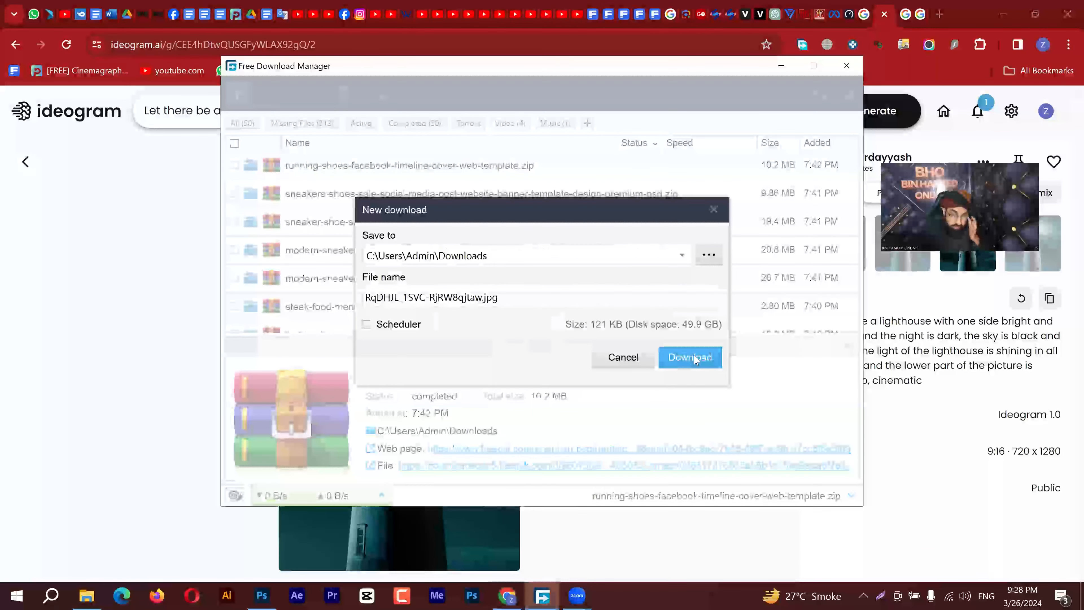
left_click(694, 357)
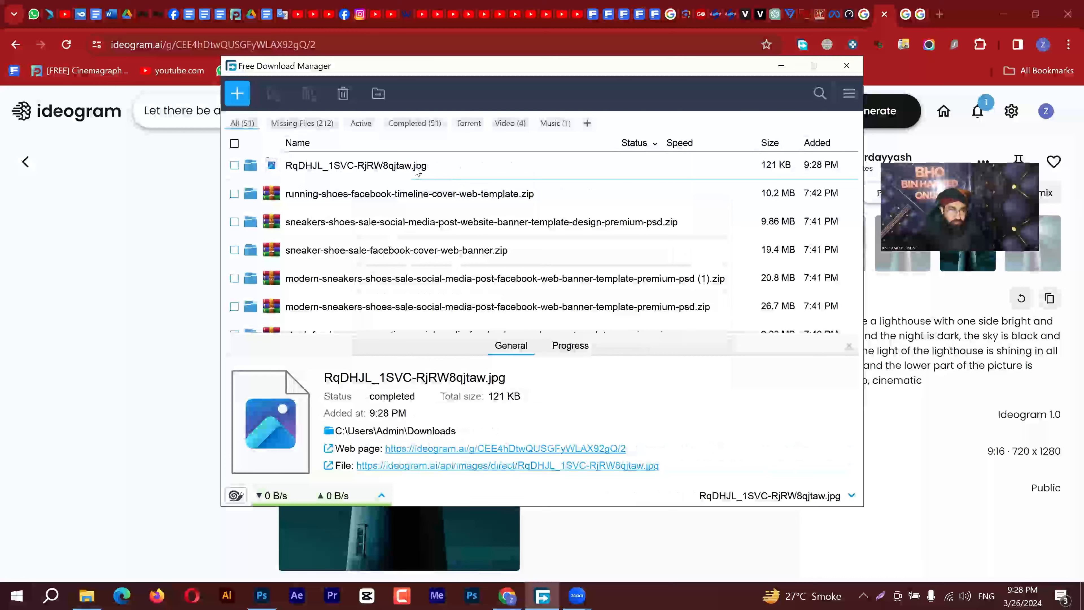
Step: Locate the downloaded lighthouse file, open it in Photoshop, and bring it into the blank A4 document as a smart object layer
right_click(417, 170)
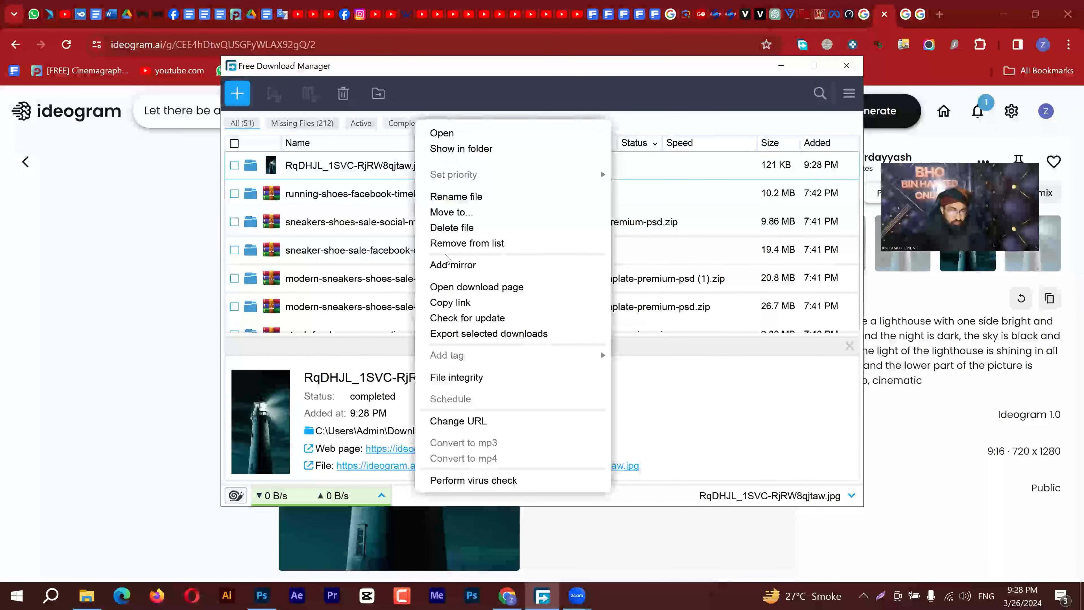
left_click(461, 149)
left_click_drag(461, 355, 493, 51)
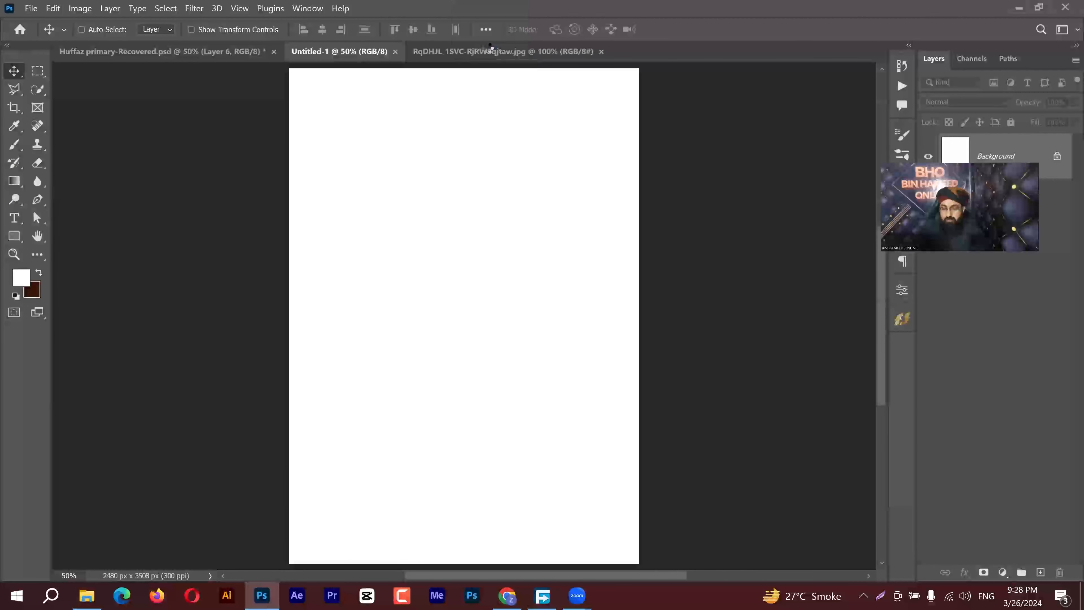
left_click_drag(352, 135, 448, 269)
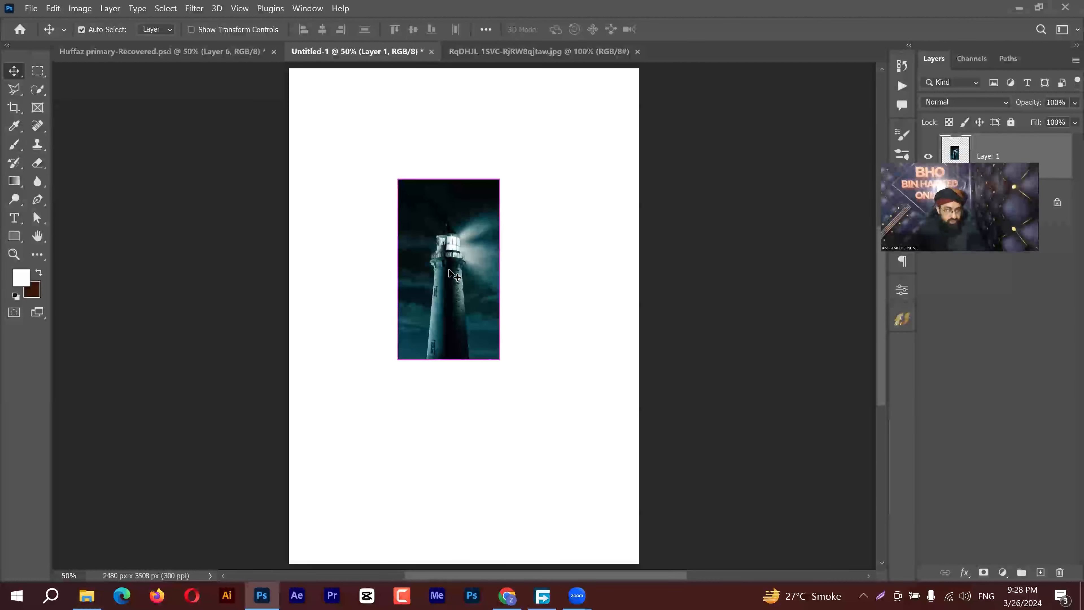
key("ctrl+t")
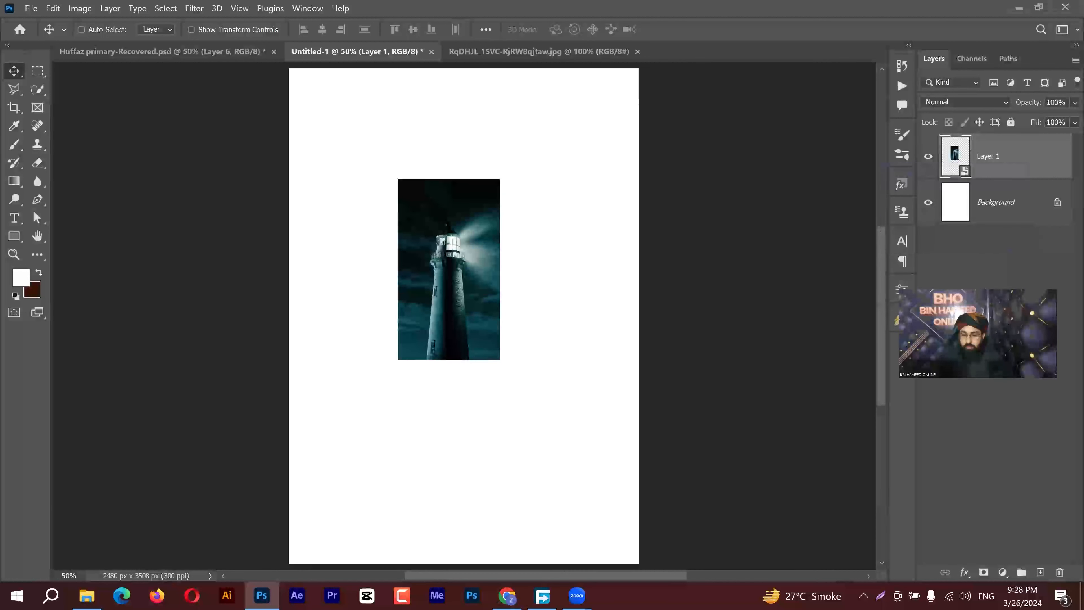
key("ctrl")
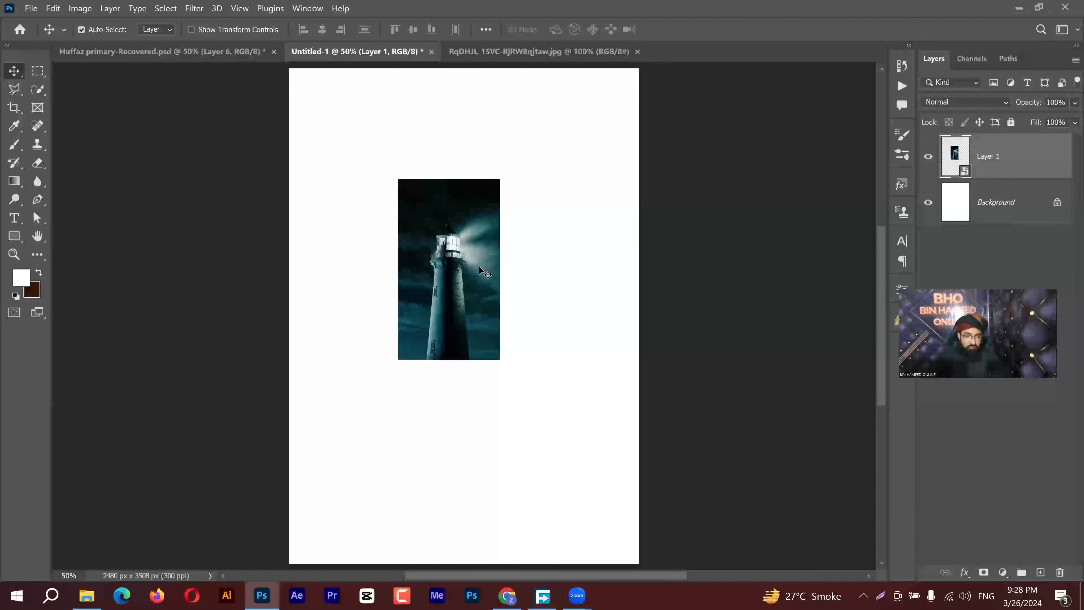
Step: Scale the lighthouse layer proportionally to about 274% so it spans the full height of the A4 page
key("ctrl+t")
left_click_drag(556, 276, 631, 273)
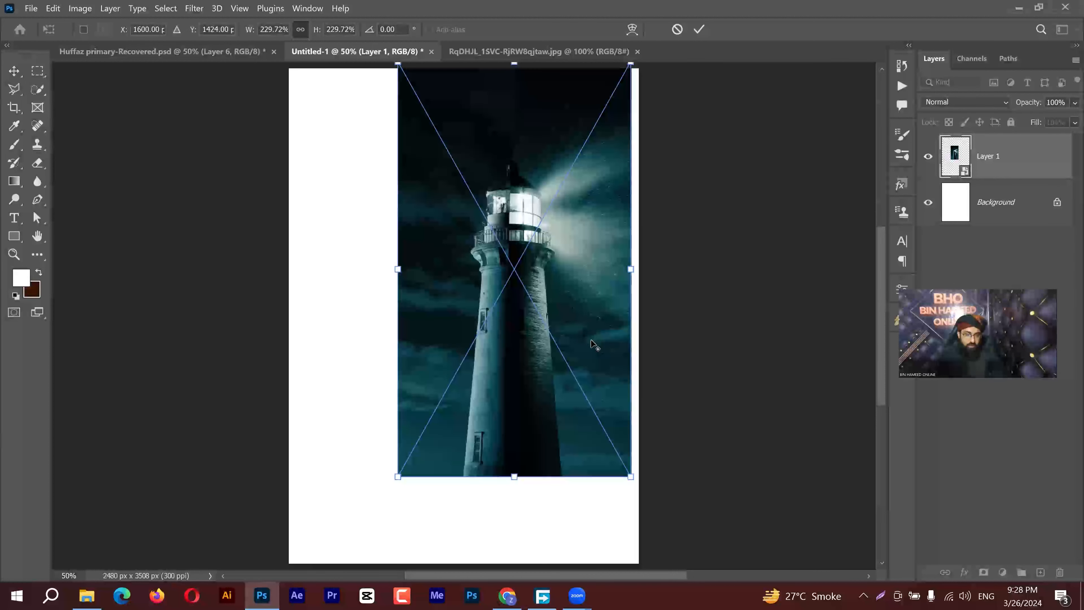
scroll(594, 345, "down", 2)
left_click_drag(432, 285, 377, 298)
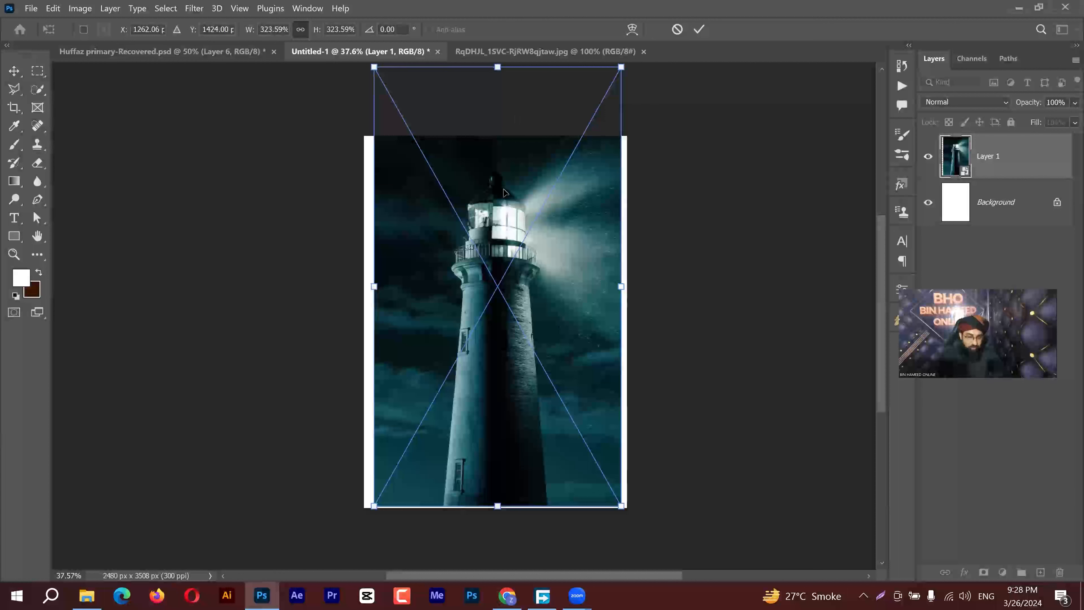
left_click_drag(496, 121, 498, 149)
left_click_drag(515, 259, 497, 259)
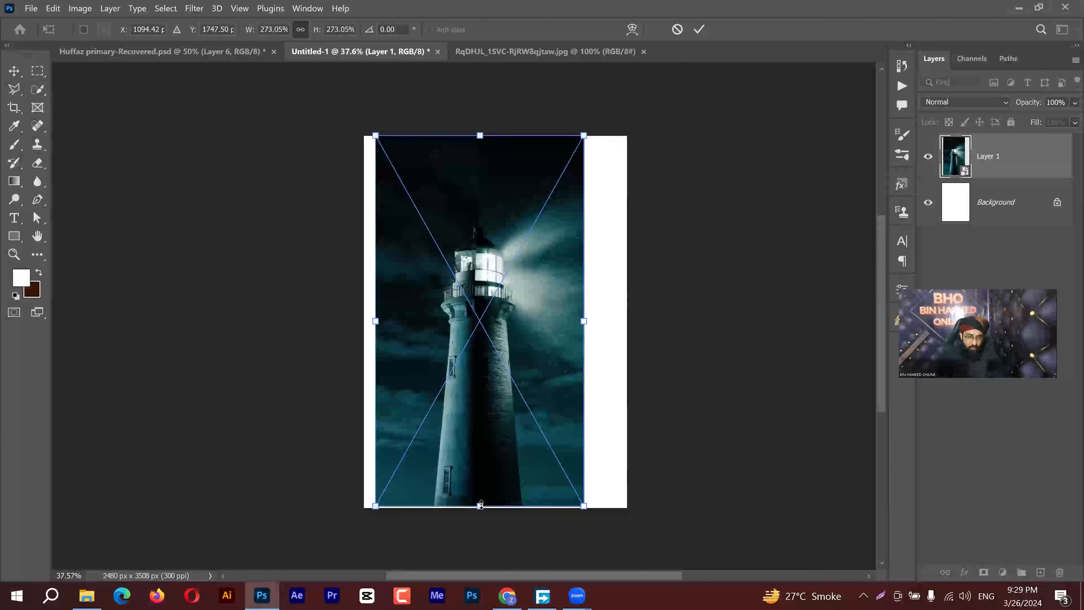
left_click_drag(480, 510, 479, 512)
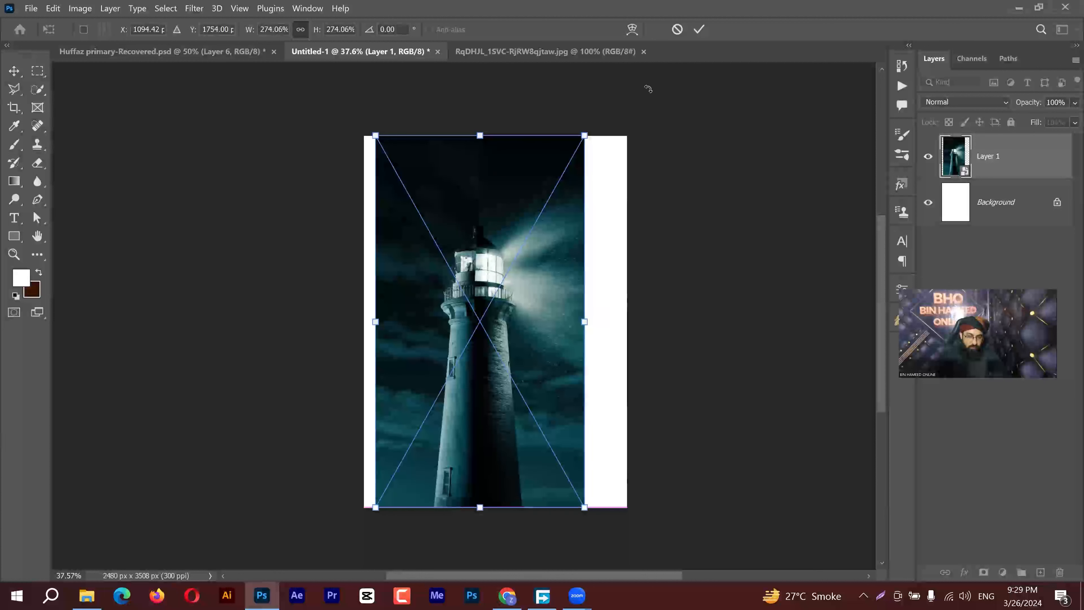
left_click(696, 30)
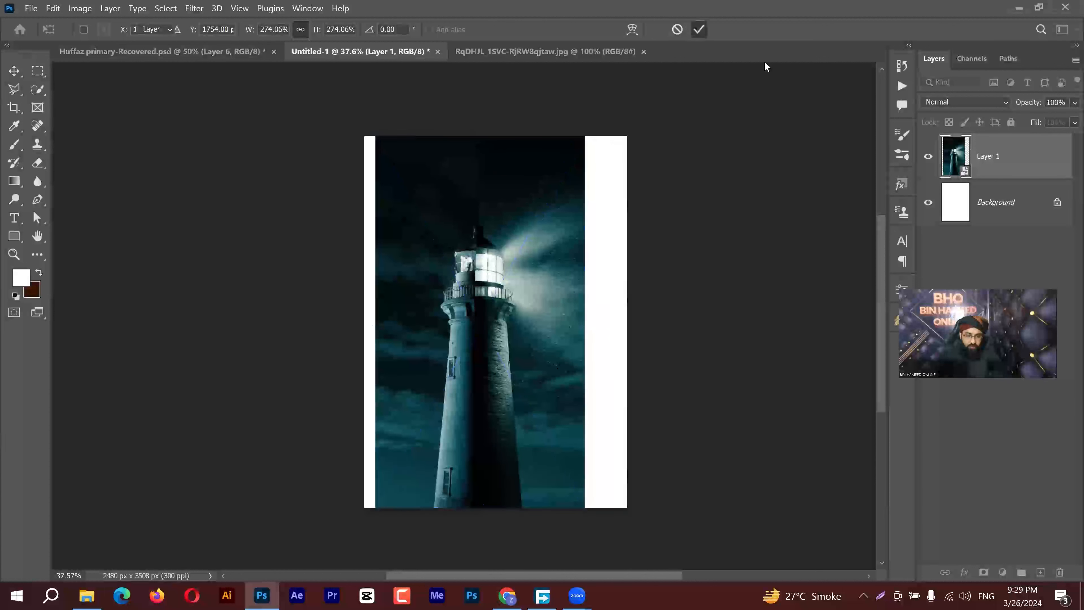
Step: Open the lighthouse smart object's contents, then close both the source JPG and the contents document without editing them
double_click(959, 167)
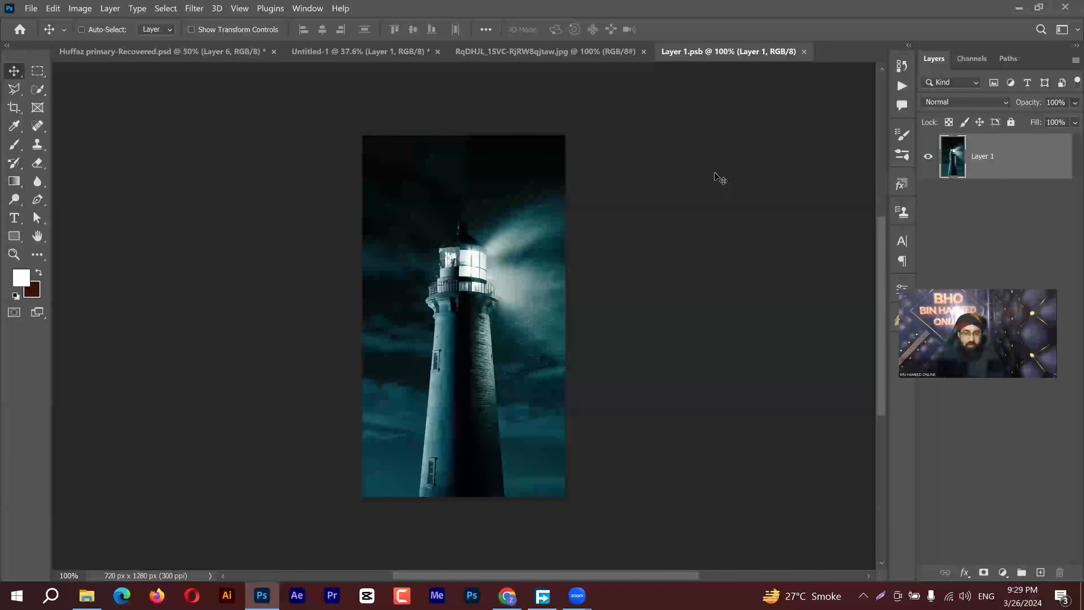
left_click(580, 54)
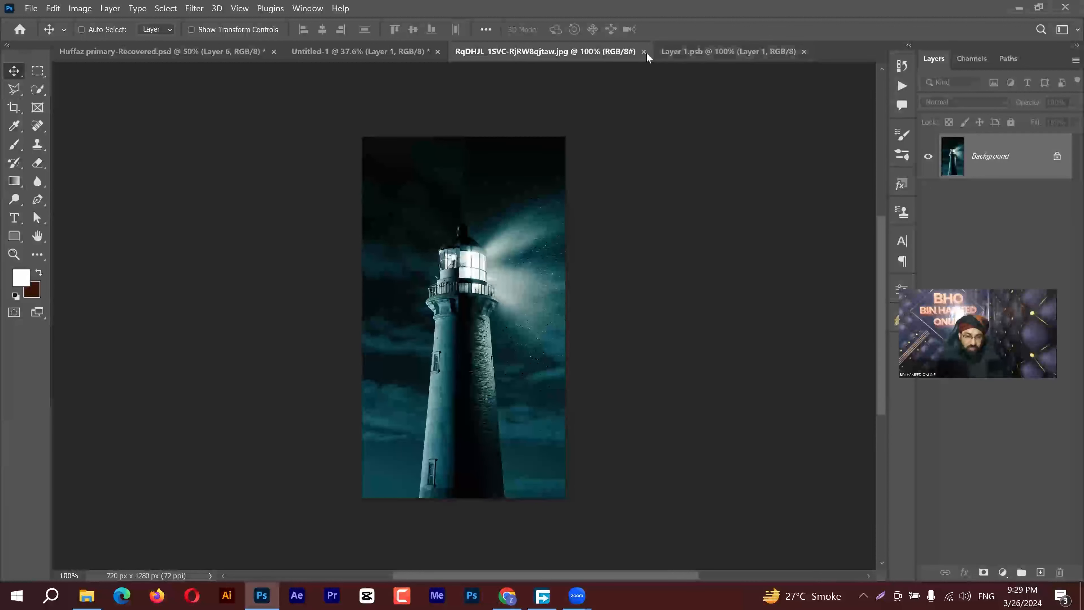
key("ctrl+w")
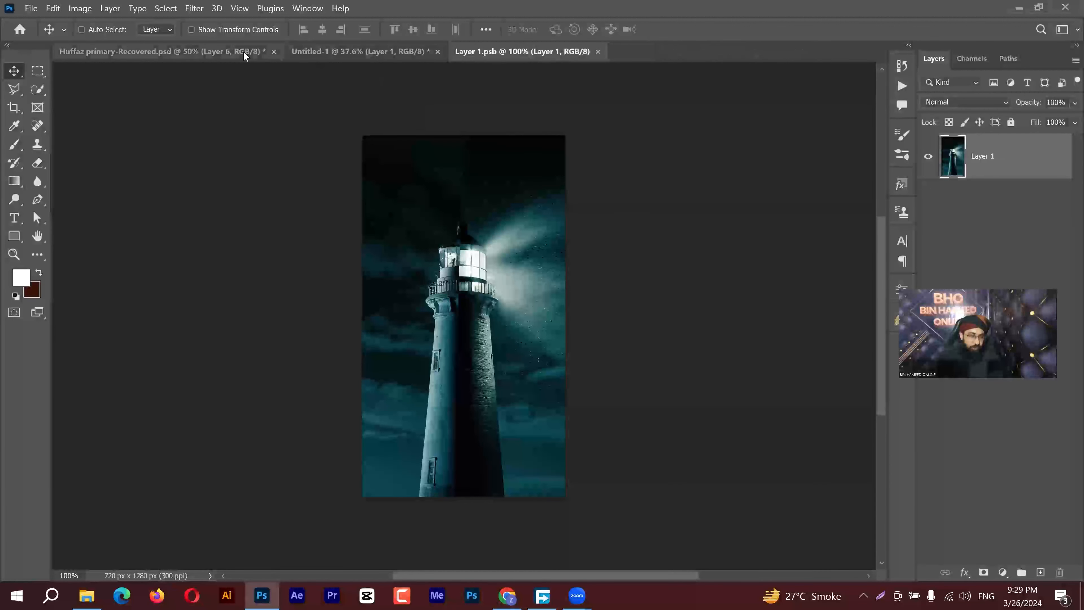
left_click(329, 50)
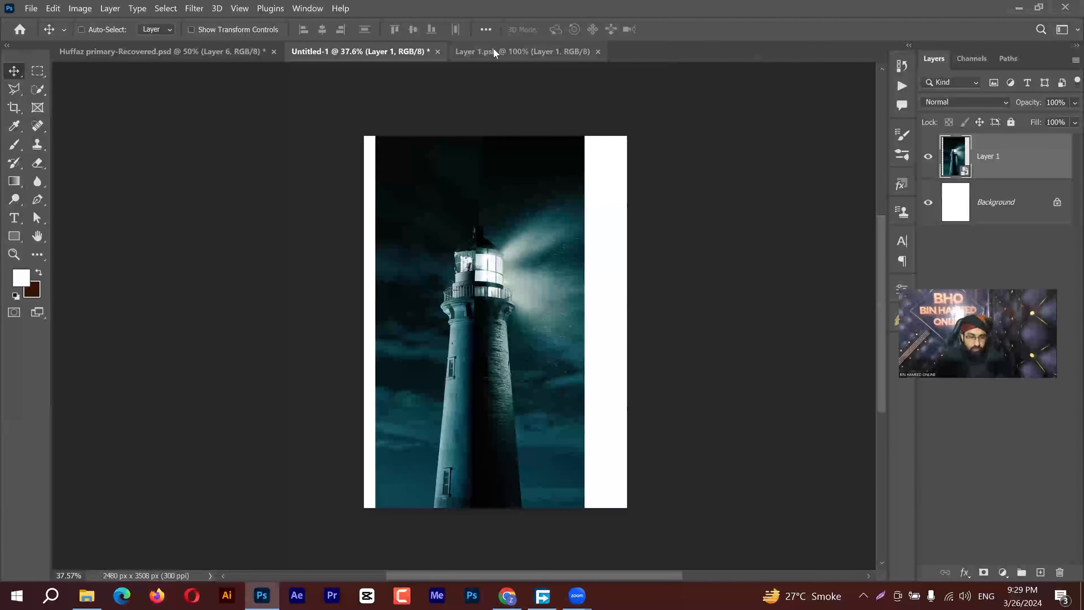
left_click(598, 51)
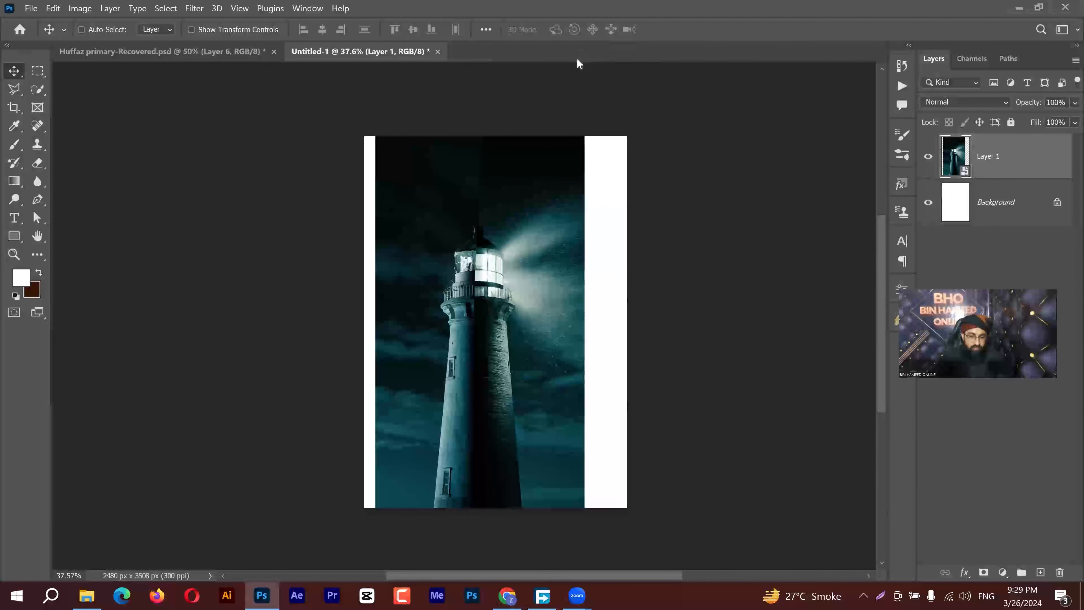
Step: Save the poster document as "Huffaz primary" in the Portfolio folder, replacing the existing file, and close it
left_click(246, 46)
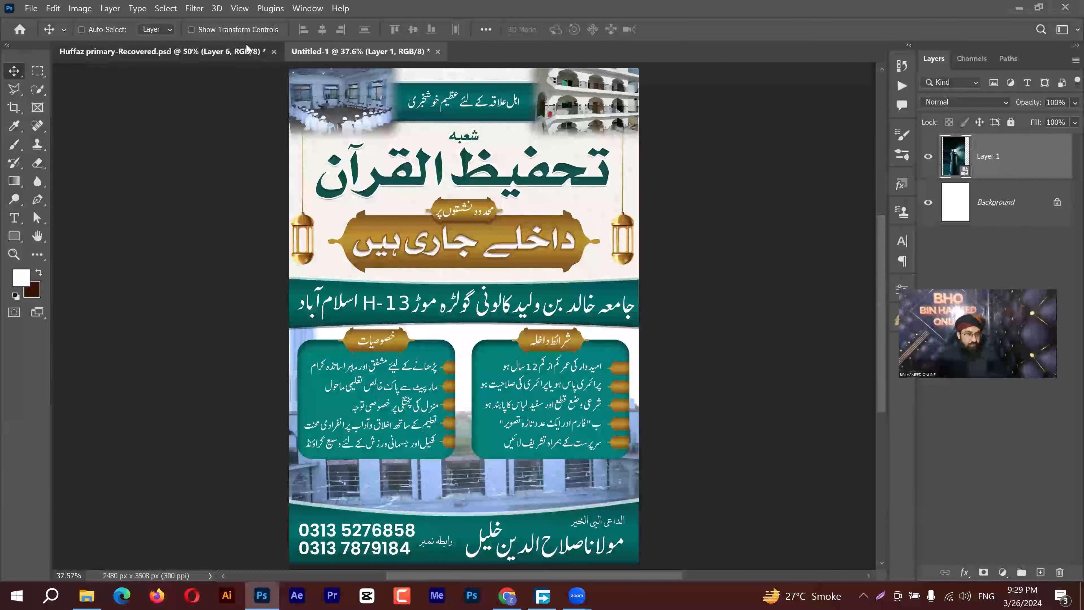
key("ctrl+shift+s")
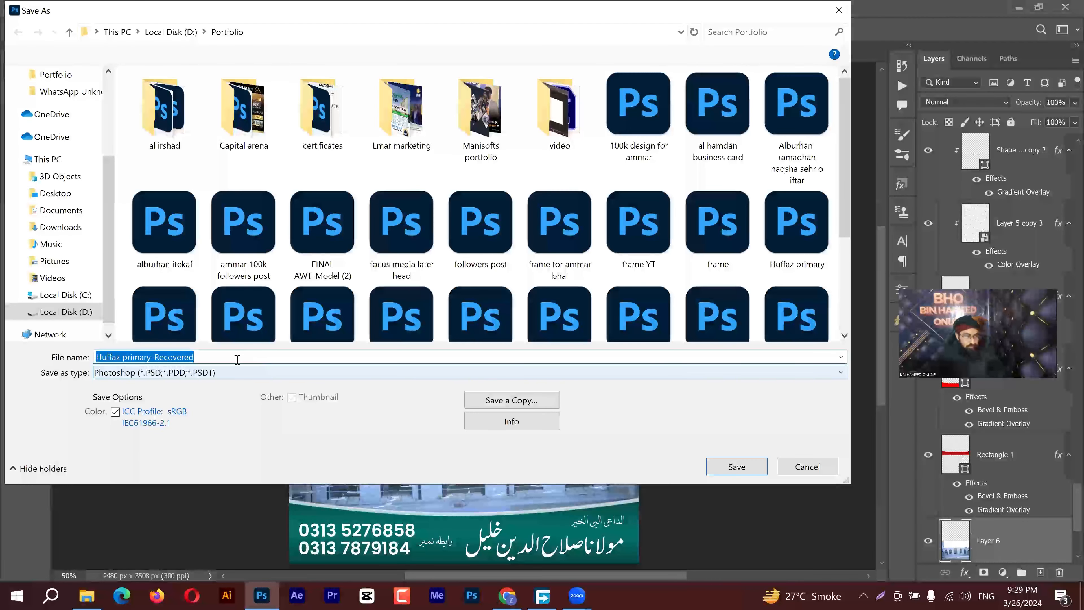
left_click(237, 359)
key("BackSpace")
key("BackSpace")
key("BackSpace")
key("BackSpace")
key("BackSpace")
key("BackSpace")
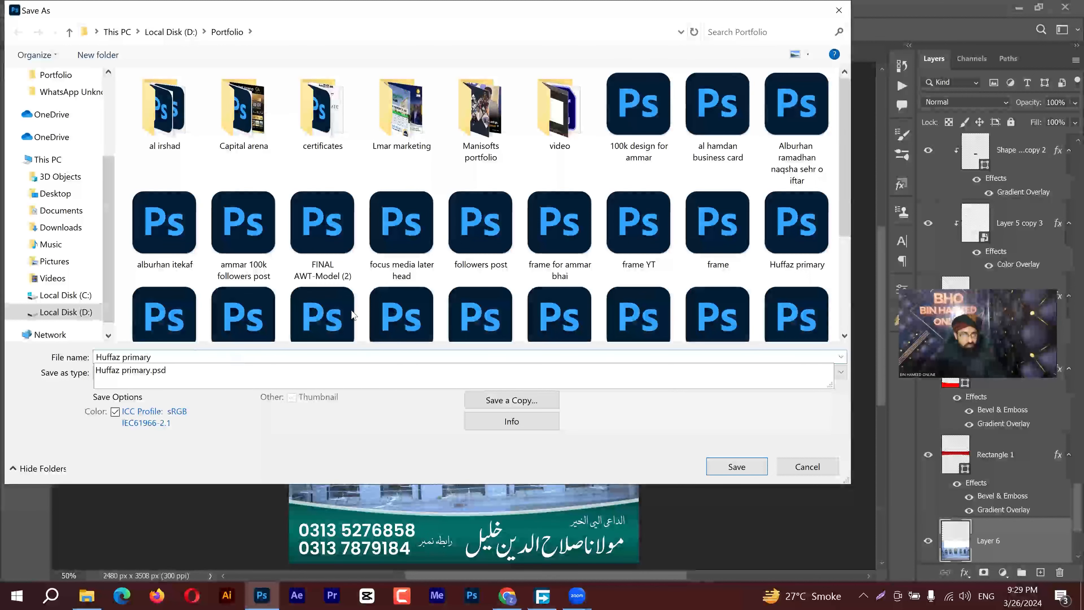
key("Return")
left_click(572, 304)
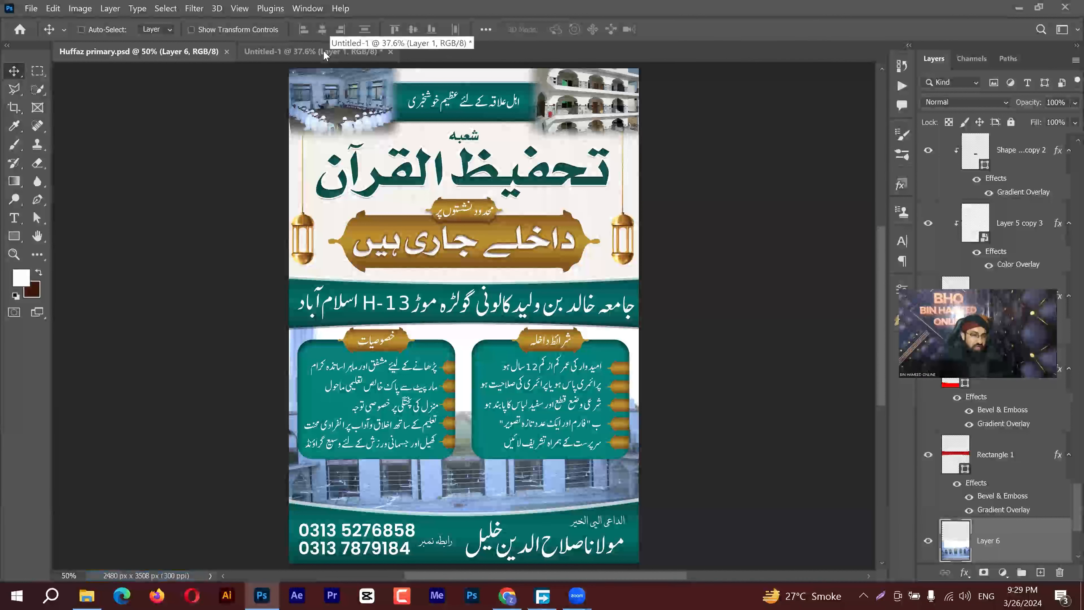
left_click(226, 52)
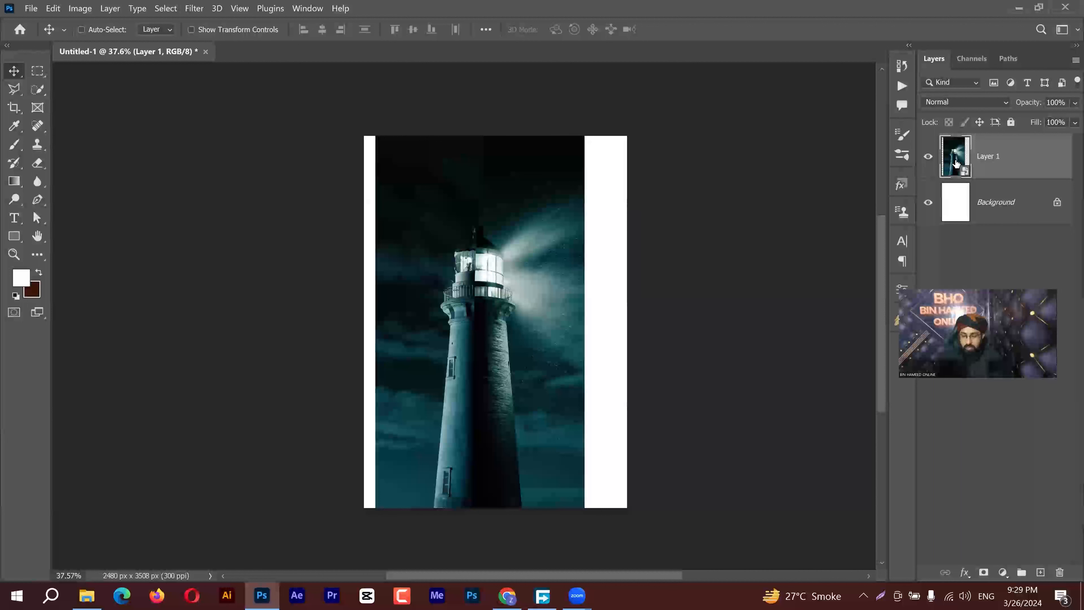
Step: Paint over the lantern in the smart object's contents with a soft white 299 px brush, and dock that document beside the A4 document
double_click(955, 161)
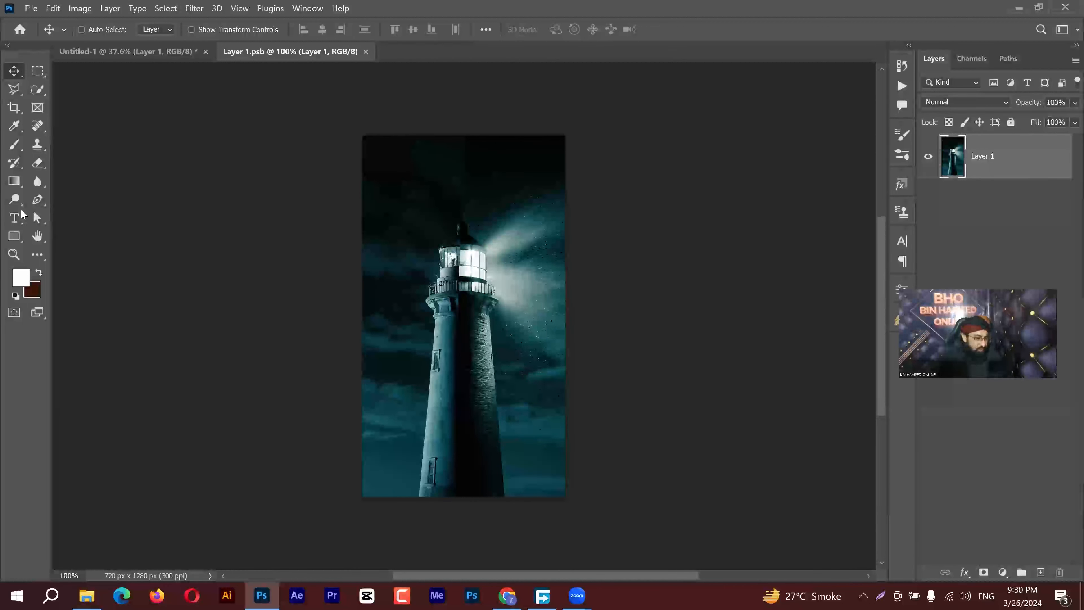
left_click(16, 149)
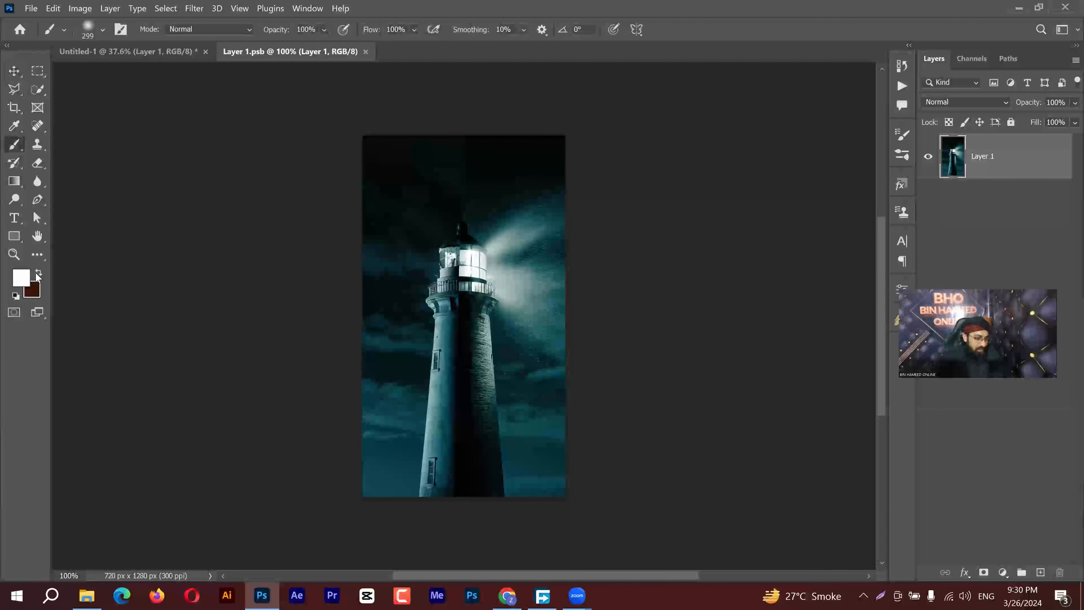
mouse_move(424, 221)
left_mouse_down()
mouse_move(463, 230)
mouse_move(445, 284)
mouse_move(478, 318)
left_mouse_up()
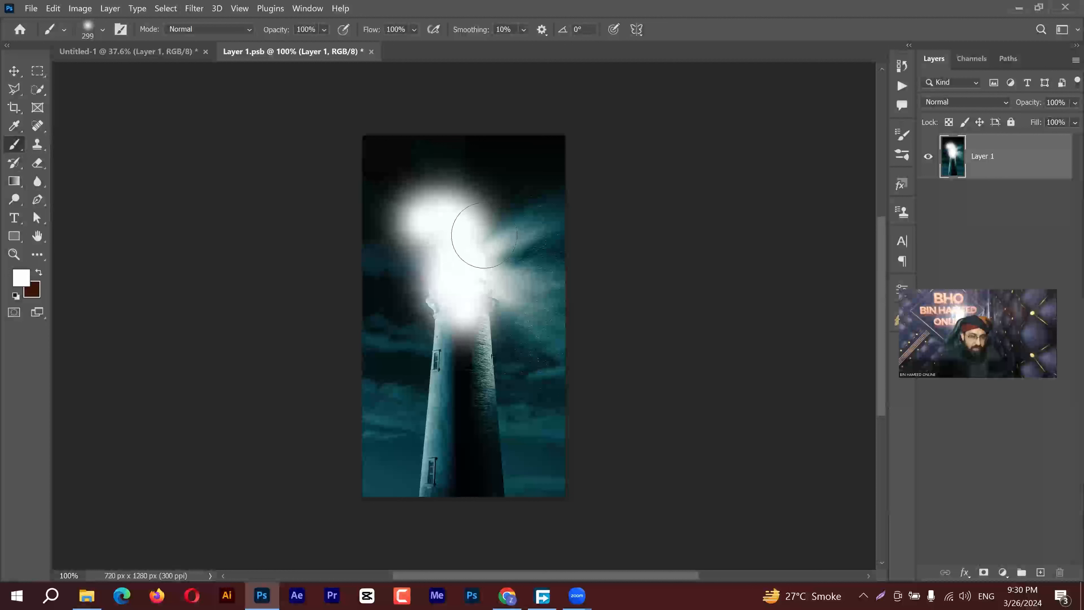
left_click_drag(294, 51, 887, 94)
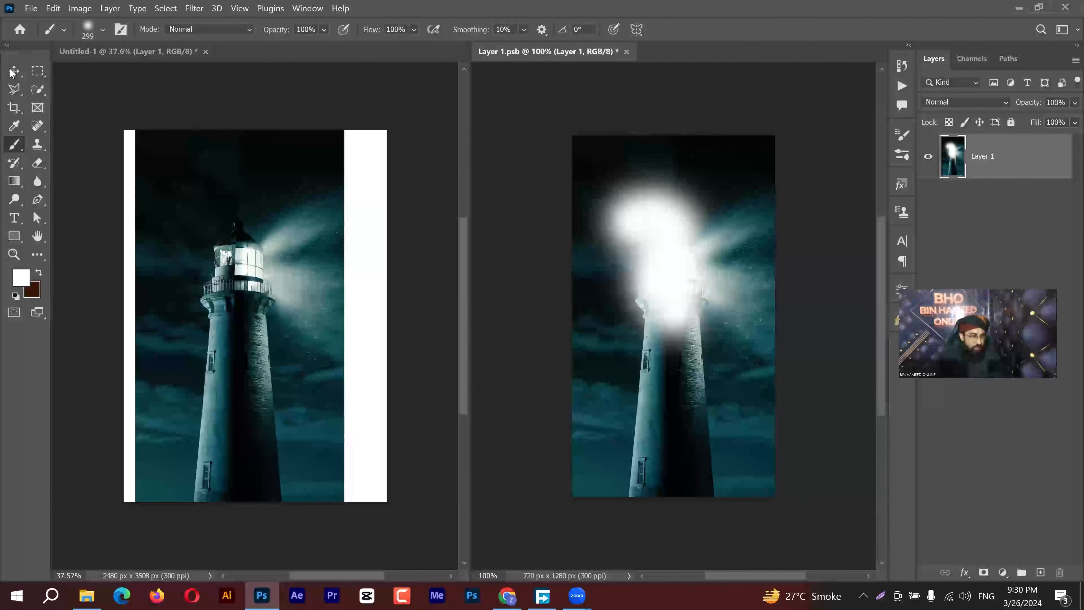
key("v")
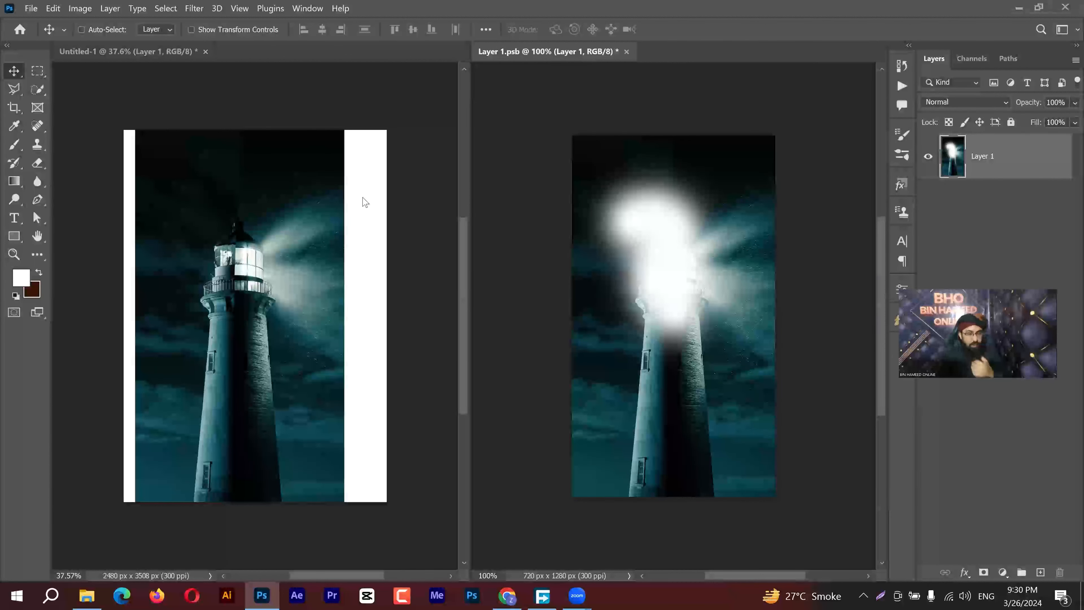
left_click(269, 246)
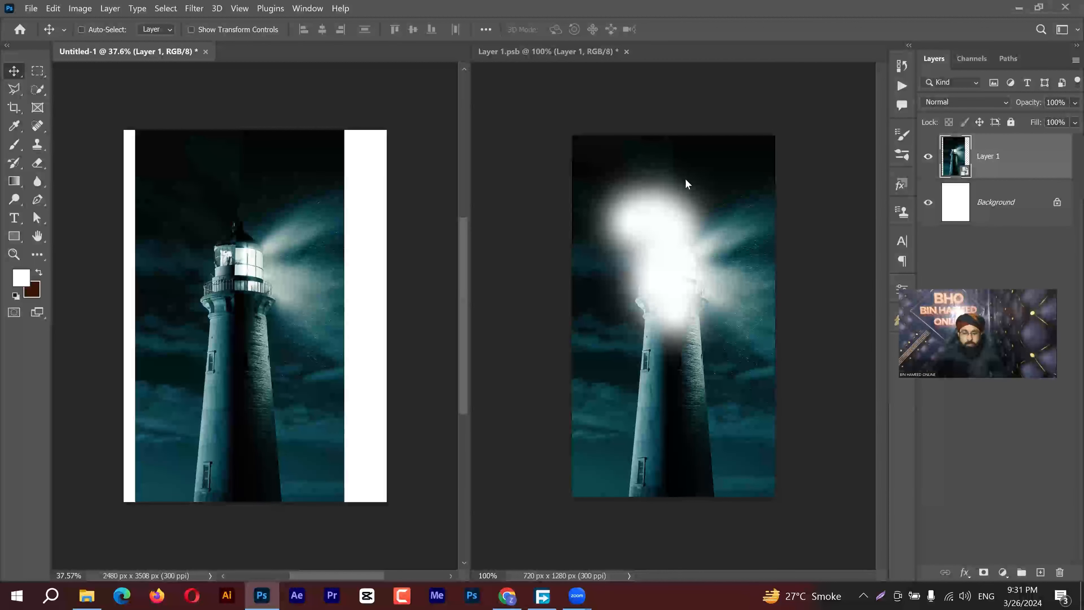
left_click(664, 228)
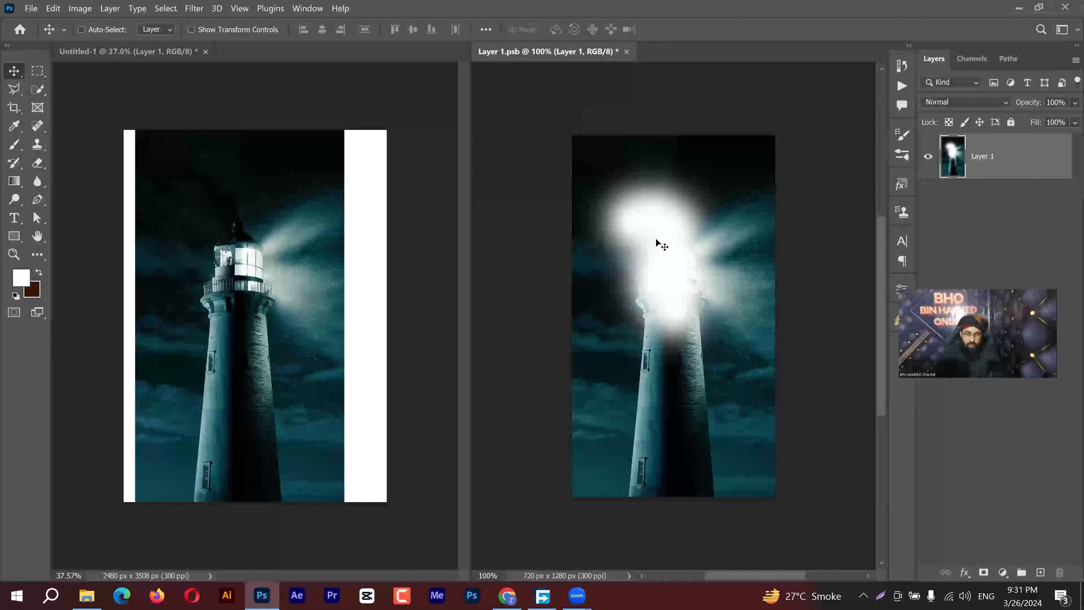
key("ctrl")
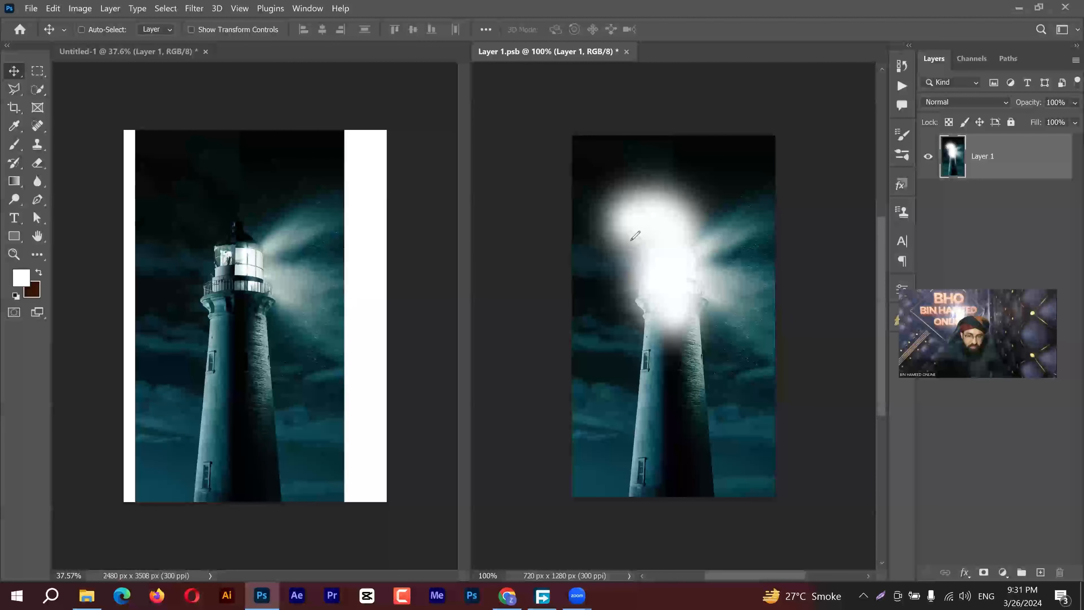
left_click(617, 51)
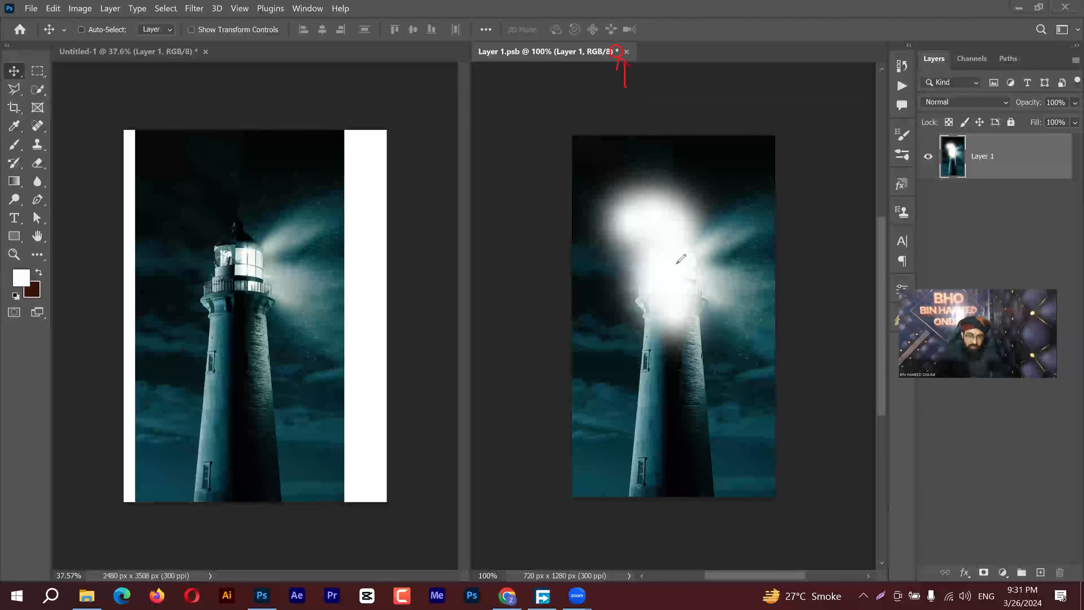
left_click_drag(756, 153, 728, 187)
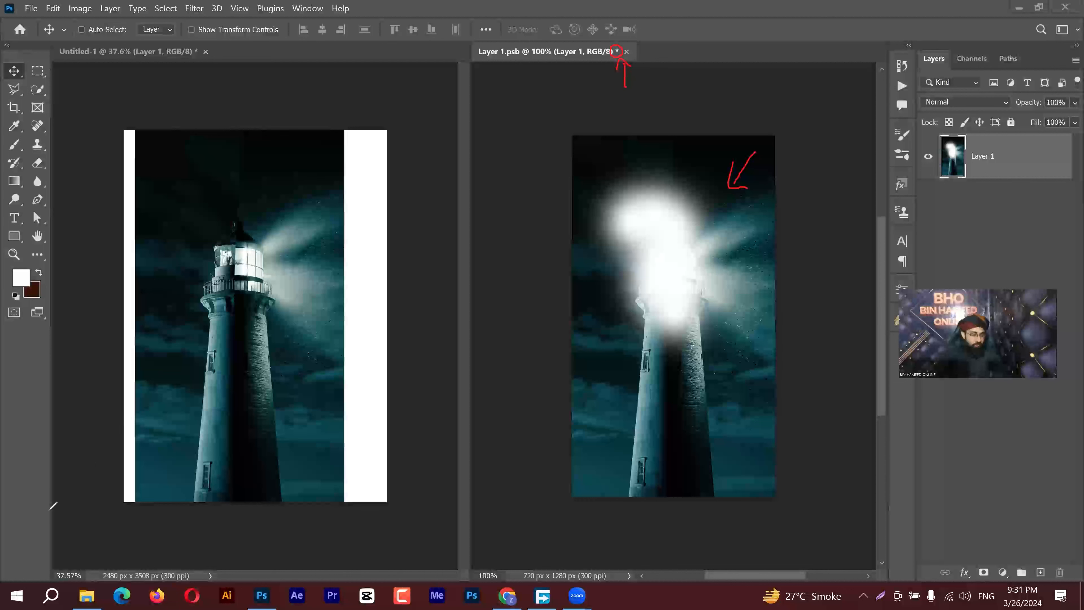
key("Escape")
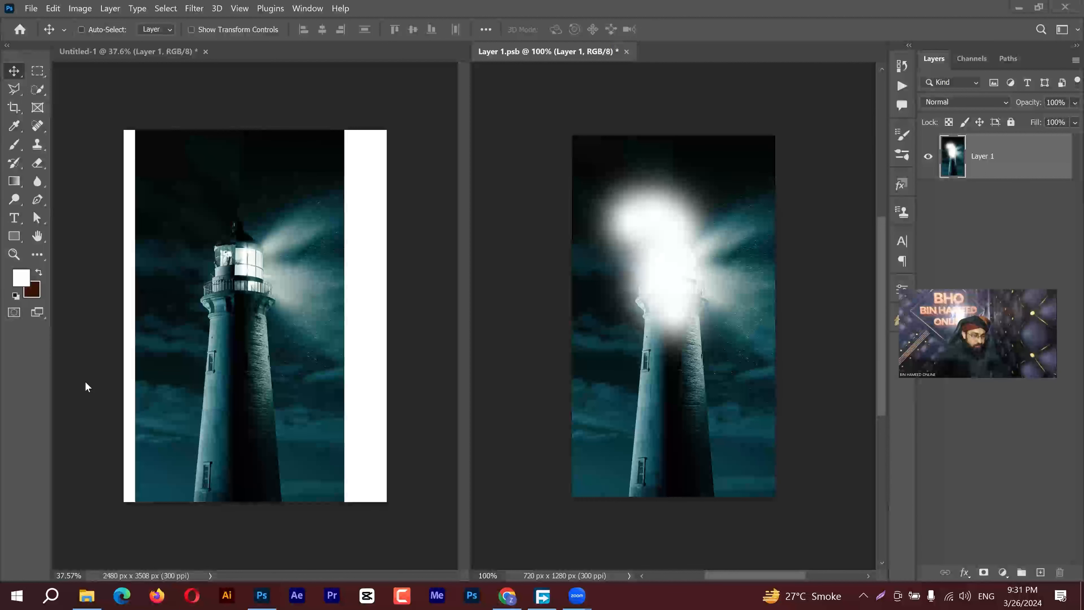
Step: Save the painted lighthouse contents back into the A4 document's smart object and close the contents document
key("ctrl")
key("ctrl+s")
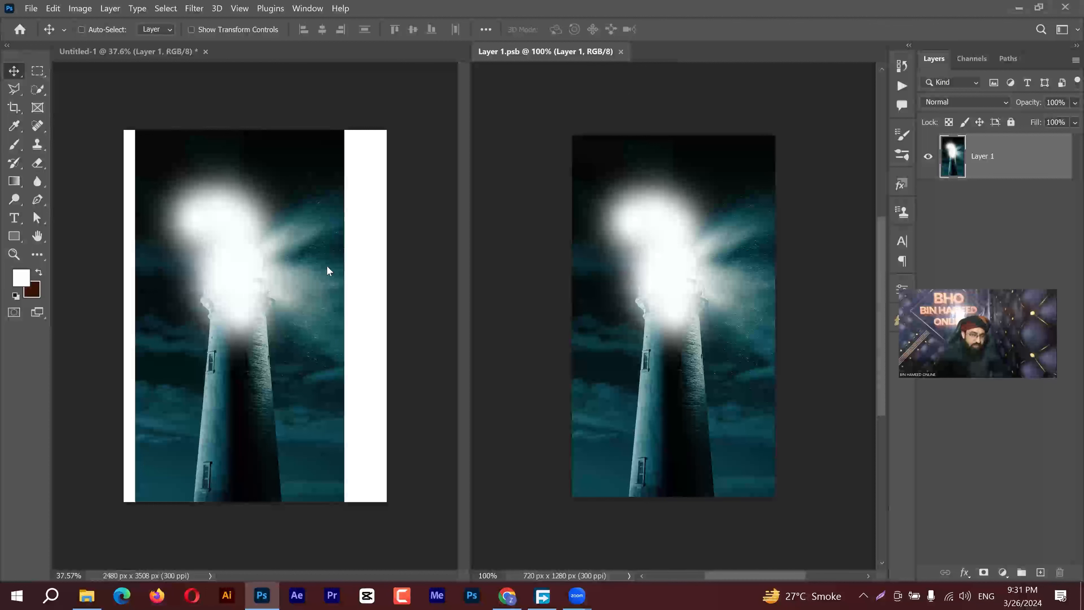
left_click(621, 52)
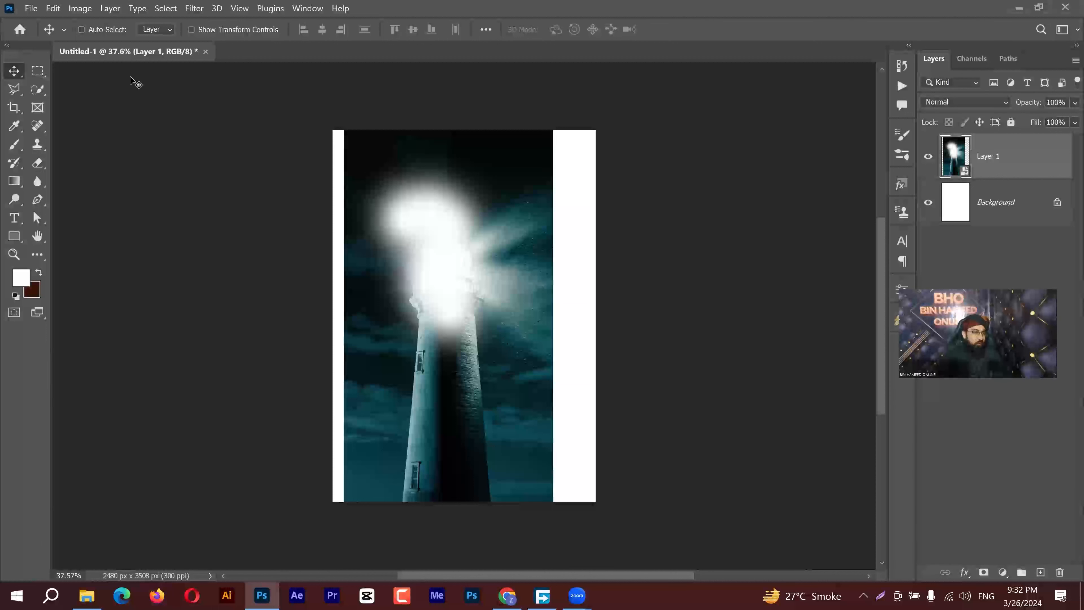
Step: Open the "selection class" oranges image from the practice folder inside Batch 1 gfx on Local Disk (D:)
left_click(36, 9)
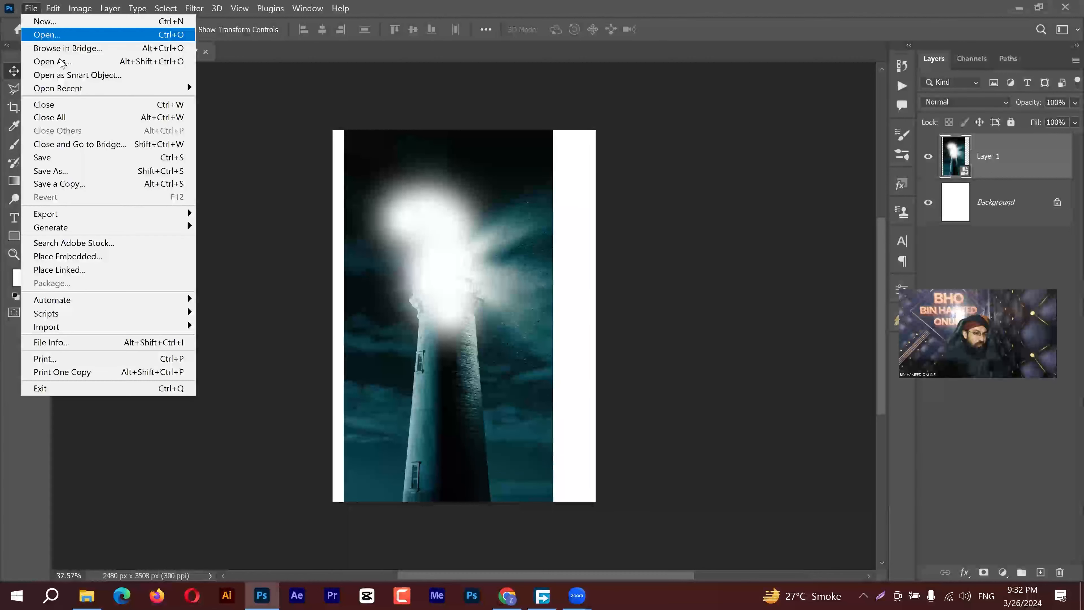
mouse_move(178, 92)
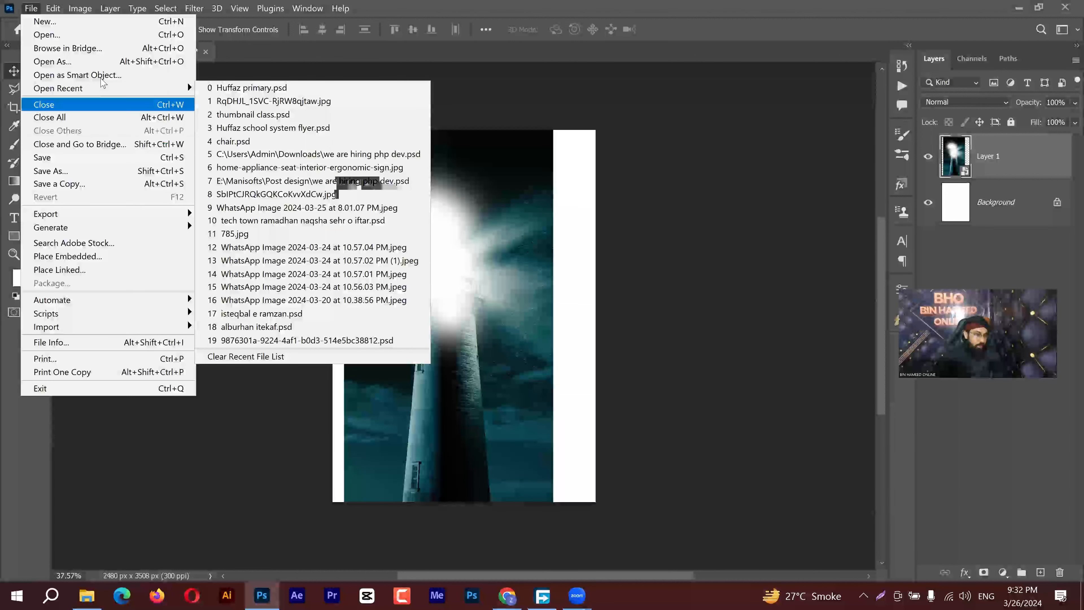
left_click(89, 37)
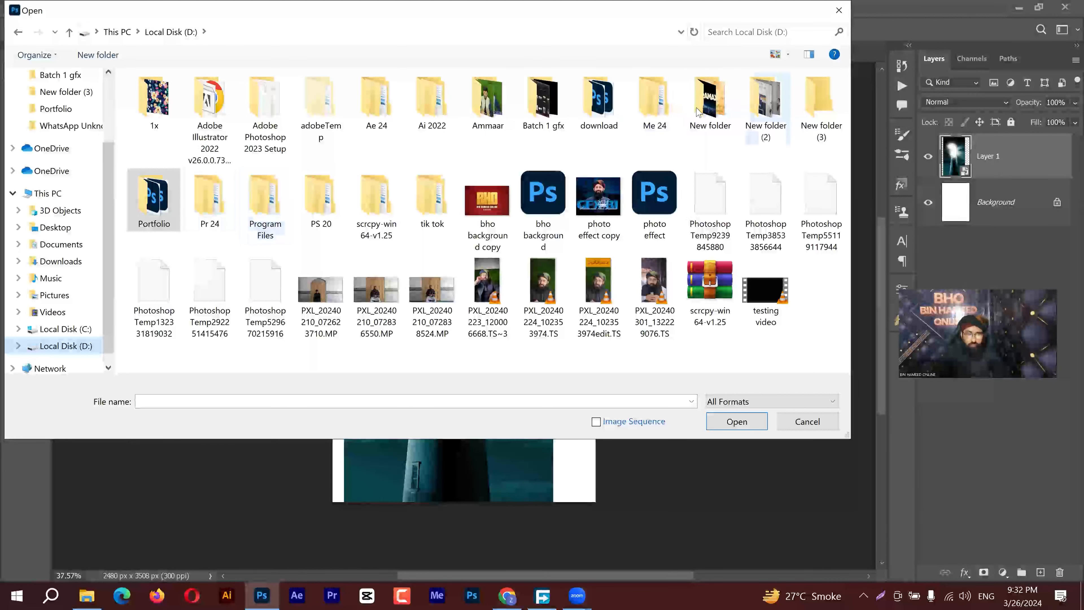
left_click(554, 102)
double_click(555, 102)
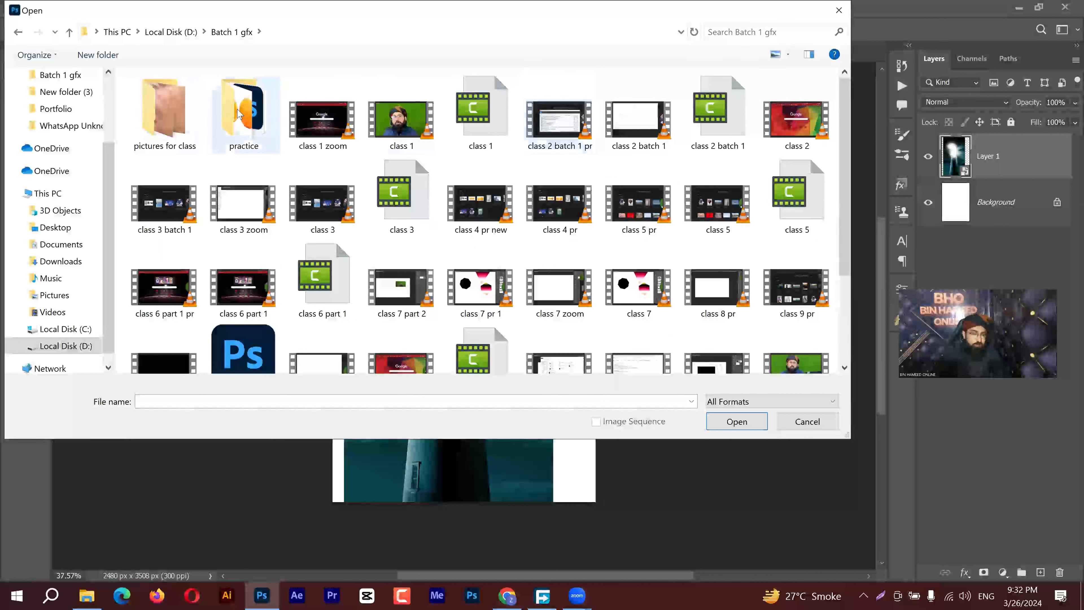
double_click(246, 107)
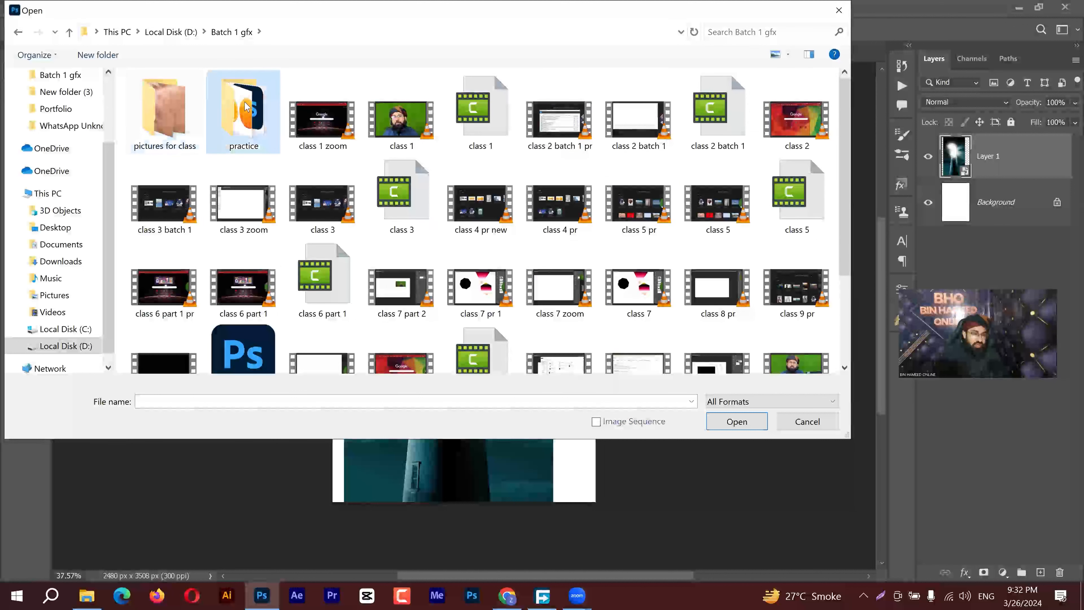
left_click(750, 127)
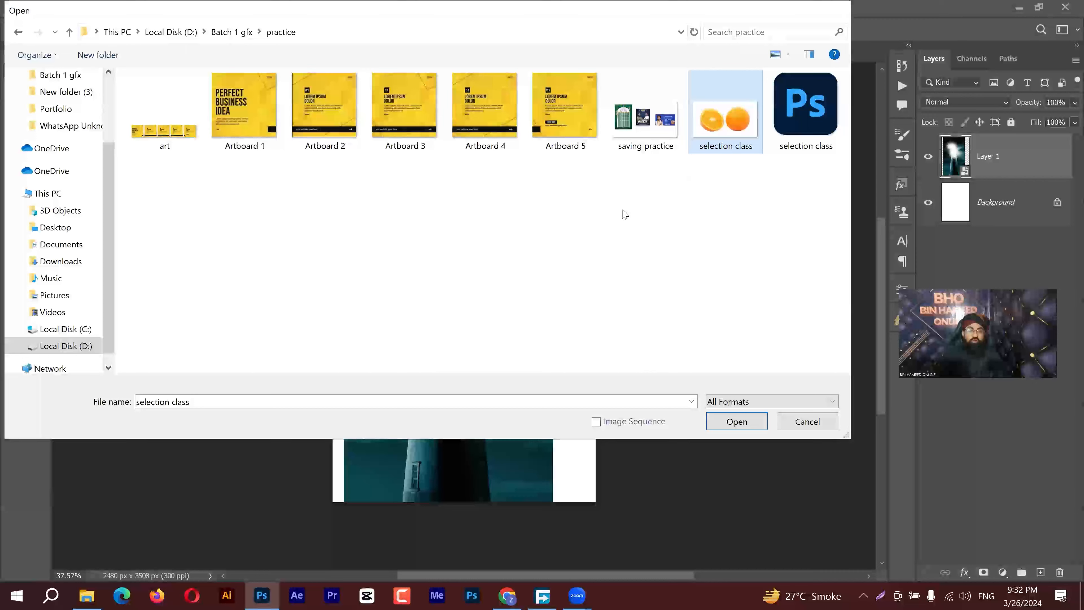
key("Return")
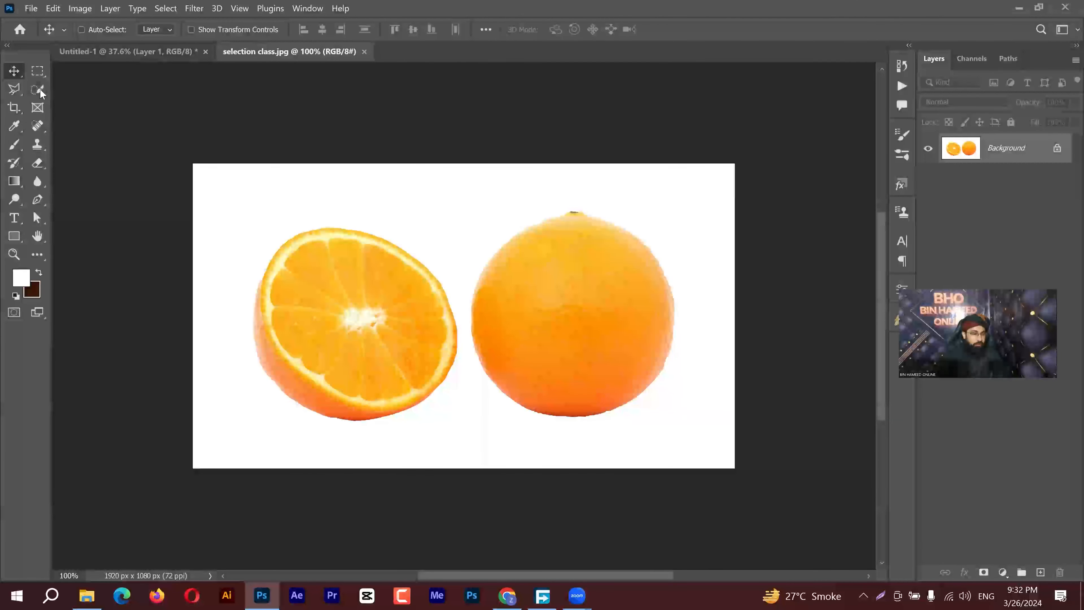
Step: Select both oranges, mask out their white background, and place the masked layer over the lighthouse in the A4 document
left_click(41, 92)
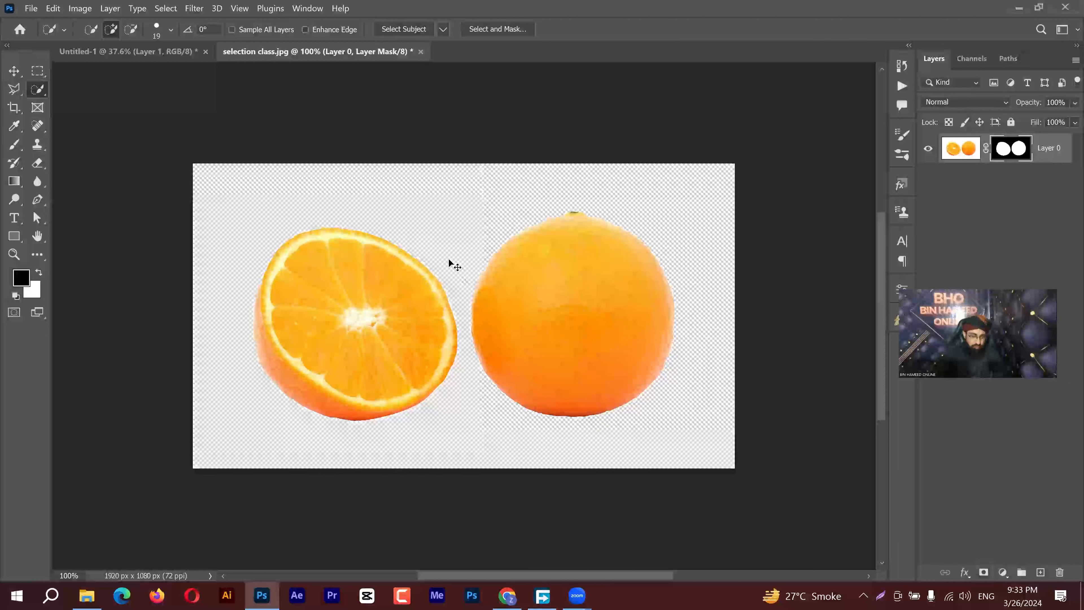
key("v")
left_click_drag(471, 248, 489, 338)
key("x")
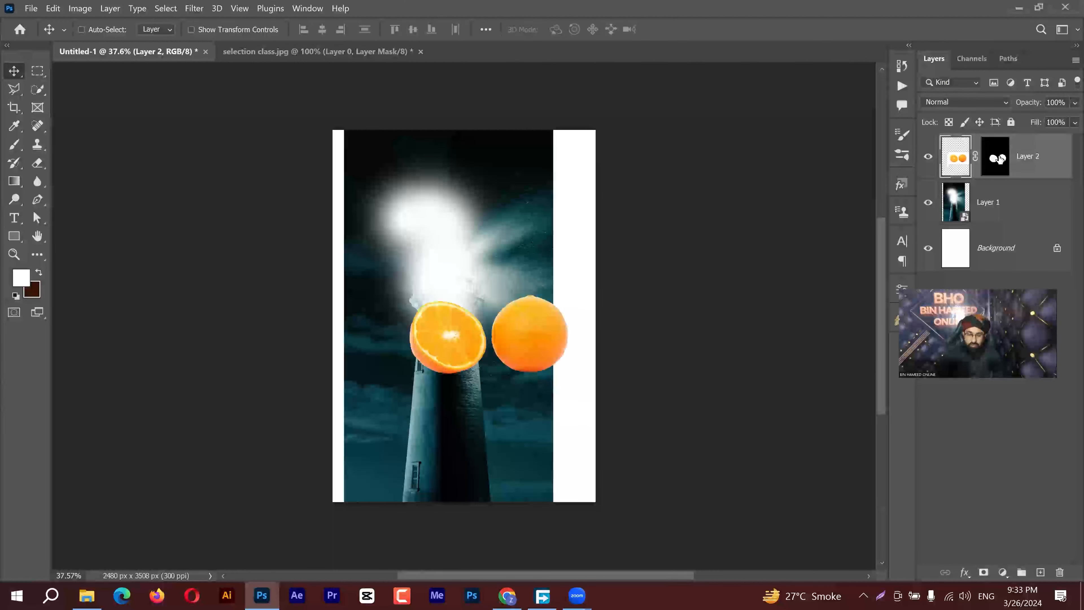
Step: Convert the oranges layer to a smart object, leaving its layer mask unapplied
right_click(998, 160)
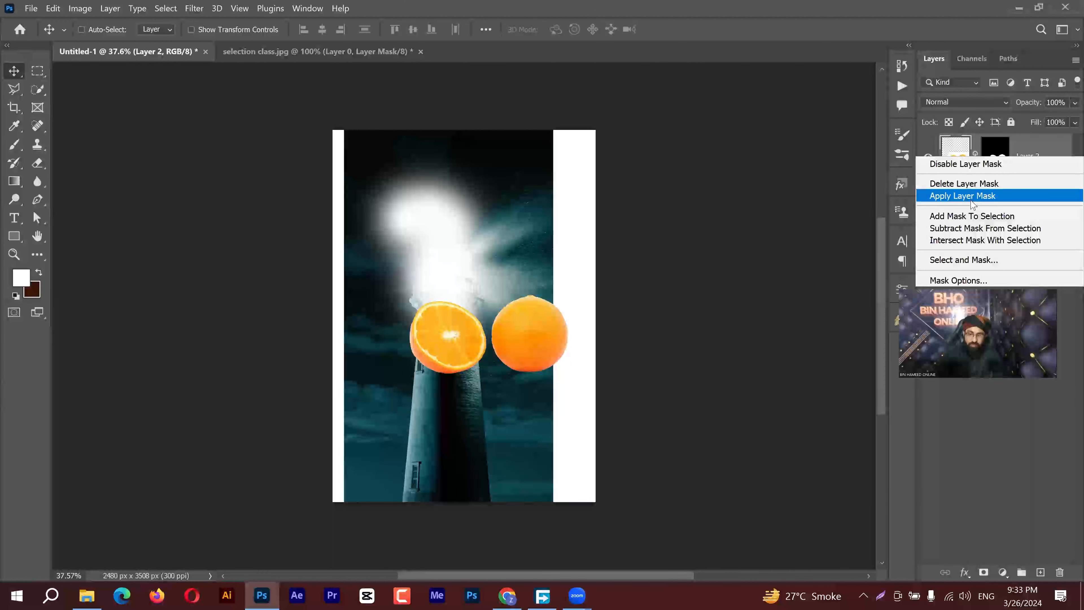
left_click(1036, 150)
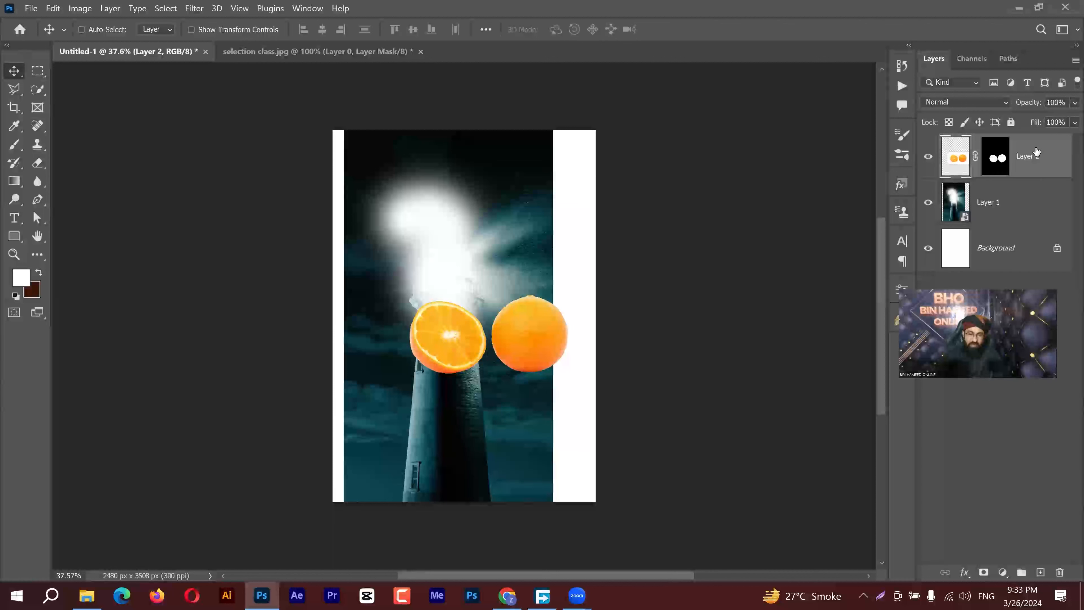
right_click(1033, 151)
left_click(913, 214)
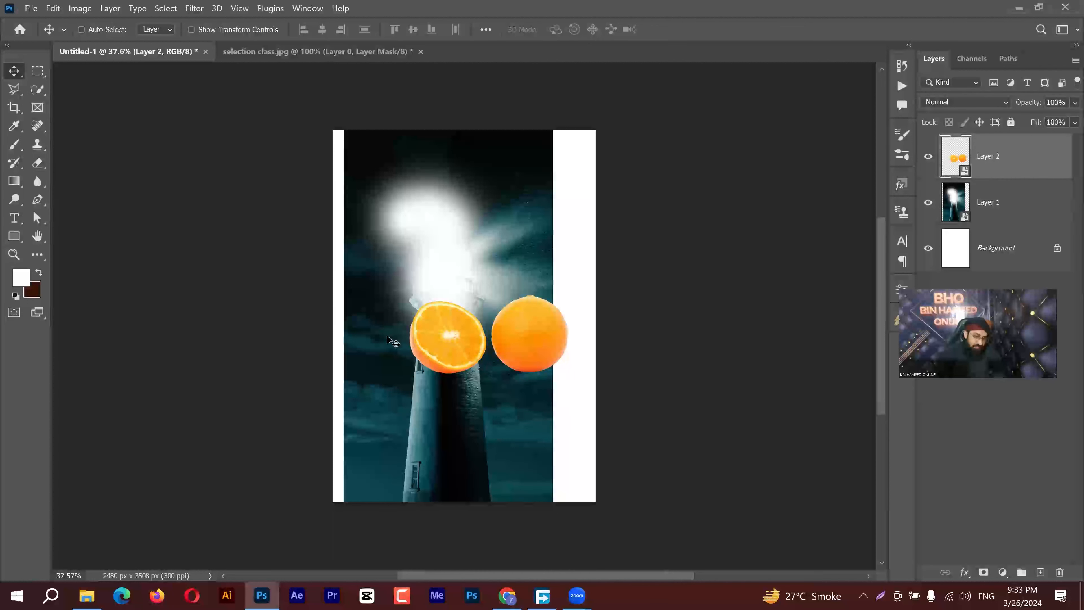
Step: Open the oranges smart object's contents, select its layer mask, and make white the foreground colour for the Brush tool
scroll(408, 333, "up", 5)
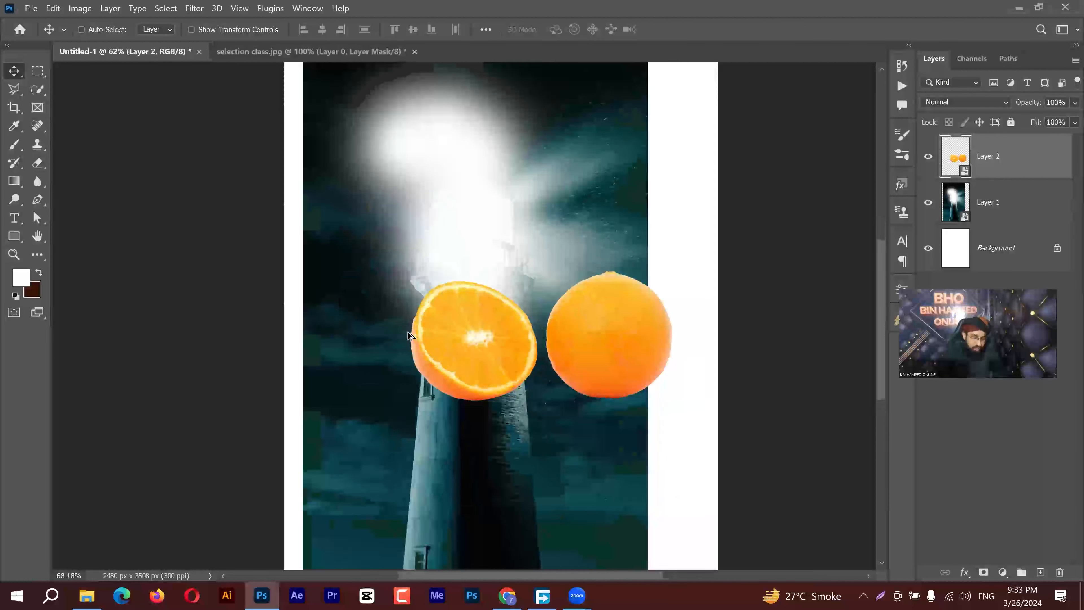
scroll(420, 304, "up", 3)
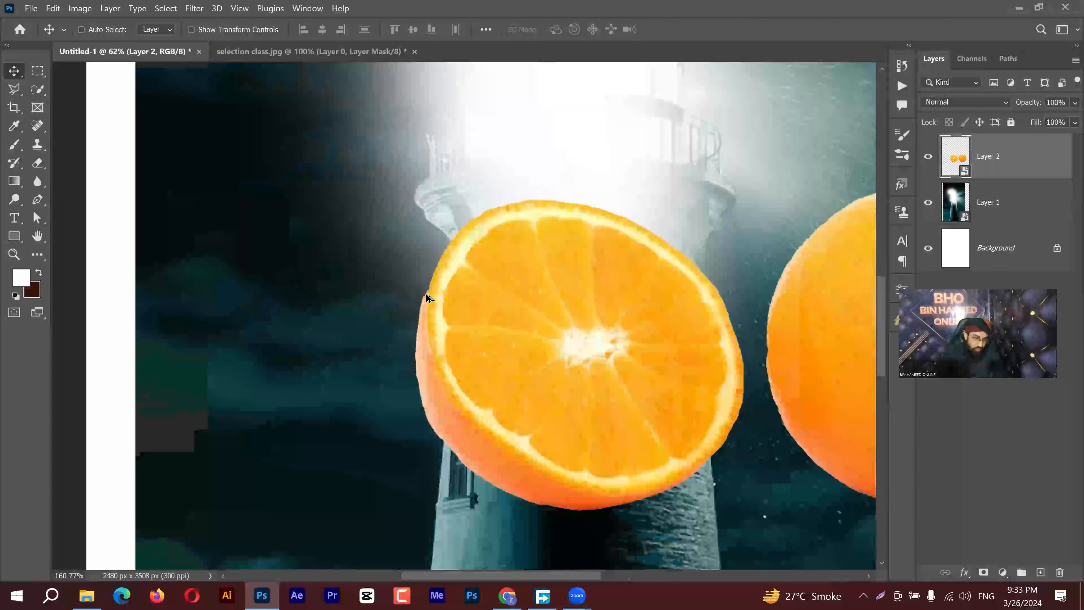
scroll(427, 290, "up", 2)
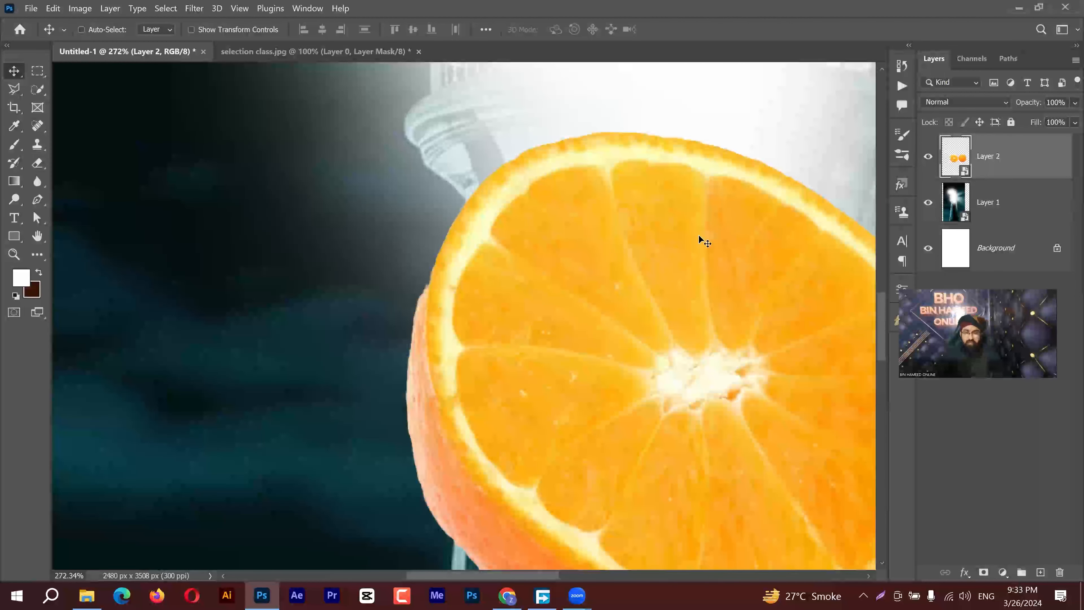
double_click(957, 159)
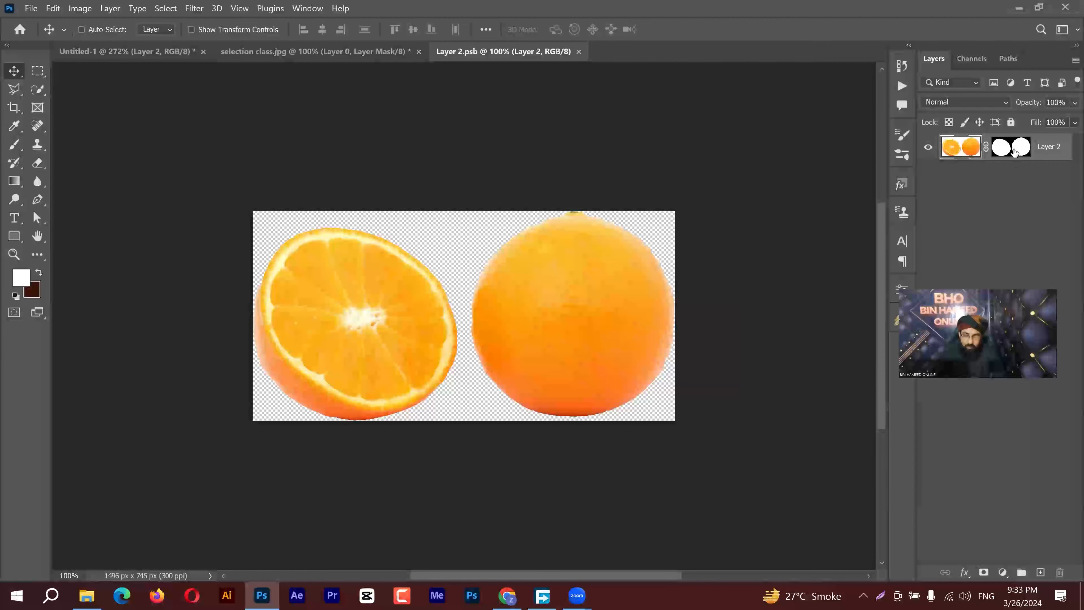
left_click(1014, 150)
scroll(268, 313, "up", 2)
scroll(269, 281, "up", 3)
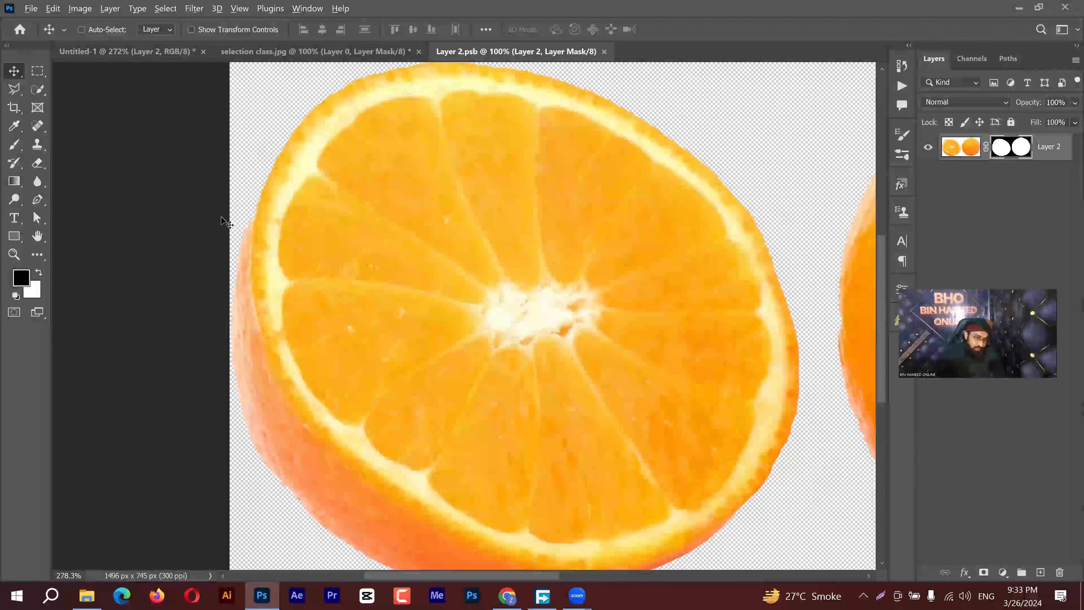
scroll(221, 213, "up", 2)
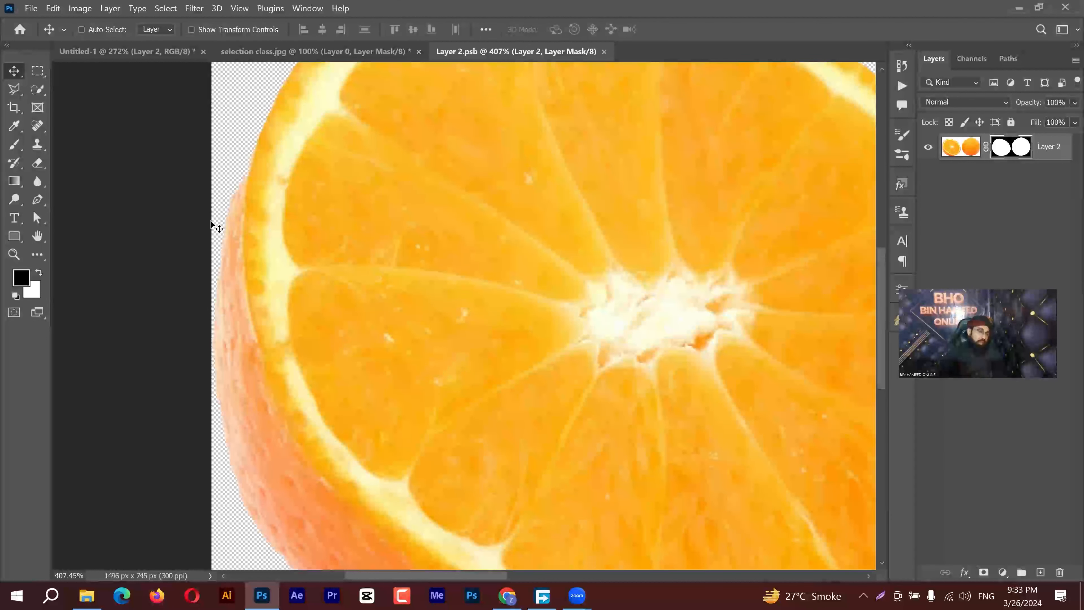
left_click(40, 273)
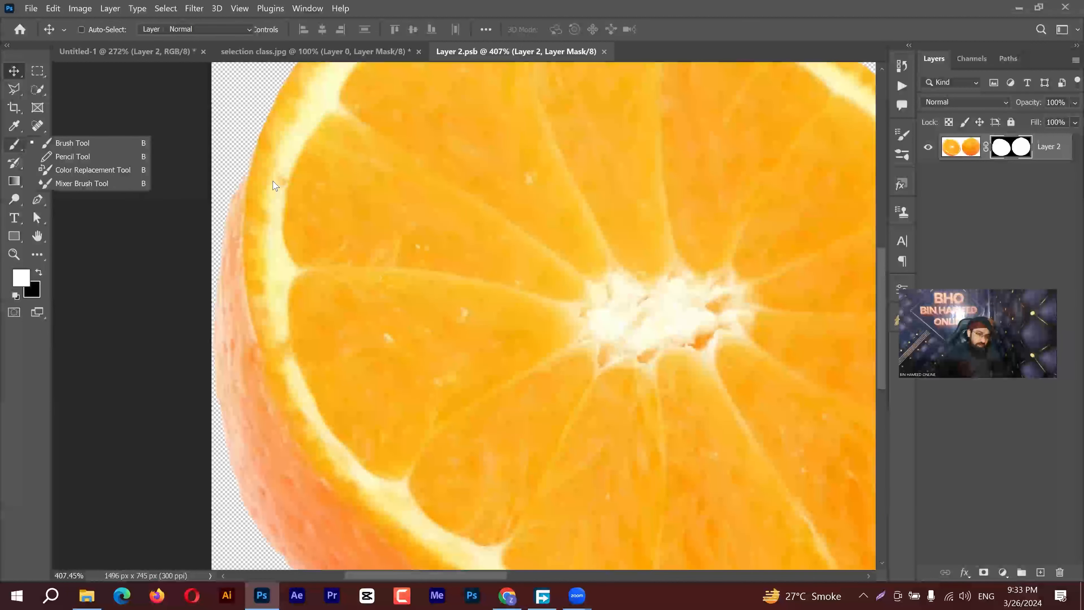
Step: Try painting directly on the cut orange's image with a soft white 299 px brush, and undo the stroke
left_click(960, 149)
mouse_move(542, 245)
left_mouse_down()
mouse_move(524, 306)
mouse_move(519, 294)
mouse_move(563, 261)
left_mouse_up()
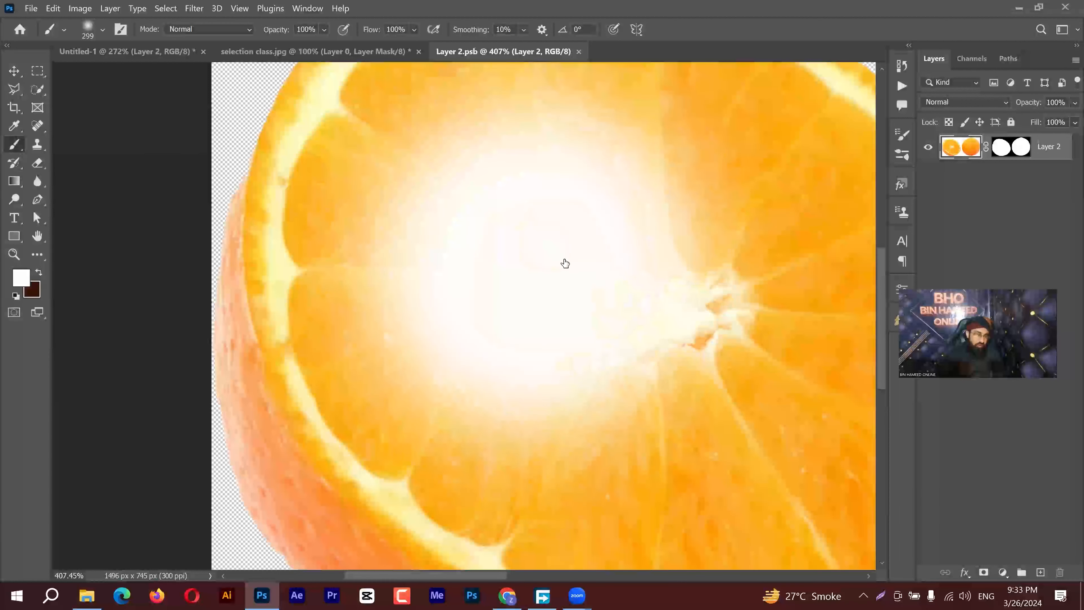
key("ctrl+z")
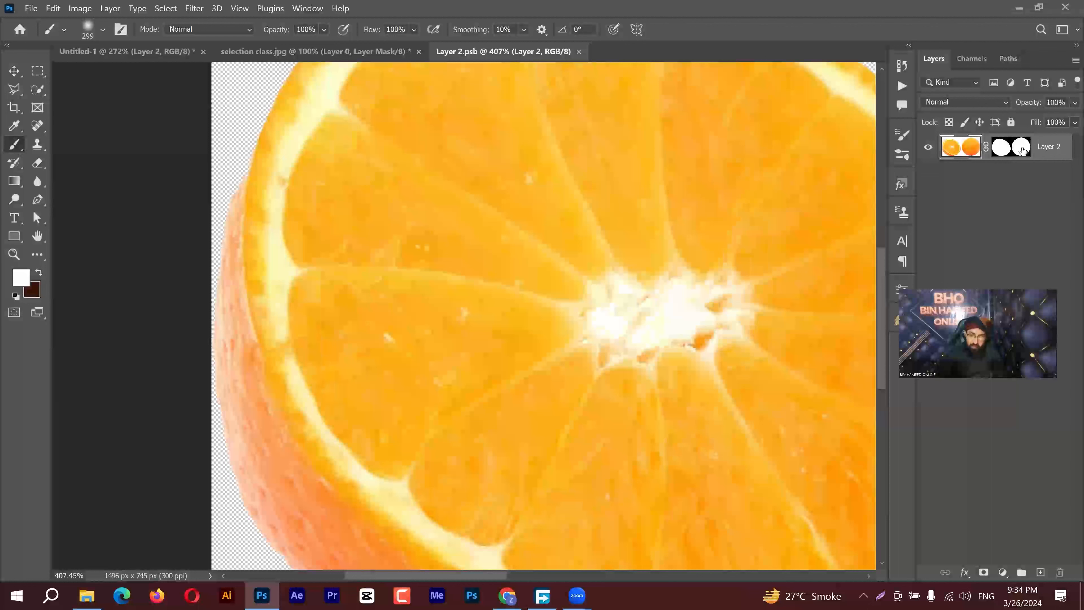
Step: Paint white on the layer mask along the cut orange's outer peel with an 18 px brush, and save the contents
left_click(1030, 147)
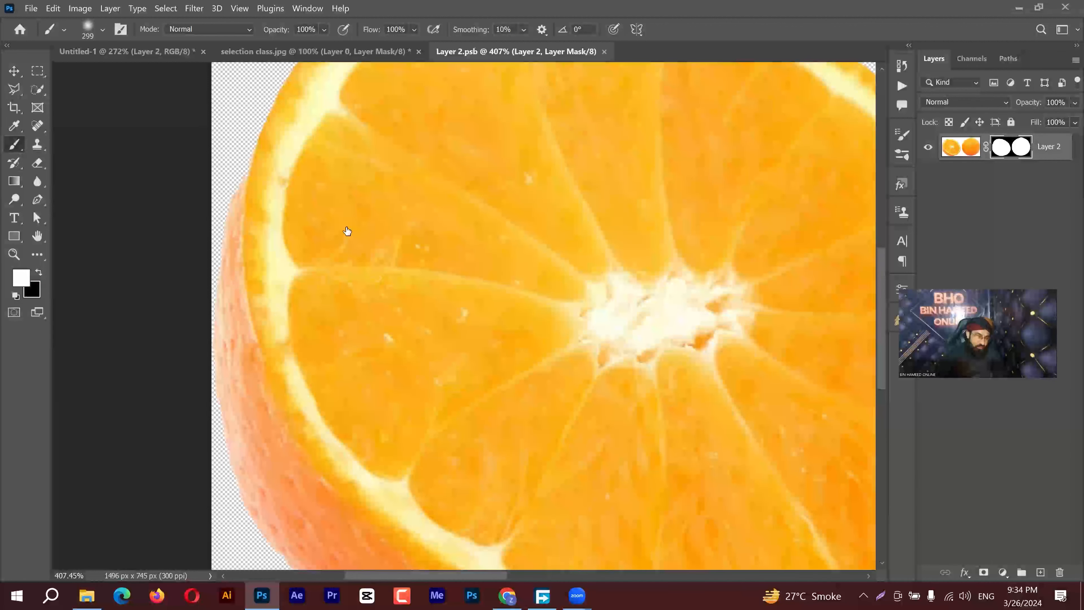
left_click_drag(346, 228, 226, 214)
mouse_move(219, 211)
left_mouse_down()
mouse_move(195, 213)
mouse_move(257, 181)
mouse_move(278, 146)
mouse_move(265, 161)
mouse_move(267, 146)
mouse_move(252, 219)
mouse_move(244, 212)
left_mouse_up()
mouse_move(266, 155)
left_mouse_down()
mouse_move(264, 175)
mouse_move(301, 170)
mouse_move(275, 230)
mouse_move(264, 304)
mouse_move(247, 177)
mouse_move(183, 182)
left_mouse_up()
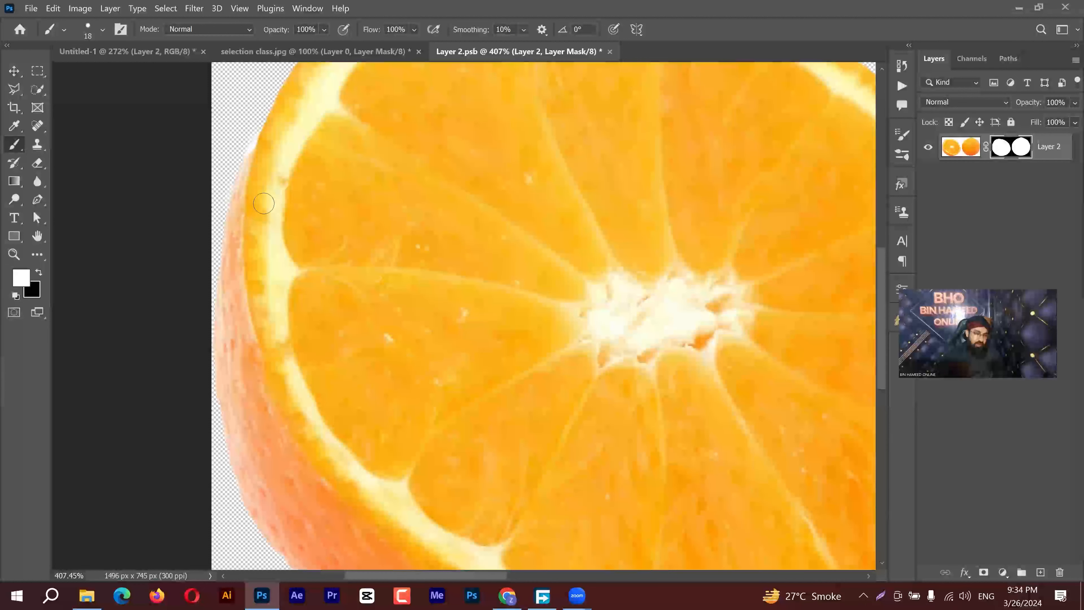
key("ctrl+s")
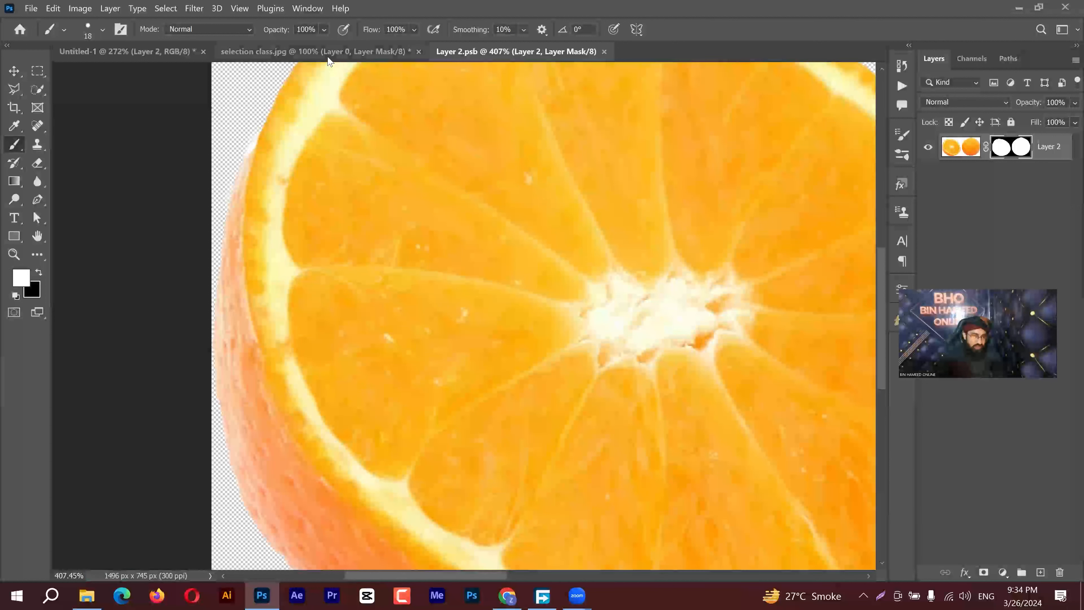
Step: Close selection class.jpg without saving, and close the oranges' contents document to return to the A4 page
left_click(385, 52)
left_click(418, 53)
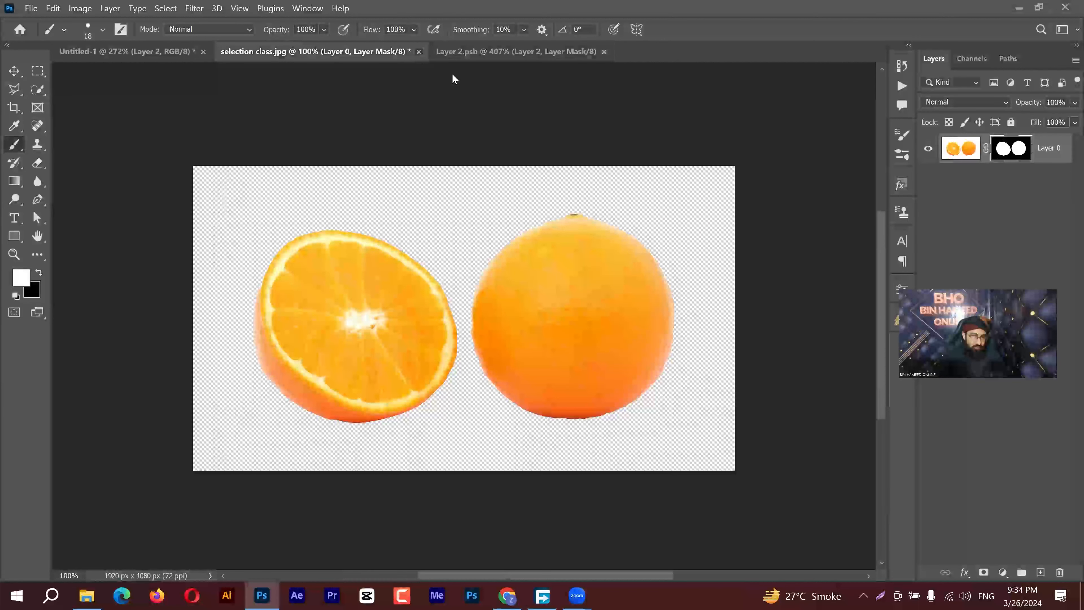
key("n")
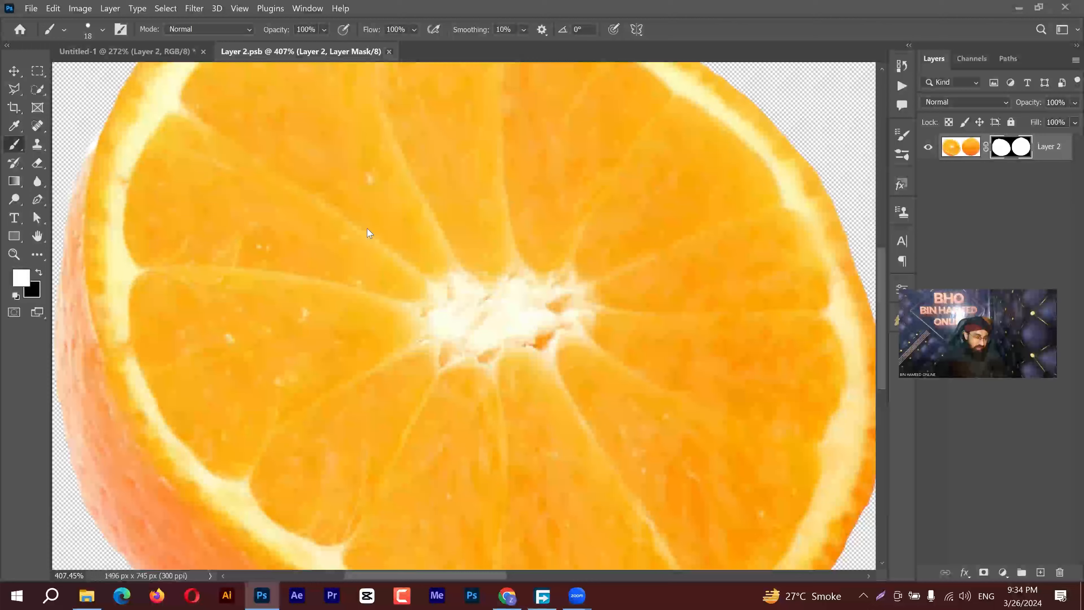
key("ctrl+w")
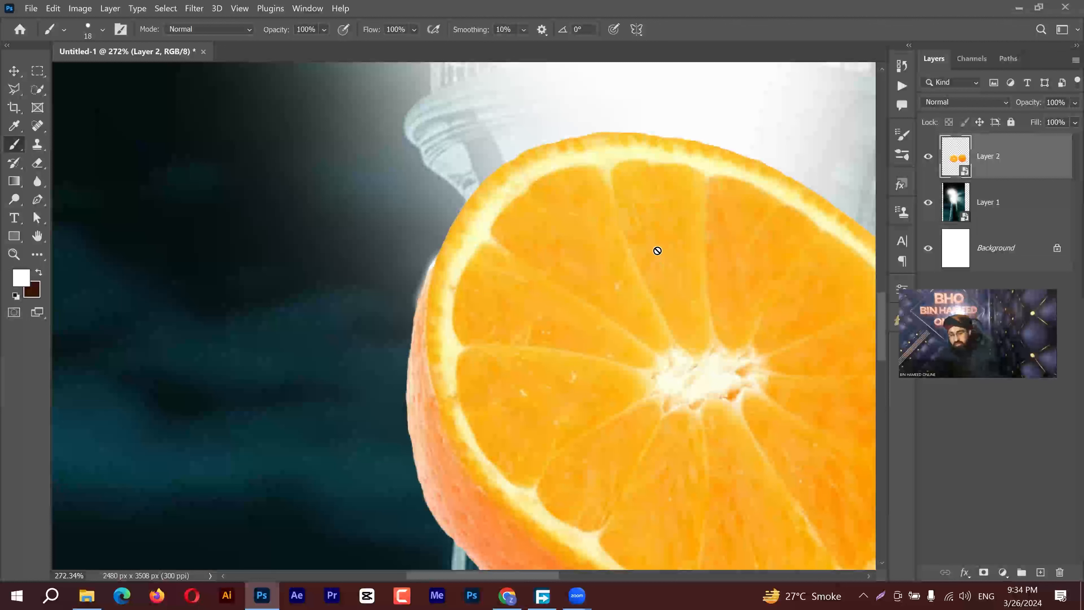
Step: Delete the oranges smart object layer from the A4 page
key("Delete")
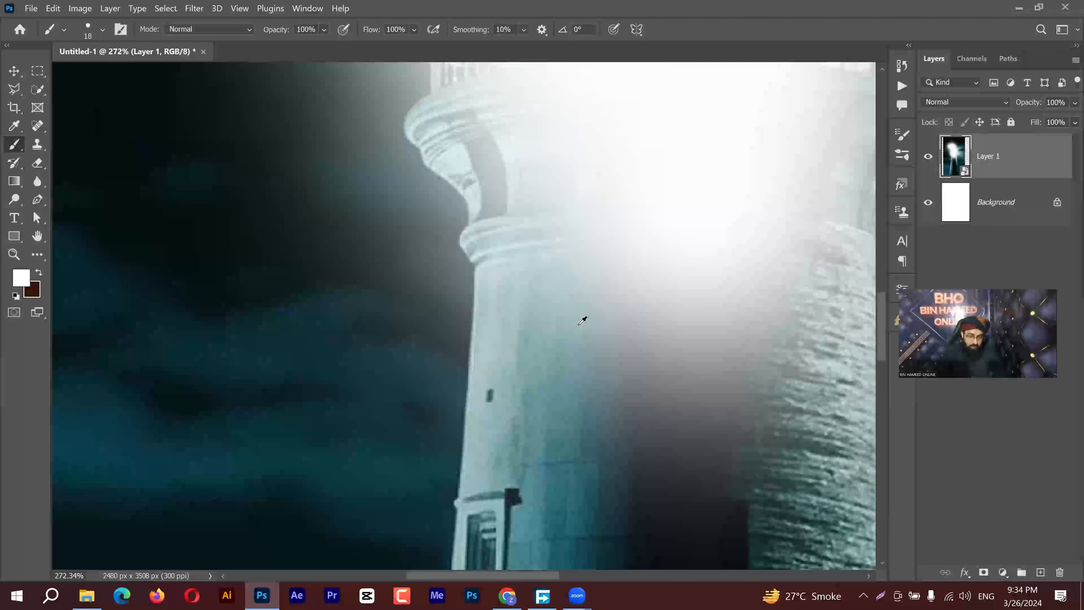
scroll(572, 316, "down", 2)
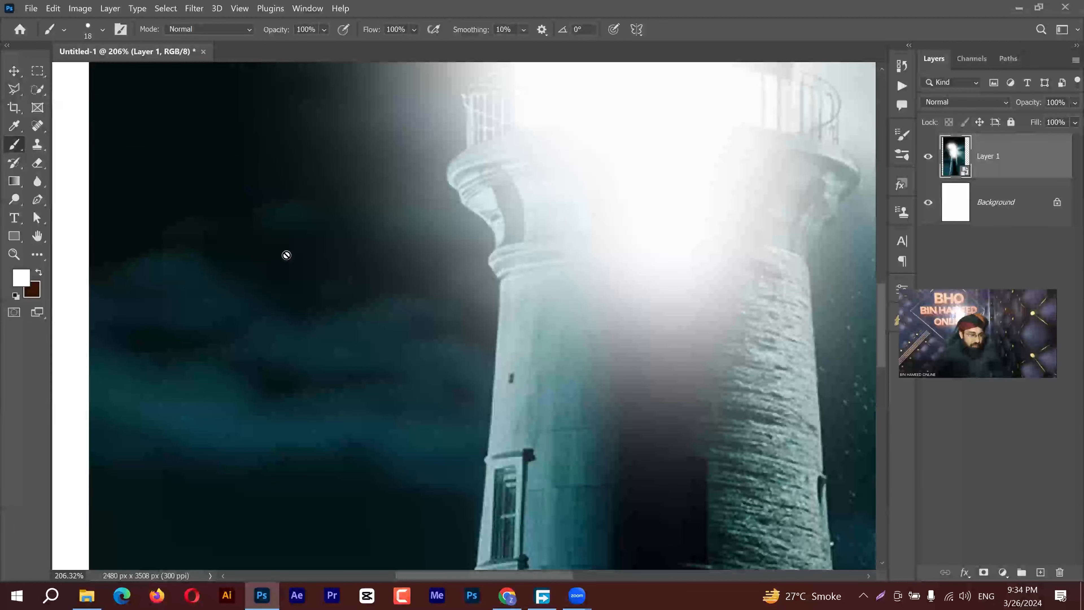
Step: Zoom in on the white-painted lighthouse top and return the page view to 100%
left_click(17, 256)
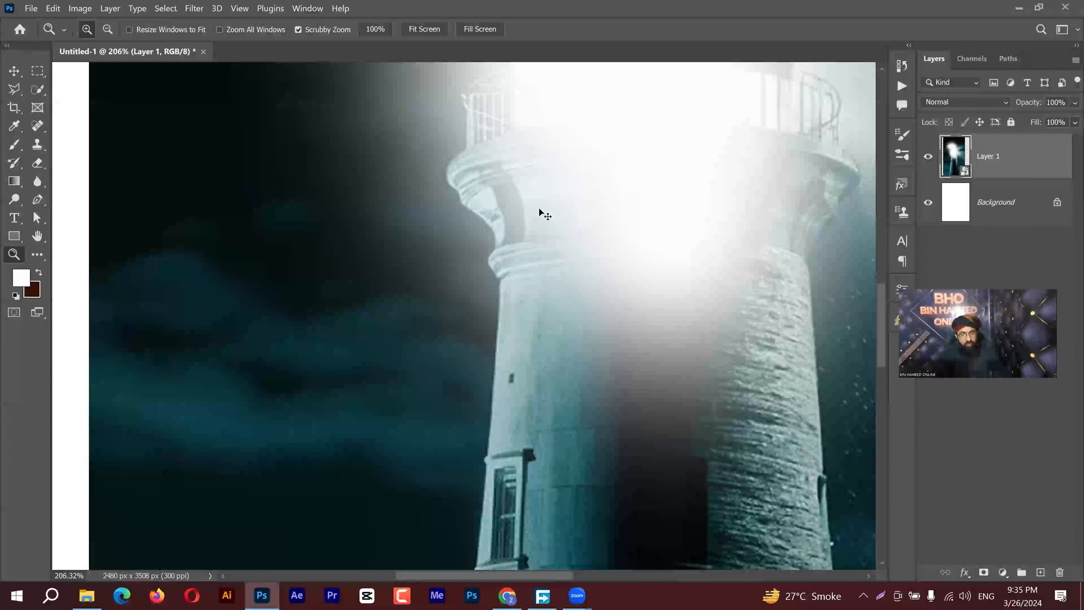
key("ctrl+1")
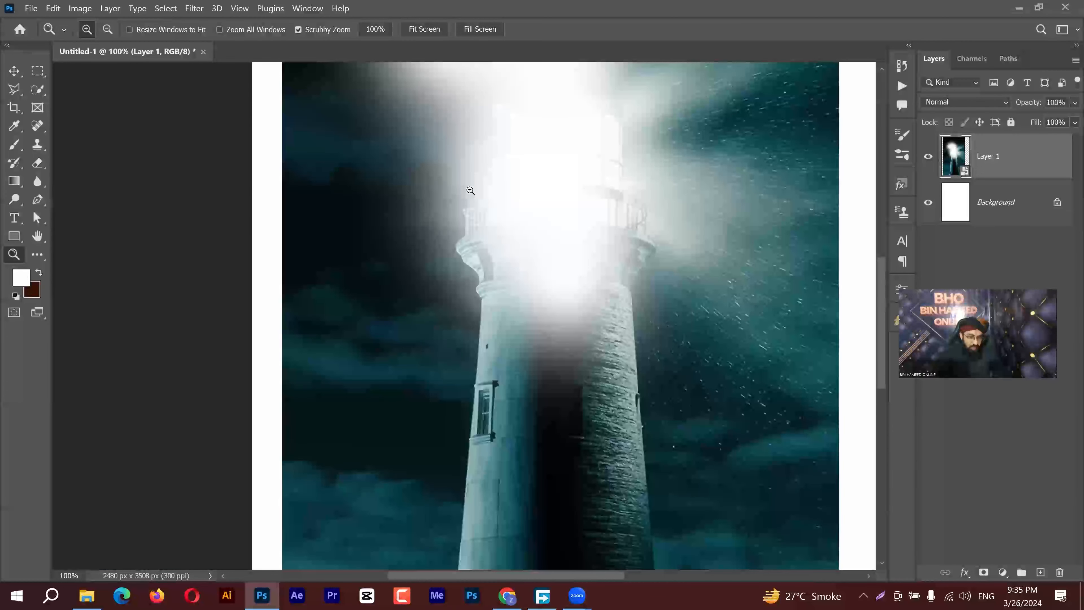
left_click_drag(492, 174, 589, 175)
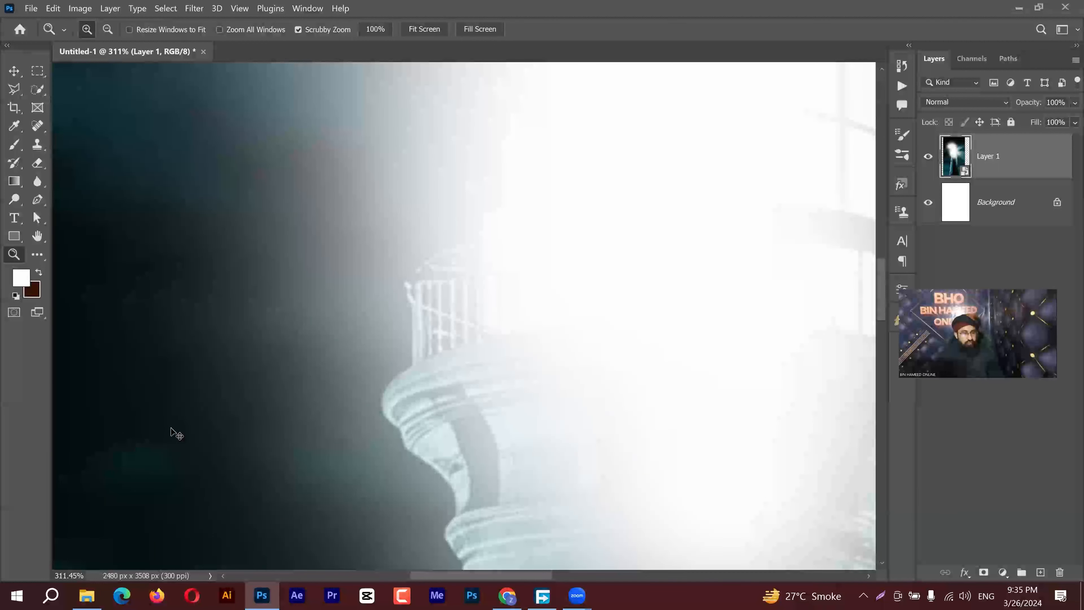
key("ctrl+1")
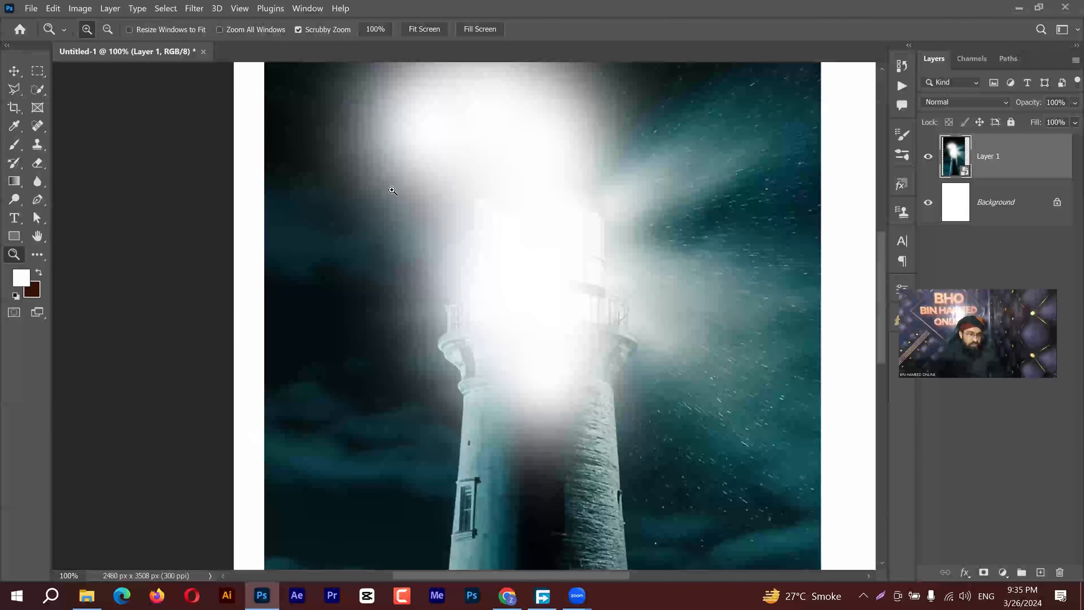
key("alt")
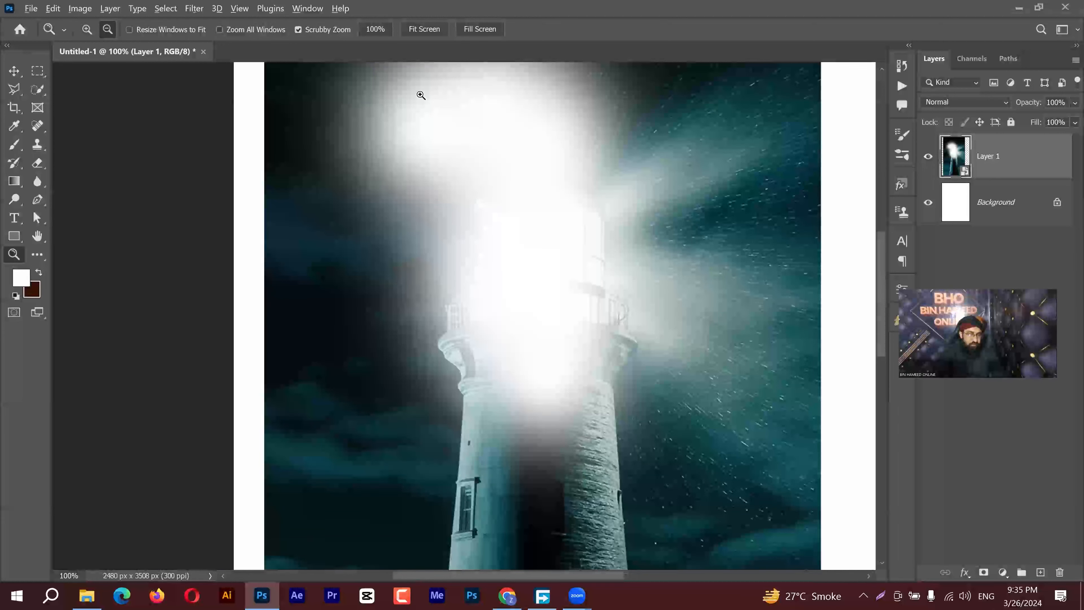
left_click(468, 202)
left_click(378, 31)
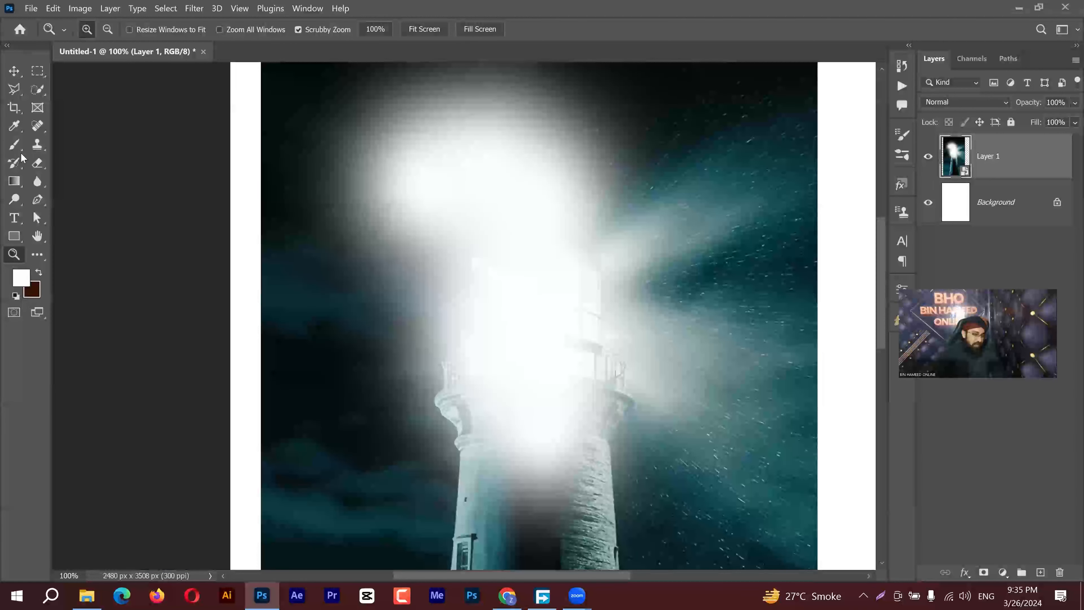
Step: Compare the A4 page in the Fit Screen, Fill Screen and 100% views, ending with the page fitted to the screen
left_click(19, 73)
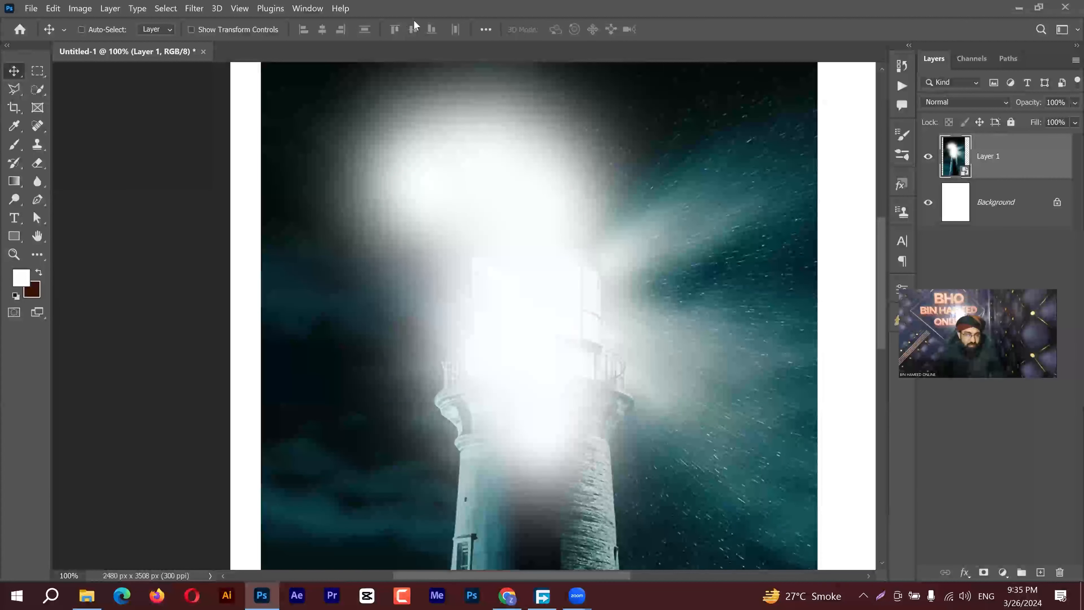
key("ctrl")
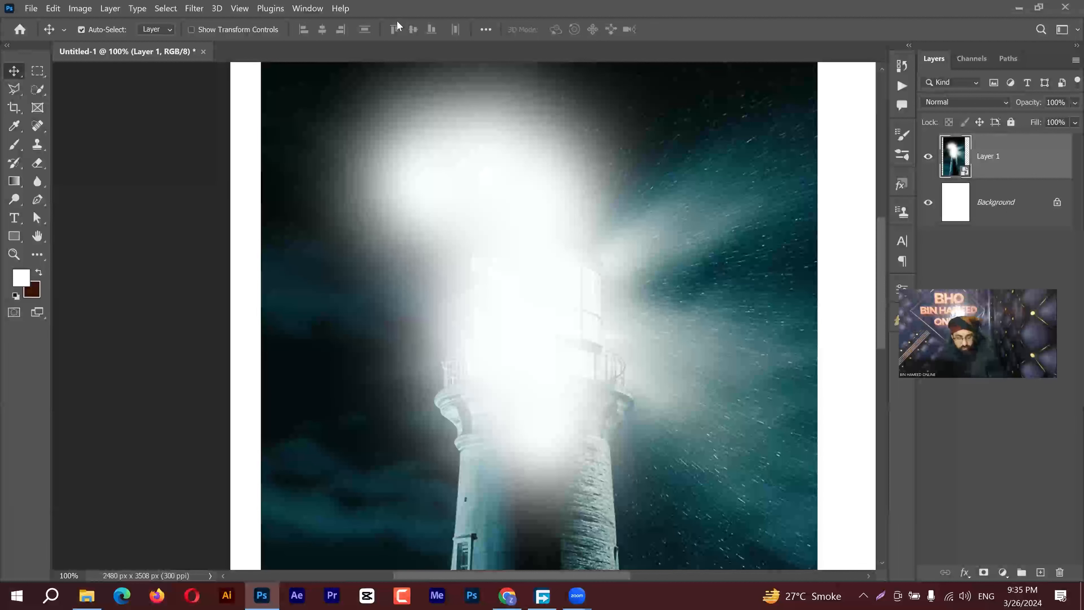
key("ctrl+0")
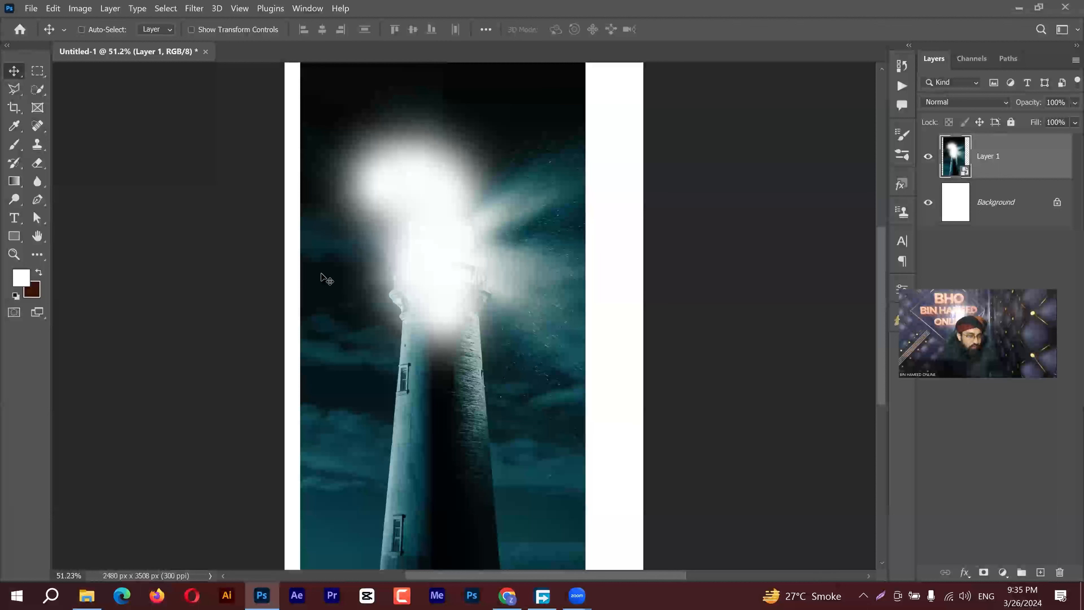
left_click(14, 254)
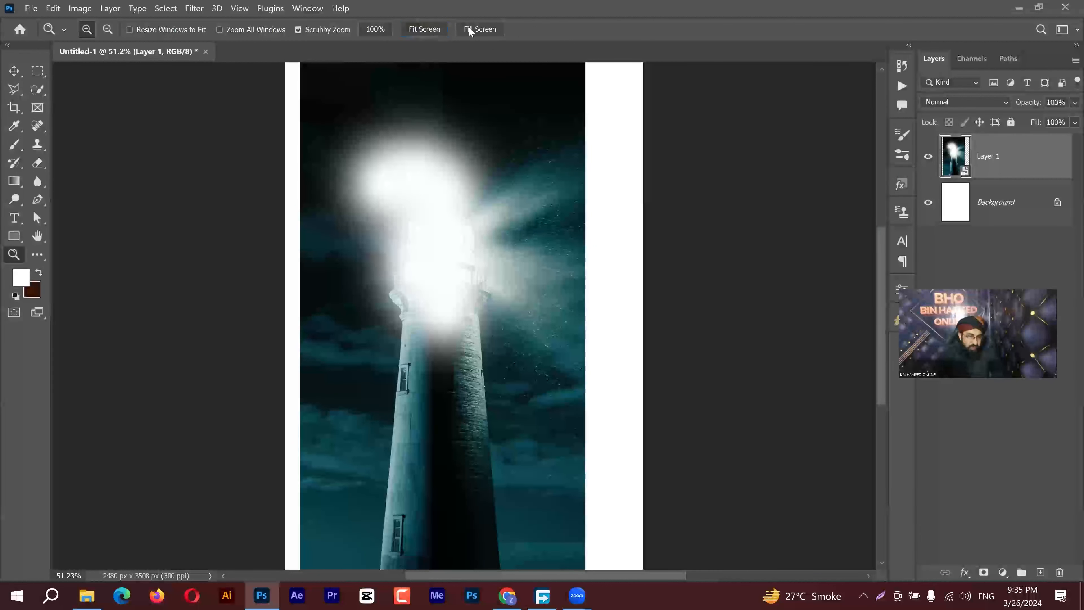
left_click(479, 28)
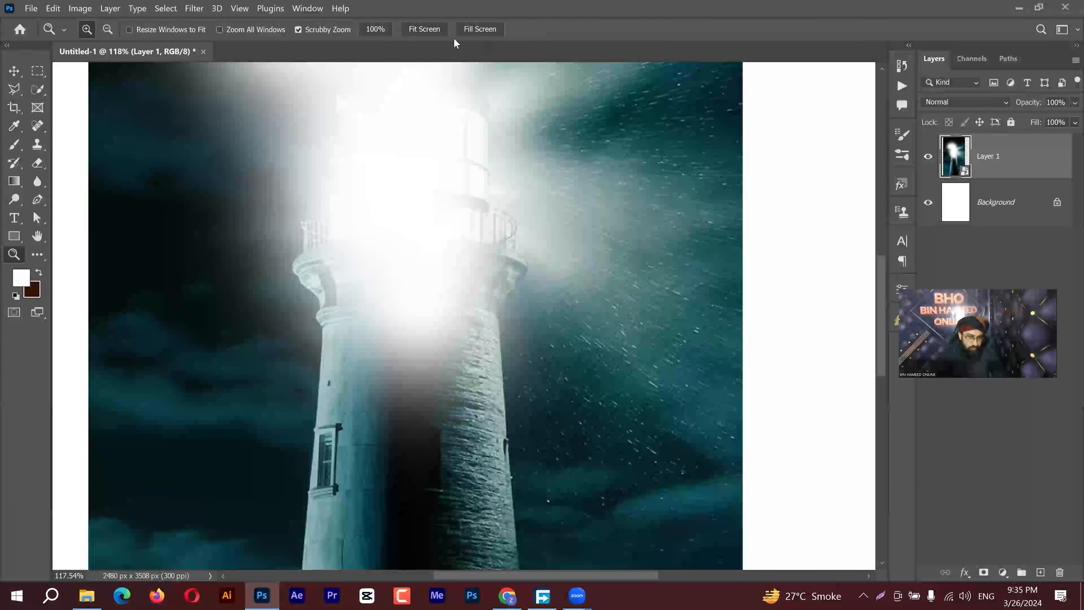
left_click(430, 27)
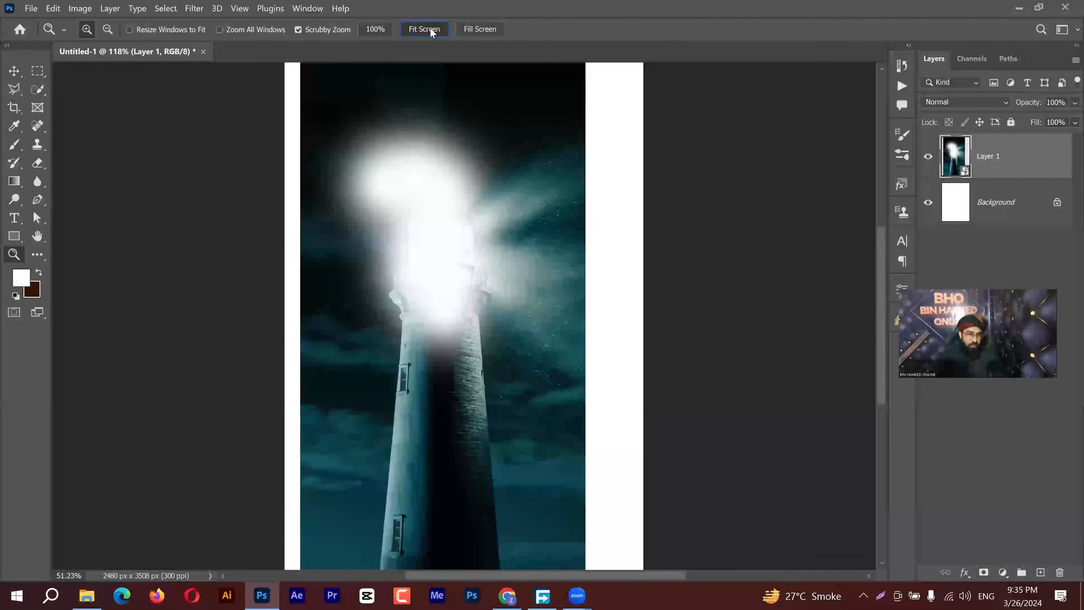
left_click(383, 30)
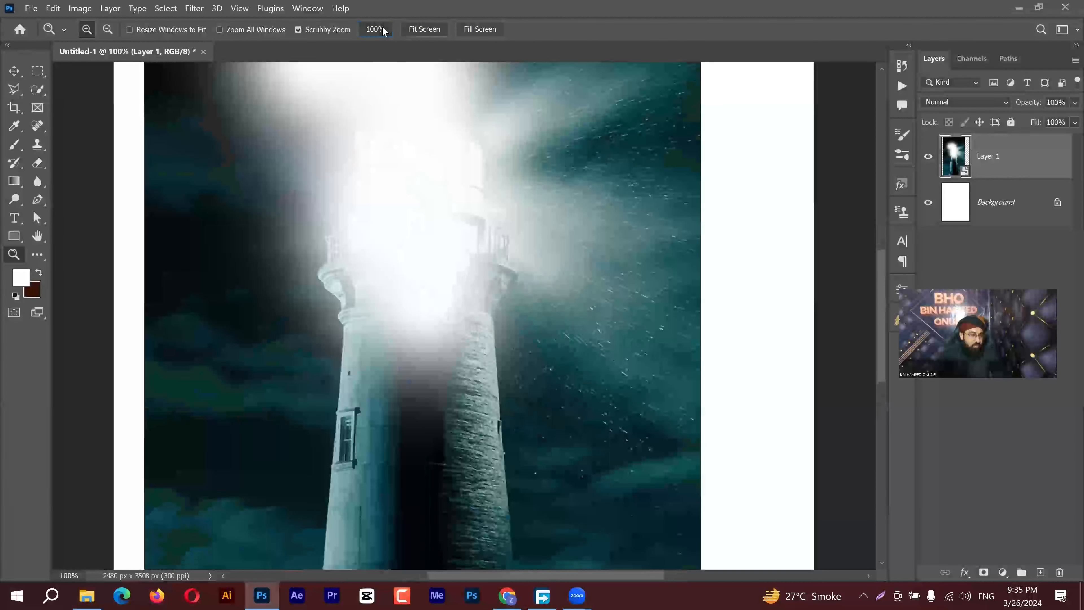
left_click(434, 29)
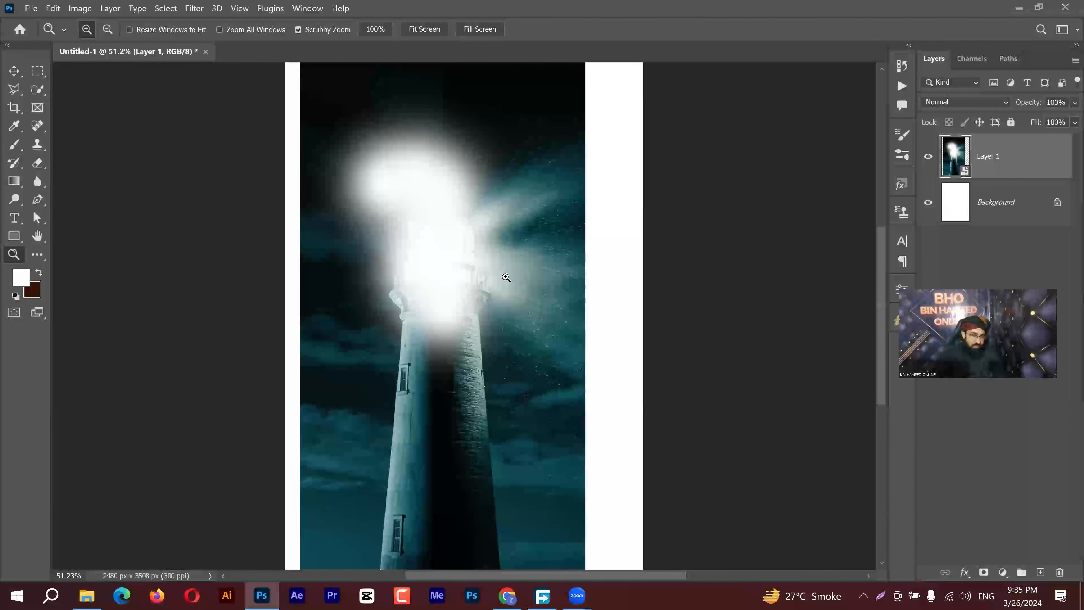
Step: Step back through the history to remove the white paint from the lighthouse, keeping the image at its enlarged size
key("v")
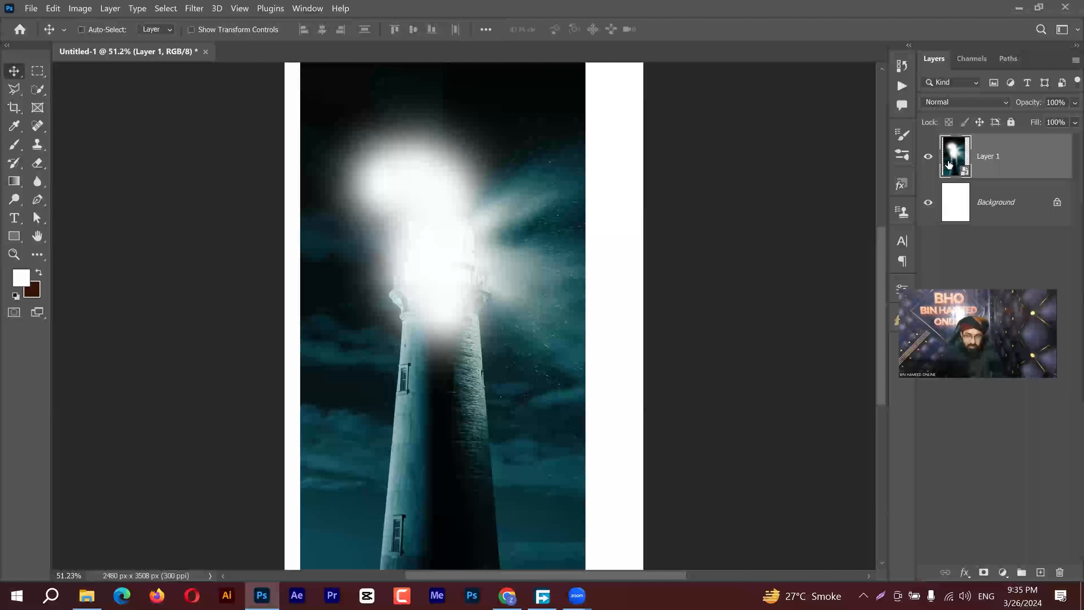
key("ctrl")
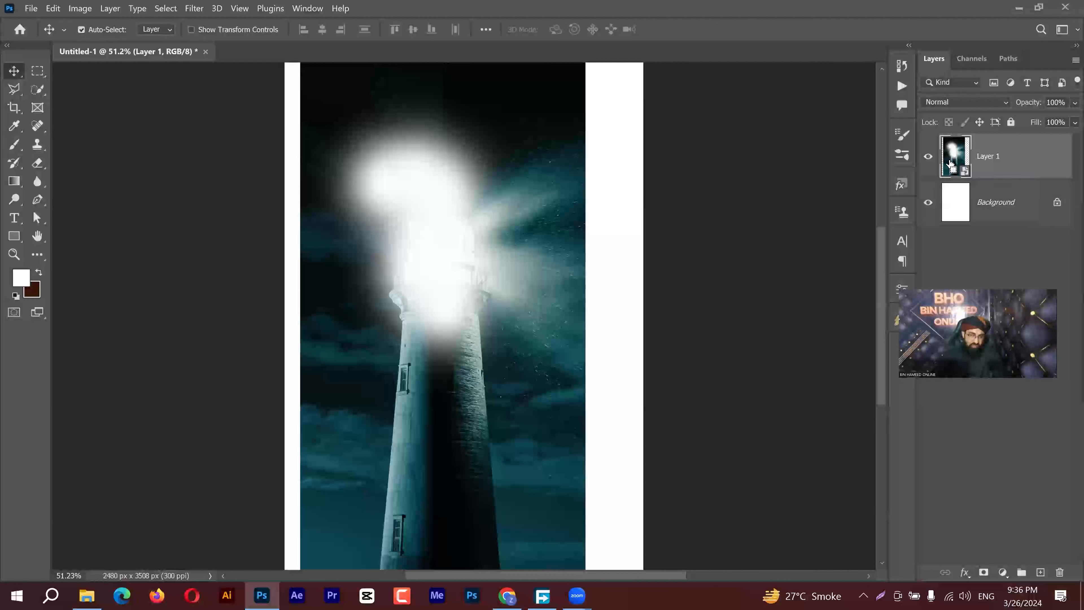
key("ctrl+v")
key("ctrl+z")
key("ctrl+z")
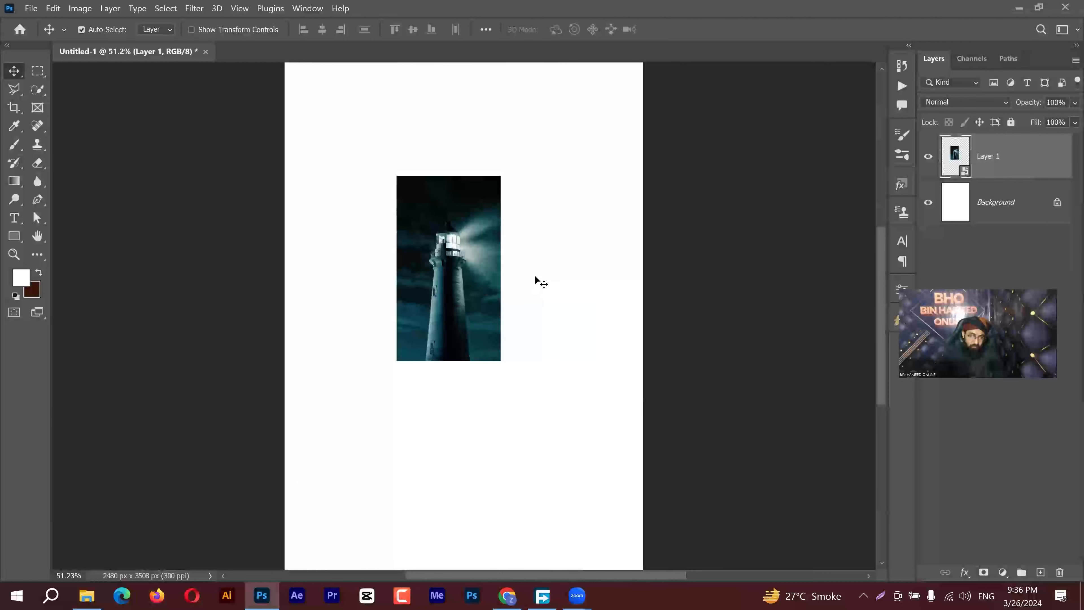
key("ctrl+shift+z")
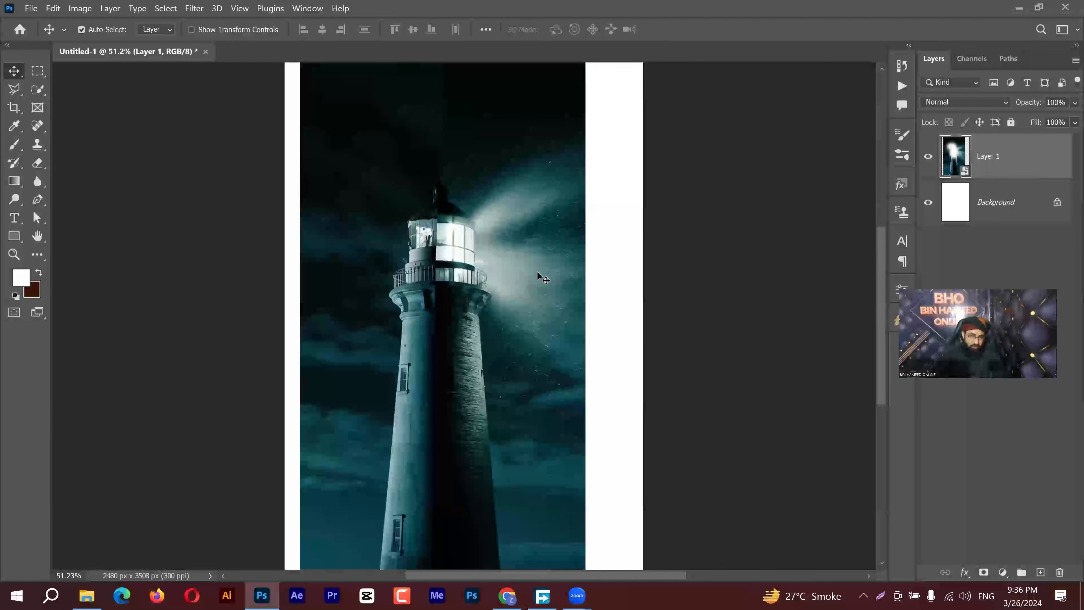
key("ctrl+shift+z")
key("ctrl+z")
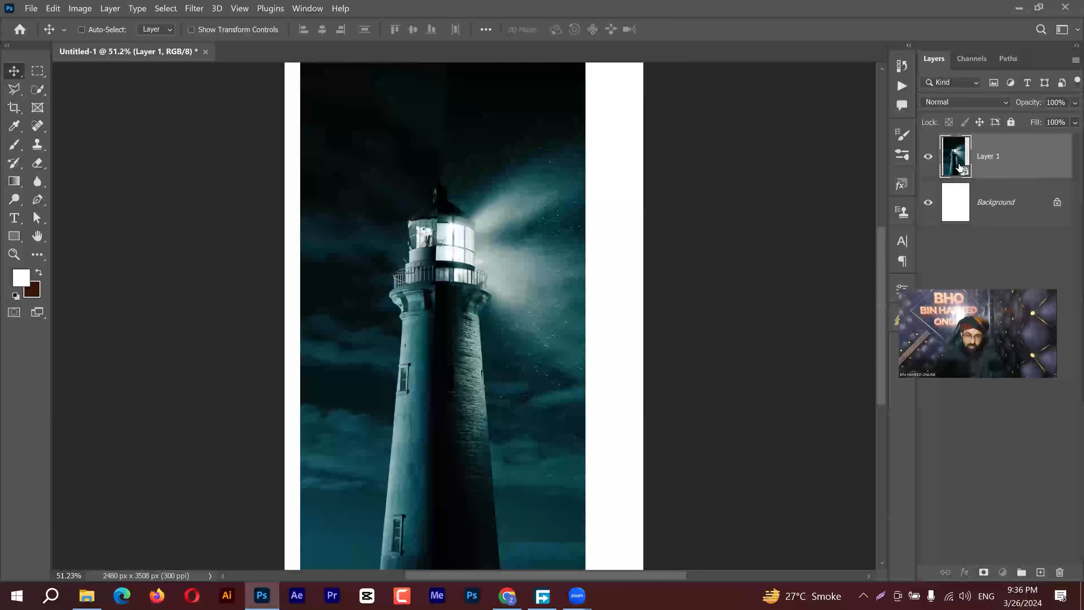
Step: Open the lighthouse smart object's contents and widen the canvas to 934 px with a Content-Aware crop that fills the right side
double_click(960, 166)
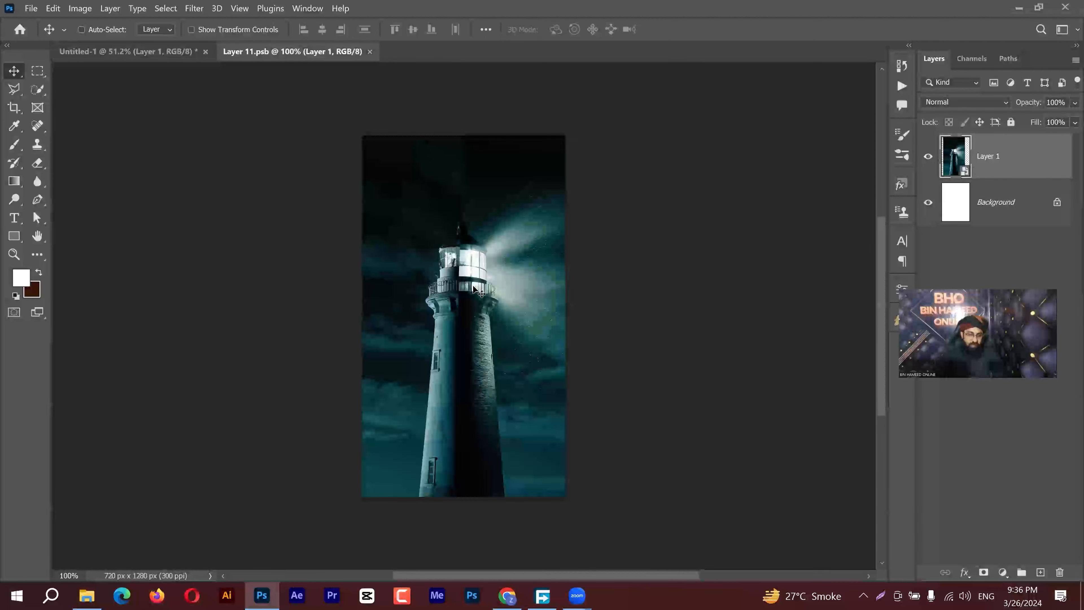
left_click(14, 107)
left_click_drag(566, 308, 601, 312)
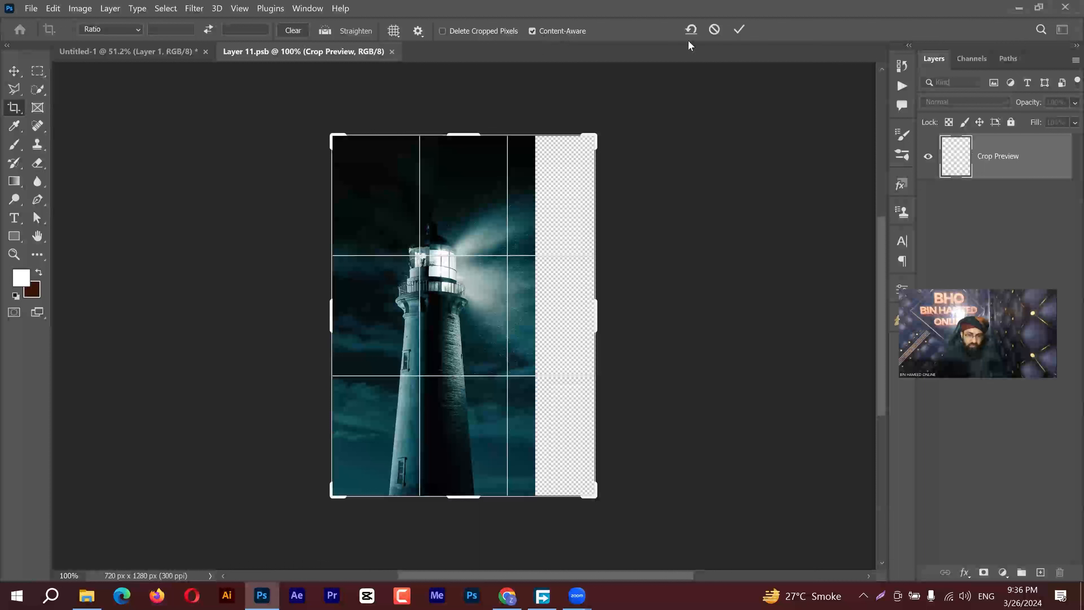
left_click(738, 34)
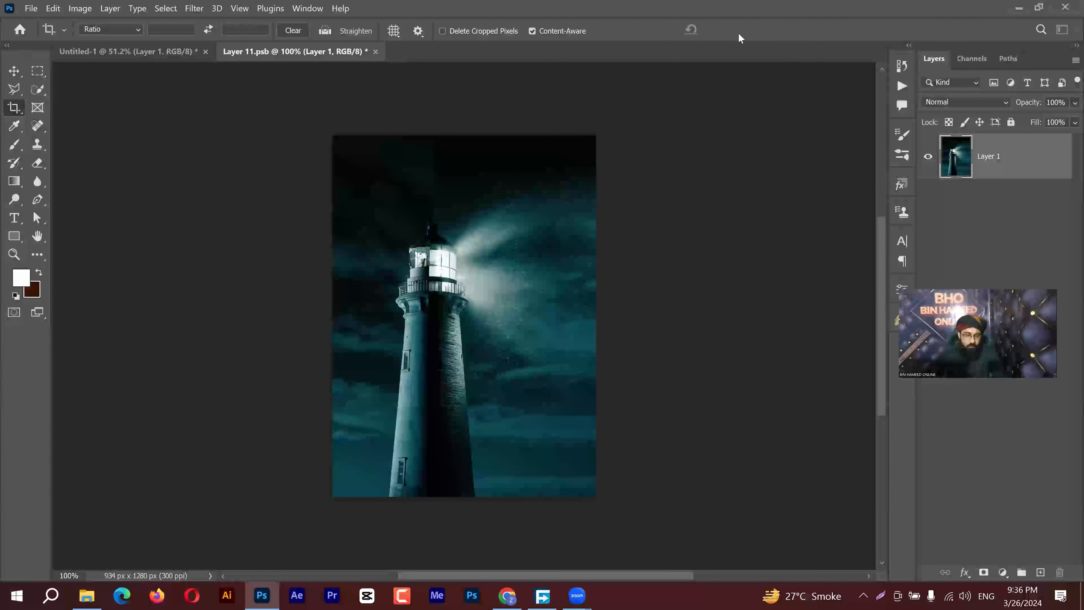
Step: Save the widened lighthouse contents and close their document to return to the A4 page
scroll(554, 280, "up", 2)
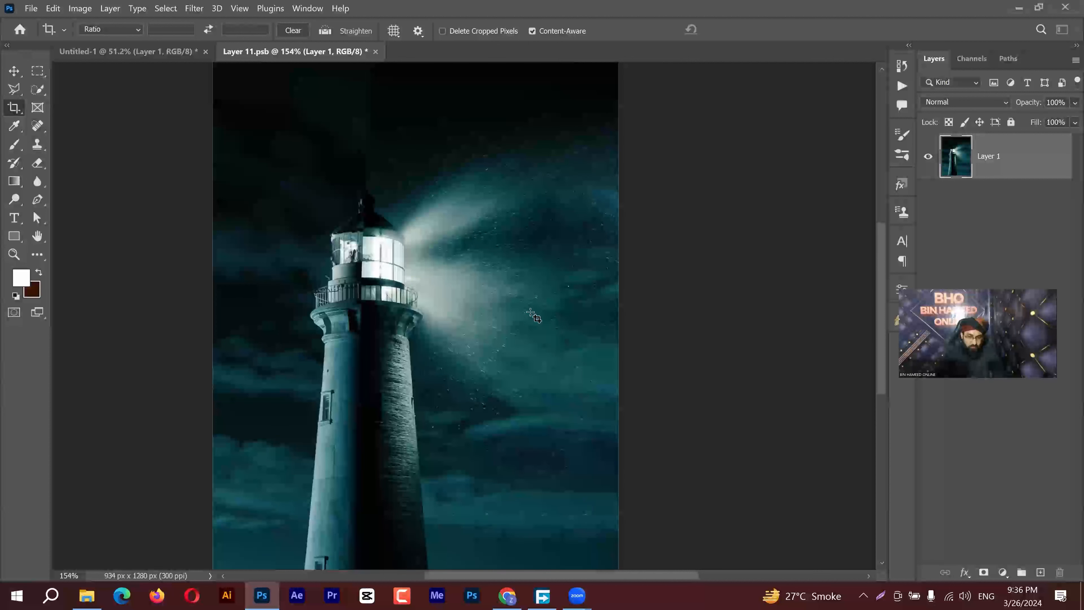
key("ctrl")
key("ctrl+s")
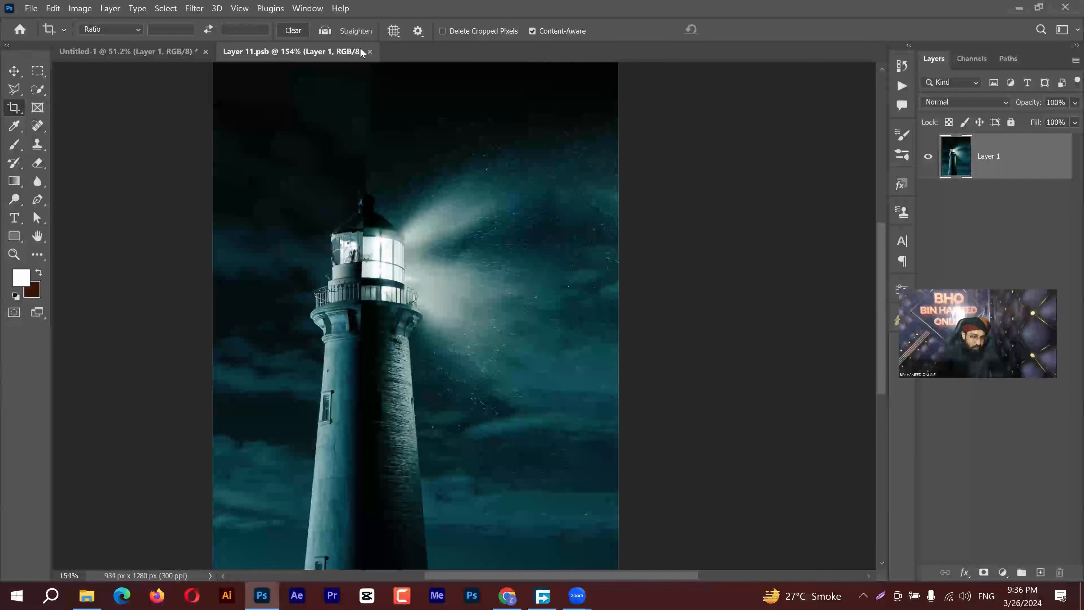
left_click(370, 51)
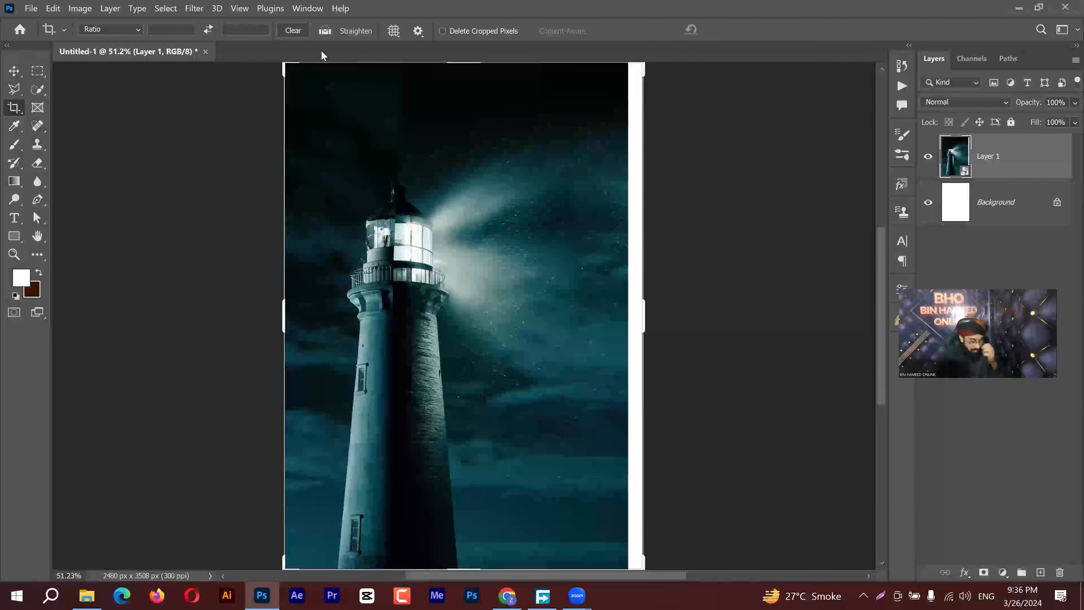
Step: Reopen the lighthouse smart object's contents to examine the widened image, and close them without changes
left_click(13, 73)
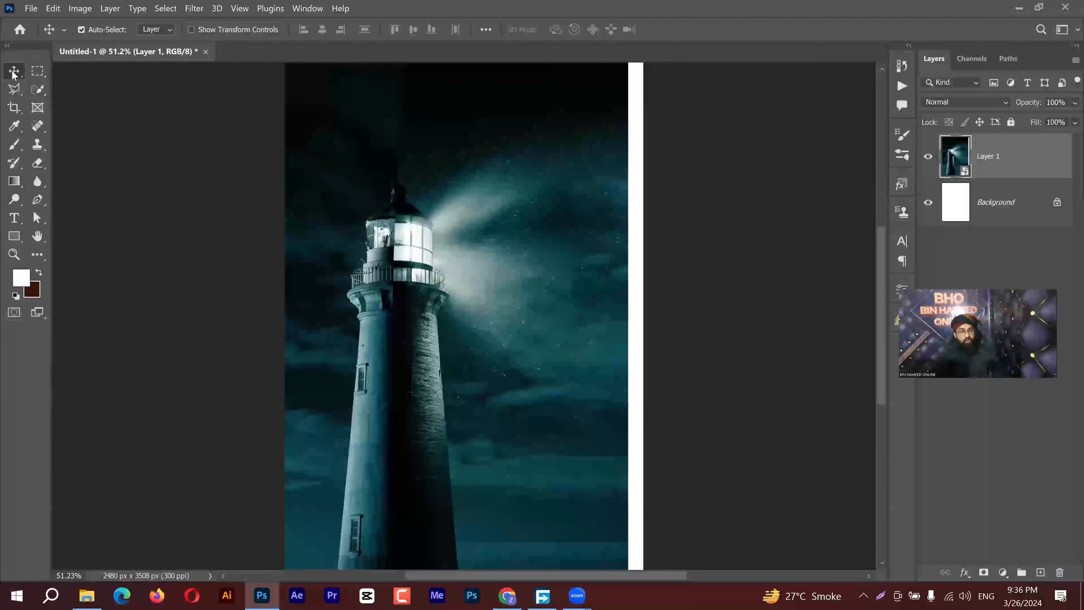
key("ctrl")
double_click(944, 158)
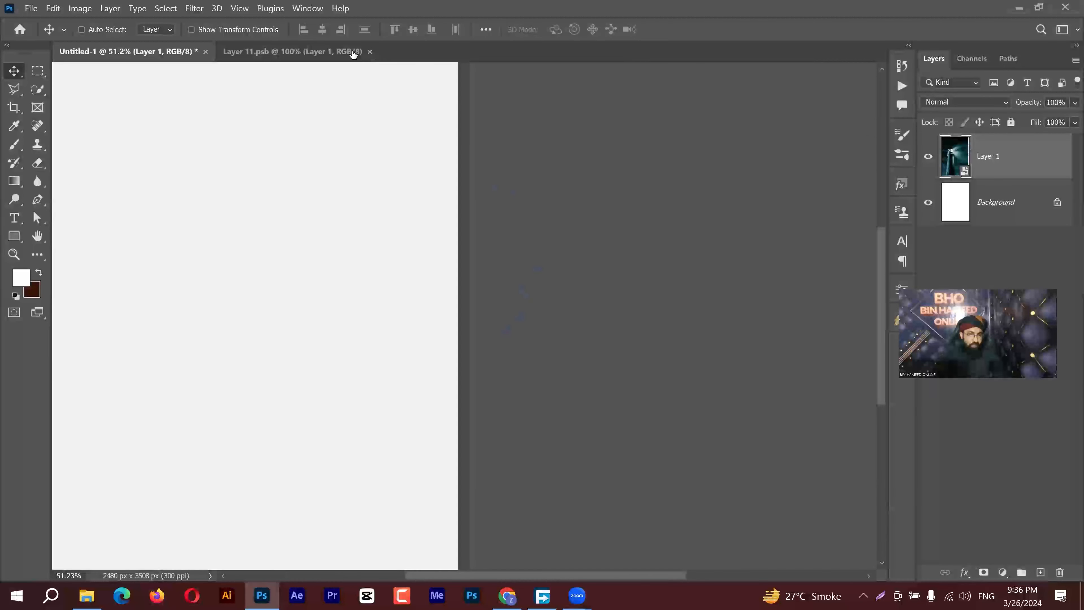
left_click(353, 52)
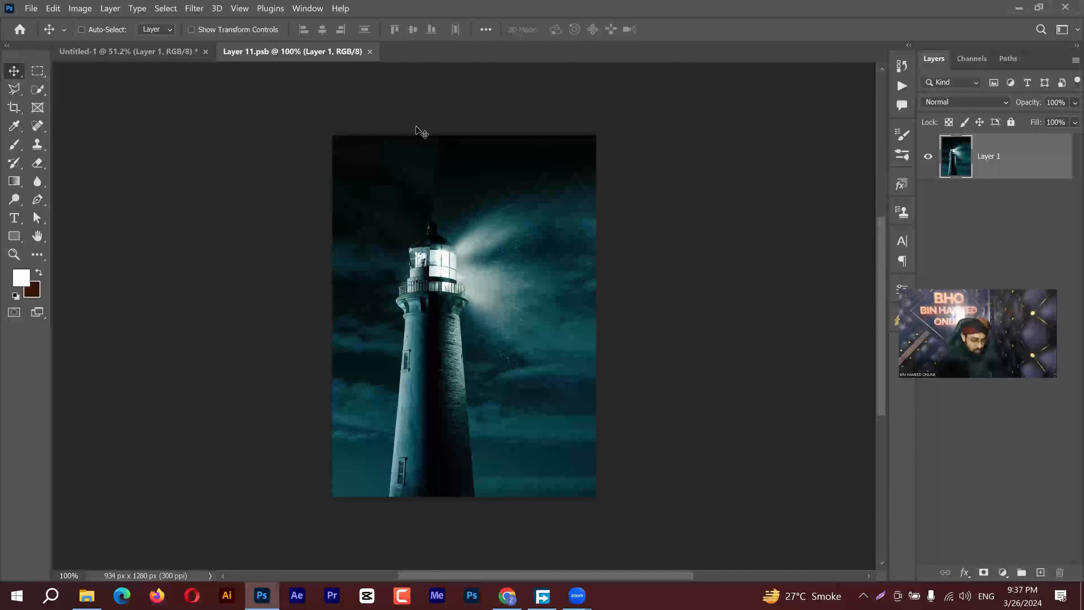
key("ctrl")
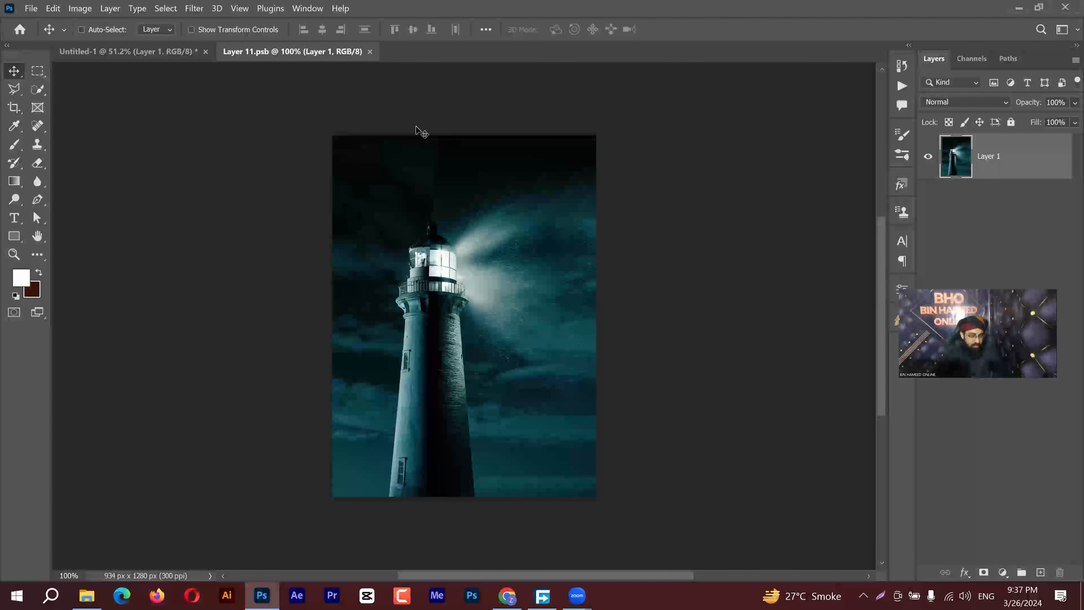
key("ctrl+w")
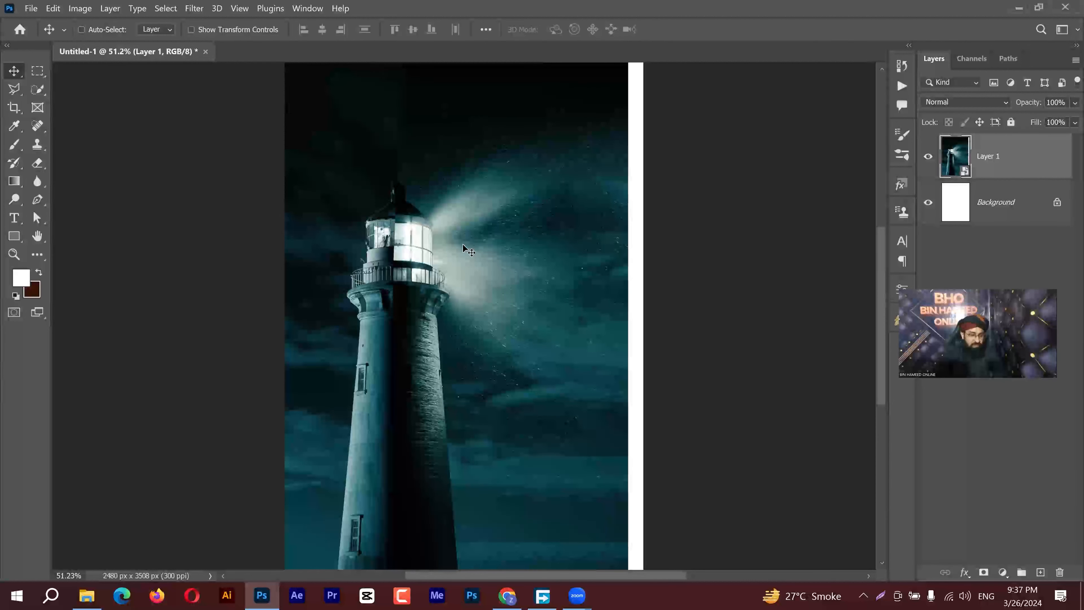
Step: Move the lighthouse image to cover the page's full width, leaving a narrow white strip along the bottom edge
scroll(469, 247, "down", 1)
left_click_drag(520, 293, 522, 293)
left_click_drag(522, 292, 471, 281)
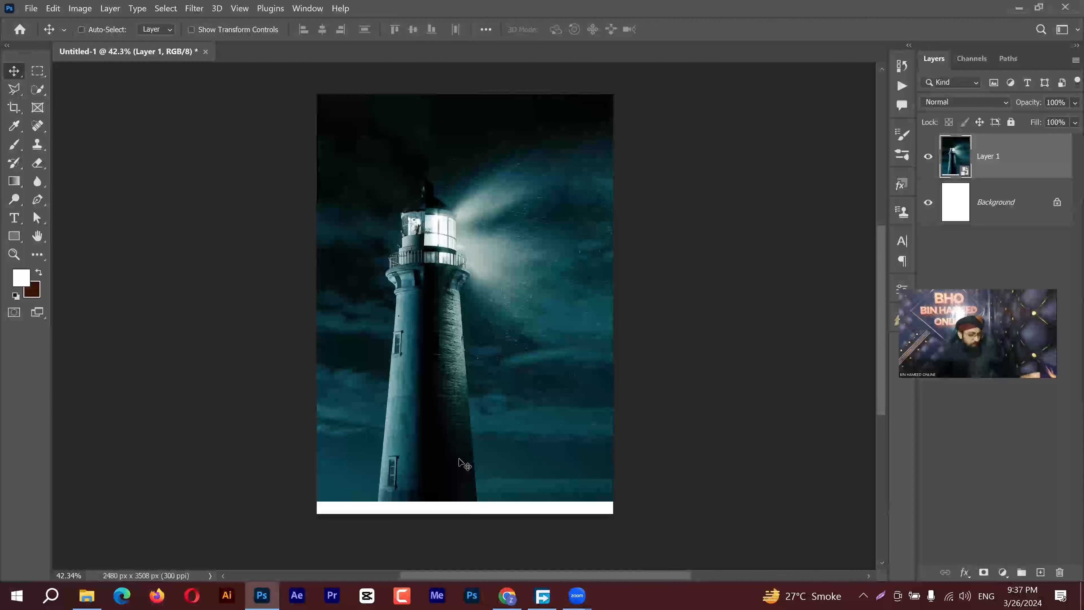
Step: Add a new layer above the lighthouse and ready the Brush tool with dark brown as the foreground colour
left_click(1040, 572)
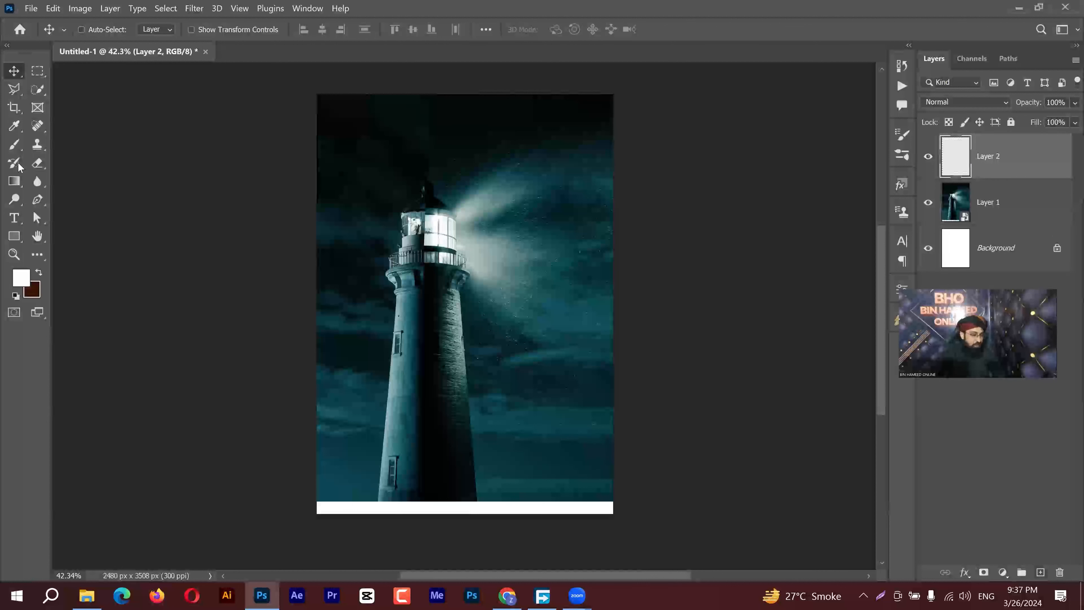
left_click(14, 145)
key("x")
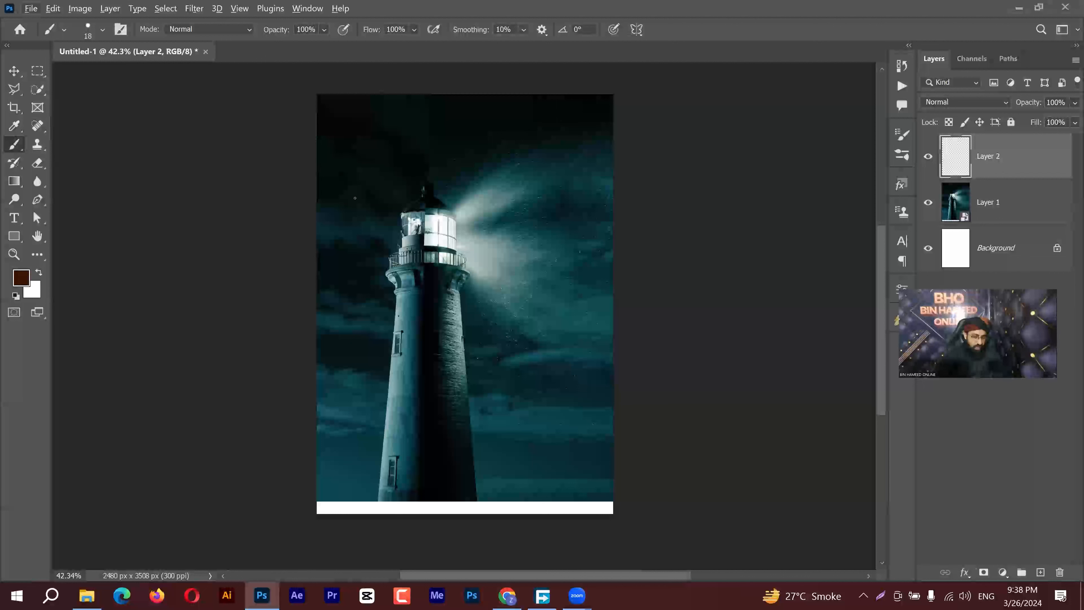
Step: Sample near-black from the dark sky above the lighthouse as the foreground colour, and undo any stray colour sampler
left_click(412, 175, "alt")
left_click(399, 182, "alt+shift")
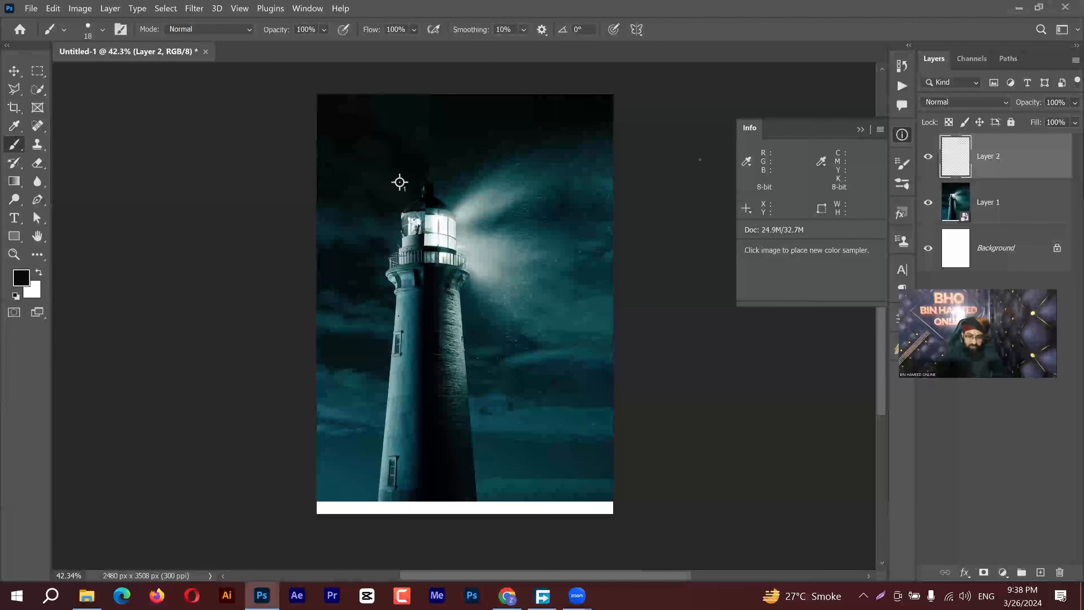
left_click(863, 129)
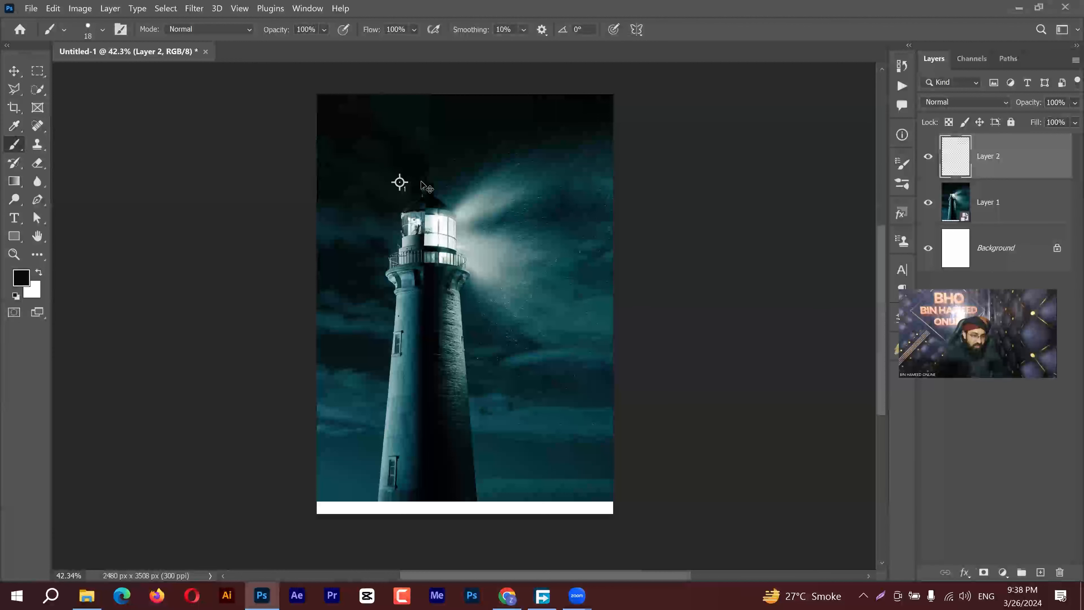
key("ctrl+z")
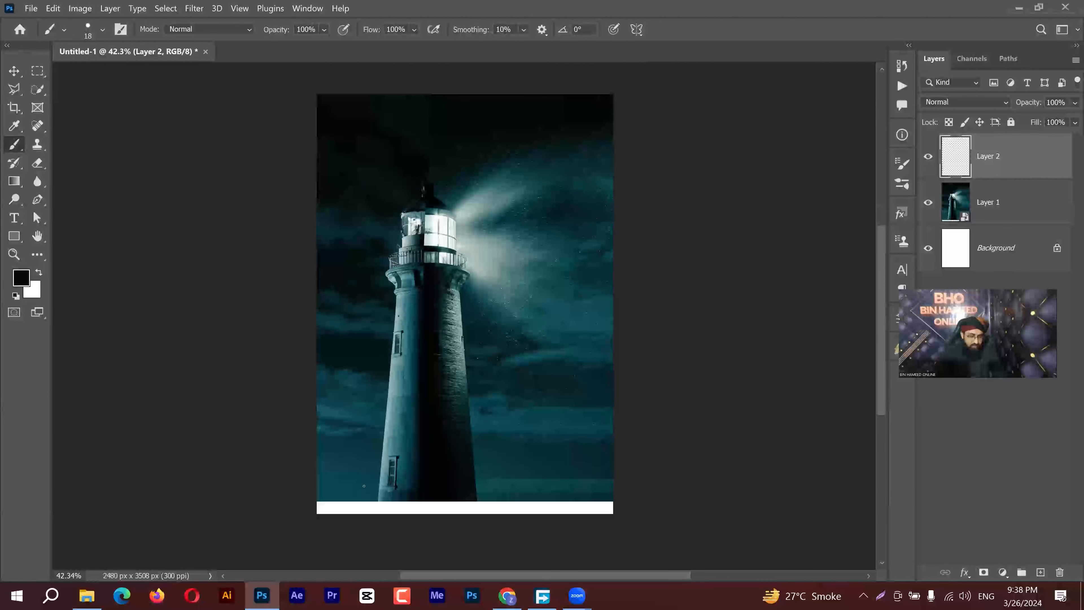
Step: Try painting over the white strip along the page's bottom with a soft 566 px brush, and undo the stroke
mouse_move(373, 453)
left_mouse_down("alt")
mouse_move(406, 399)
mouse_move(390, 346)
left_mouse_up("alt")
left_click_drag(371, 477, 369, 457, "alt")
left_click_drag(532, 502, 648, 494)
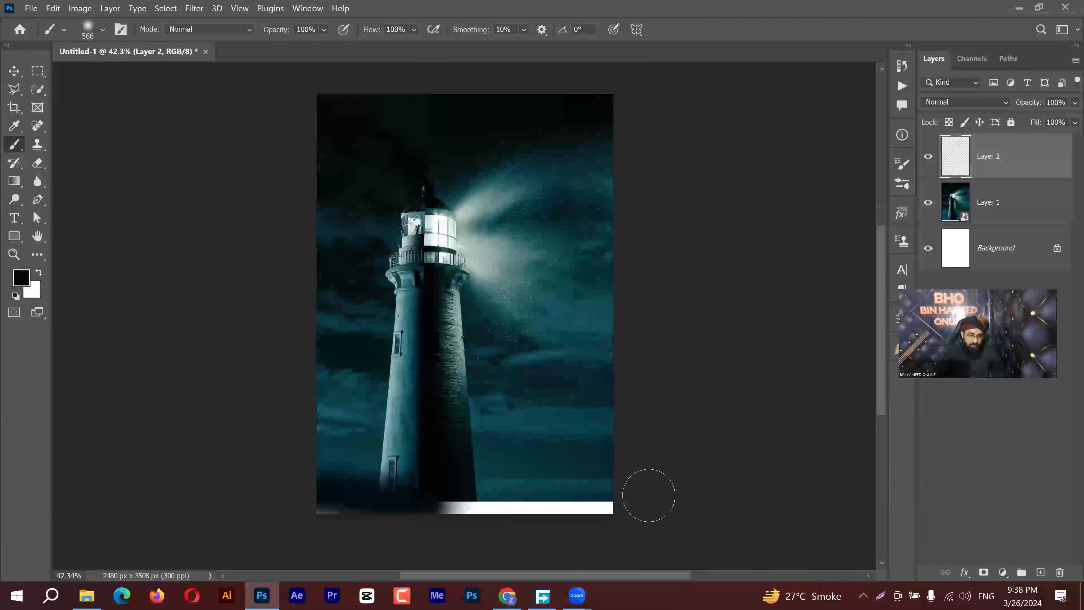
key("ctrl+z")
Step: Paint a soft dark fade across the page's bottom with a 1097 px brush, covering the white strip, and compare with Layer 2 hidden
left_click_drag(414, 456, 491, 447, "alt")
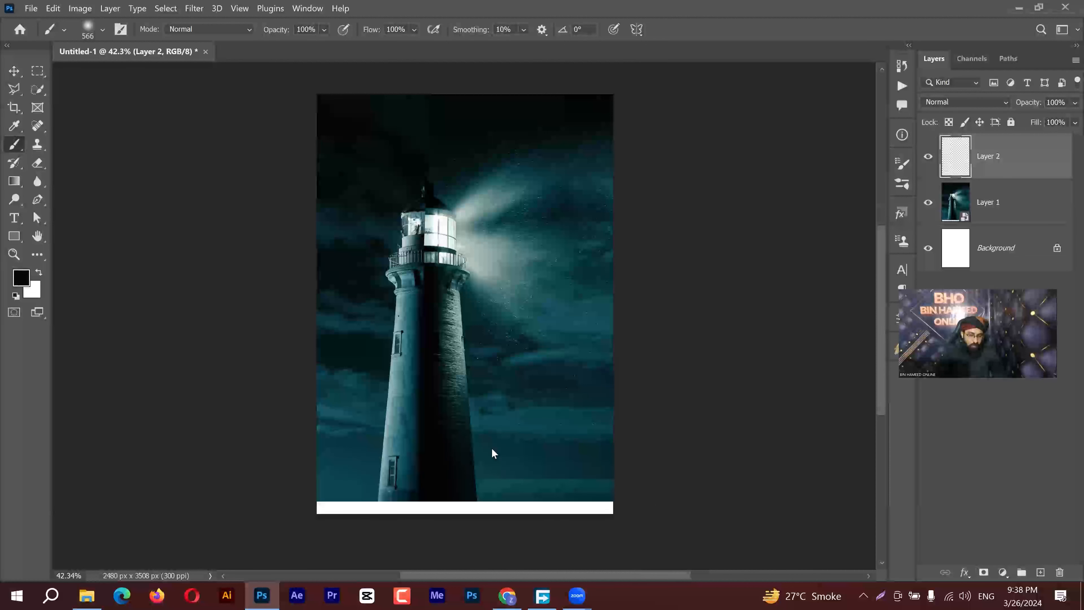
left_click_drag(340, 482, 656, 455)
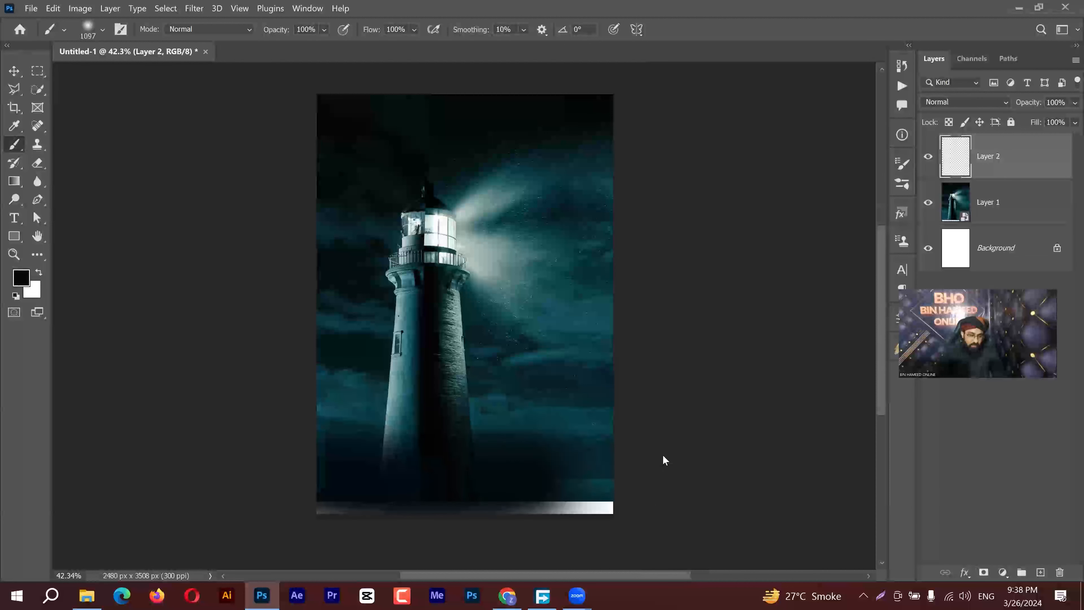
left_click_drag(604, 490, 263, 478)
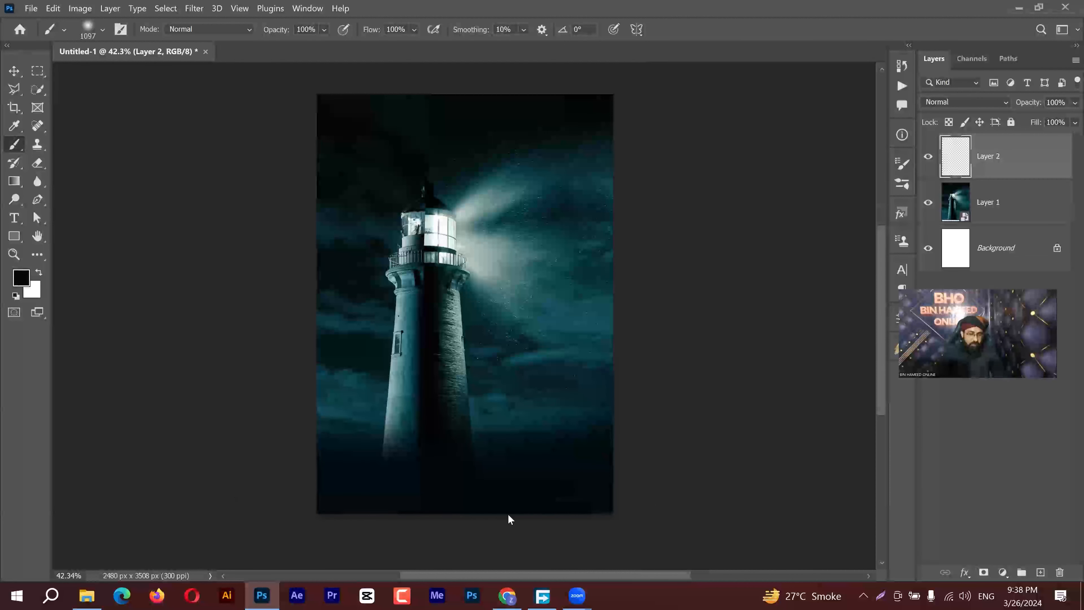
key("v")
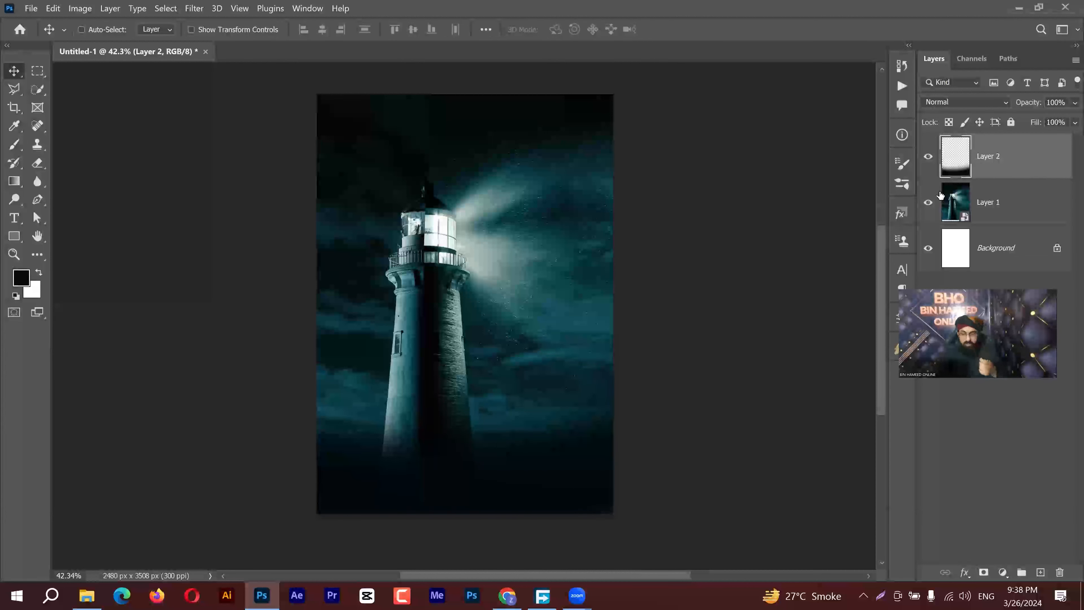
left_click(929, 157)
left_click(929, 157)
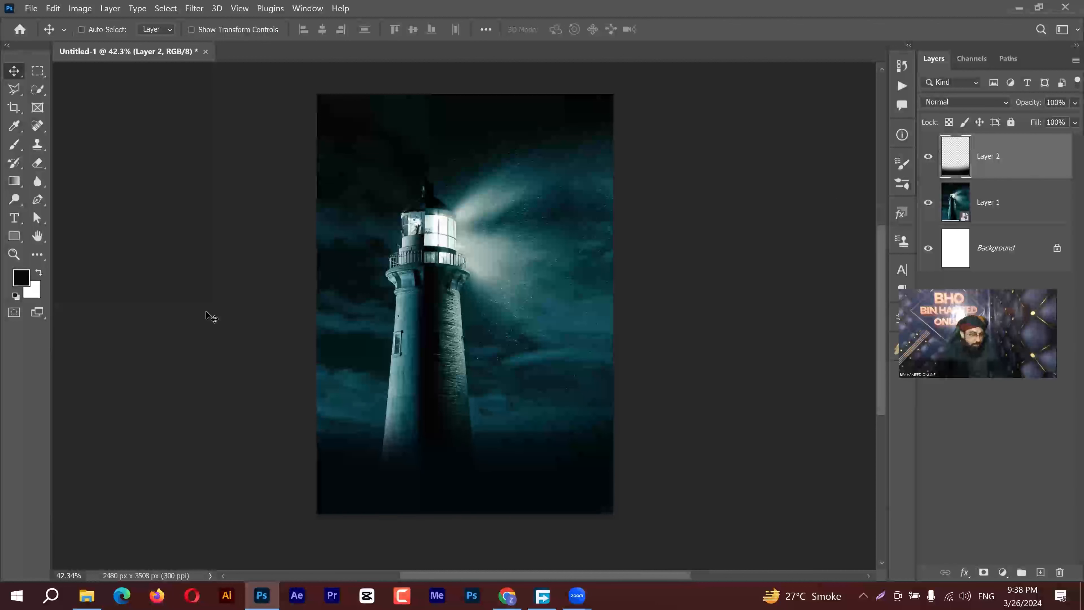
Step: Start a horizontal text line near the page's upper-right corner and switch the keyboard input language
left_click(14, 221)
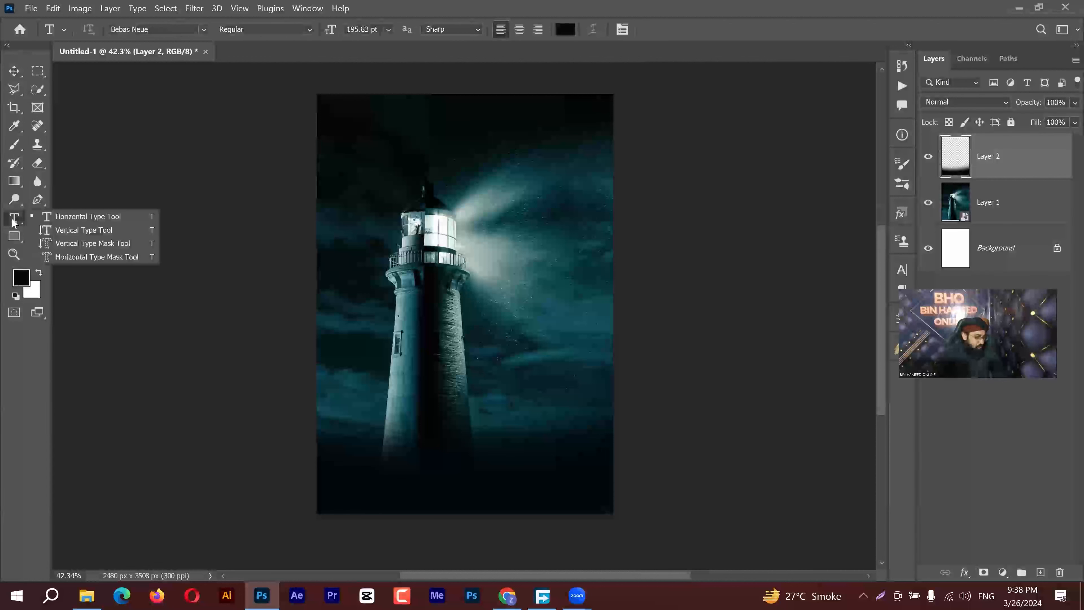
left_click(543, 145)
left_click(543, 145)
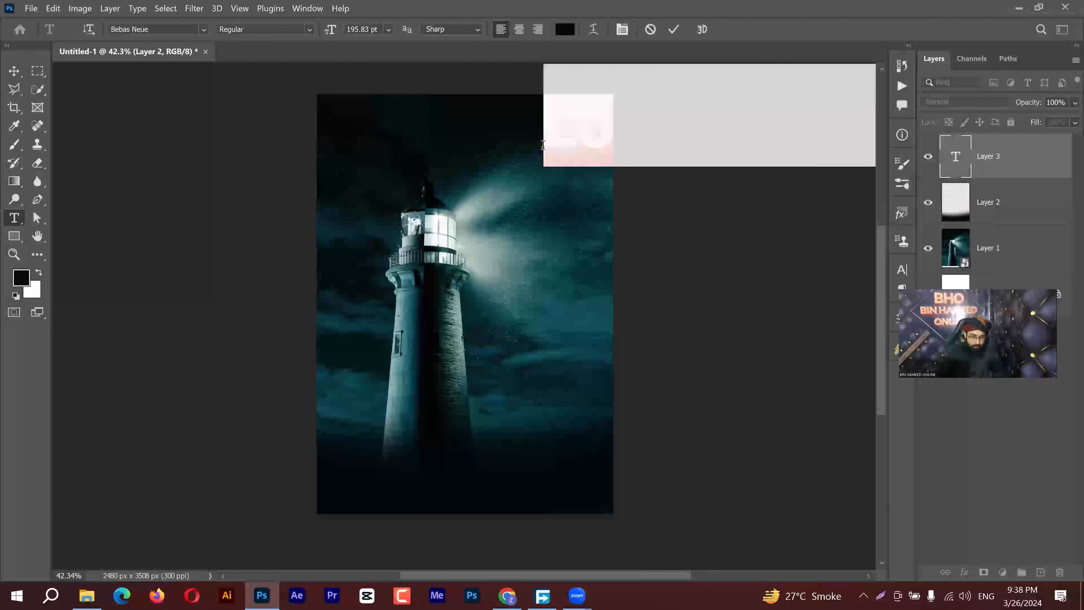
key("alt+shift")
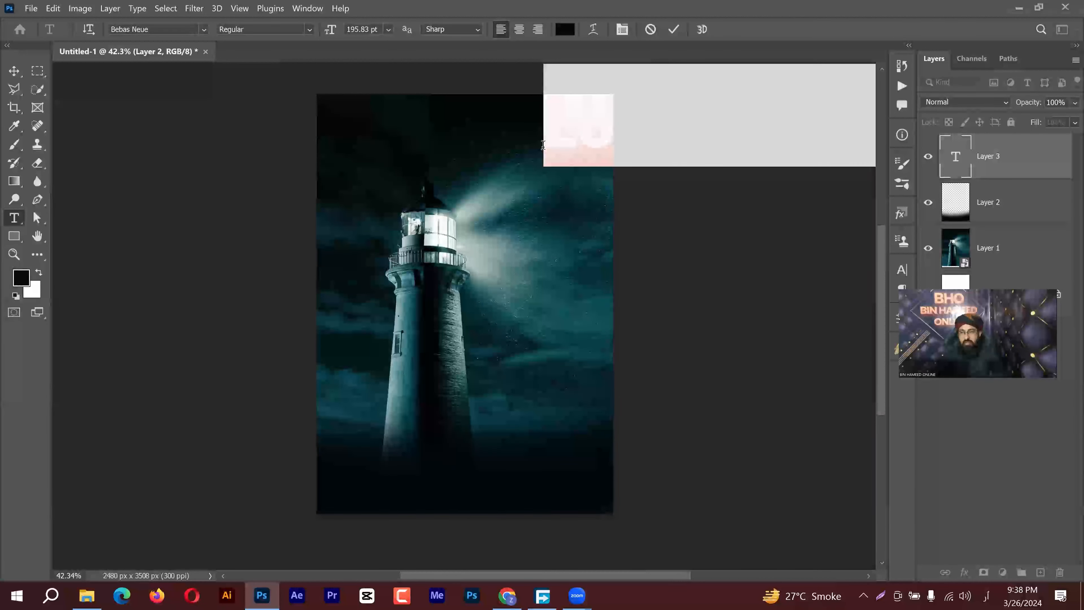
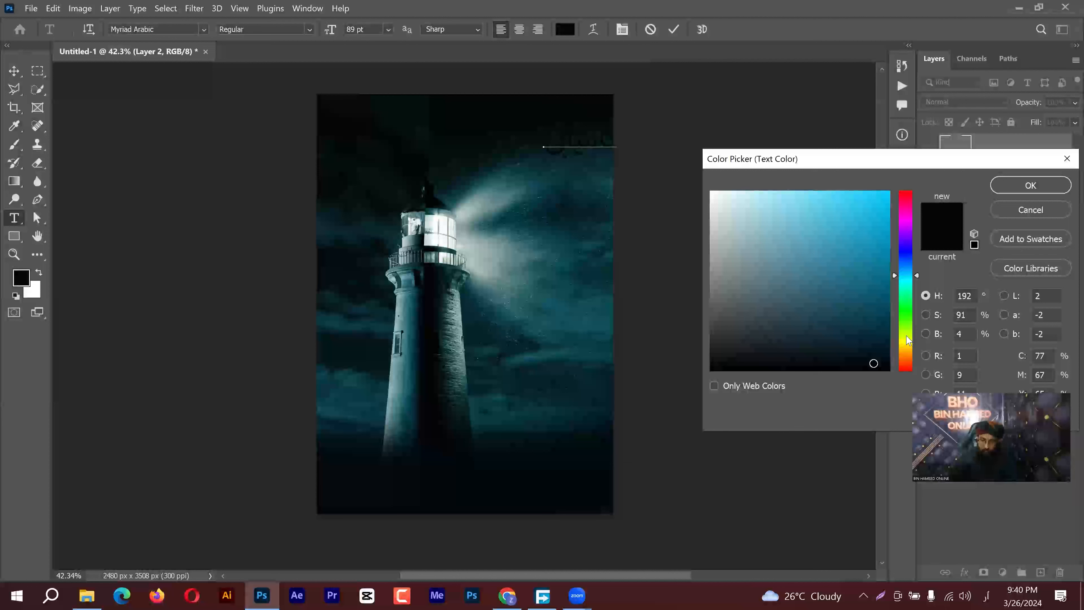
Step: Colour the word "کامیابی" golden yellow and commit the text
left_click_drag(906, 338, 907, 347)
left_click(876, 200)
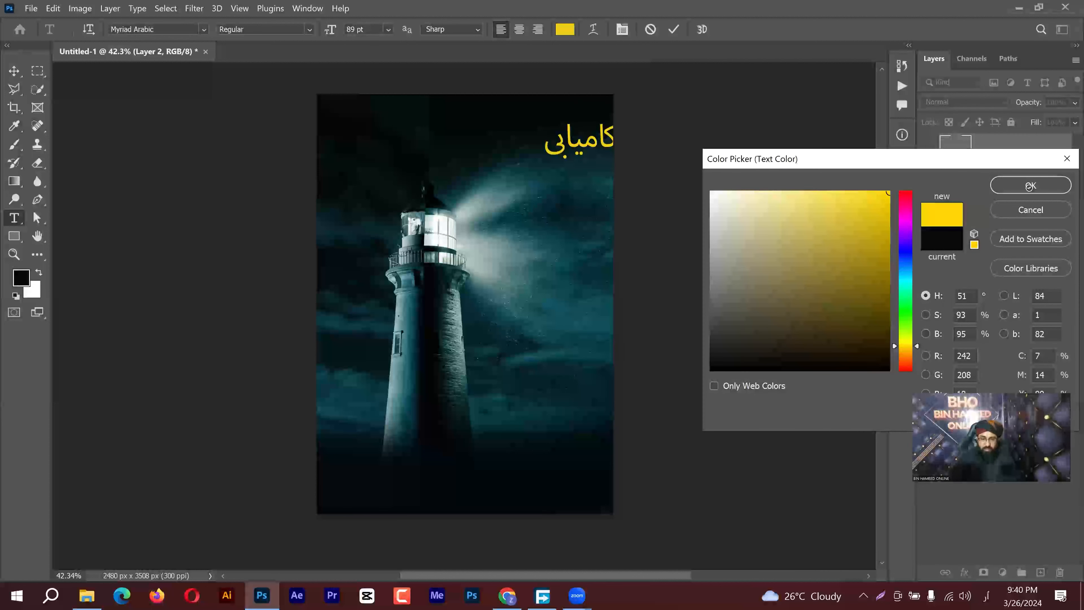
key("Return")
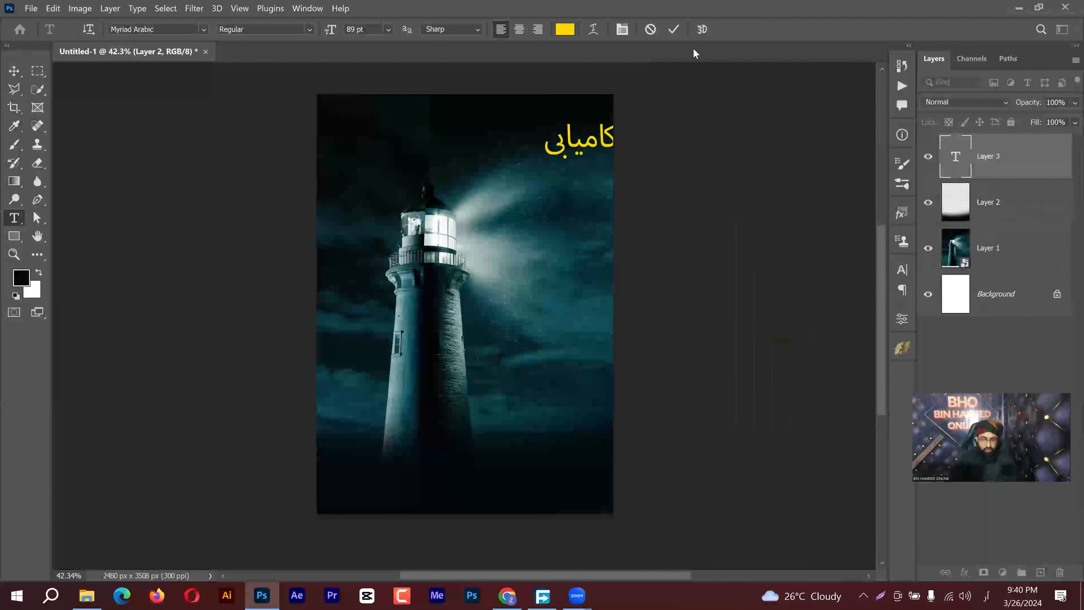
left_click(673, 31)
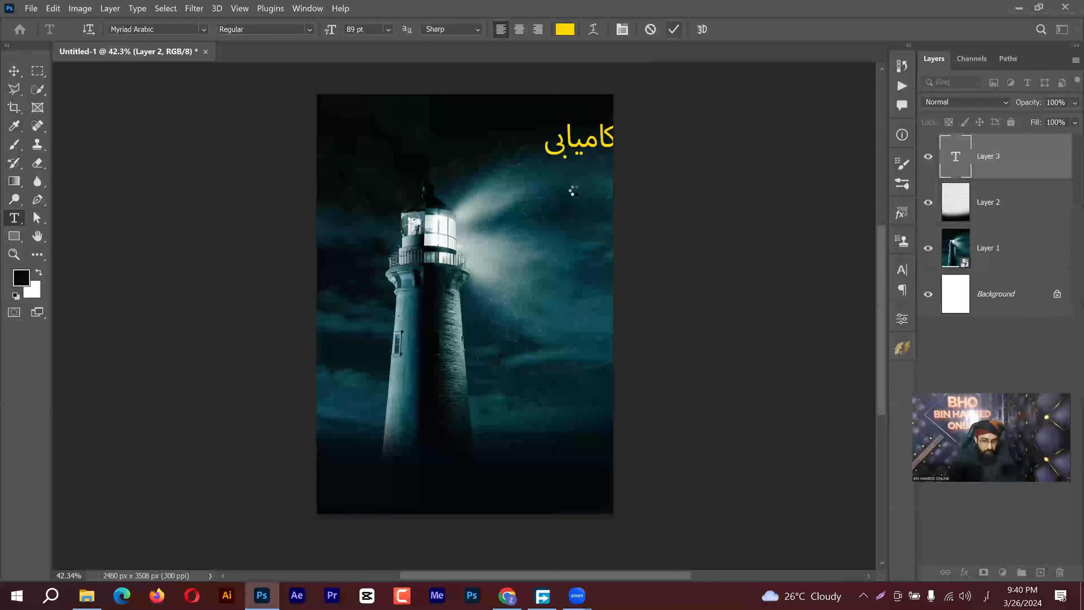
Step: Move the yellow text down beside the lighthouse lantern so it slightly overlaps the tower
key("v")
left_click_drag(591, 155, 557, 246)
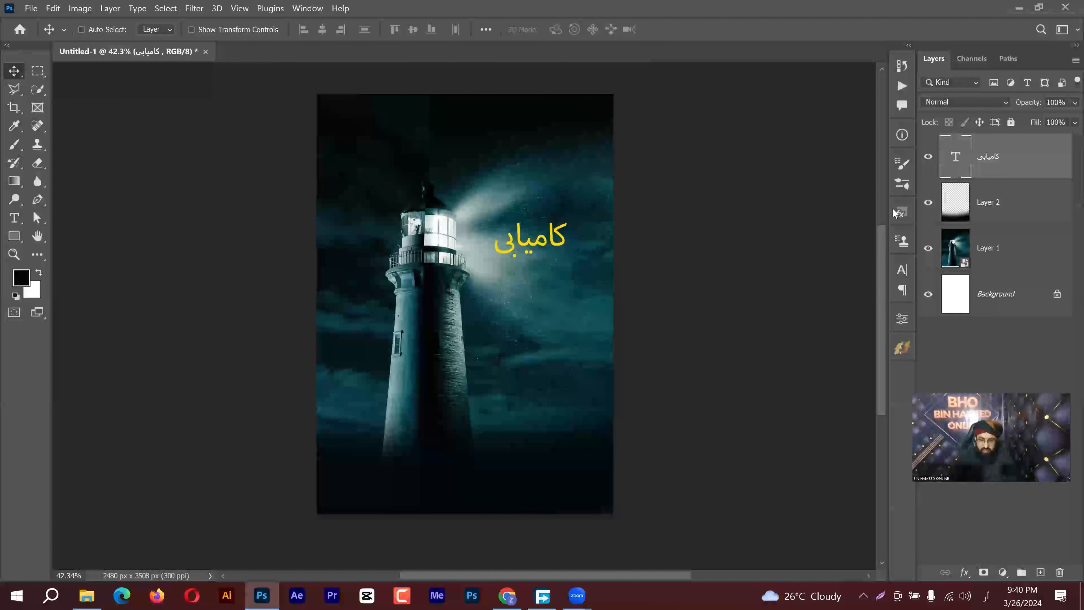
left_click_drag(520, 241, 479, 241)
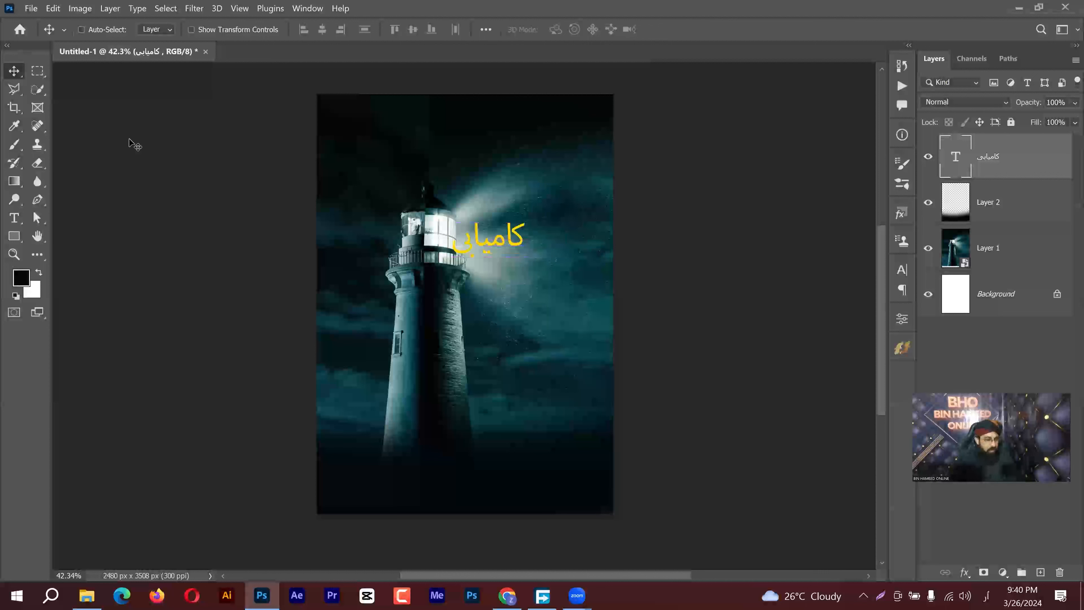
Step: Browse the Arabic-script fonts and set the text "کامیابی" to Jaben Unicode
left_click(16, 222)
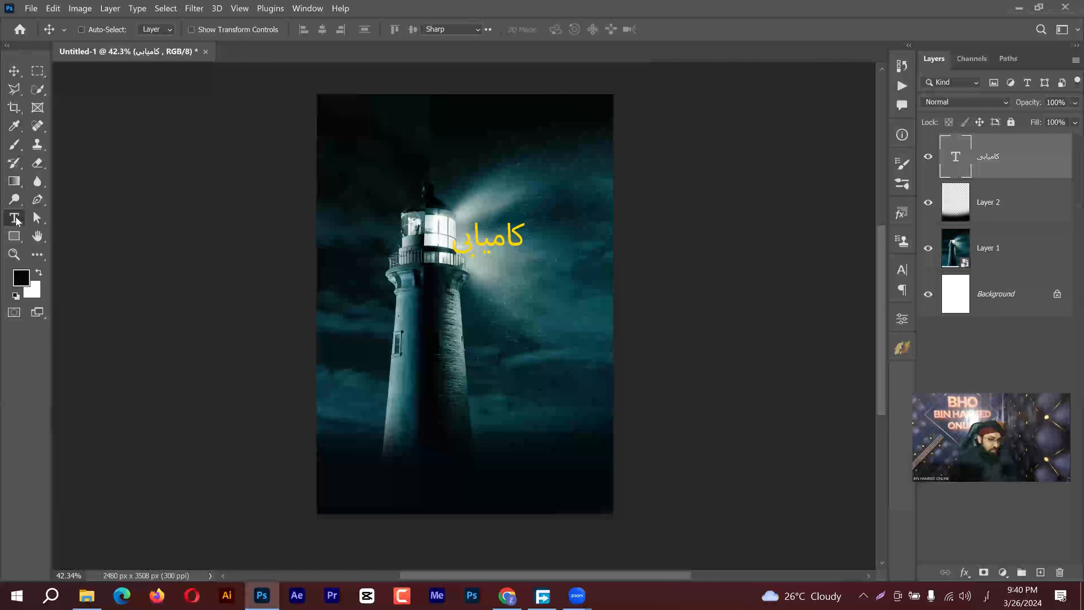
left_click(15, 74)
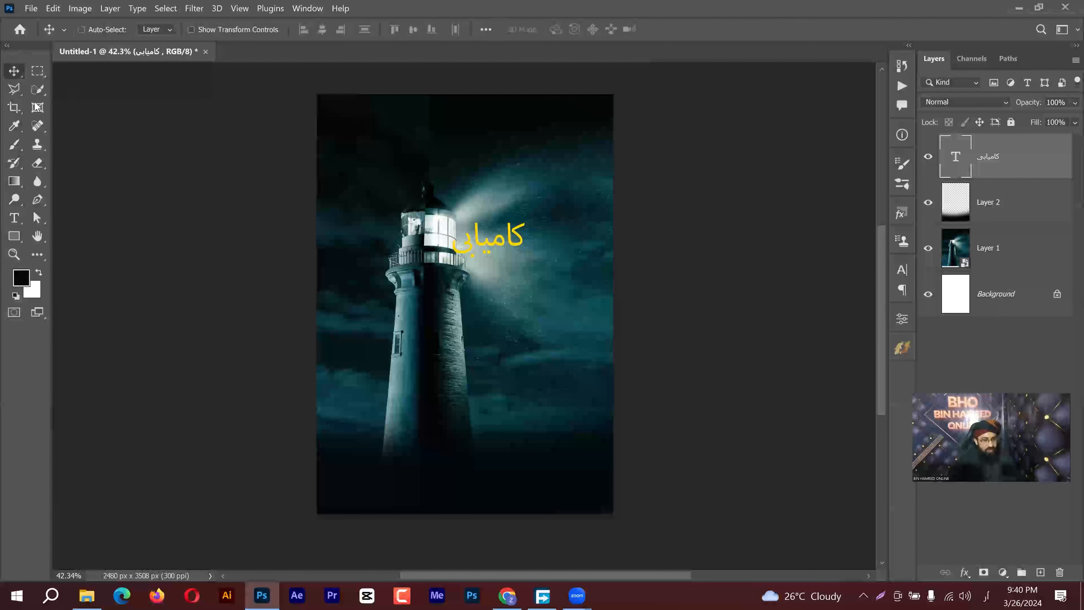
left_click(901, 269)
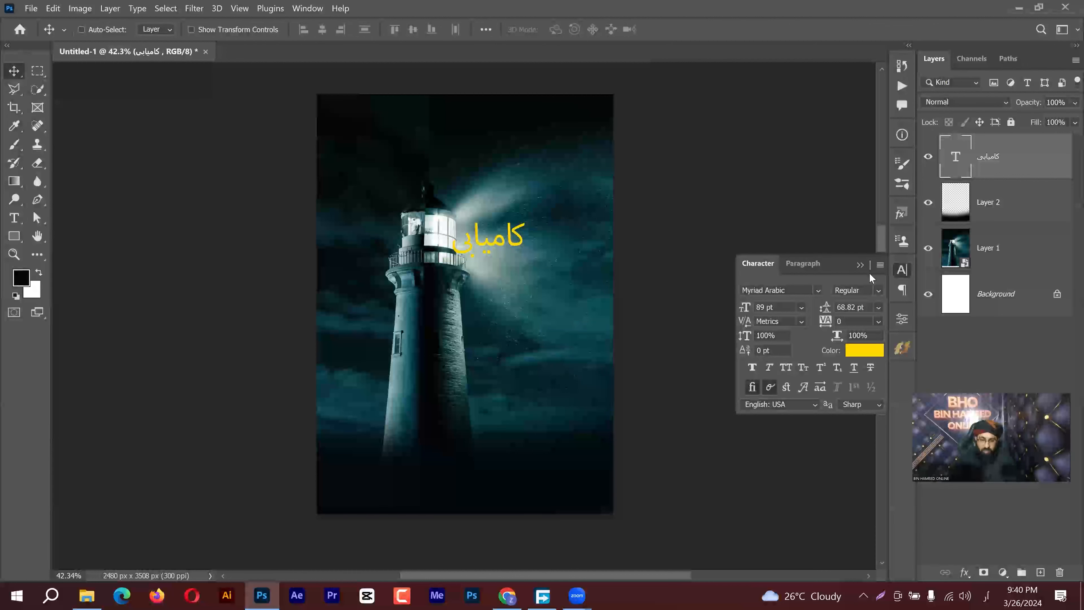
left_click(817, 289)
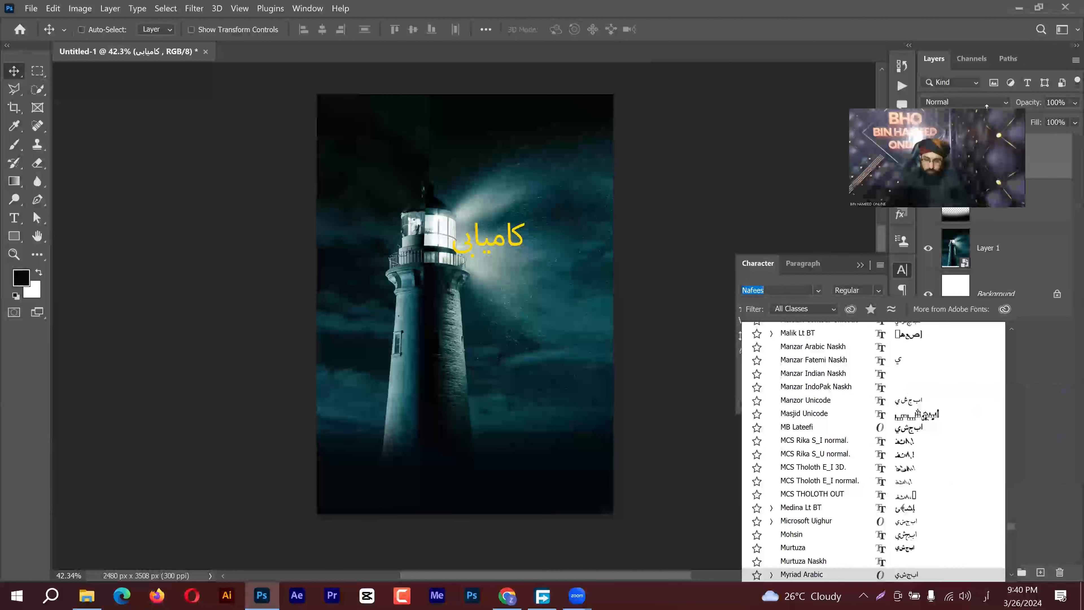
left_click(970, 51)
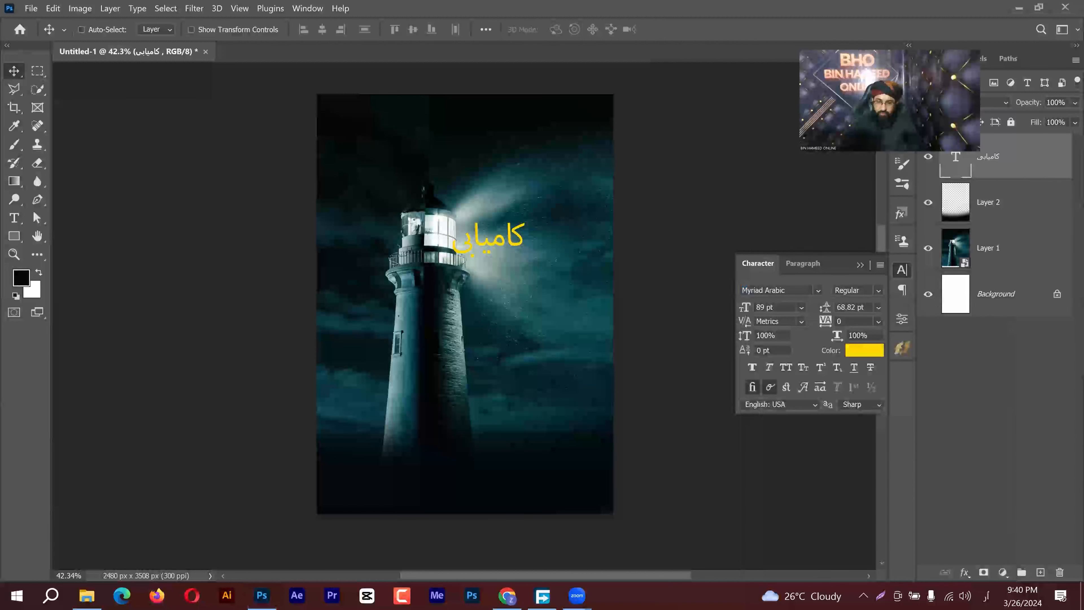
left_click(818, 289)
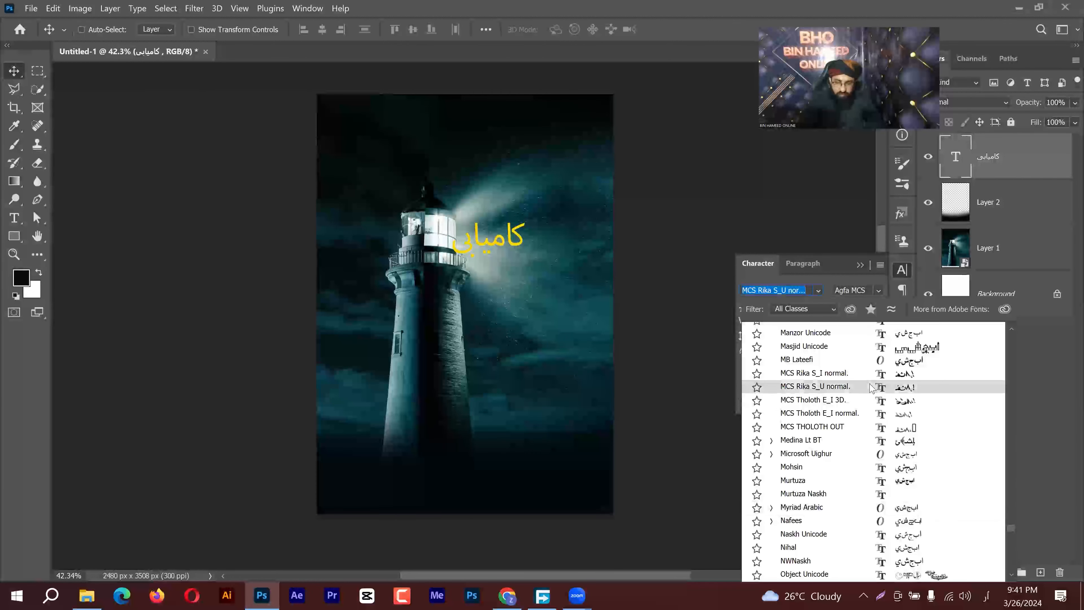
scroll(870, 387, "up", 4)
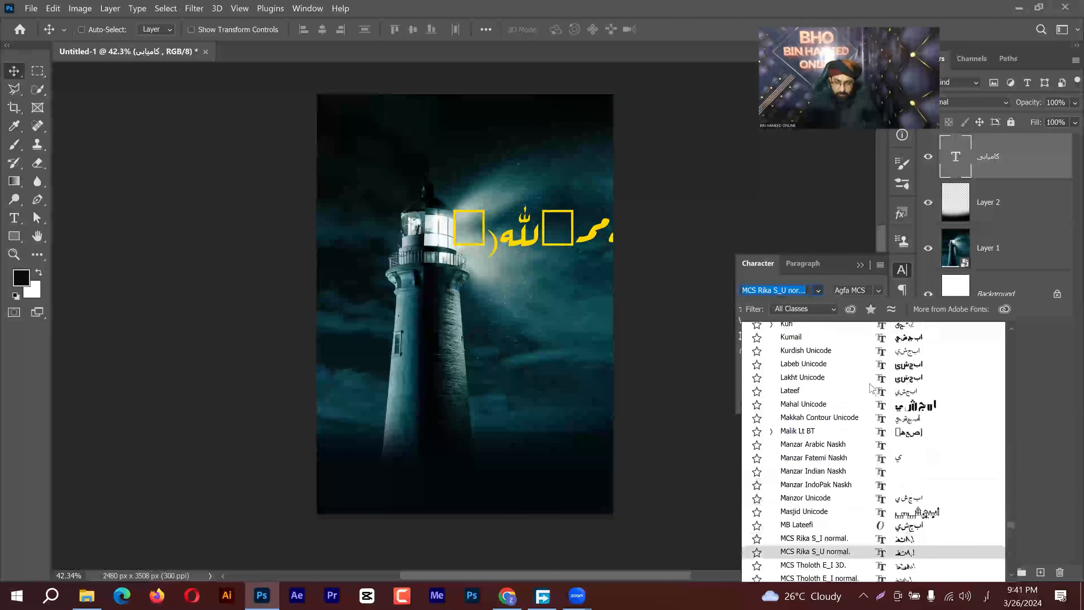
scroll(871, 386, "up", 1)
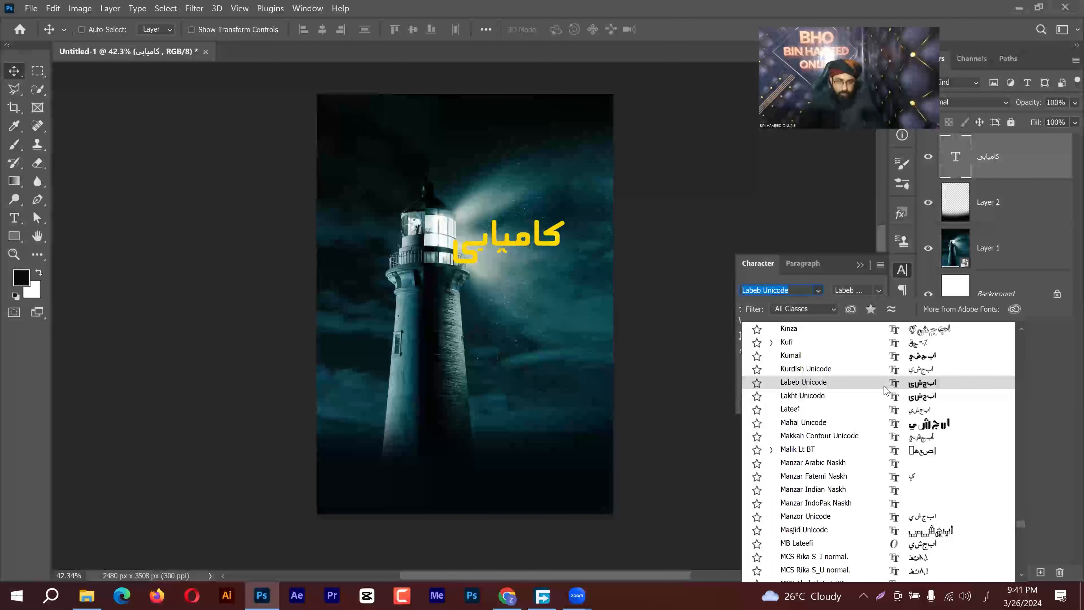
scroll(883, 387, "up", 1)
scroll(886, 389, "up", 3)
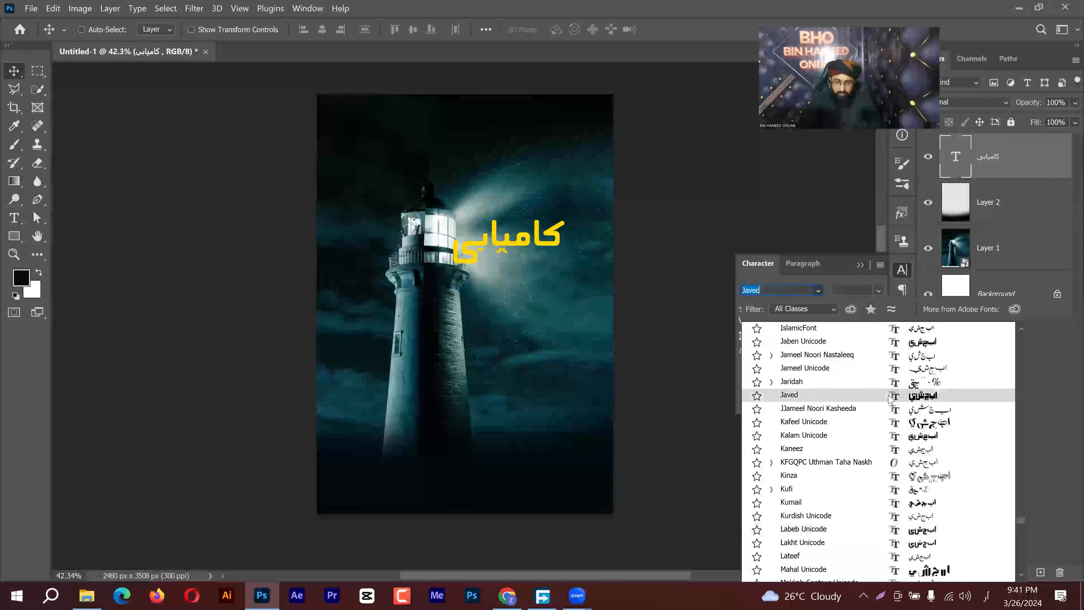
scroll(889, 398, "up", 2)
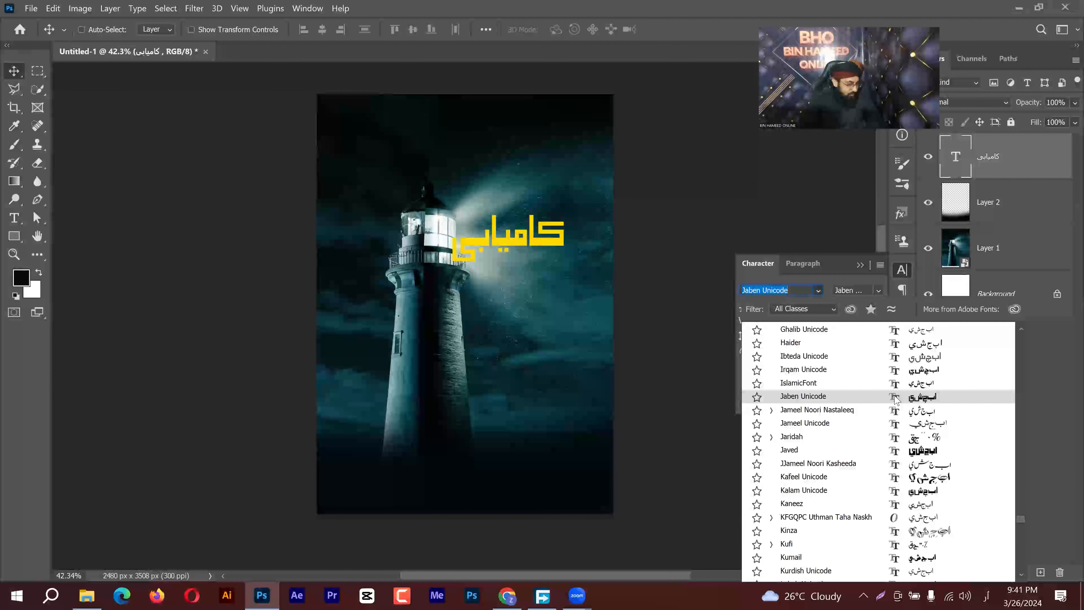
left_click(895, 396)
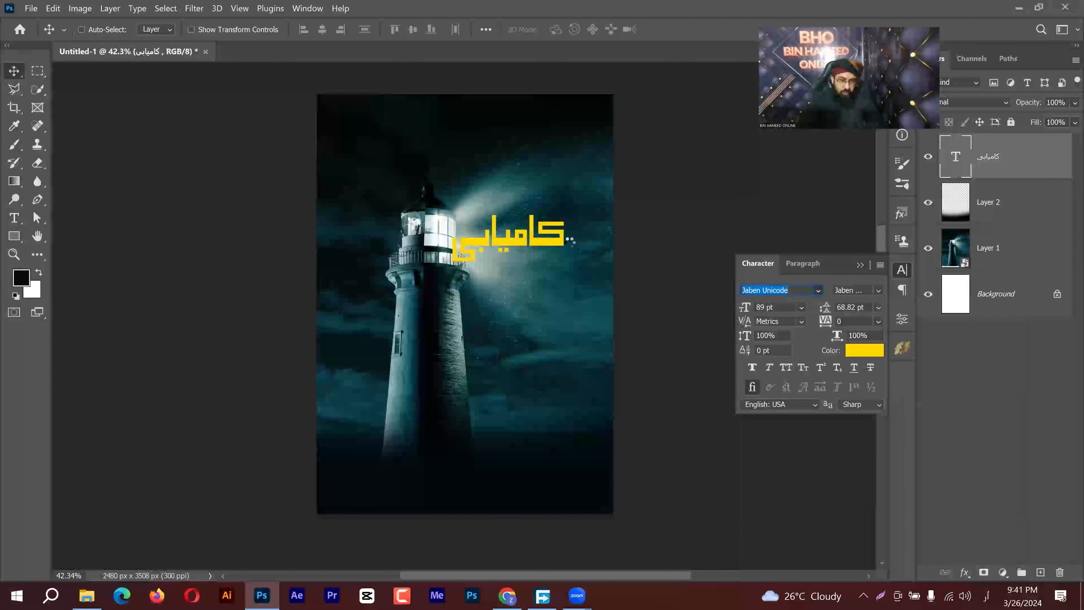
Step: Scale the text to about 178.6% and position it across the upper tower against the page's right edge
left_click_drag(542, 219, 546, 221)
key("ctrl+t")
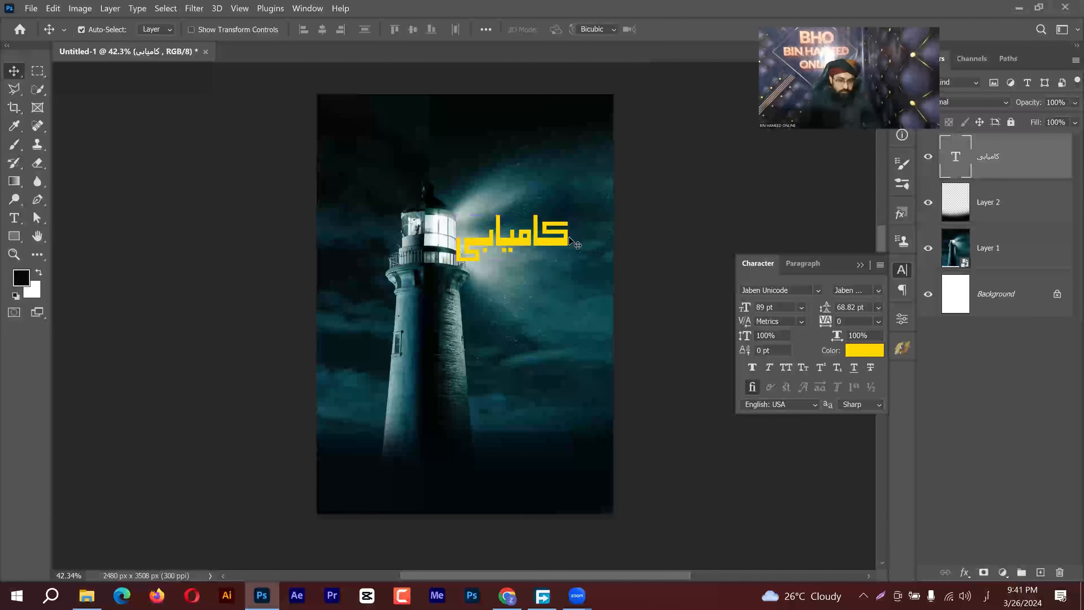
left_click_drag(629, 236, 662, 230)
left_click_drag(521, 261, 561, 286)
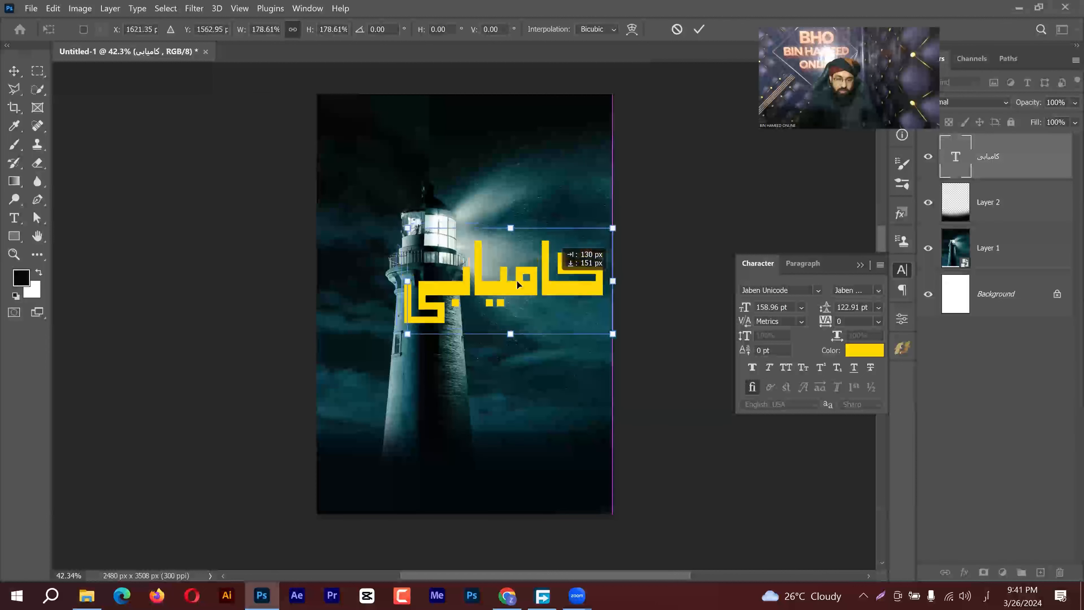
left_click(699, 29)
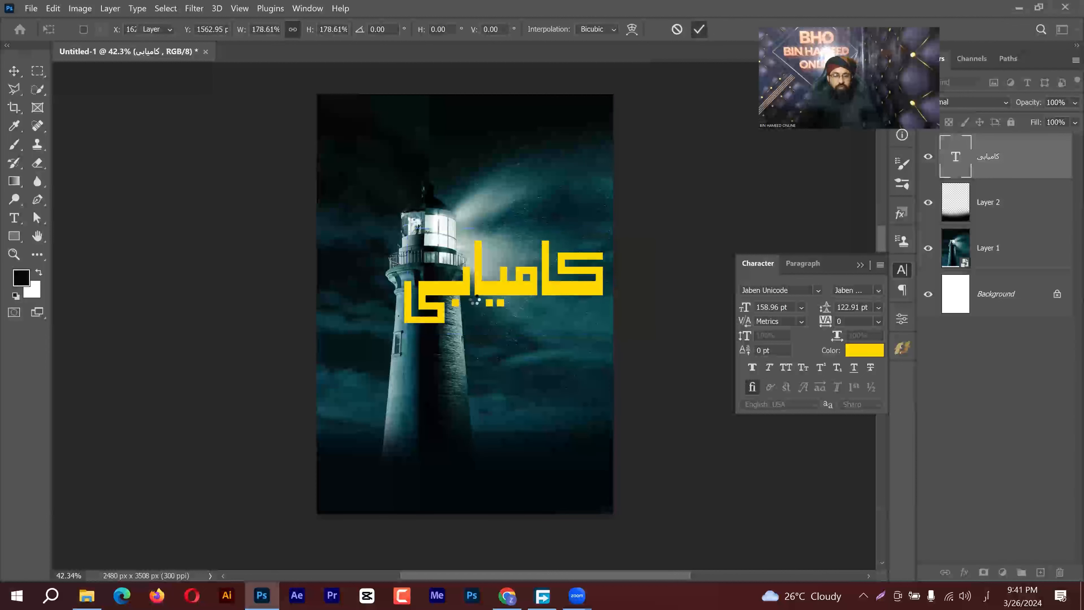
Step: Select the final letters "بی" of the text and set their font to Jameel Unicode
key("v")
double_click(465, 283)
left_click_drag(478, 285, 398, 296)
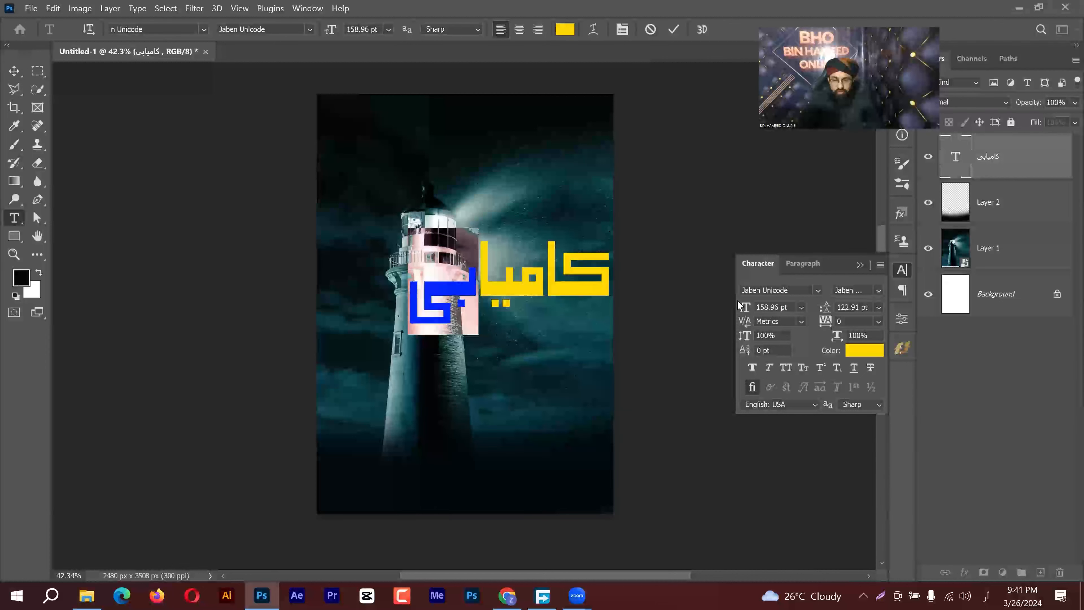
left_click(818, 290)
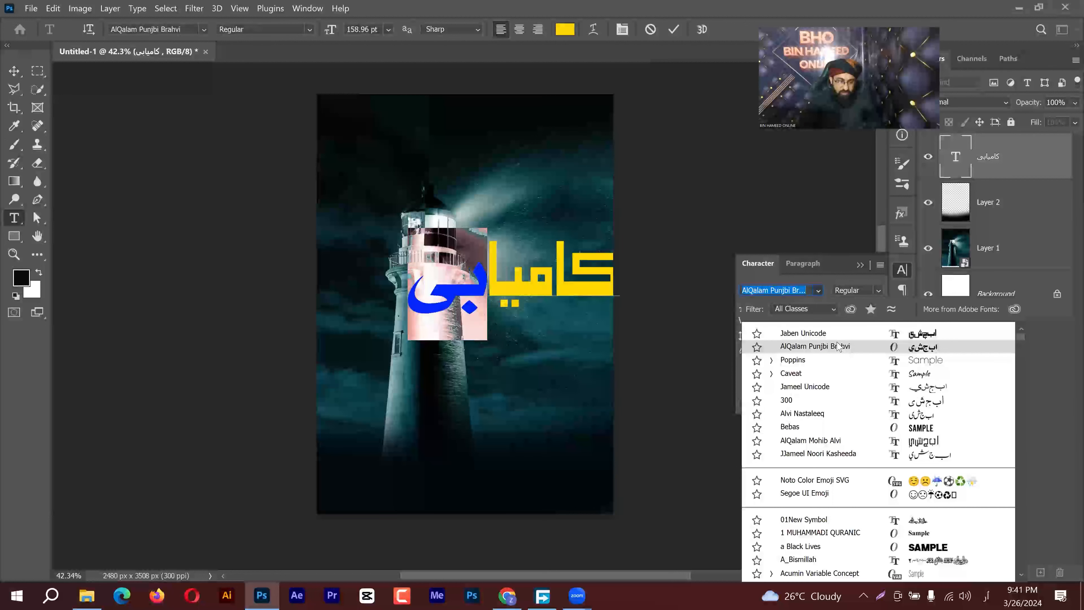
left_click(847, 387)
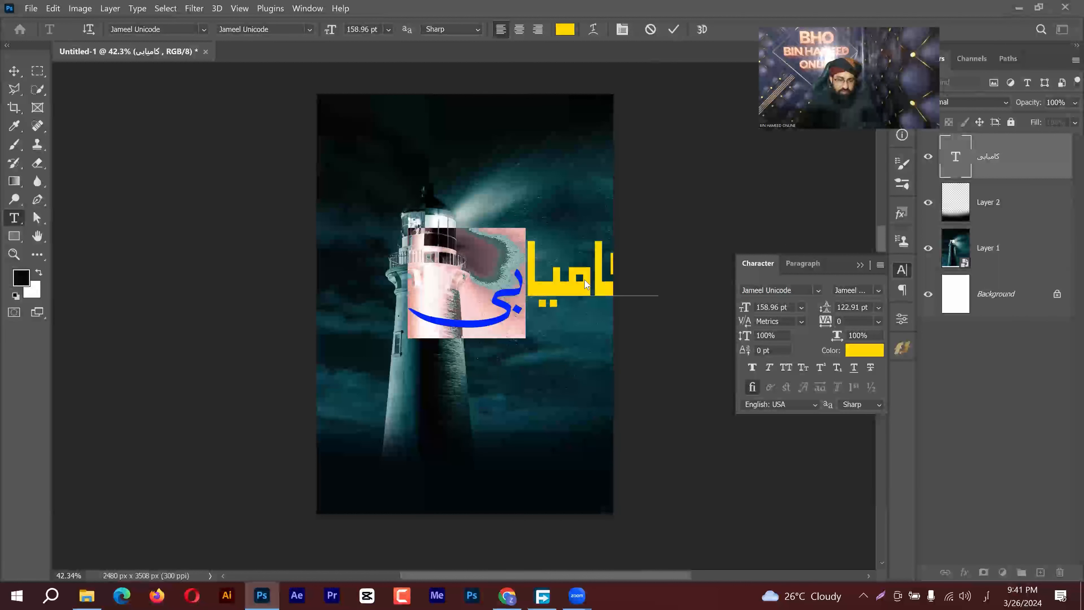
Step: Shift the yellow text toward the page's left and scale it down to about 84.67% so it fits inside the right page edge
key("ctrl+Return")
key("v")
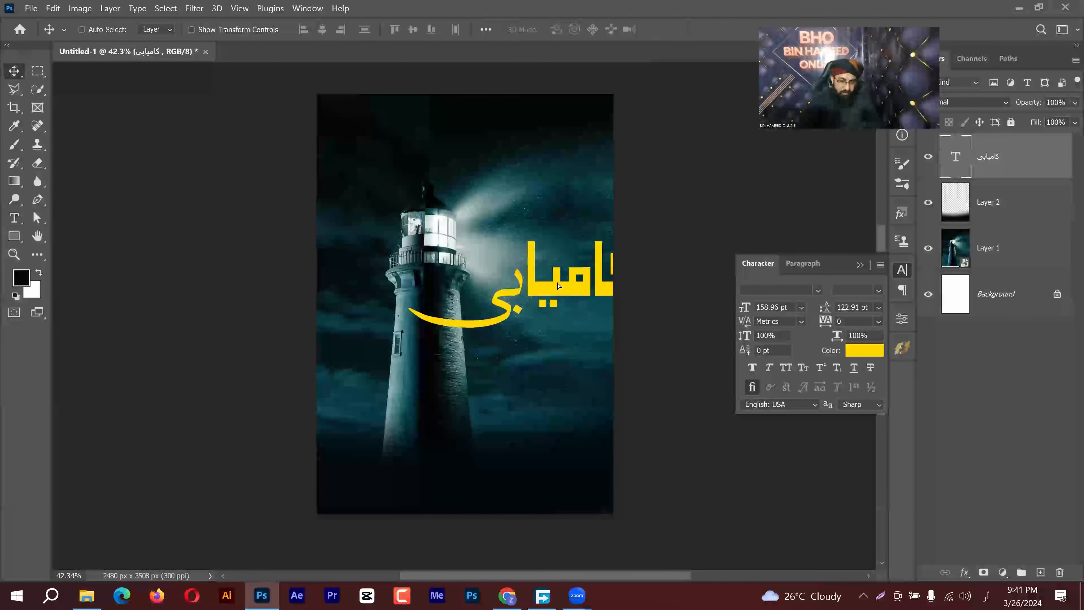
left_click_drag(551, 285, 542, 286)
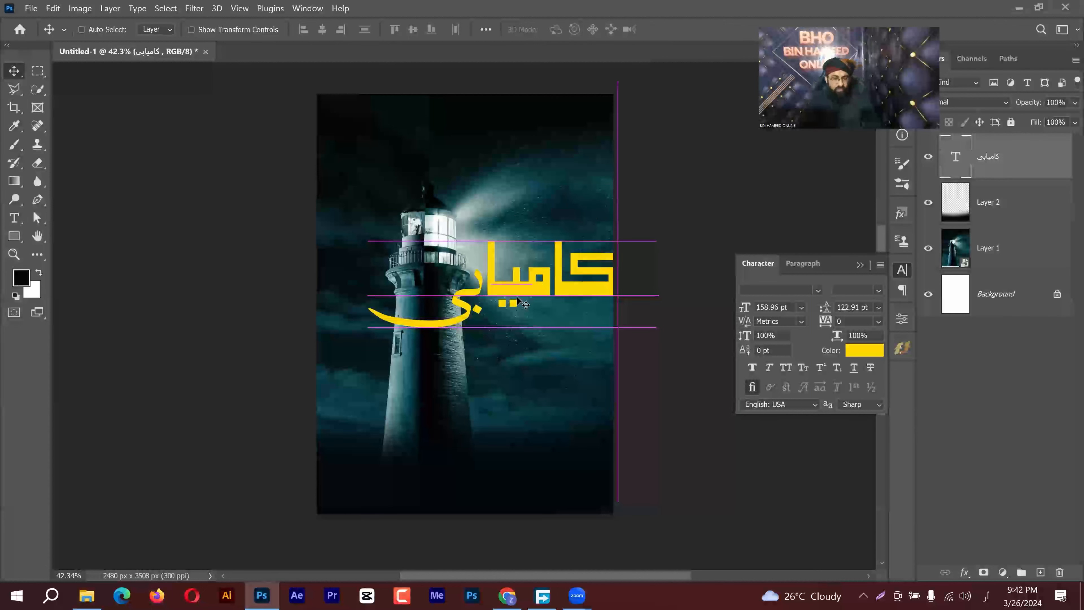
key("ctrl+t")
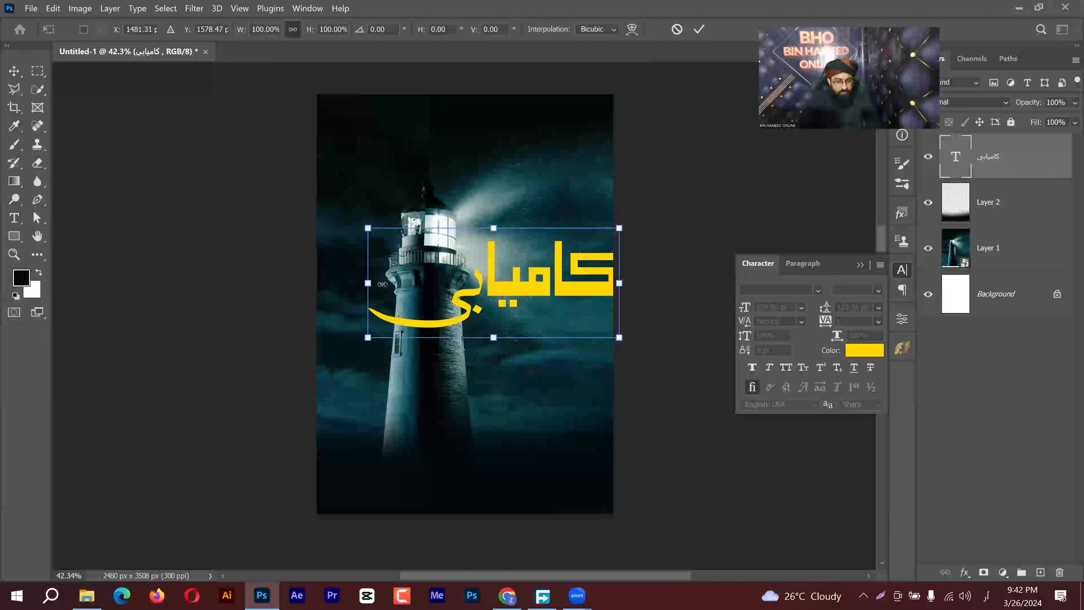
left_click_drag(381, 284, 401, 284)
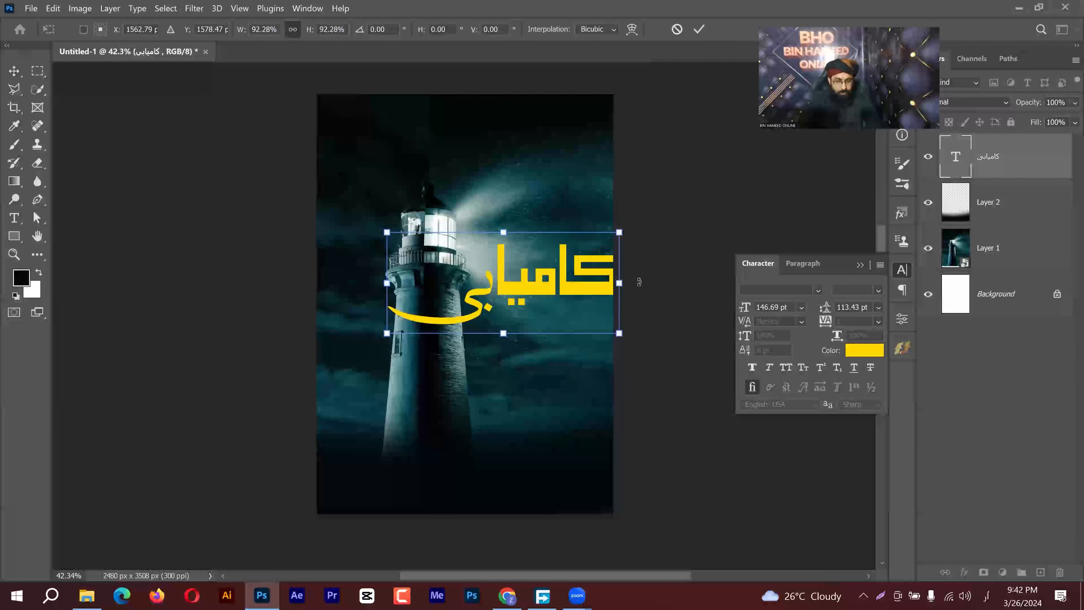
left_click_drag(602, 278, 600, 280)
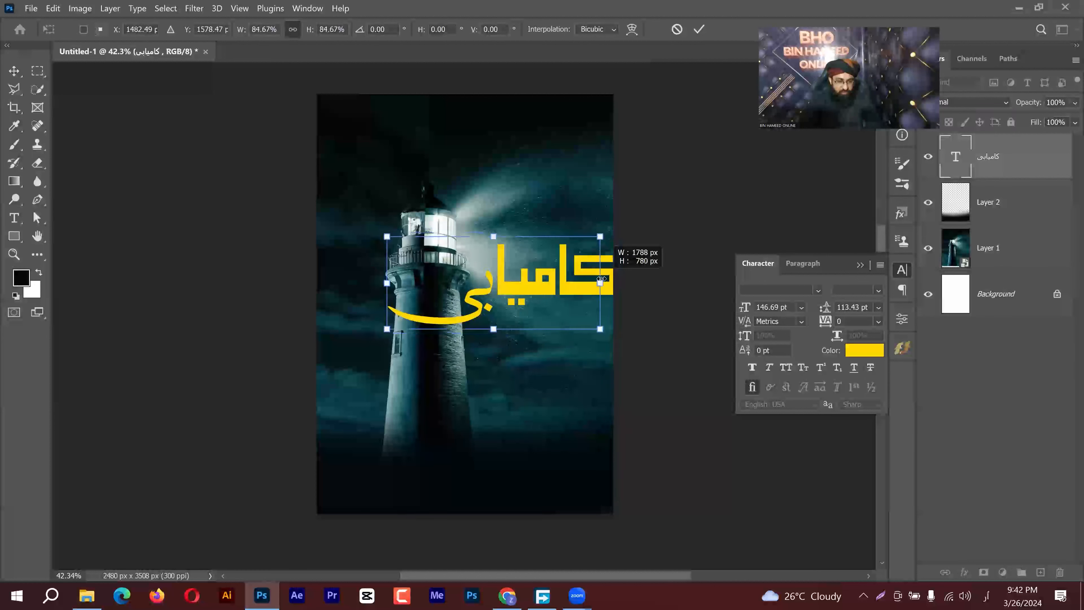
left_click(698, 29)
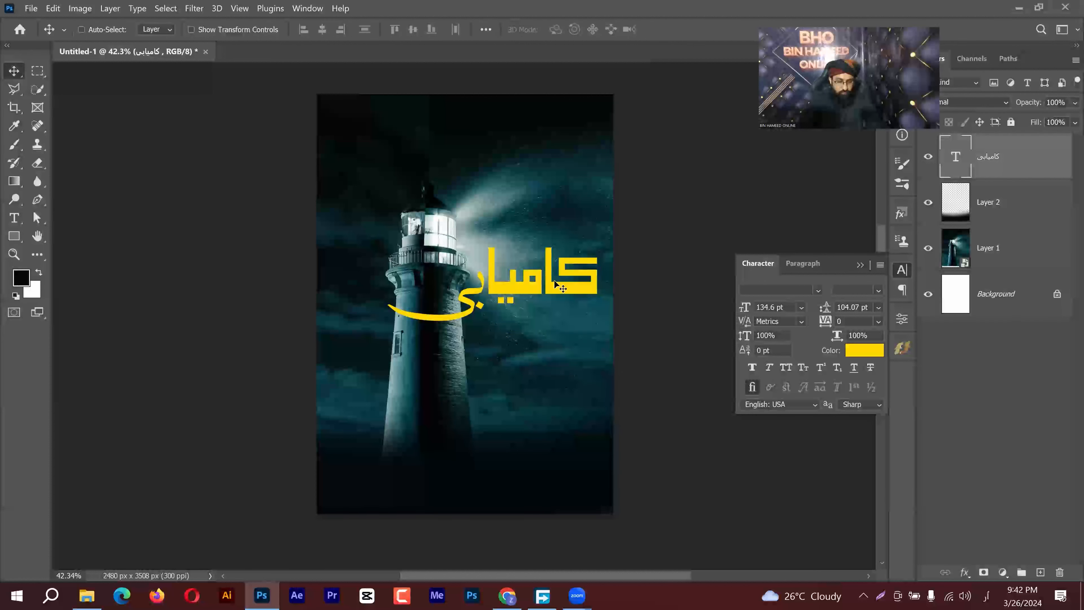
Step: Duplicate the yellow text onto the lower part of the page and replace the copy's wording with "کا پیغام"
left_click_drag(556, 283, 498, 427)
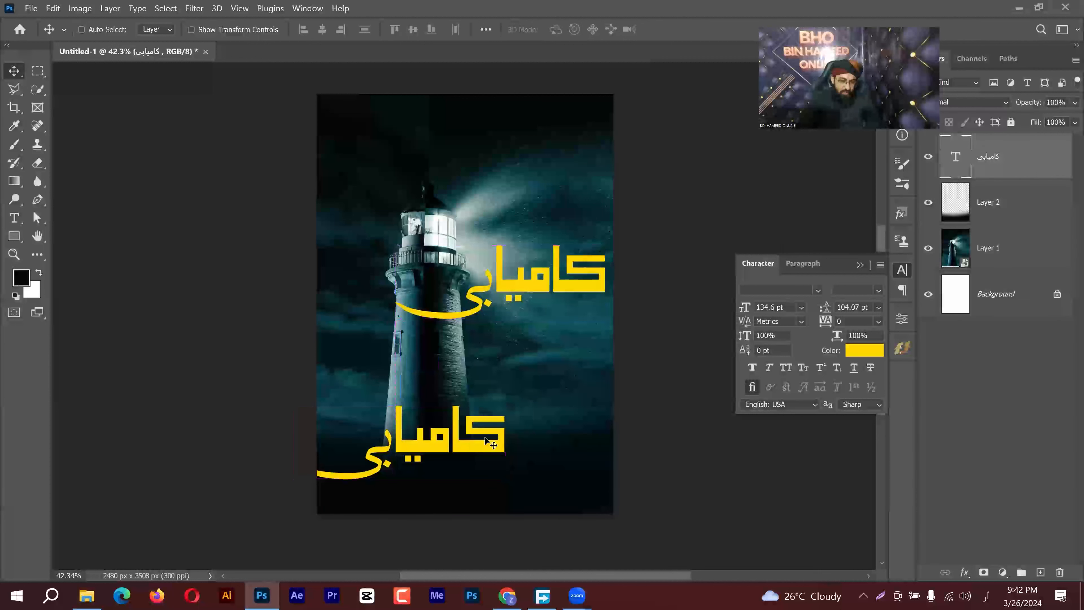
double_click(497, 427)
key("ctrl+a")
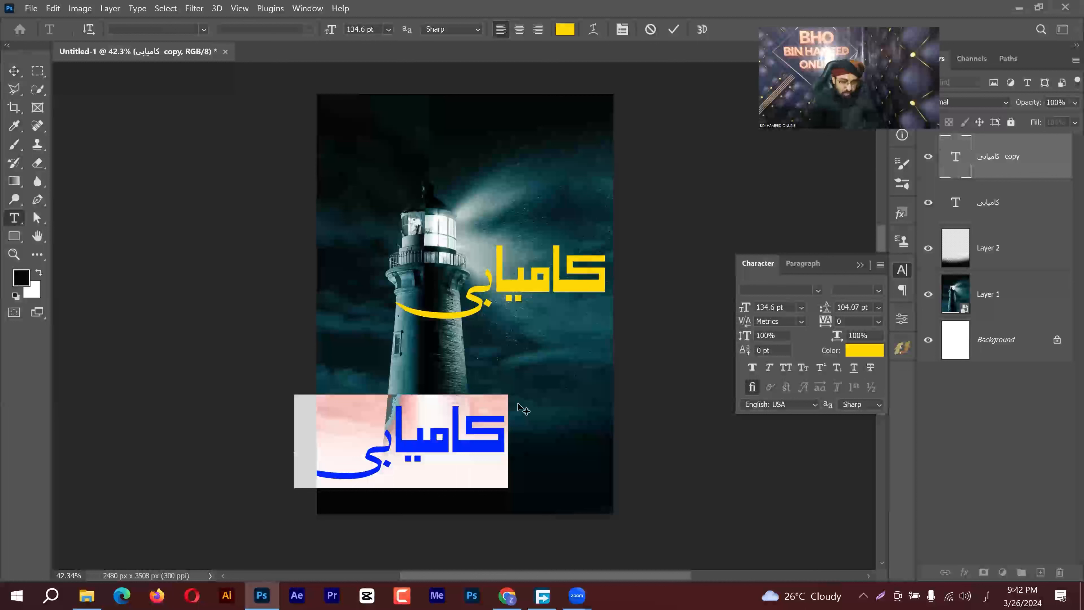
type("کا")
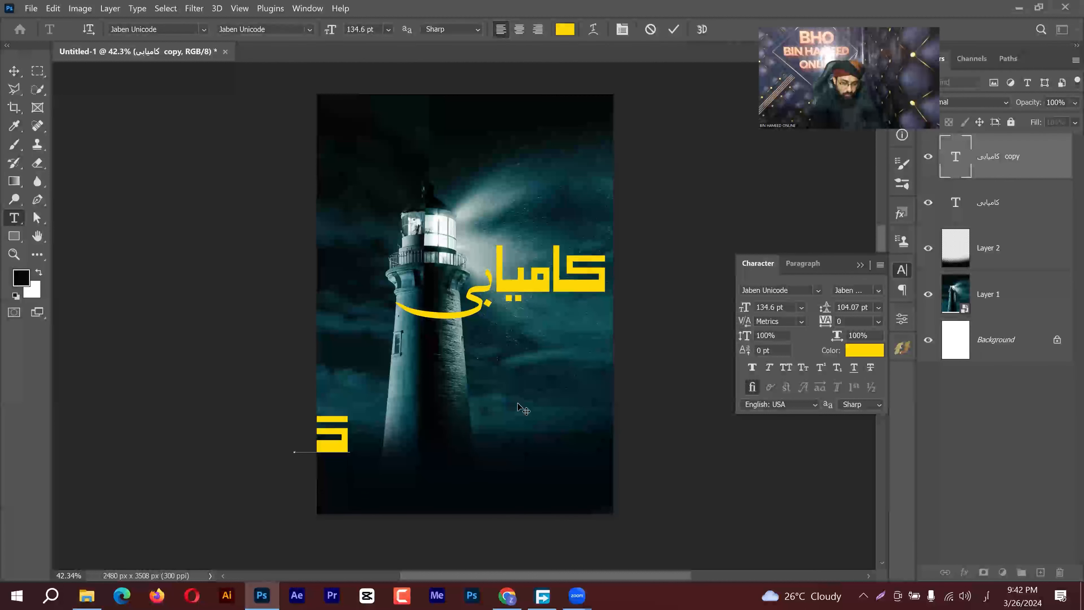
type("پہ")
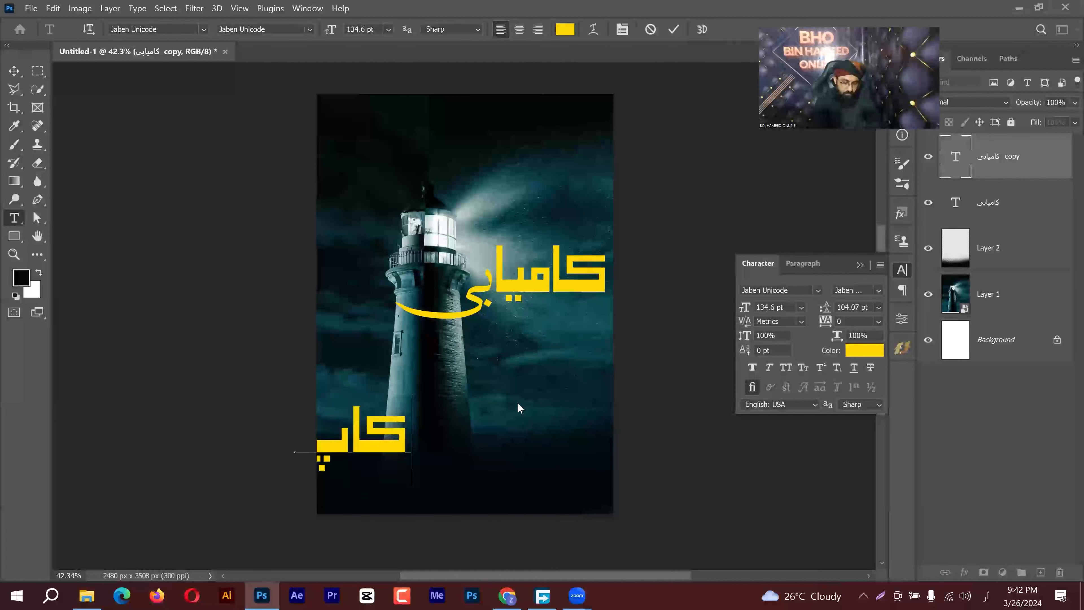
type("غام")
key("ctrl+Return")
Step: Move the "کا پیغام" text fully inside the page, across the base of the lighthouse
key("v")
left_click_drag(417, 433, 451, 431)
key("t")
key("Return")
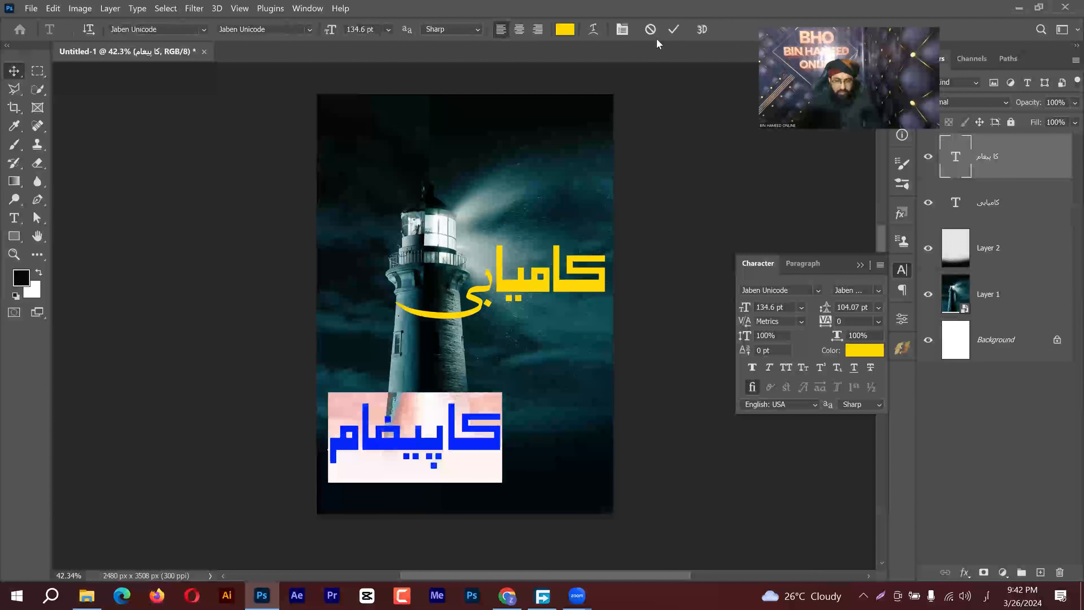
key("ctrl+Return")
key("v")
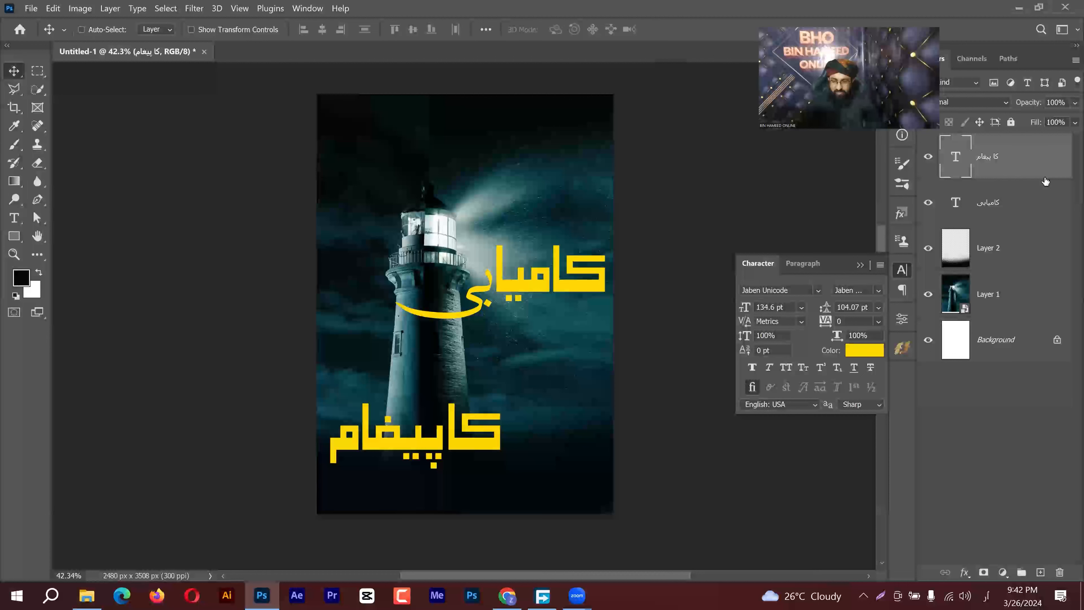
Step: Change the color of the "کا پیغام" text to white (ffffff)
left_click(877, 351)
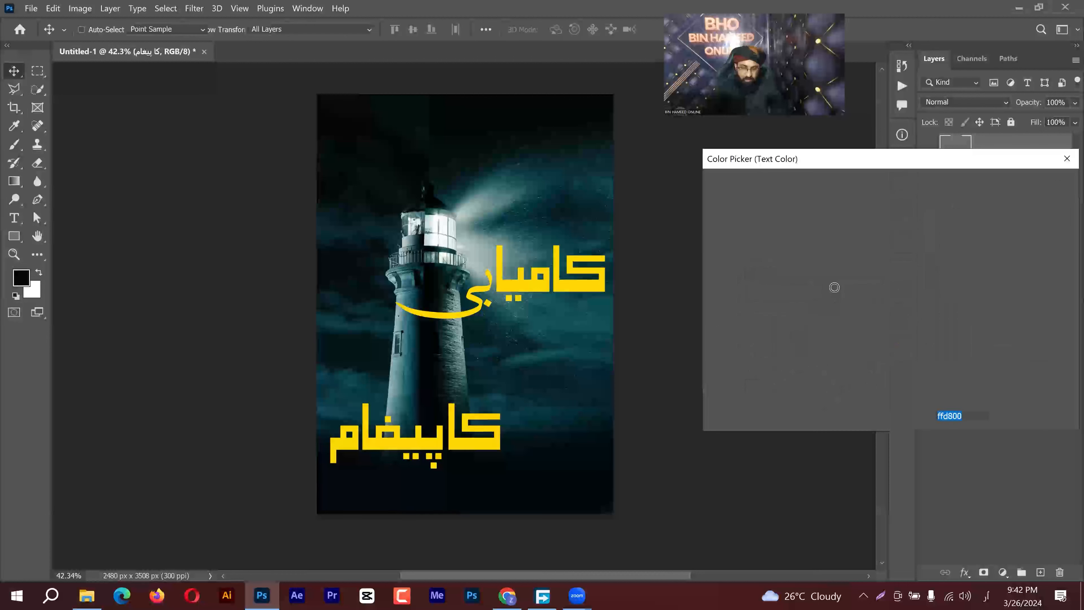
mouse_move(834, 286)
left_mouse_down()
mouse_move(771, 223)
mouse_move(709, 191)
left_mouse_up()
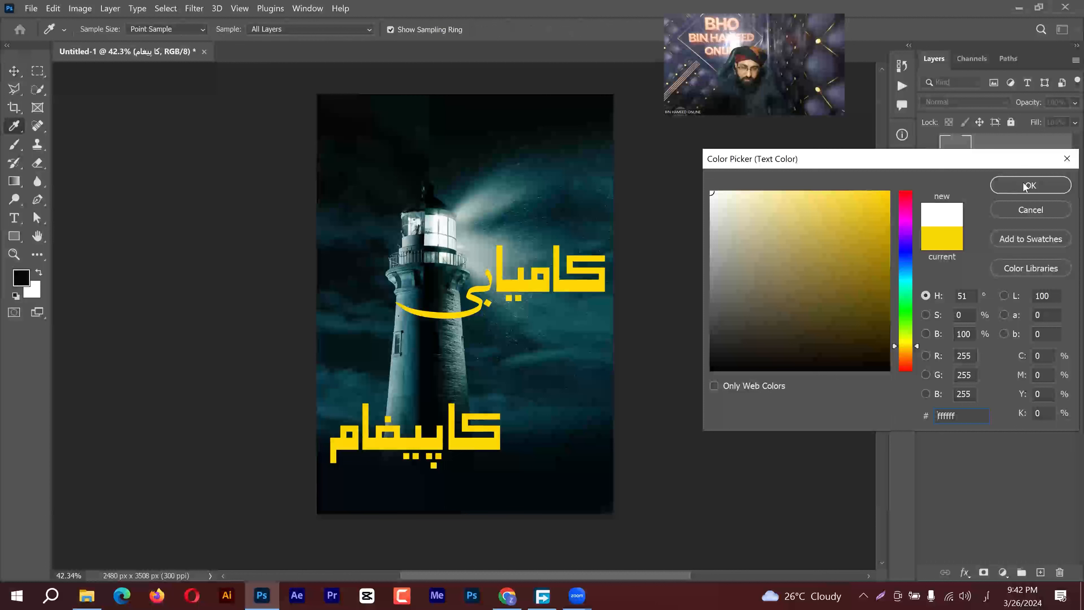
left_click(1025, 186)
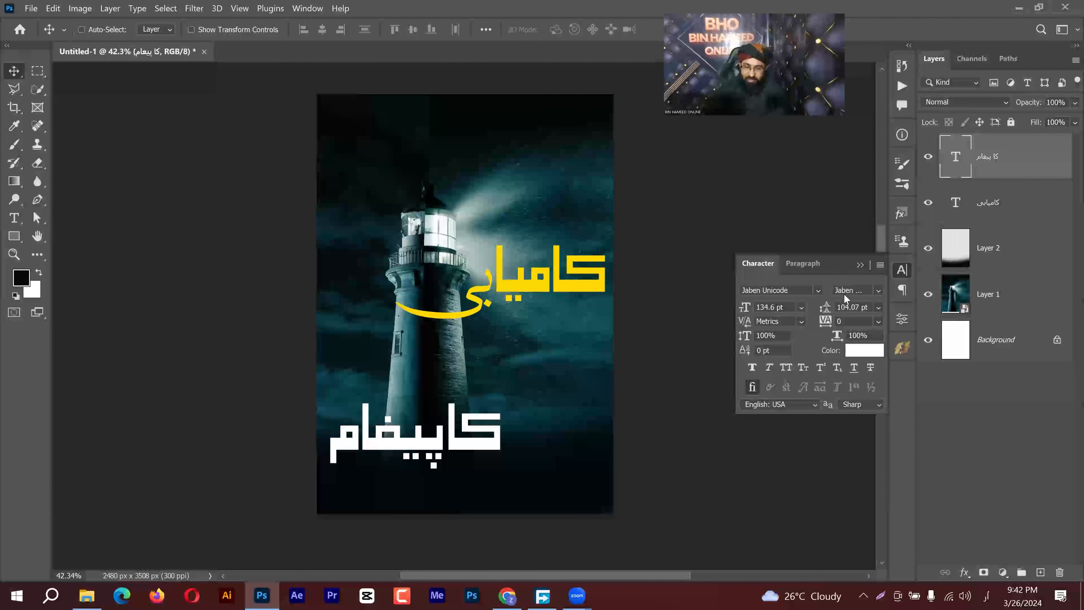
Step: Convert the "کا پیغام" text layer to a shape
right_click(1042, 155)
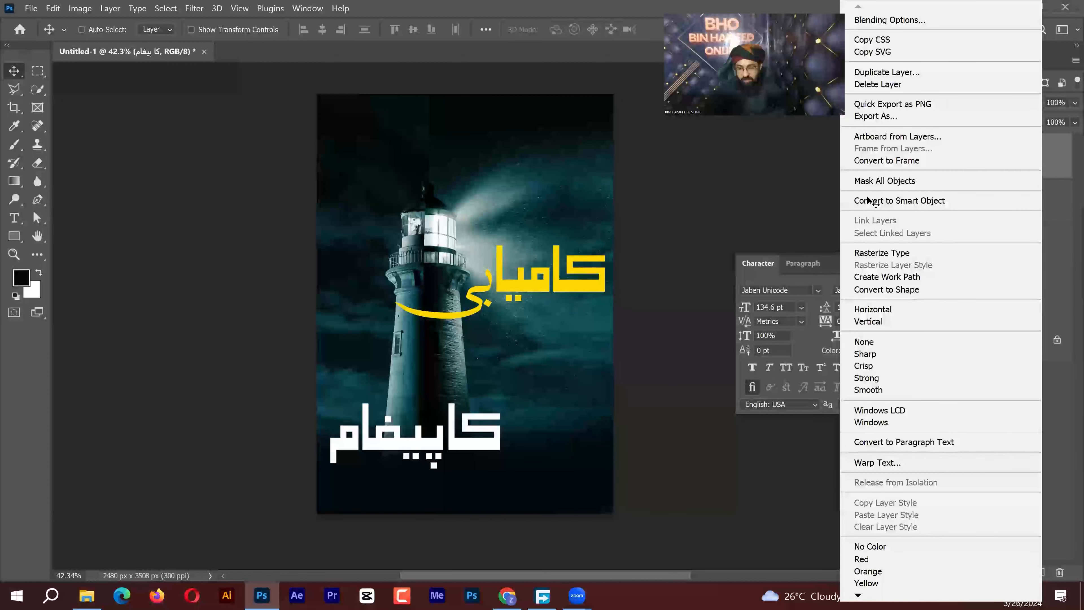
key("Escape")
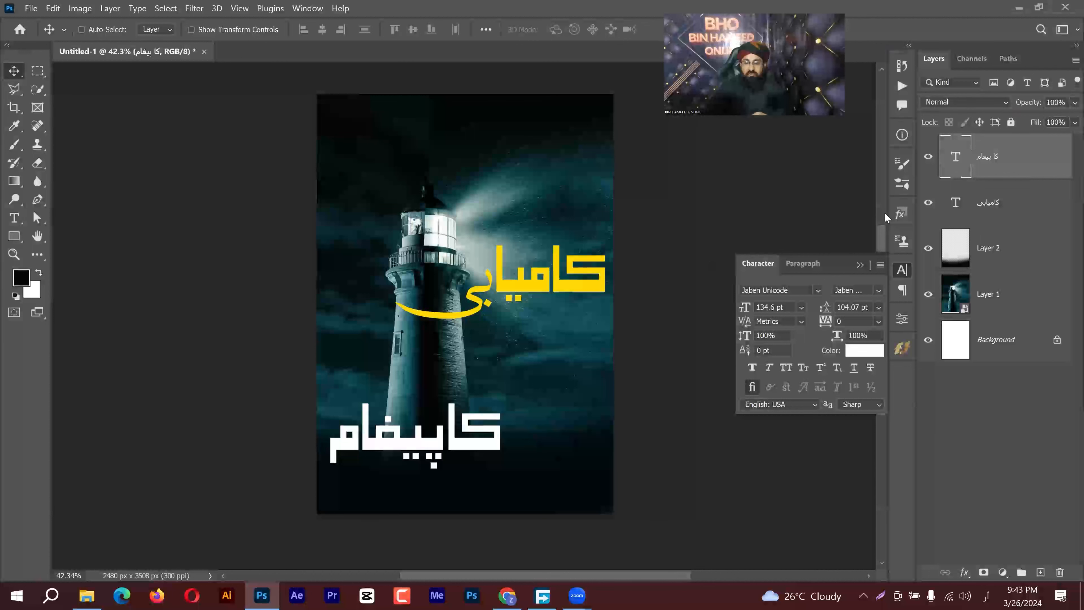
right_click(1033, 154)
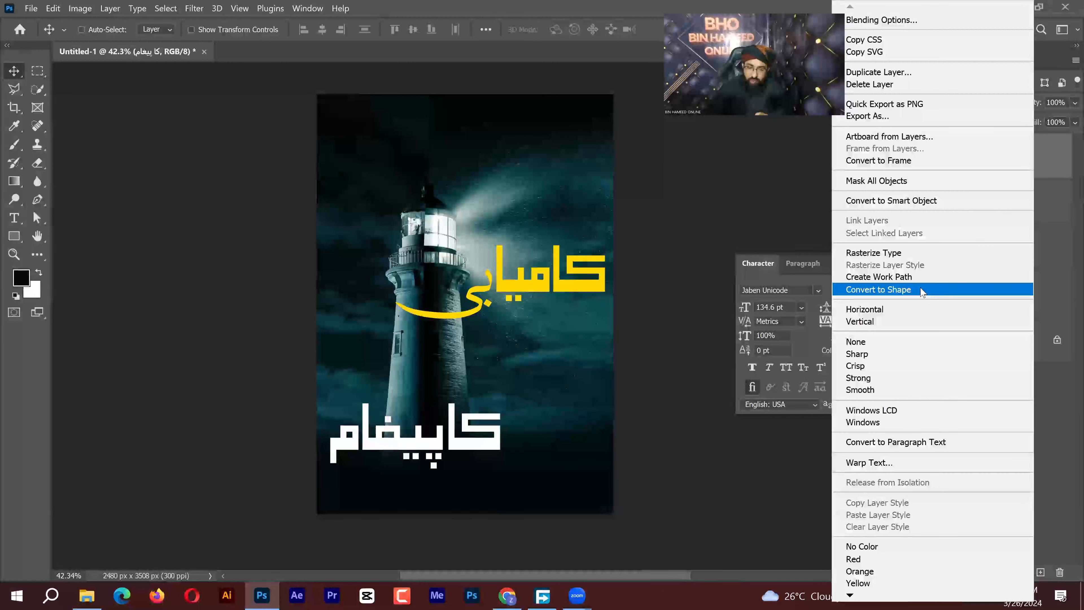
left_click(909, 290)
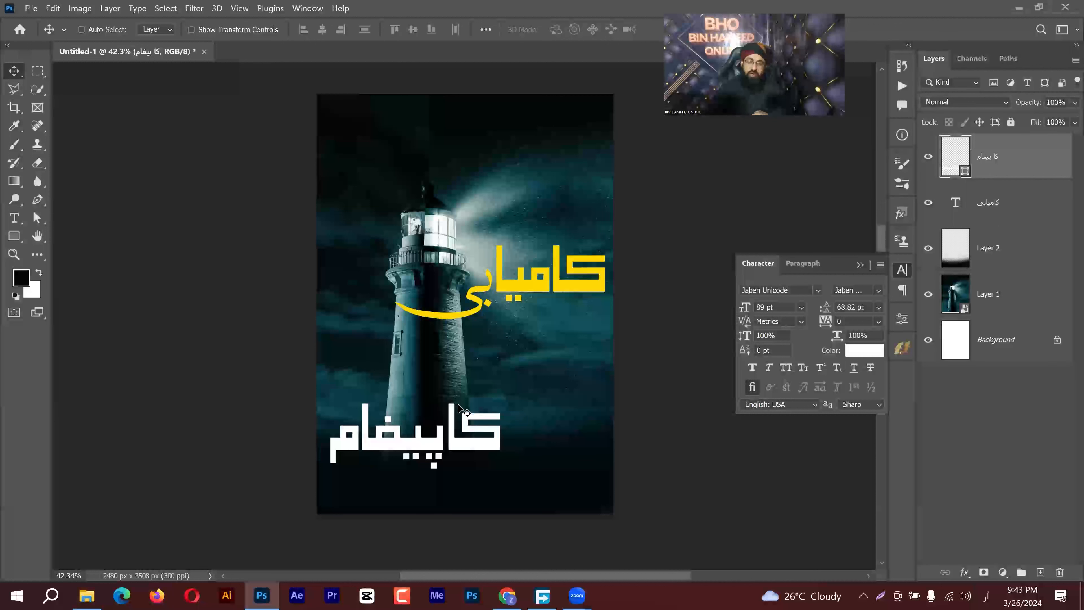
Step: Try stretching the alef of "کا" upward with the Direct Selection Tool until it meets the yellow text's lower curve
left_click(38, 217)
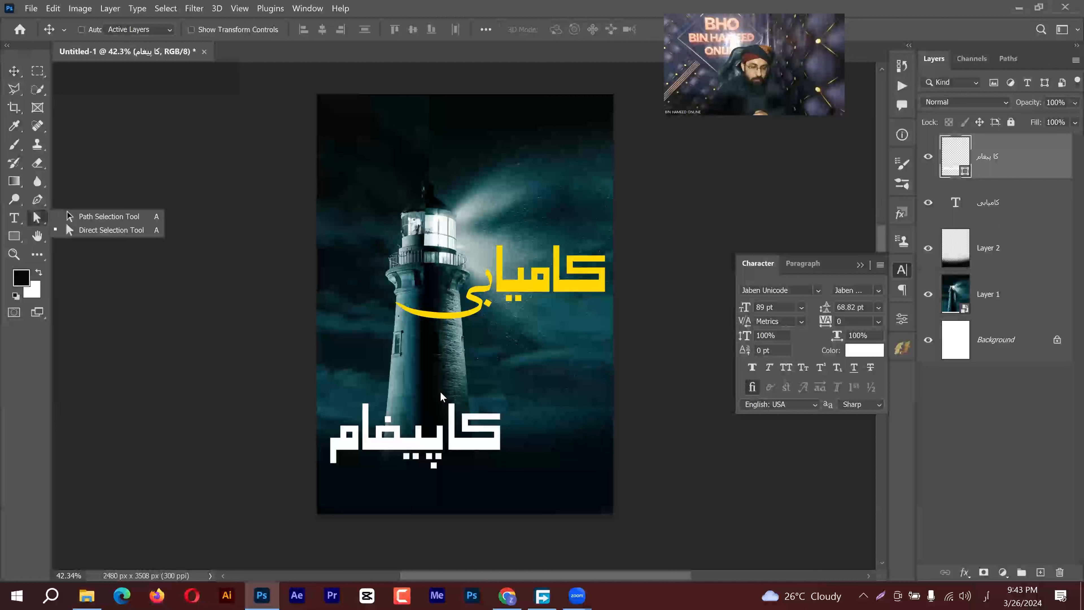
left_click_drag(439, 390, 457, 409)
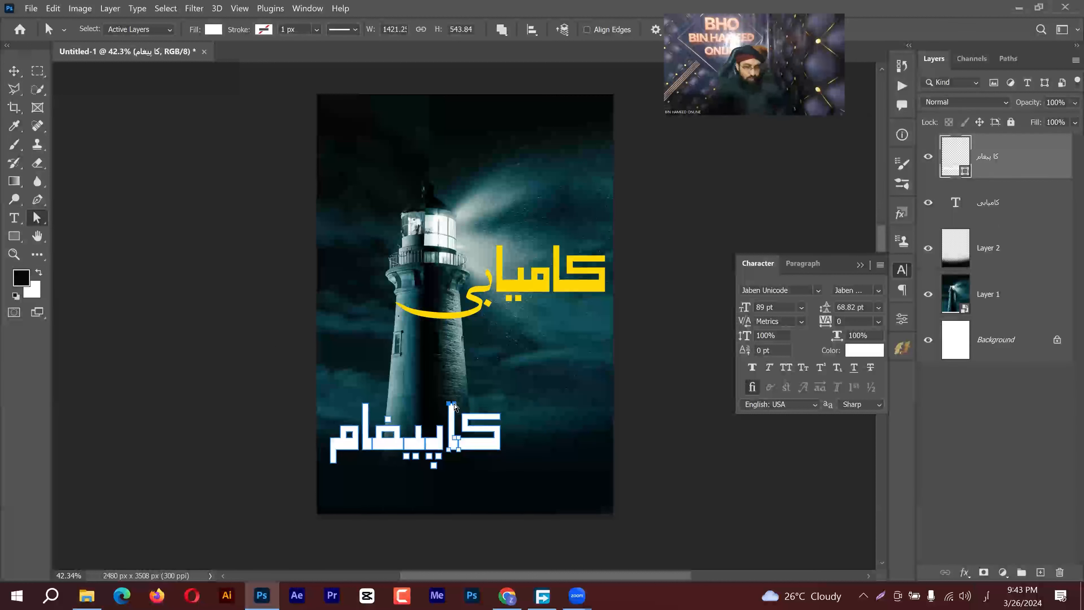
left_click_drag(453, 317, 452, 314)
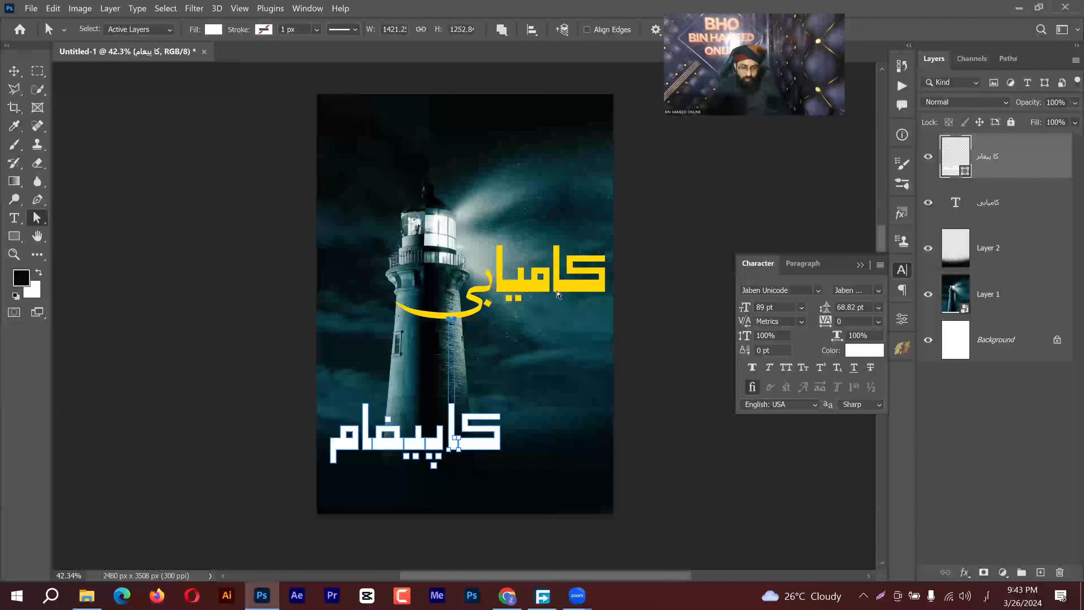
left_click(524, 323)
Step: Try stretching the alef of "پیغام" separately to match the first alef's height, and undo the separate stretches
scroll(468, 324, "up", 4)
scroll(466, 324, "up", 1)
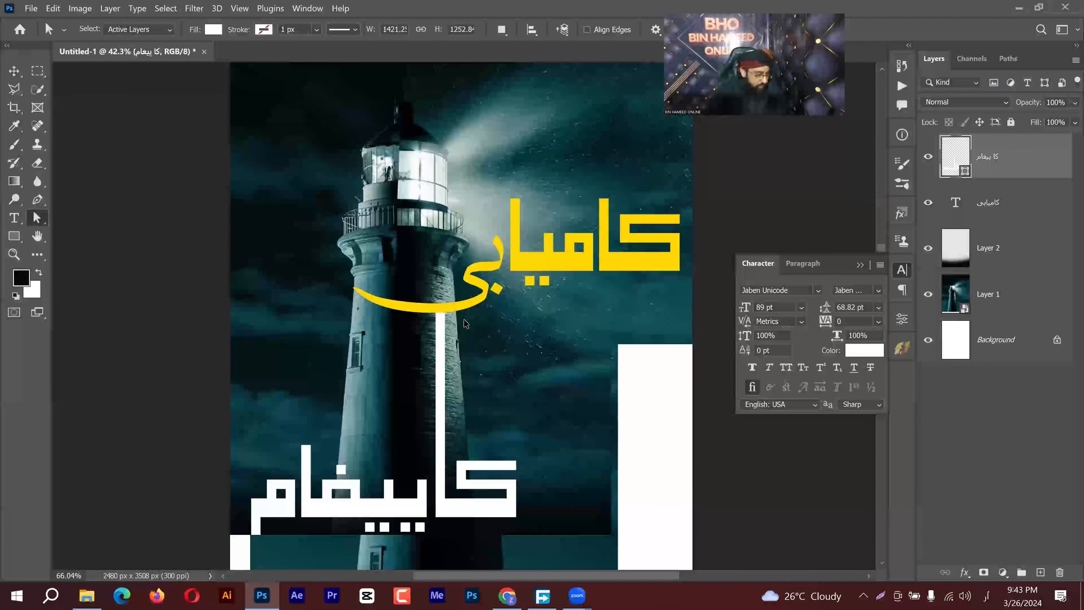
scroll(465, 323, "up", 1)
scroll(465, 323, "down", 2)
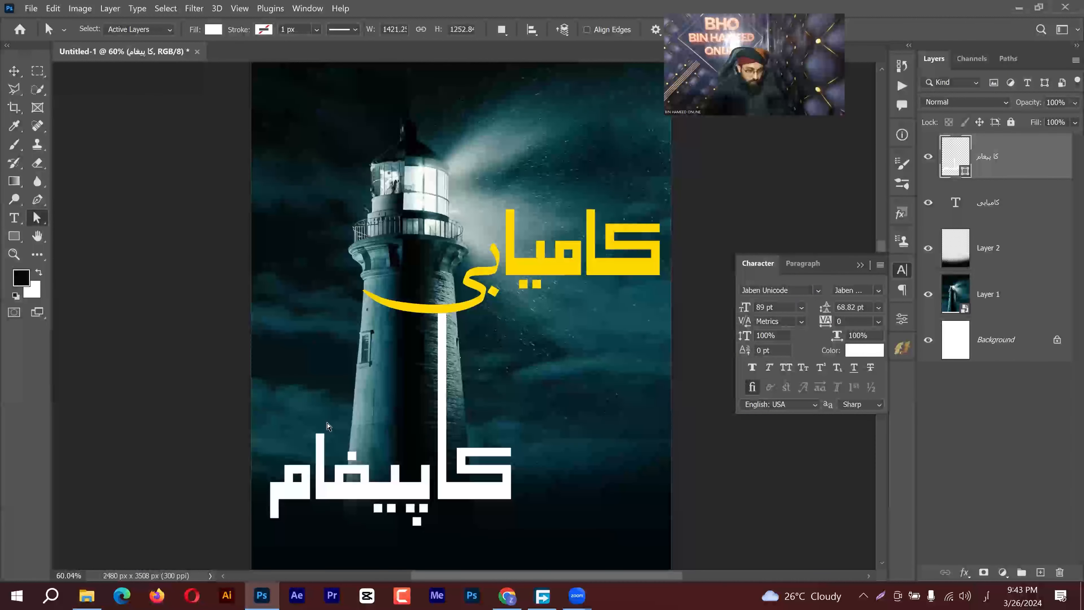
left_click(323, 439)
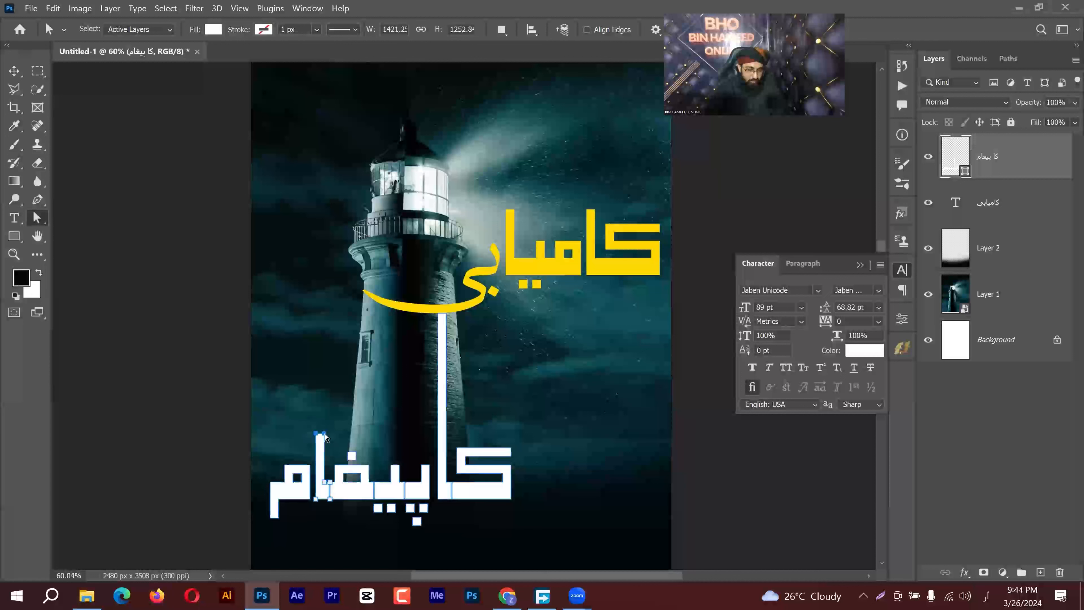
left_click_drag(341, 334, 339, 311)
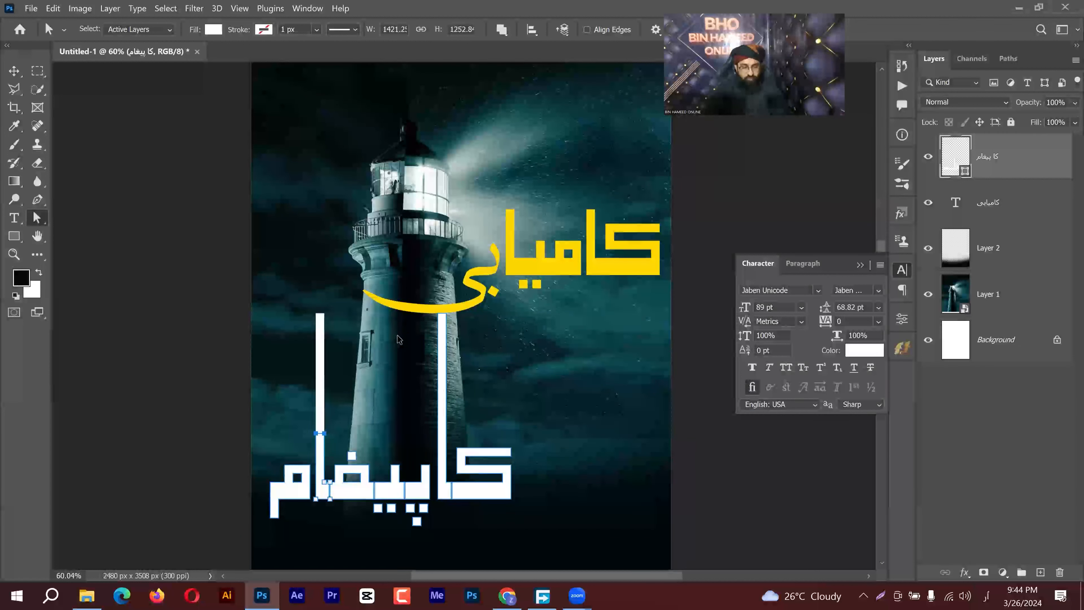
key("ctrl+z")
key("ctrl+z")
Step: Select the top anchor points of both alefs in "کا پیغام" and stretch them up together to the yellow text's lower curve
left_click_drag(425, 422, 456, 440)
left_click_drag(305, 426, 353, 453)
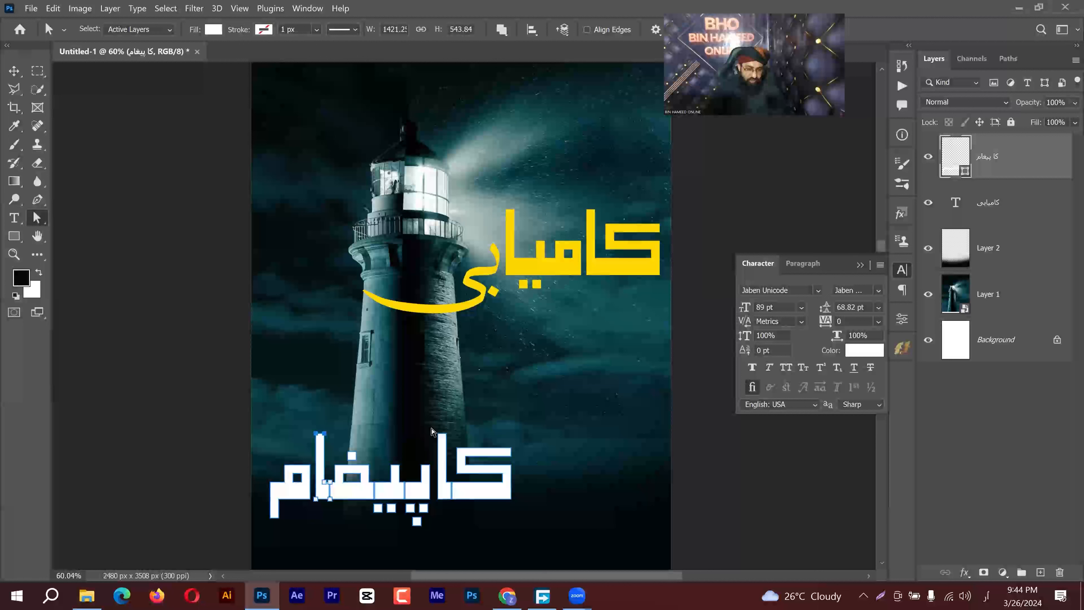
left_click_drag(424, 426, 450, 437)
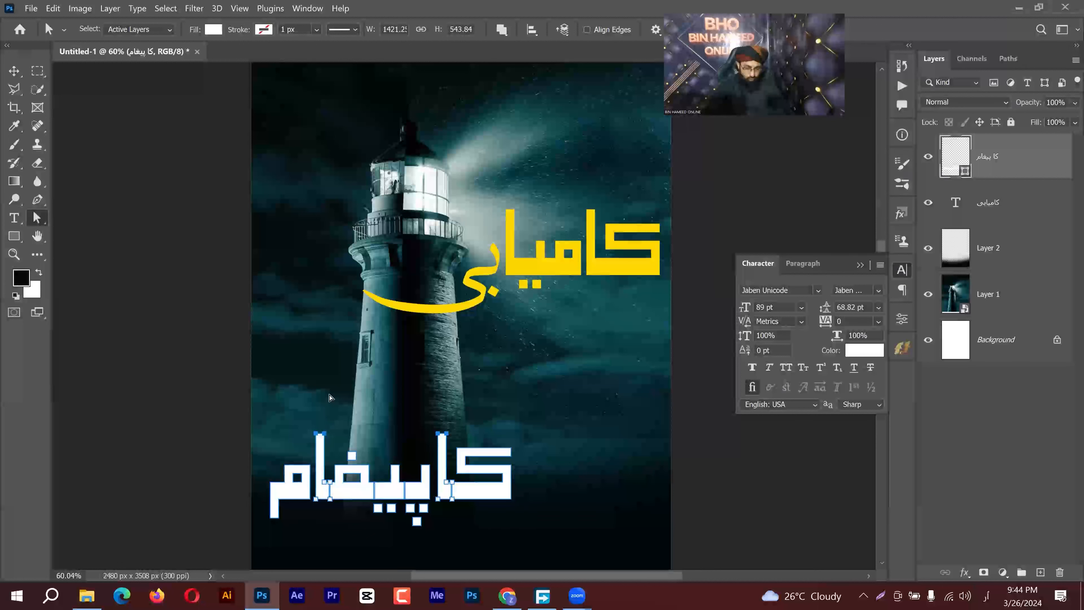
left_click_drag(327, 369, 328, 300)
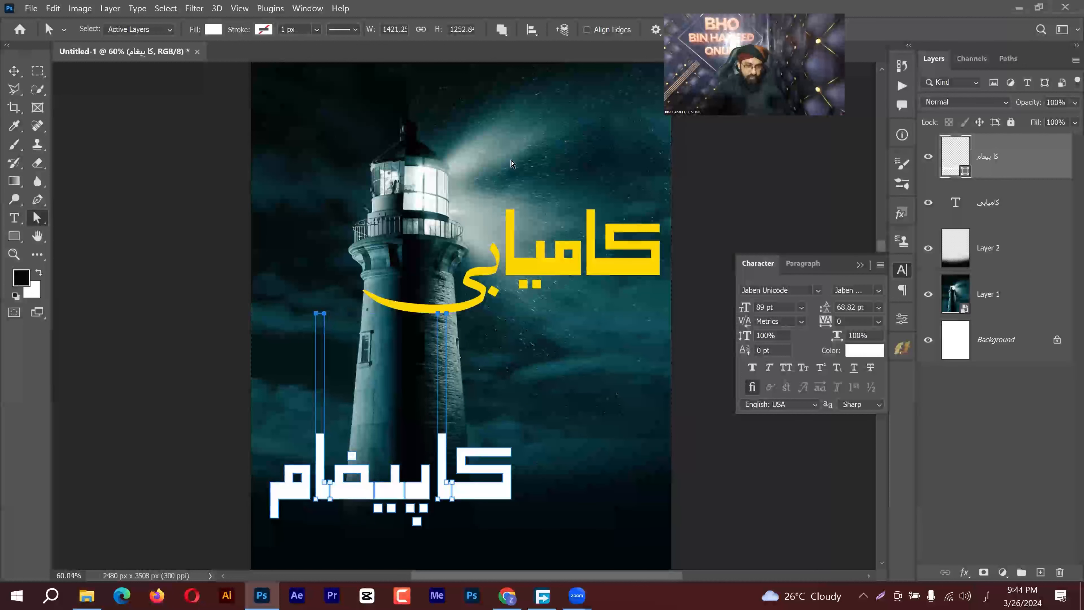
key("v")
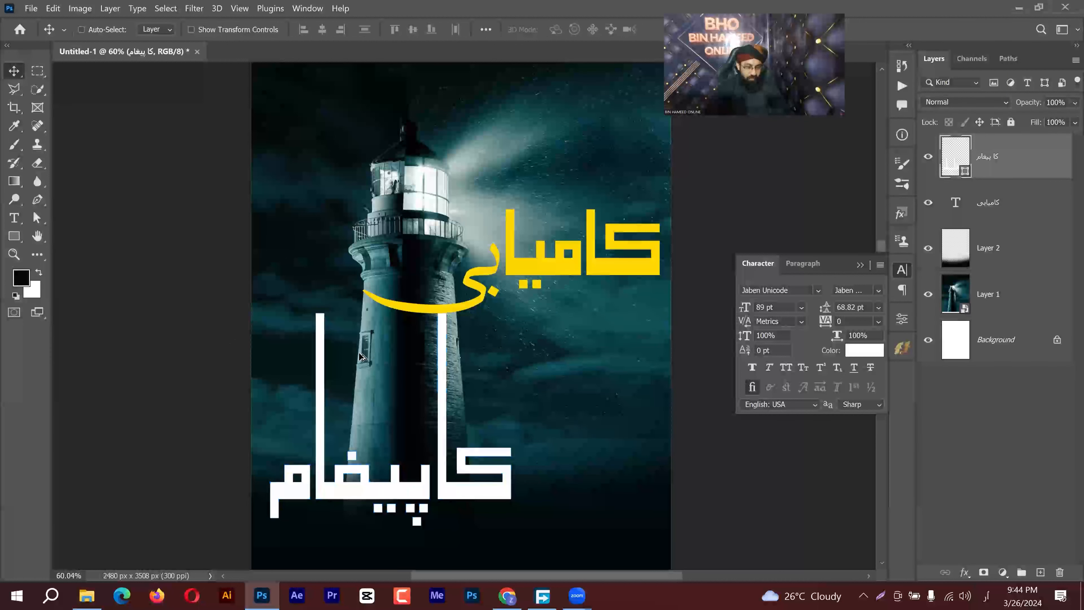
scroll(510, 338, "down", 2)
left_click_drag(510, 338, 460, 320)
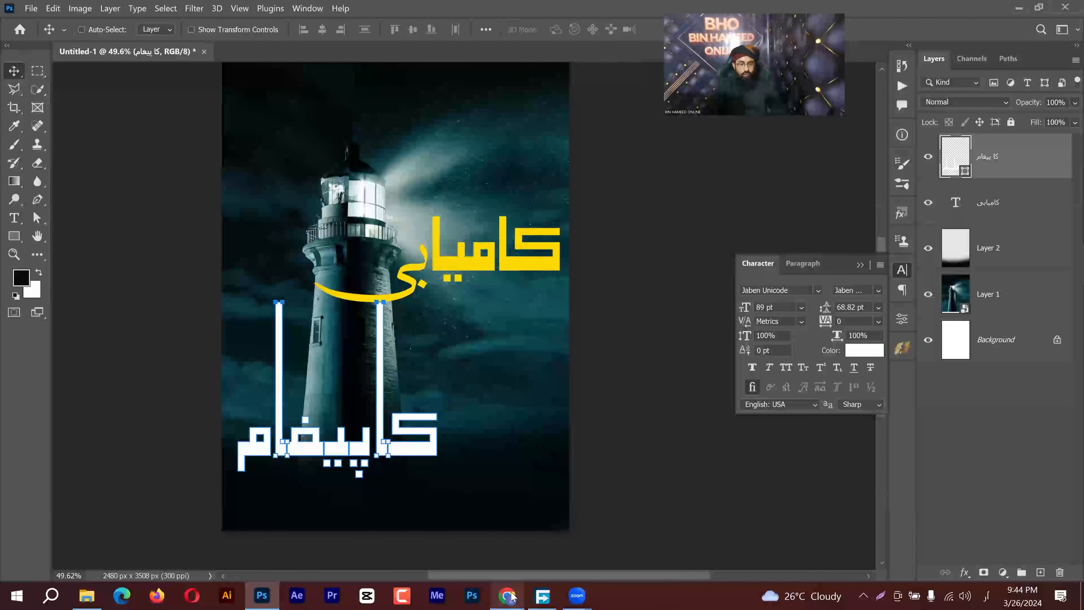
Step: Switch to the Freepik page in Chrome and search all assets for "book mockup"
mouse_move(509, 595)
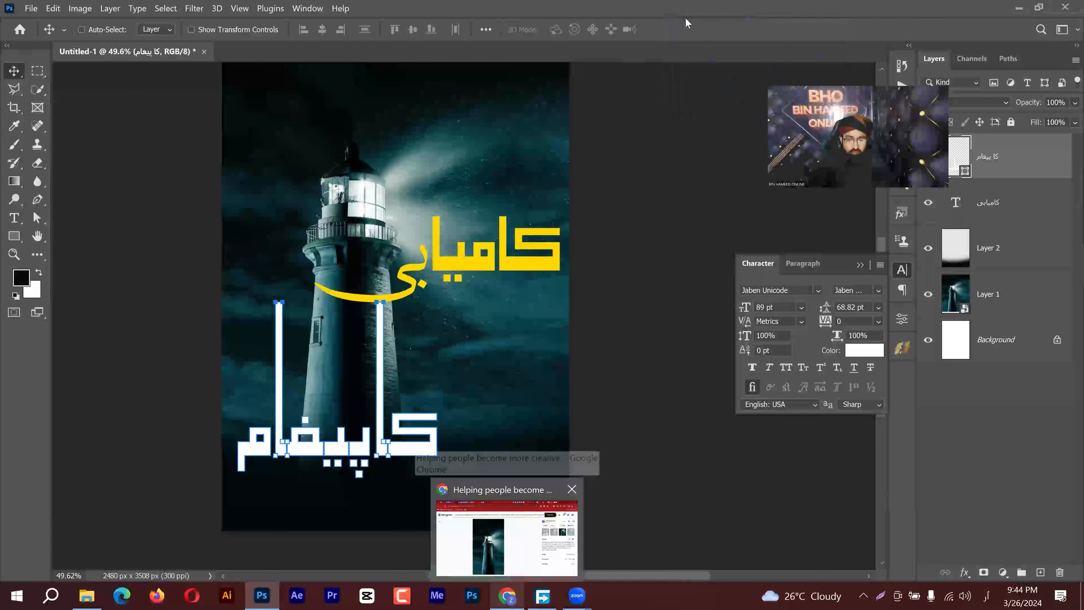
left_click(652, 12)
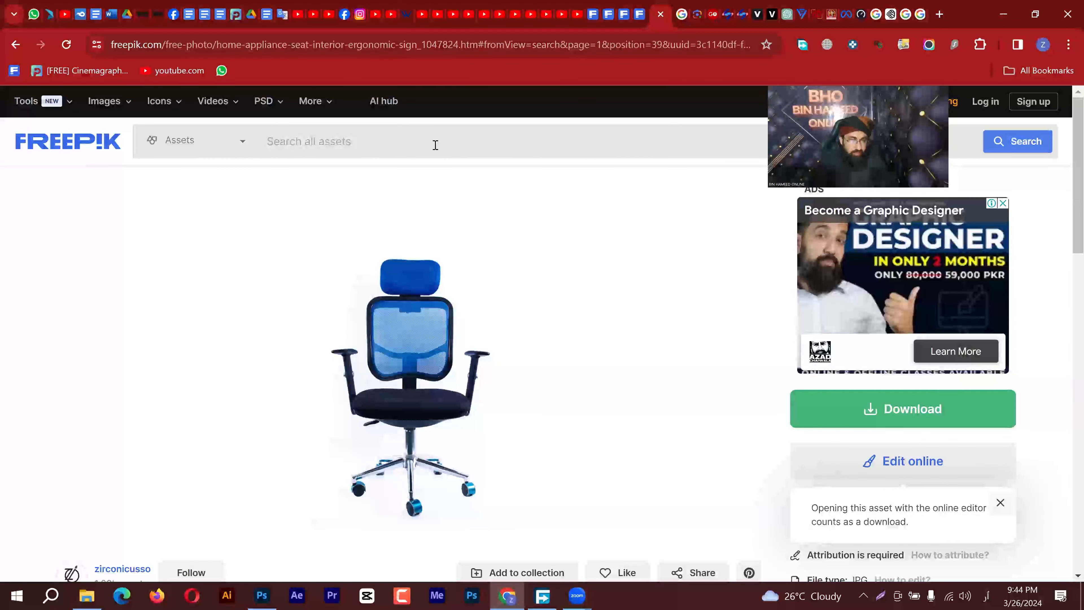
left_click(436, 145)
type("ایپک")
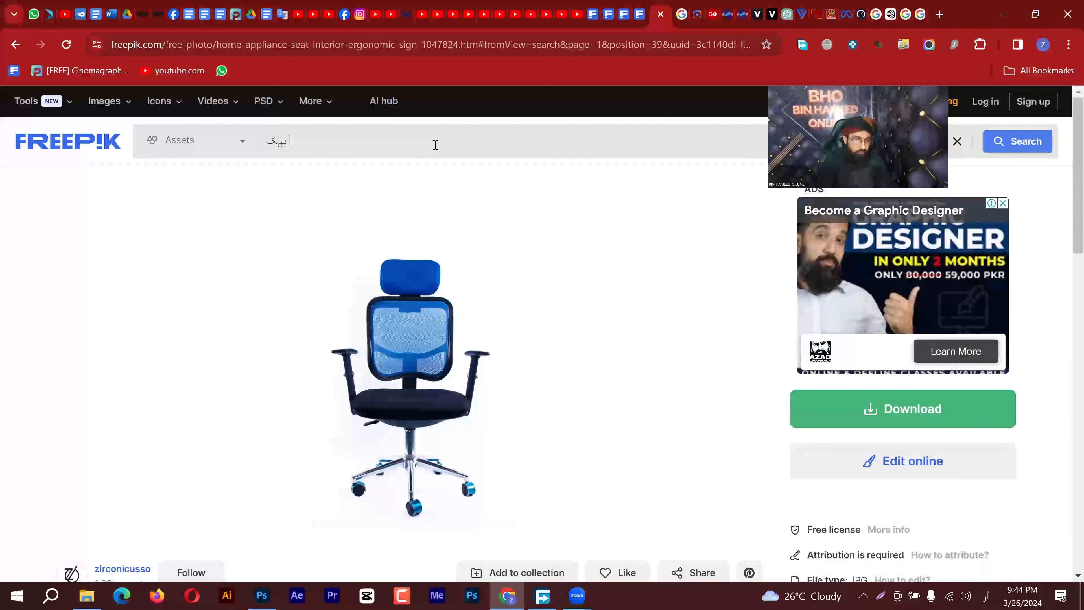
key("ctrl+a")
key("super+space")
type("mockup")
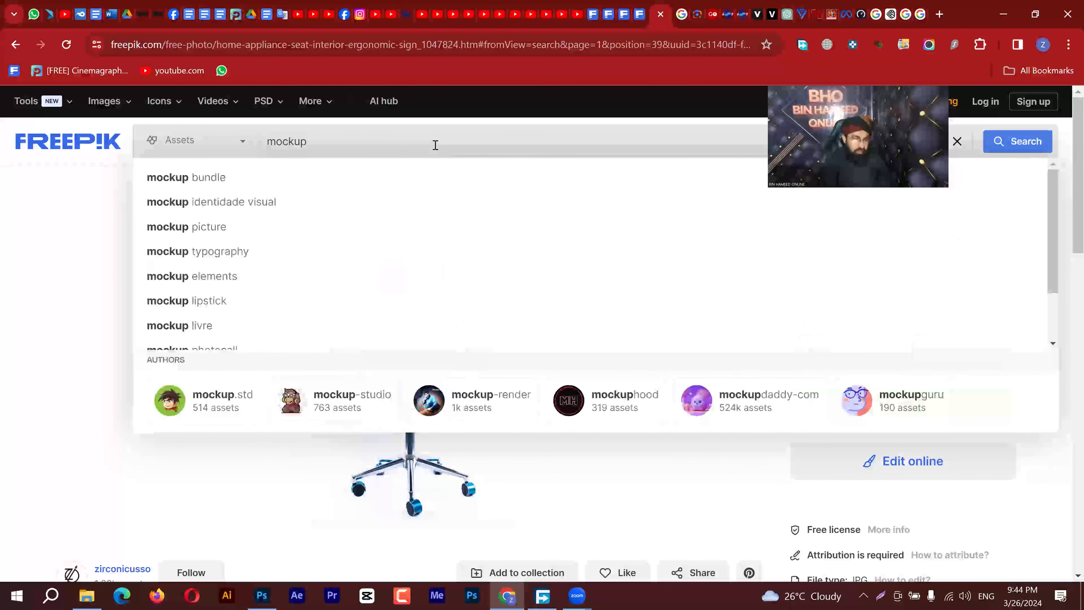
key("Home")
type("book")
key("Return")
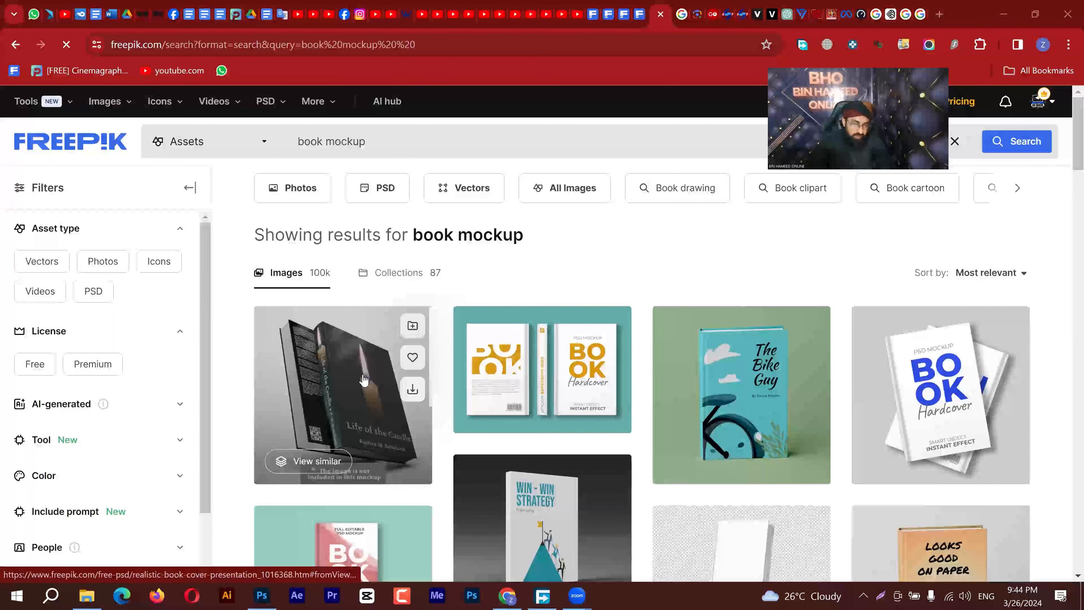
Step: Download the "Realistic book cover presentation" mockup from the search results and close its preview
left_click(363, 378)
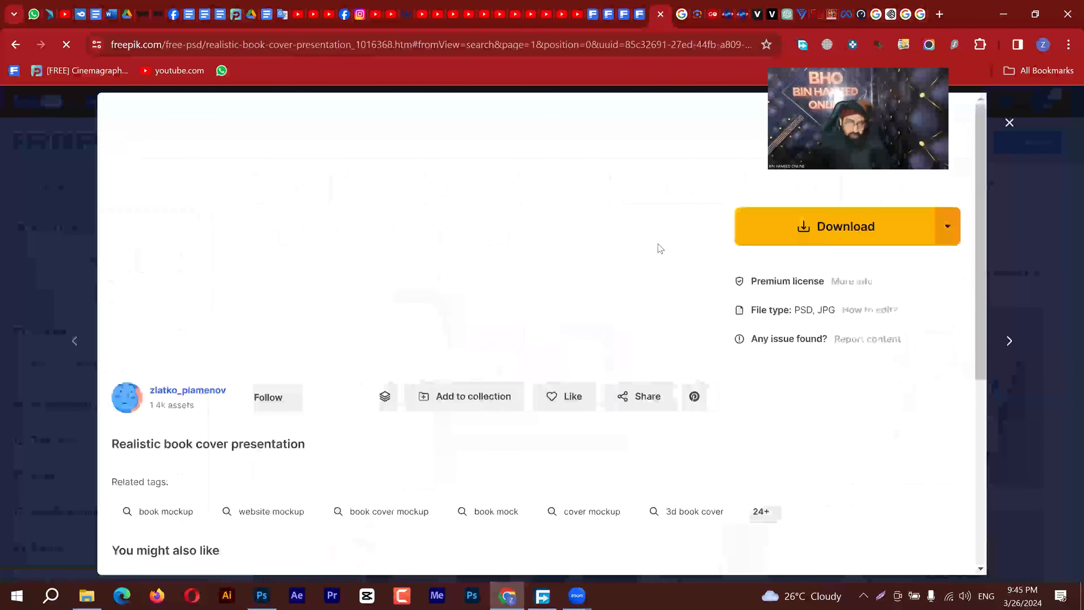
left_click(754, 227)
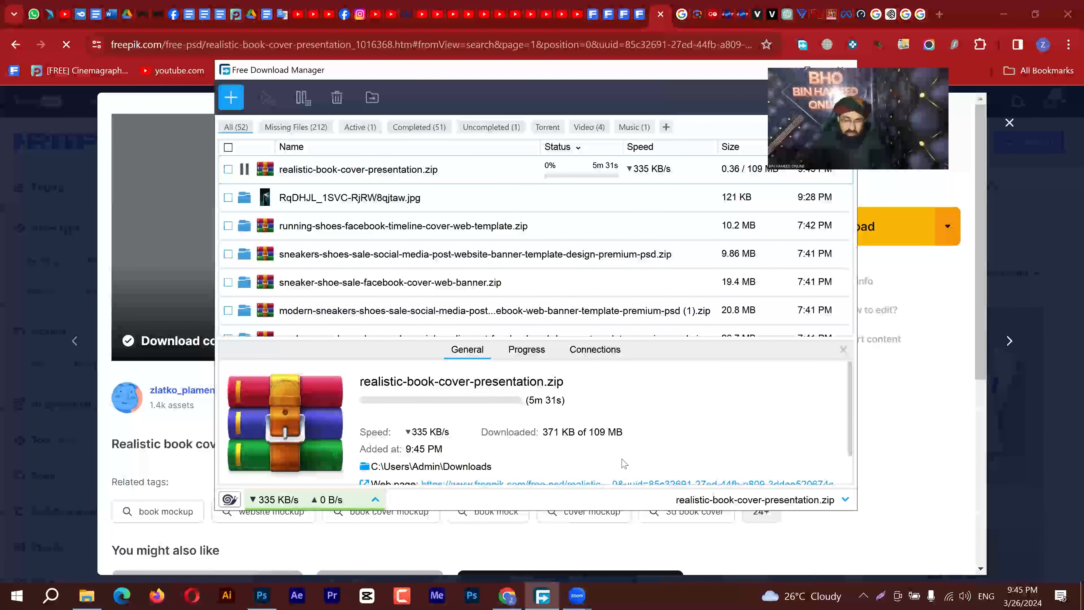
key("alt+Tab")
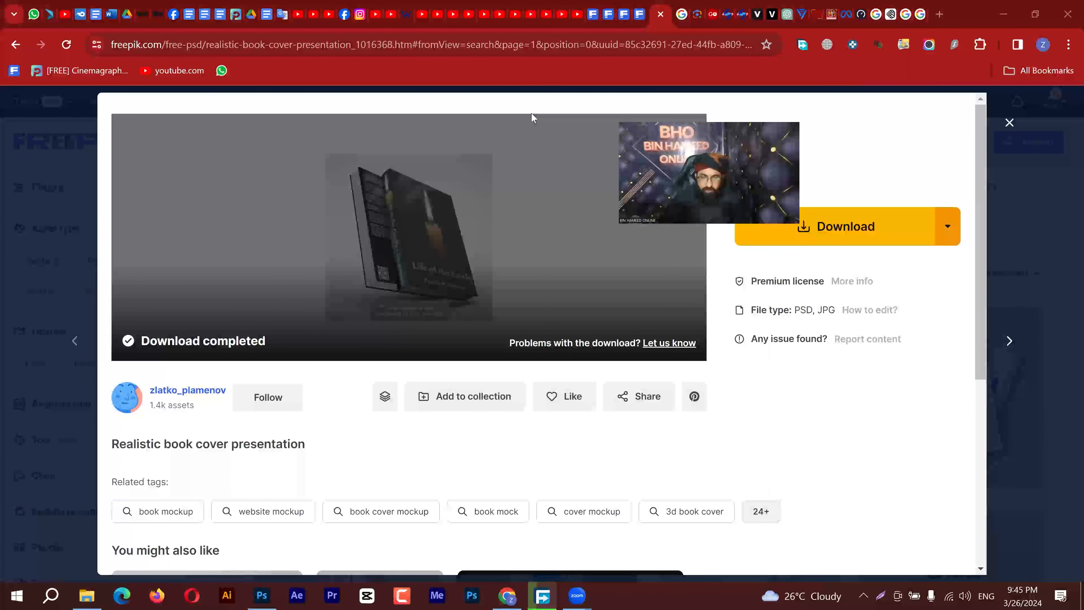
mouse_move(548, 596)
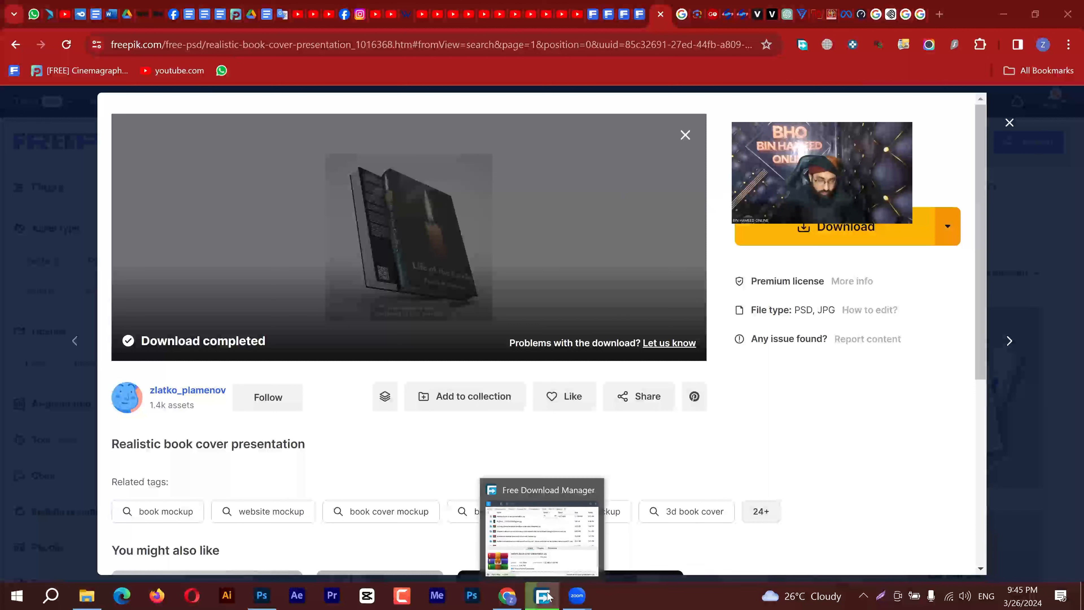
left_click(1015, 135)
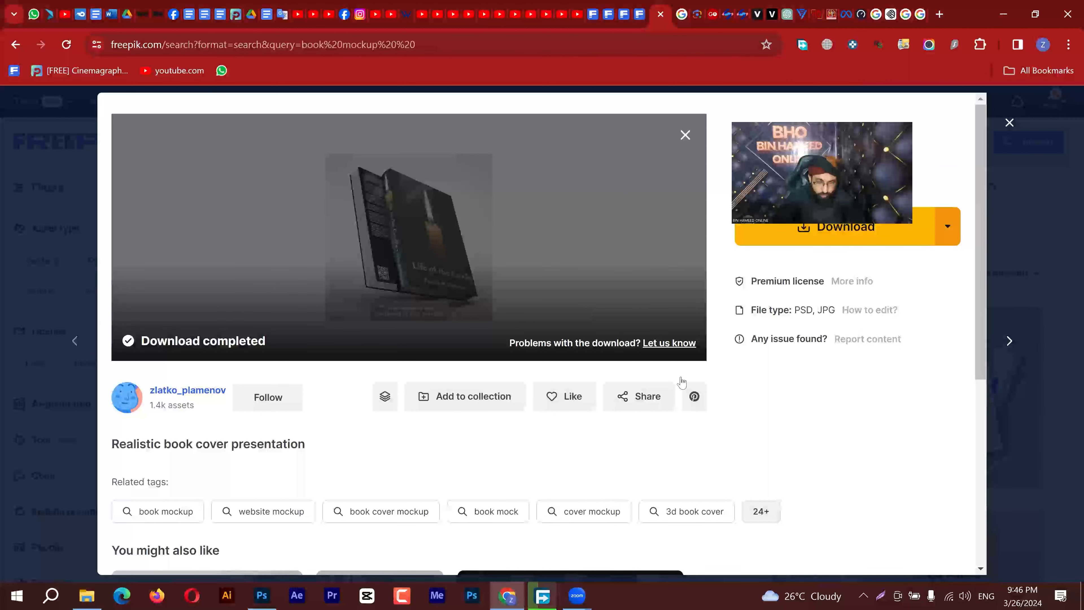
key("Escape")
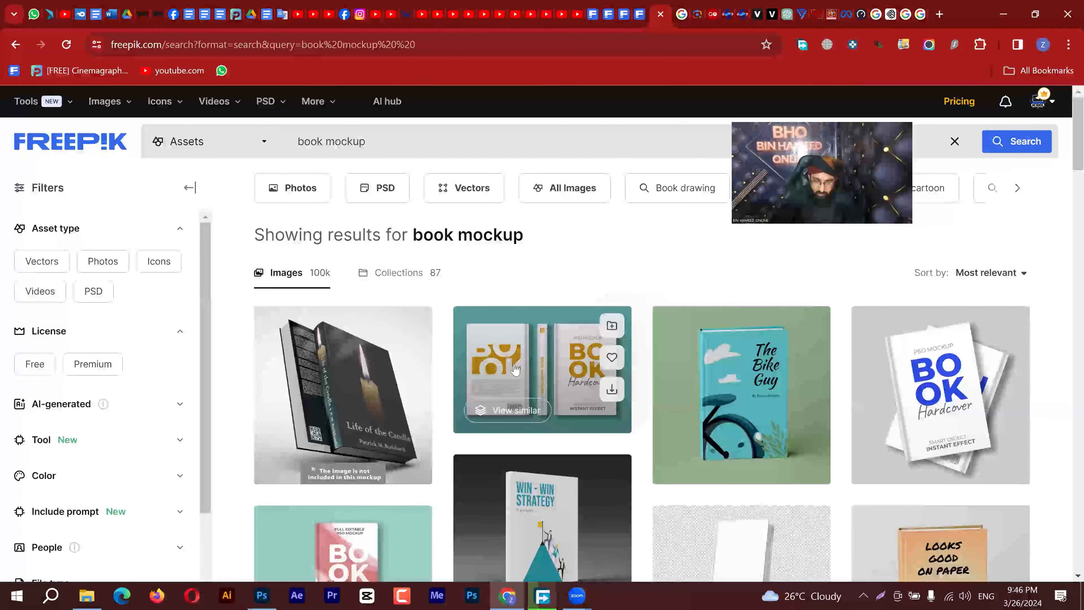
Step: Find the "Thriller book cover mockup design" among the book mockup results, add its download in Free Download Manager, and close its preview
scroll(515, 369, "down", 3)
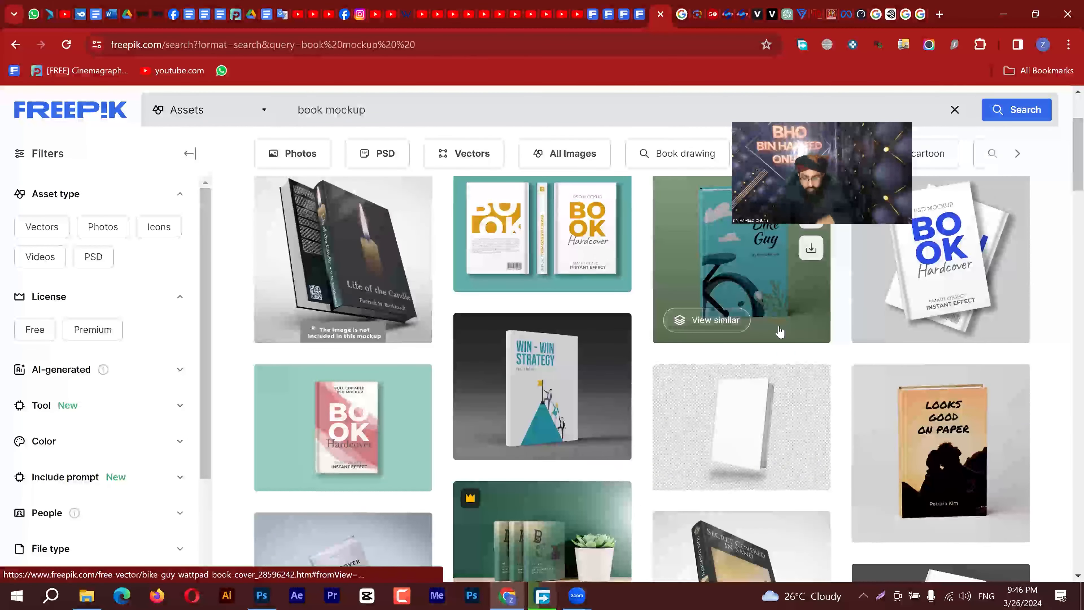
scroll(778, 329, "down", 3)
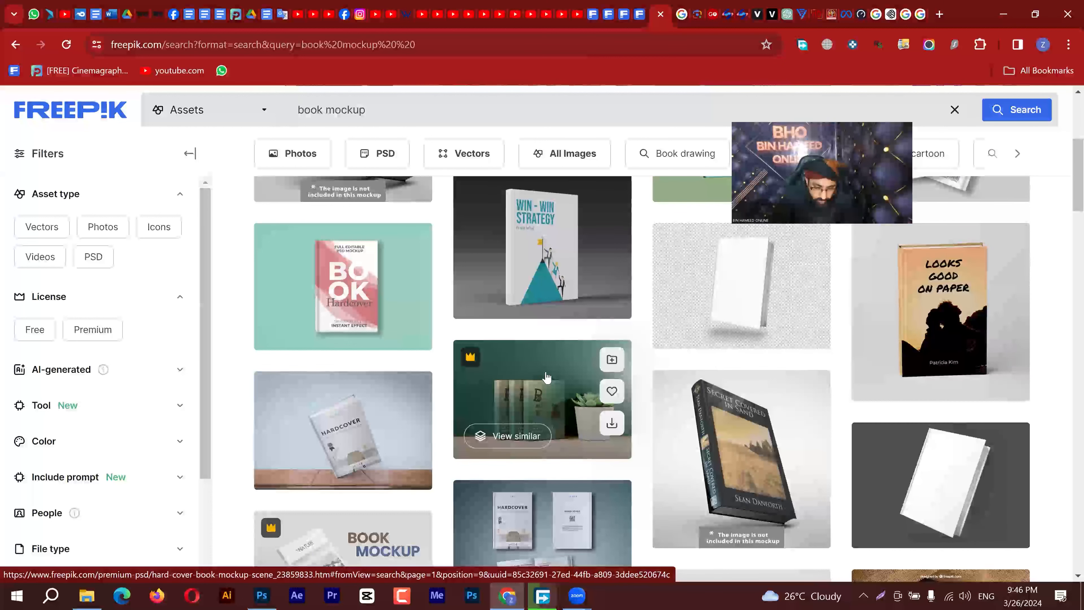
scroll(549, 385, "down", 1)
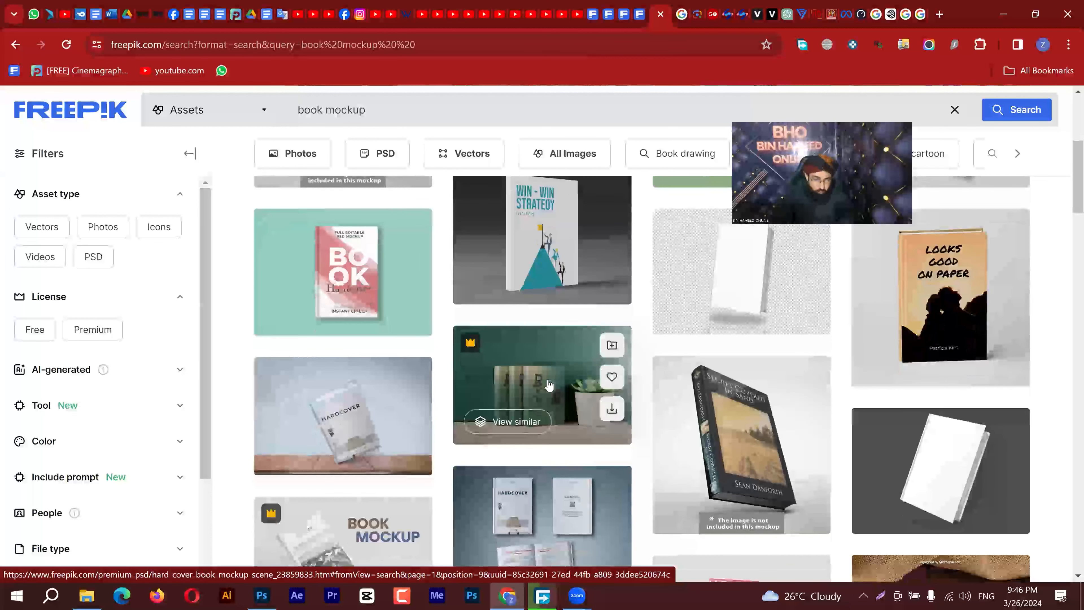
scroll(549, 385, "down", 5)
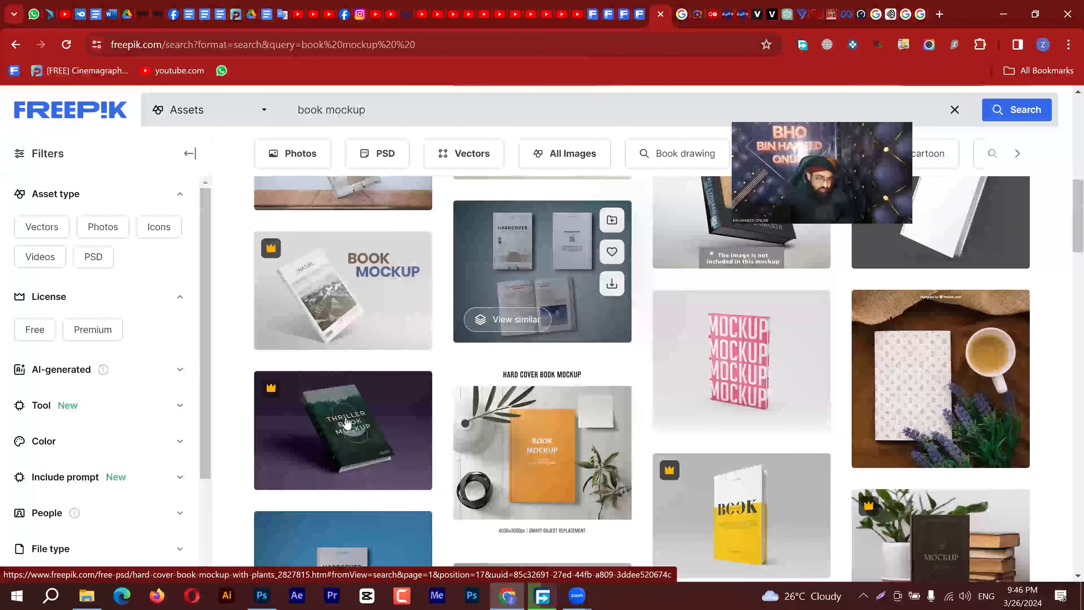
left_click(297, 385)
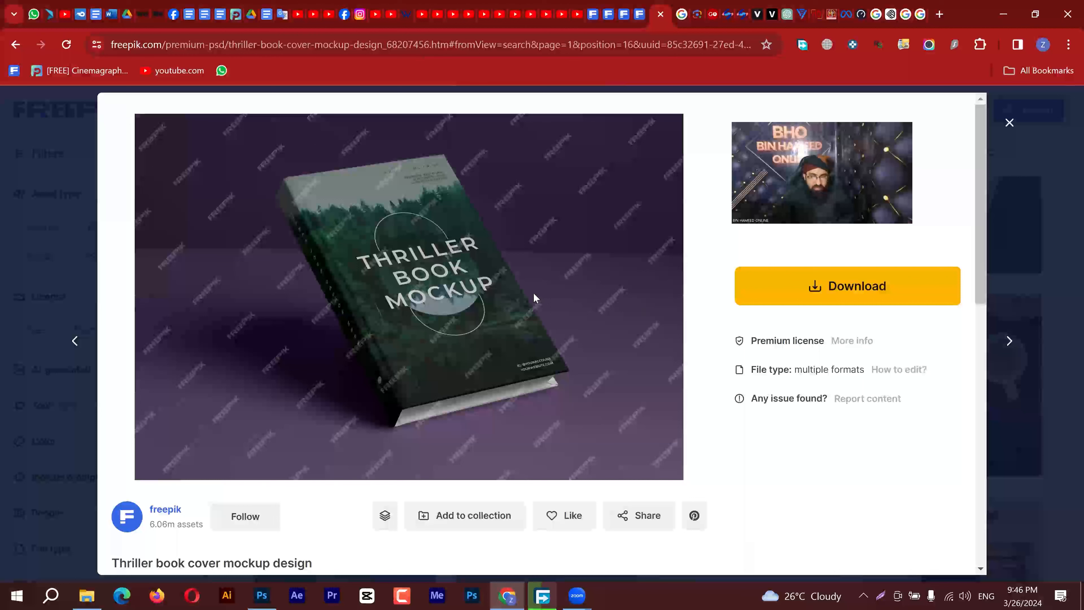
left_click(790, 287)
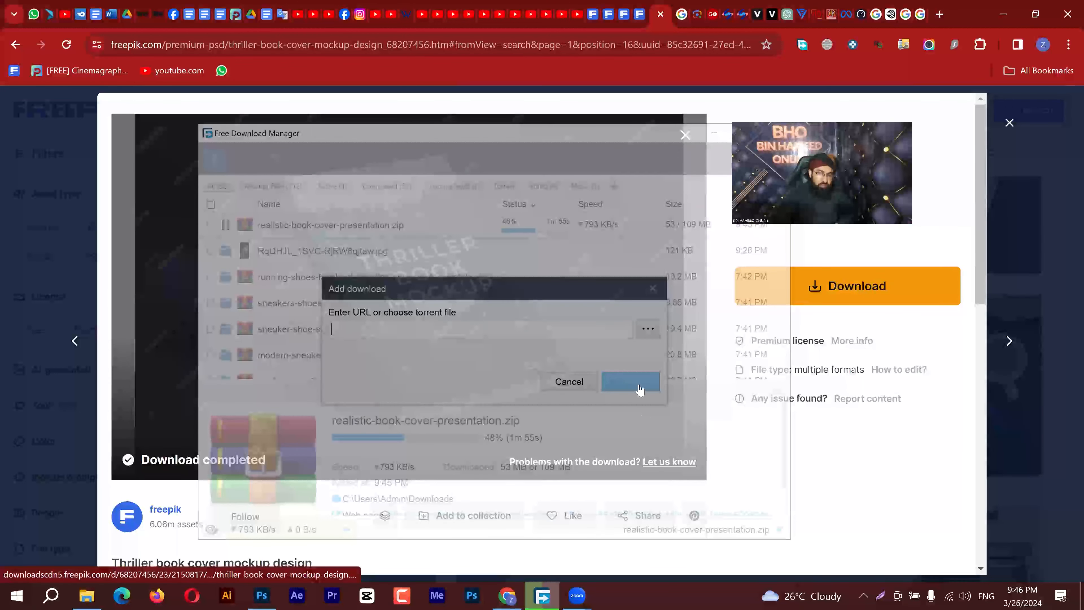
left_click(639, 385)
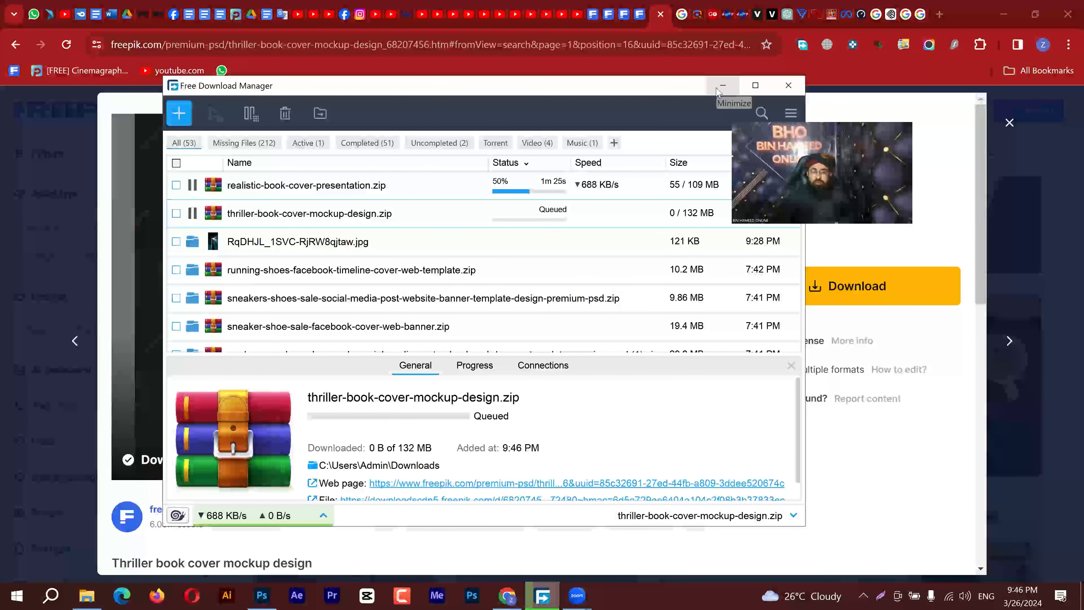
left_click(1009, 122)
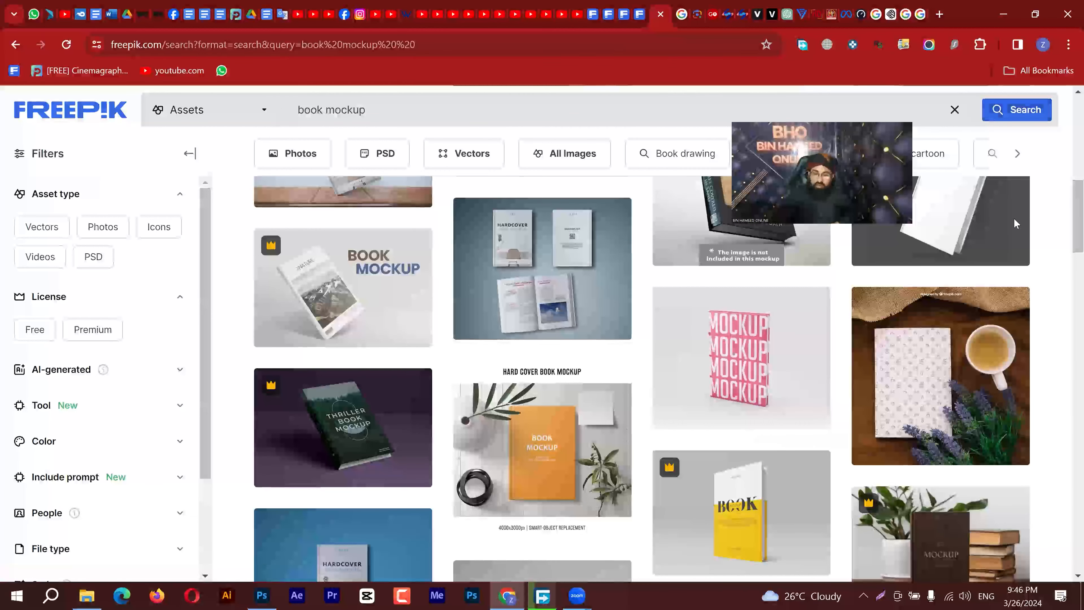
left_click(1044, 110)
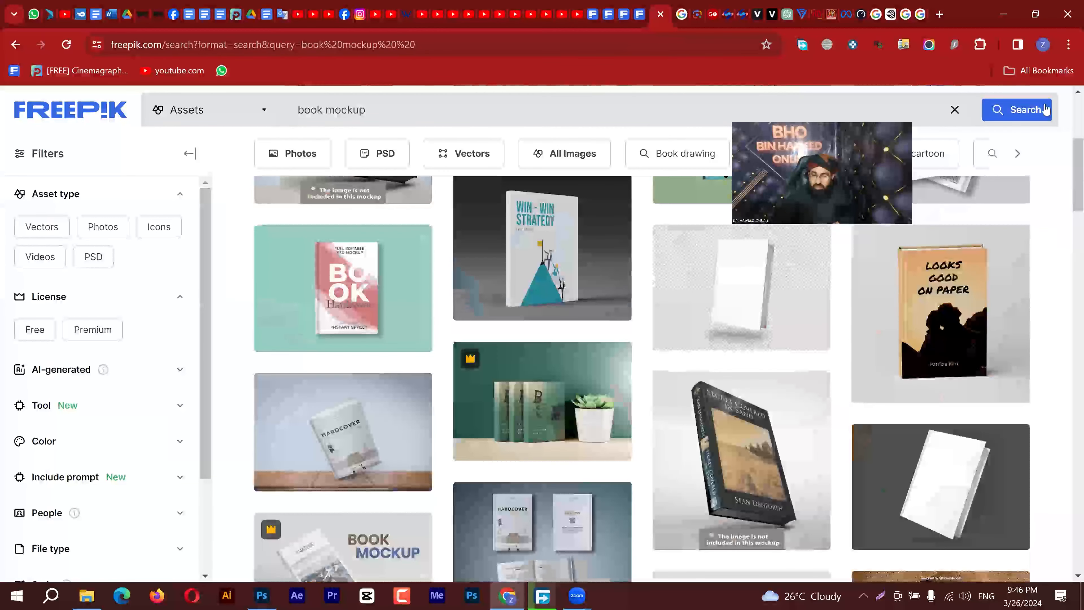
scroll(1045, 108, "up", 4)
mouse_move(1044, 105)
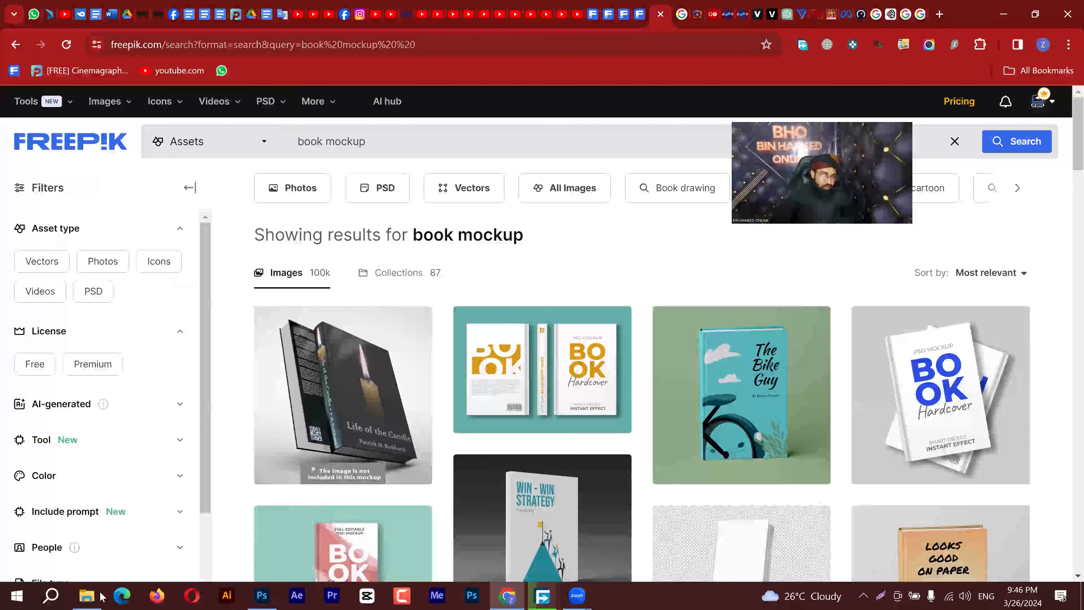
Step: Switch to the Downloads folder in File Explorer and permanently delete the seven template archives grouped under Today
left_click(86, 595)
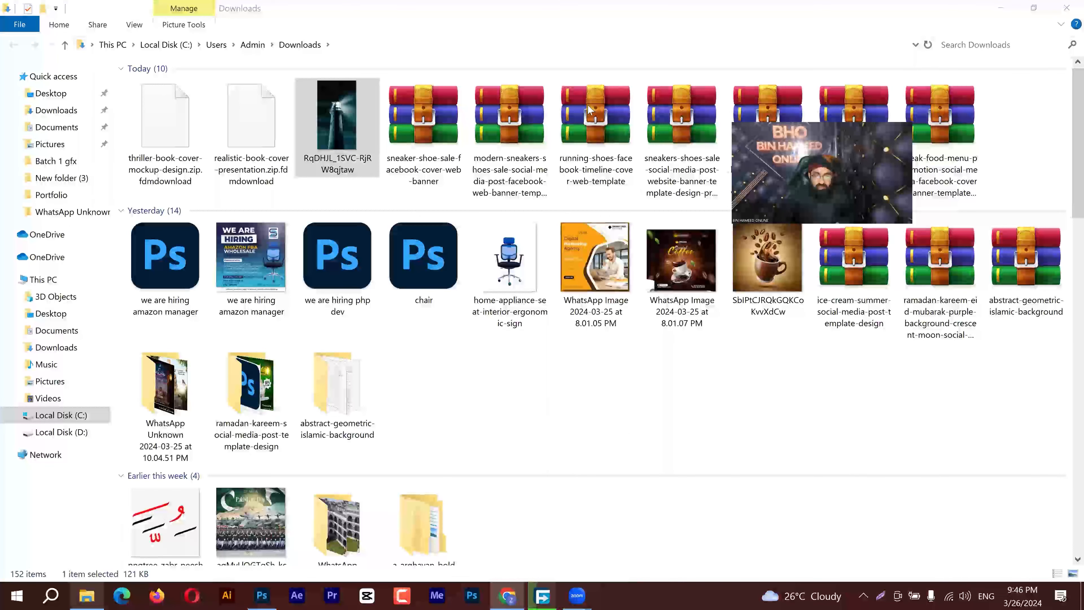
left_click(928, 96)
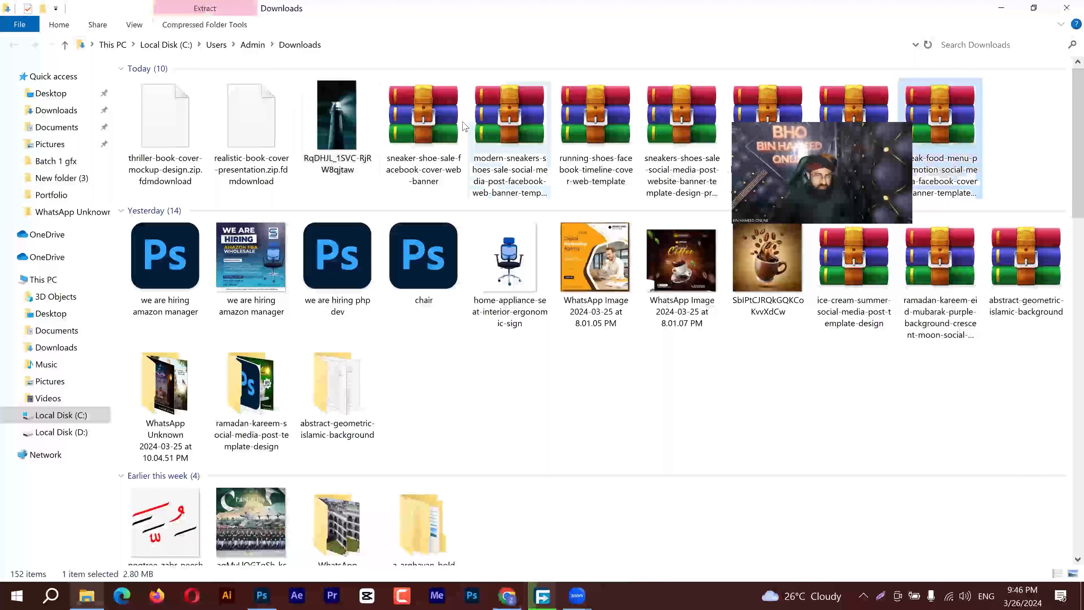
left_click(457, 124, "shift")
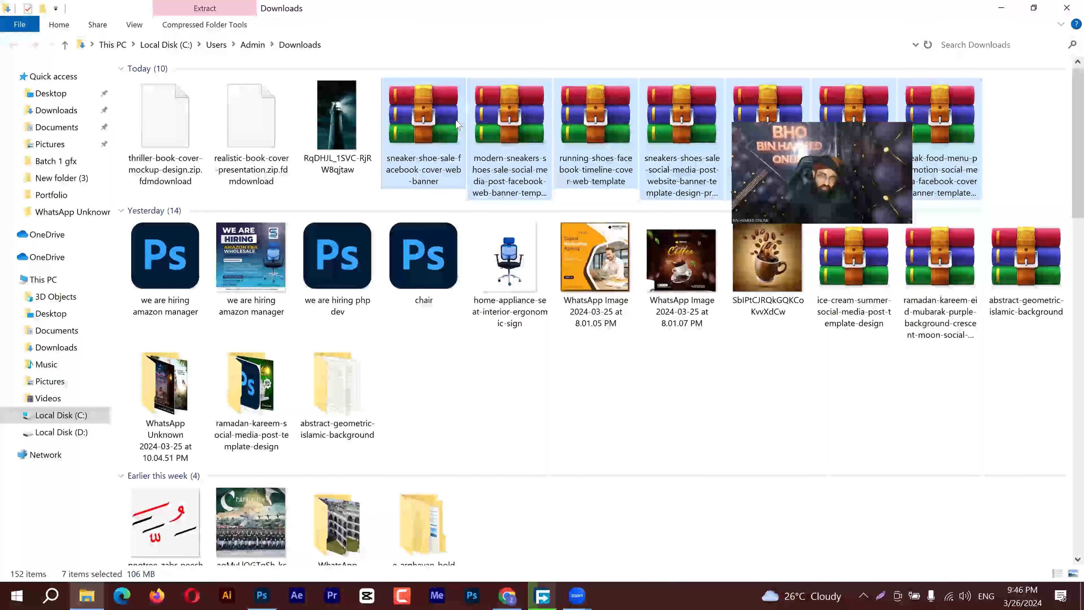
key("shift+Delete")
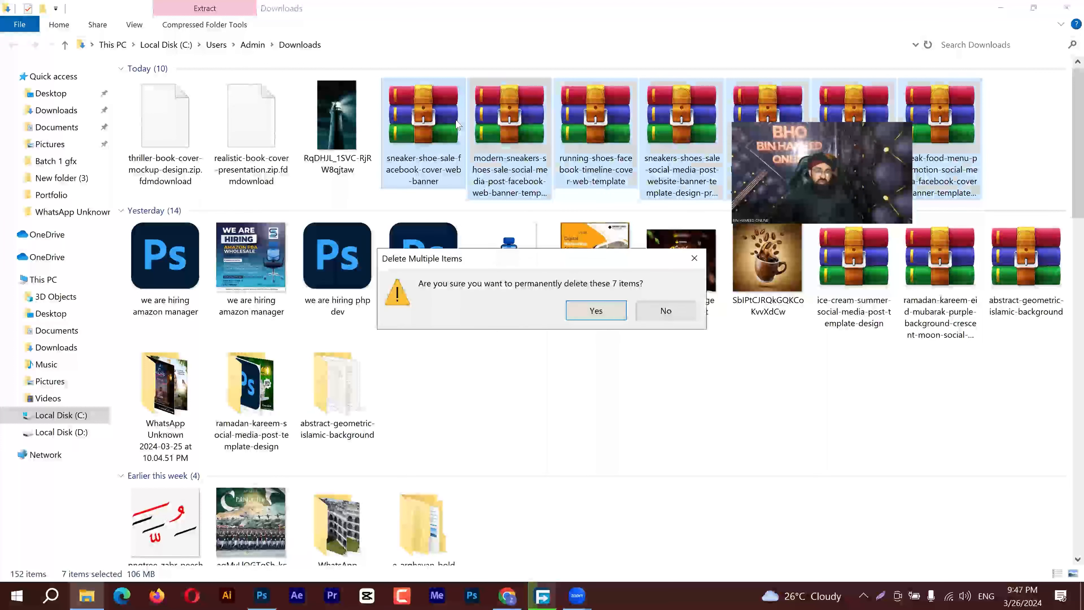
key("Return")
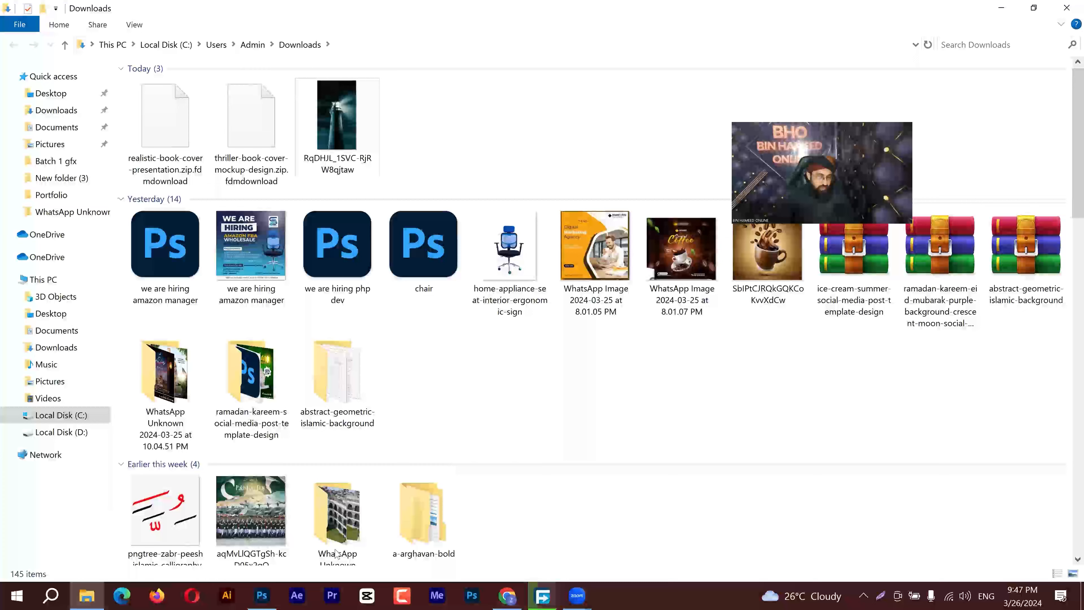
Step: Return to Photoshop, add a new layer above Layer 2, and paint soft black shading down the lighthouse image's left edge with the 1097 px brush
left_click(262, 595)
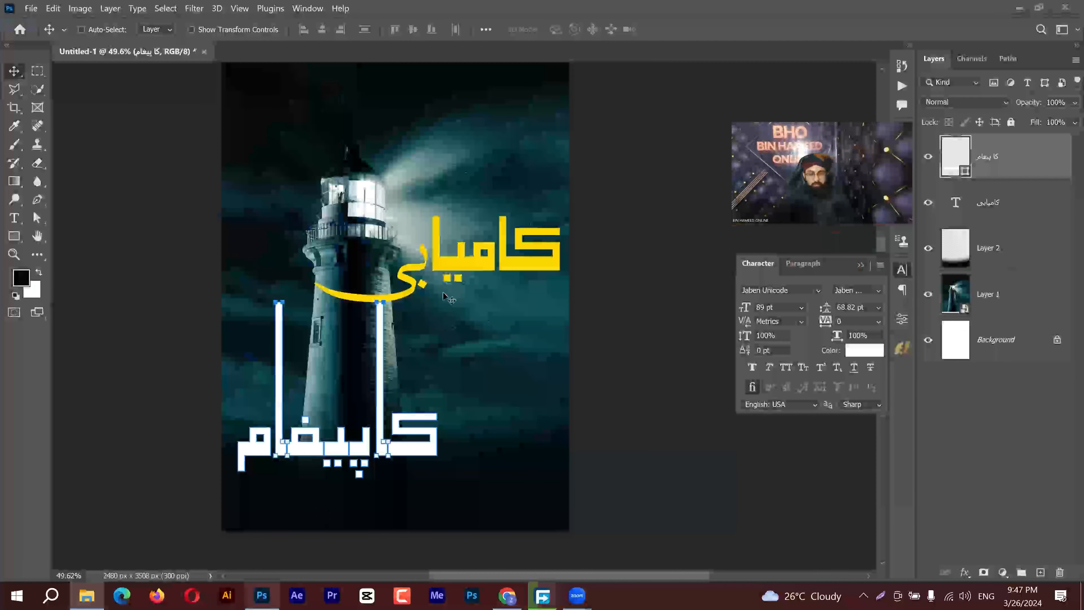
left_click(302, 147, "ctrl")
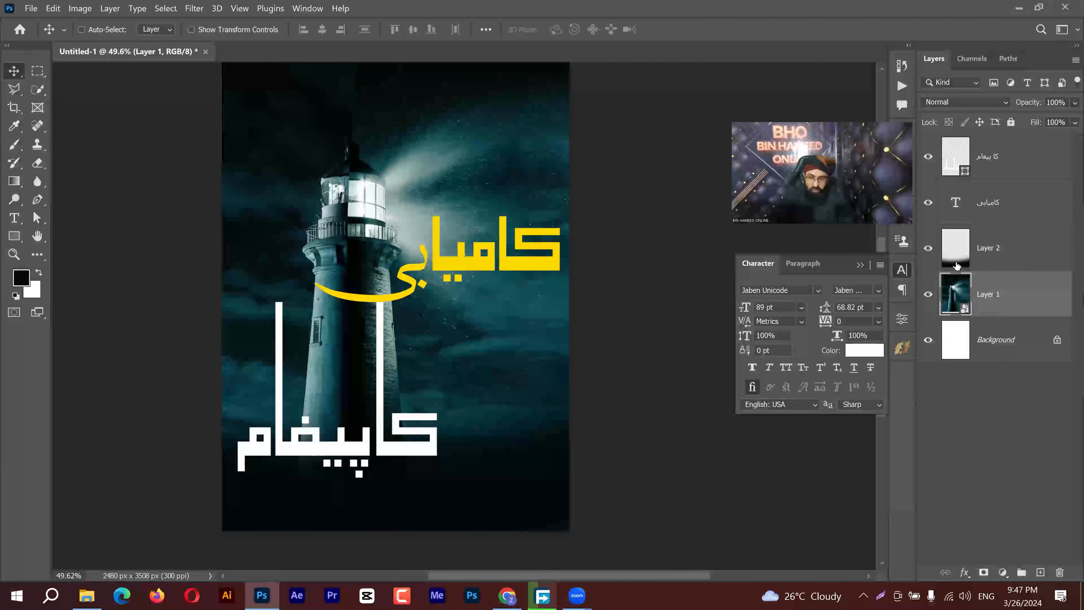
left_click(925, 265)
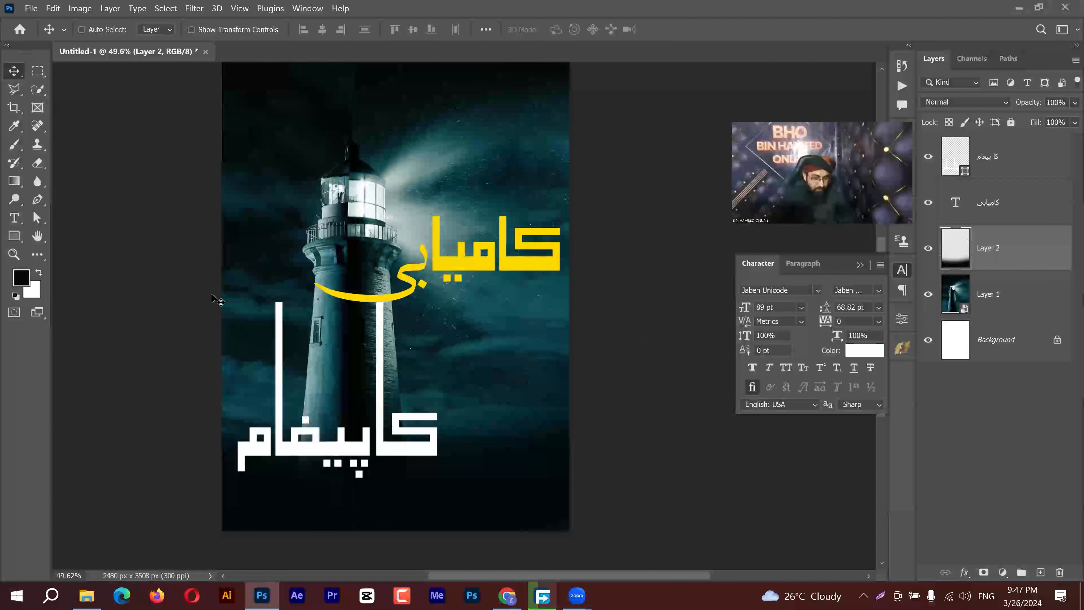
key("b")
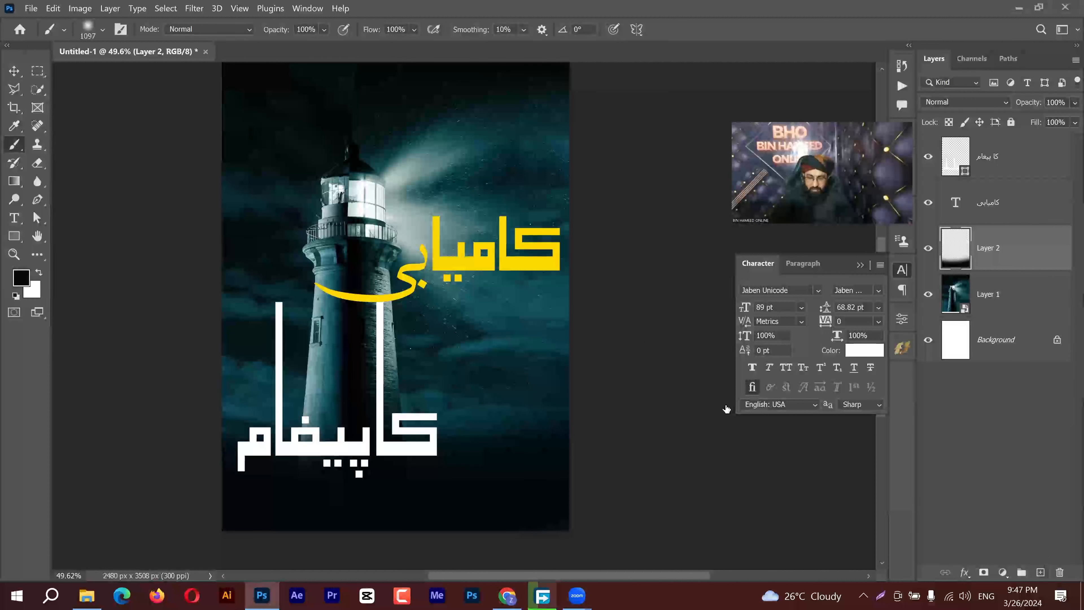
key("ctrl+shift+alt+n")
scroll(297, 167, "up", 2)
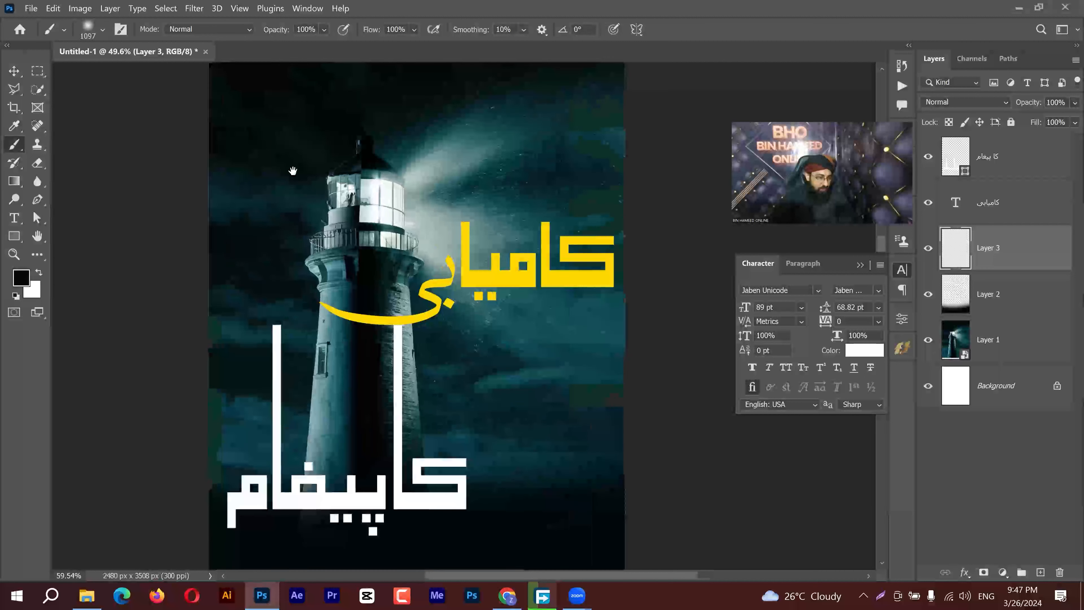
scroll(307, 273, "down", 1)
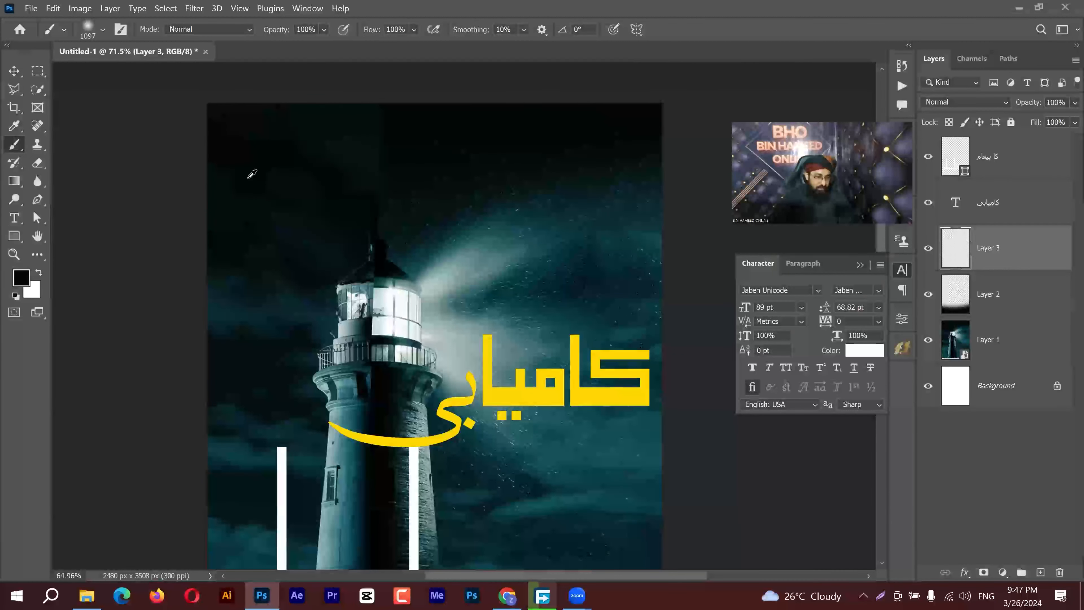
scroll(255, 201, "down", 2)
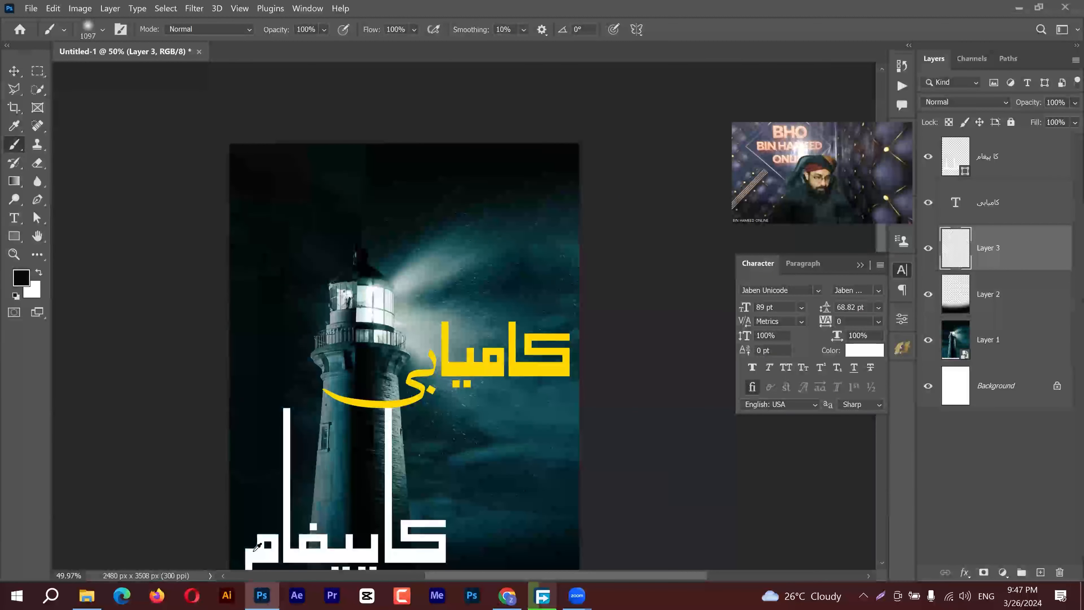
scroll(332, 269, "down", 2)
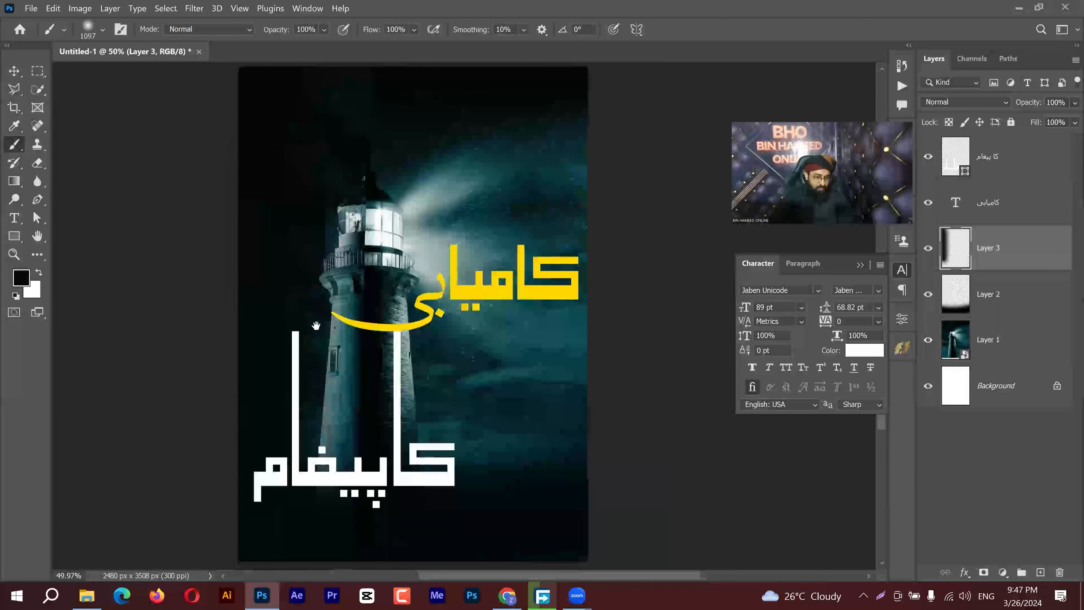
key("v")
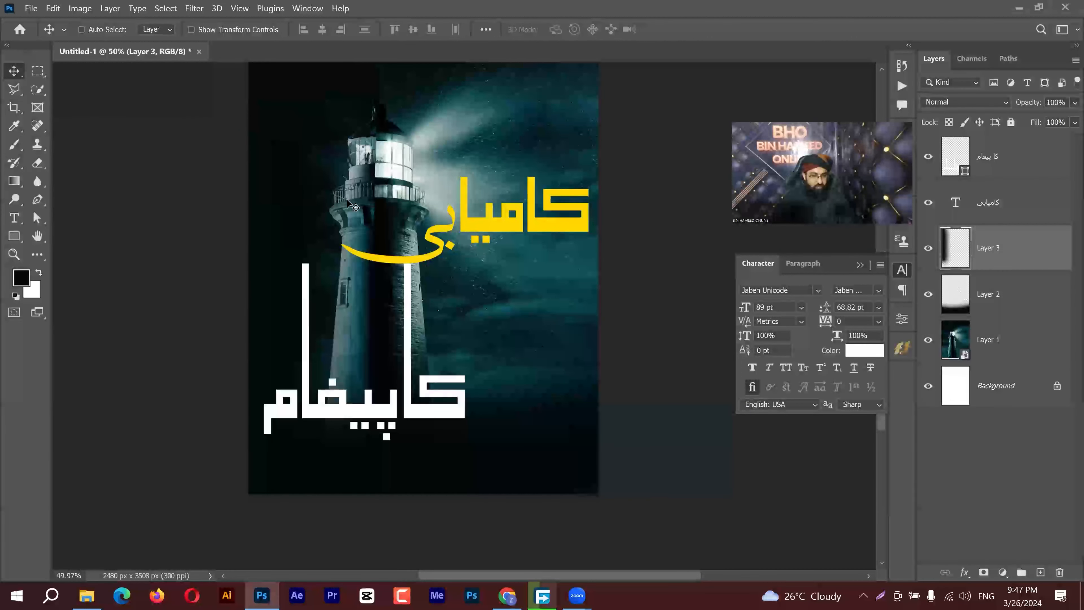
Step: Compare the lighthouse cover with and without the edge shading on Layer 3, leaving the layer shown
key("z")
right_click(348, 184)
left_click(376, 191)
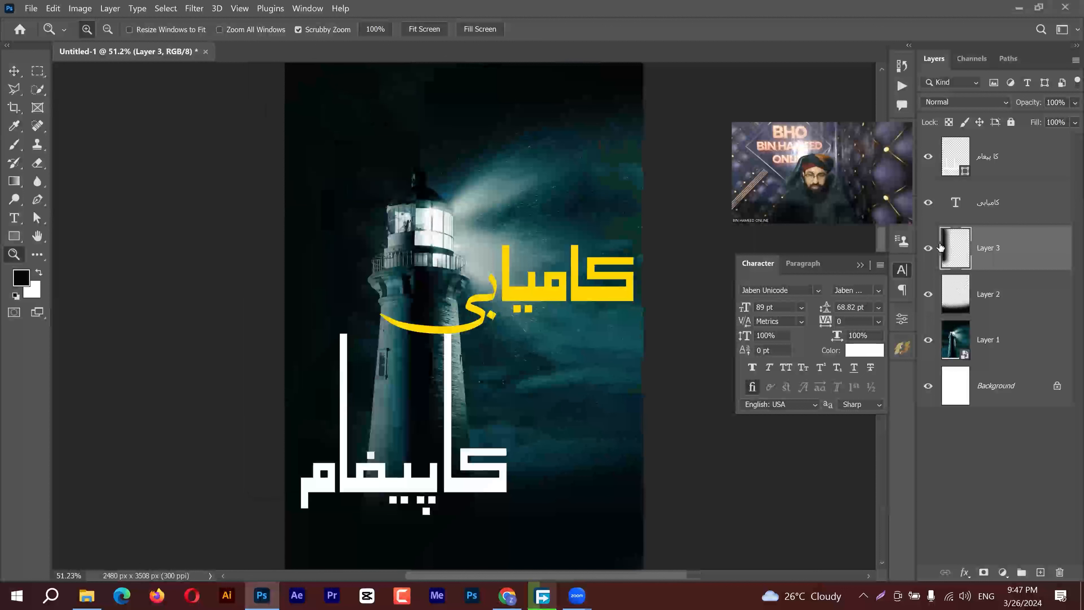
left_click(932, 253)
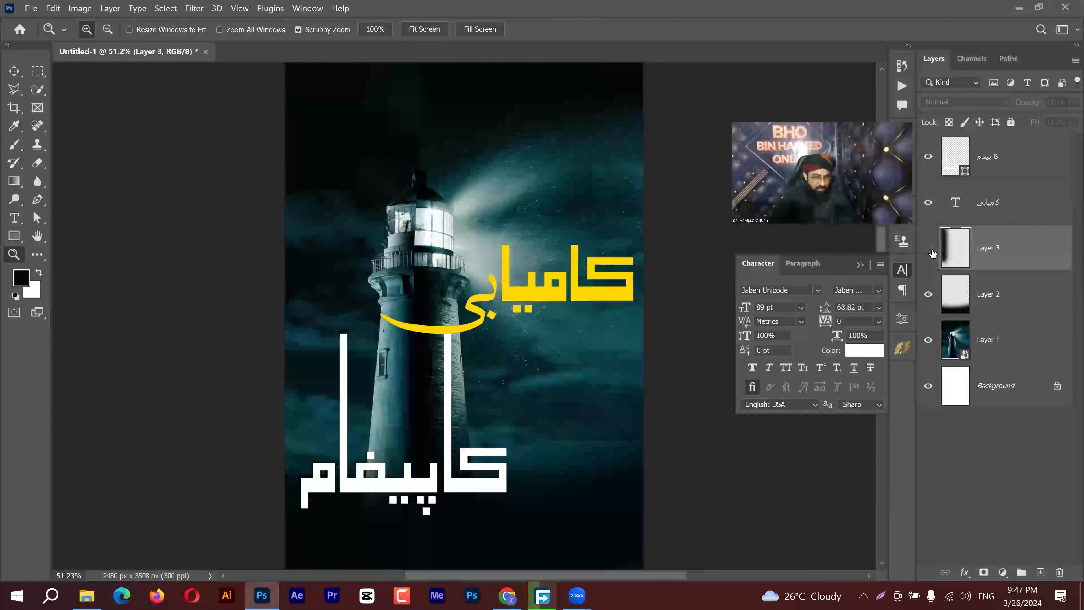
left_click(932, 253)
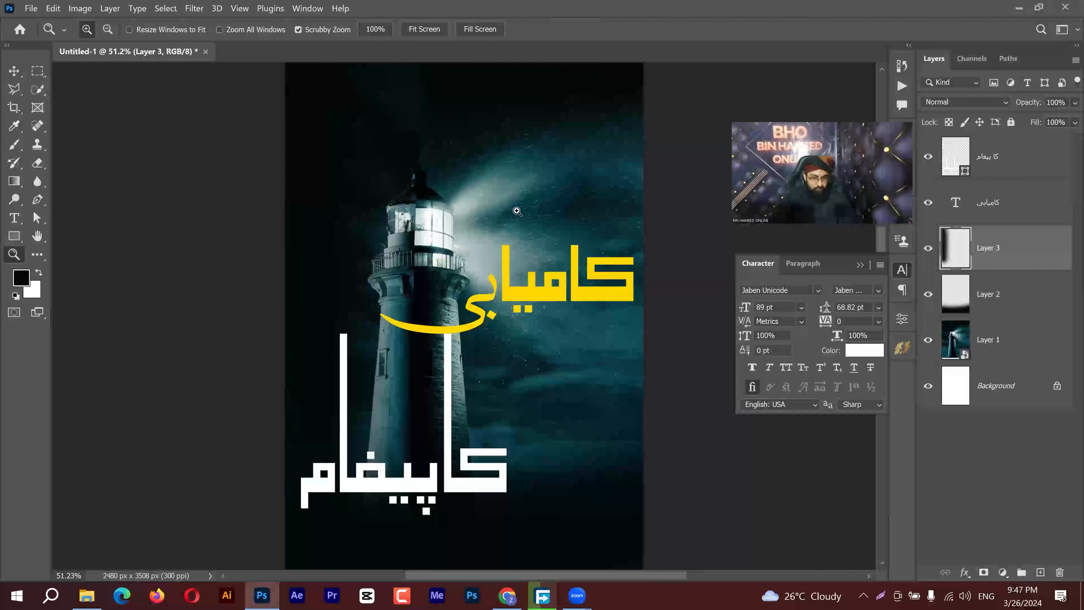
key("v")
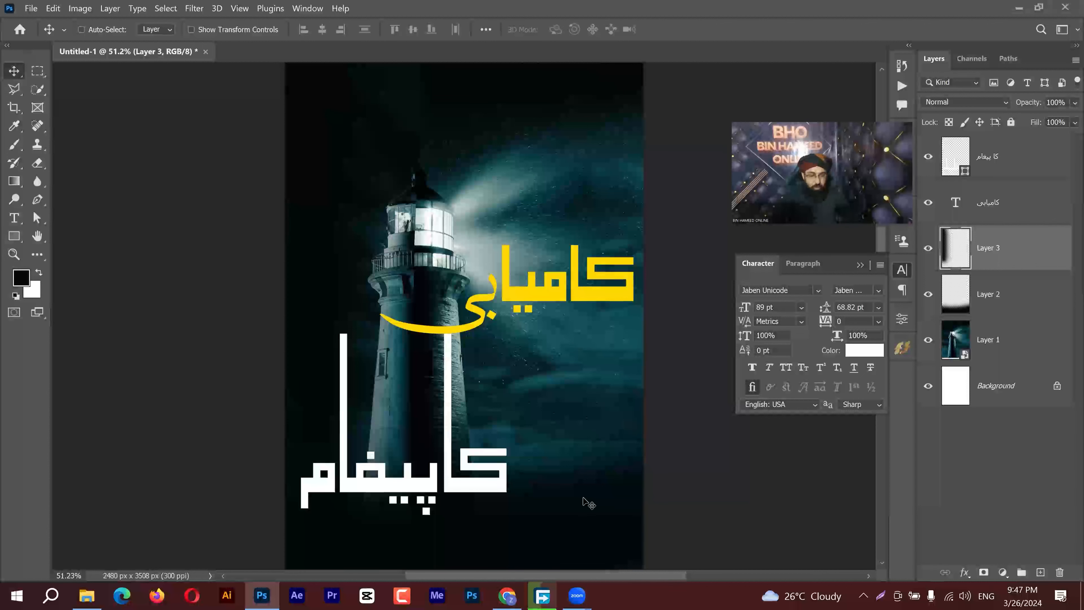
Step: Switch to Free Download Manager, locate the realistic-book-cover-presentation archive in its folder, and extract it into a folder of the same name
left_click(542, 596)
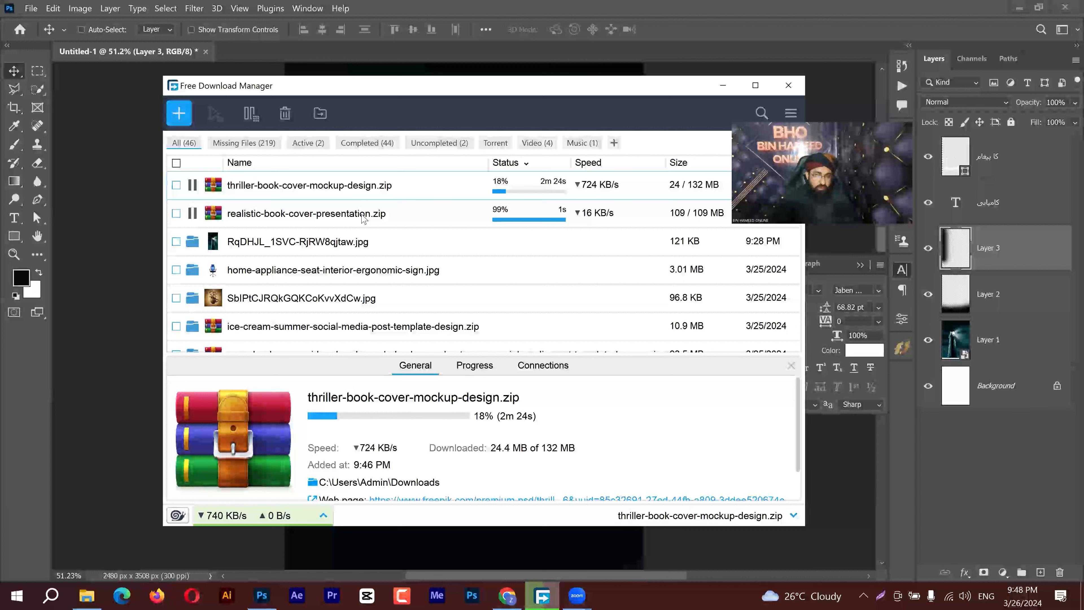
right_click(383, 217)
left_click(415, 169)
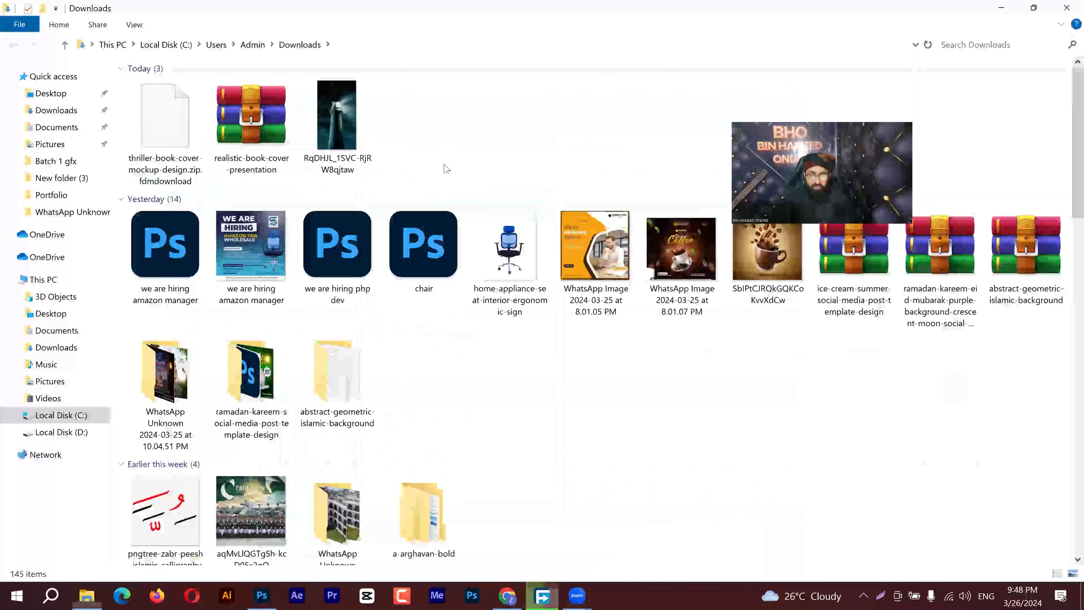
right_click(275, 104)
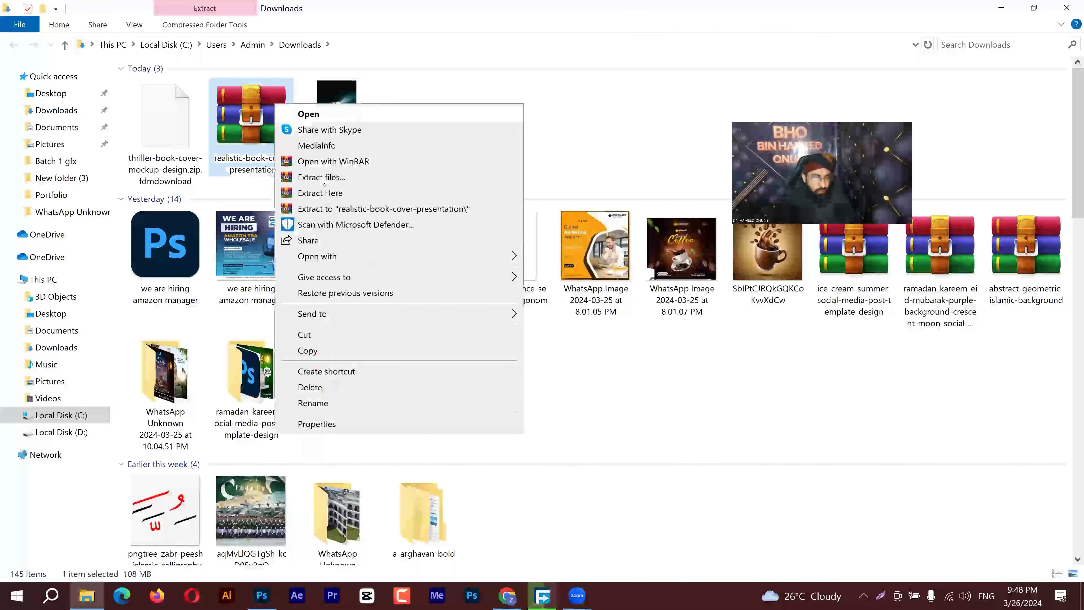
left_click(353, 202)
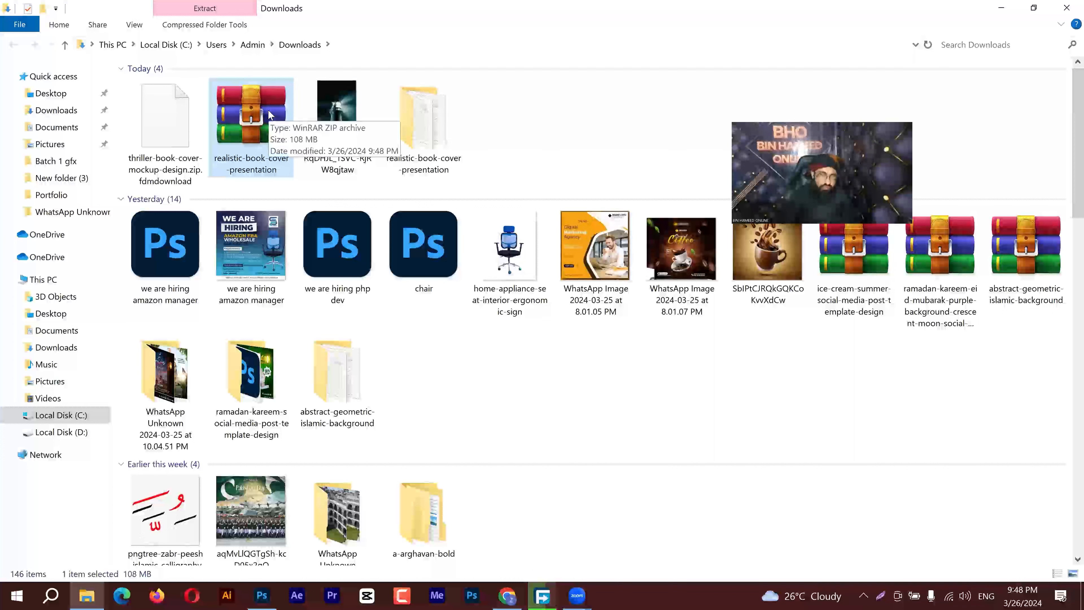
Step: Permanently delete the realistic-book-cover-presentation archive and open the OJK9411 Photoshop file from the extracted folder
key("shift+Delete")
key("Return")
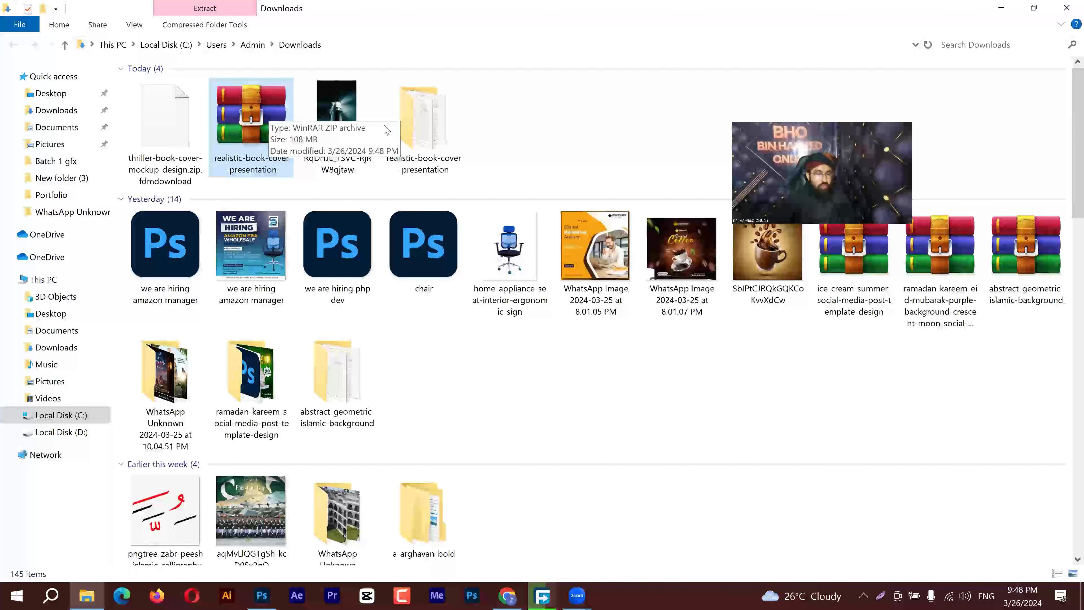
double_click(347, 112)
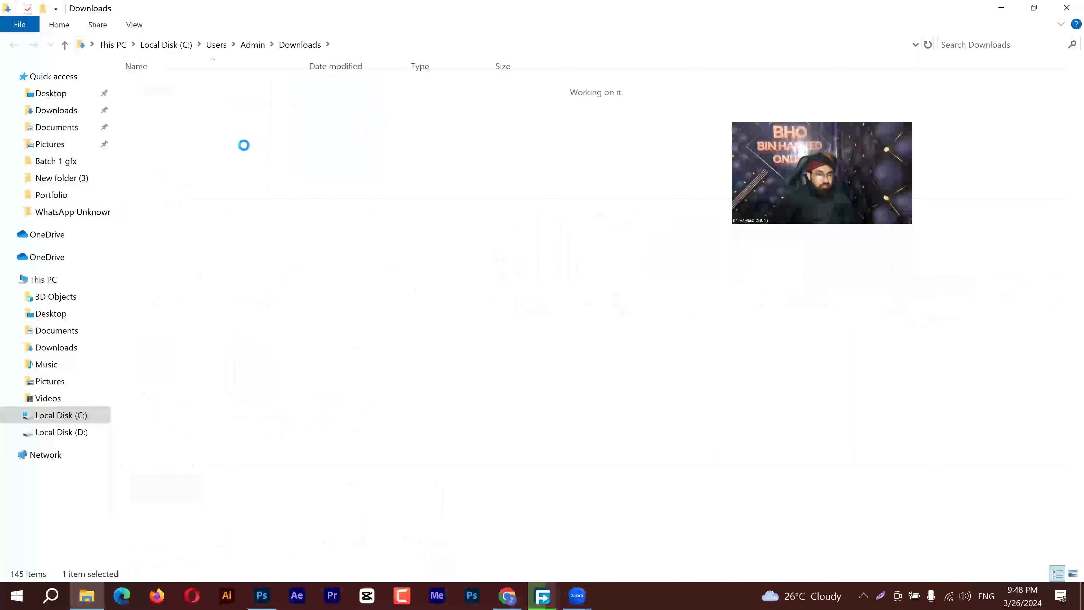
double_click(400, 95)
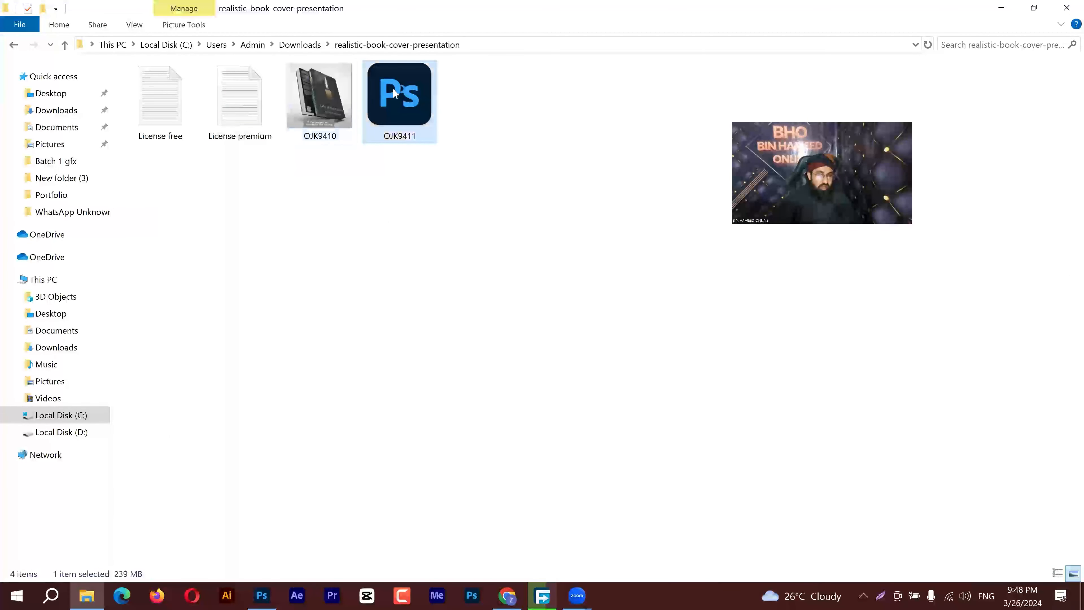
Step: Switch to the browser and filter the Freepik book mockup results to PSD assets
left_click(512, 594)
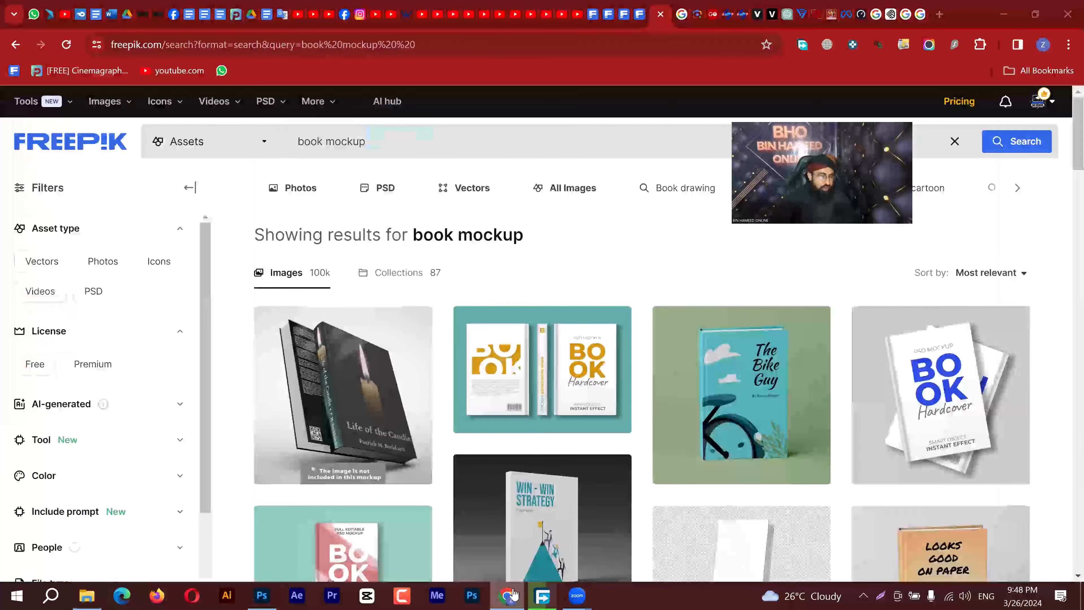
left_click(104, 294)
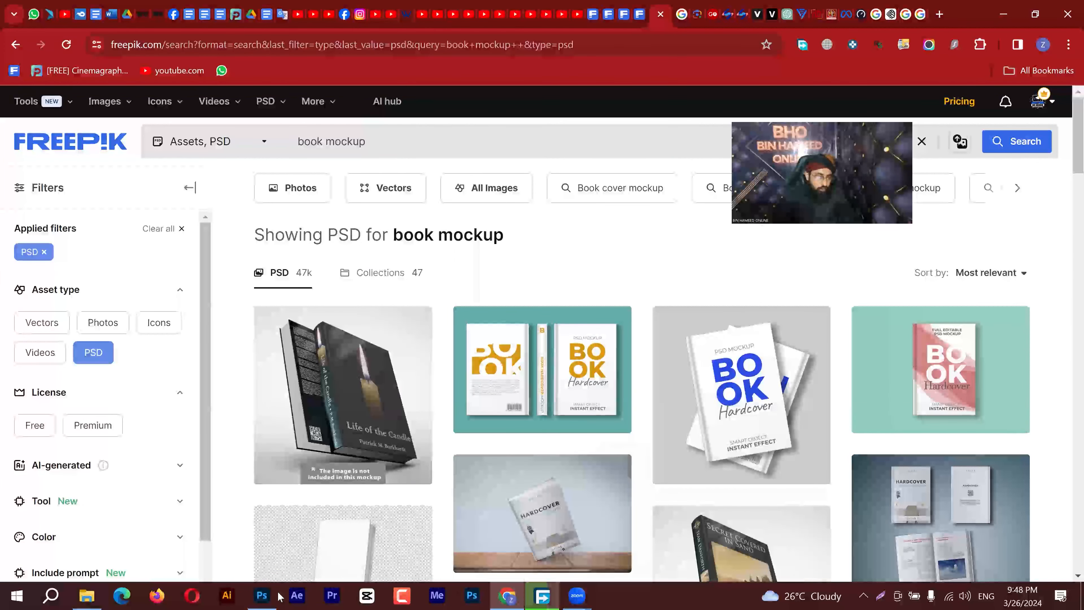
Step: Return to Photoshop and open the contents of the lower "Your work" smart object in OJK9411.psd
left_click(263, 595)
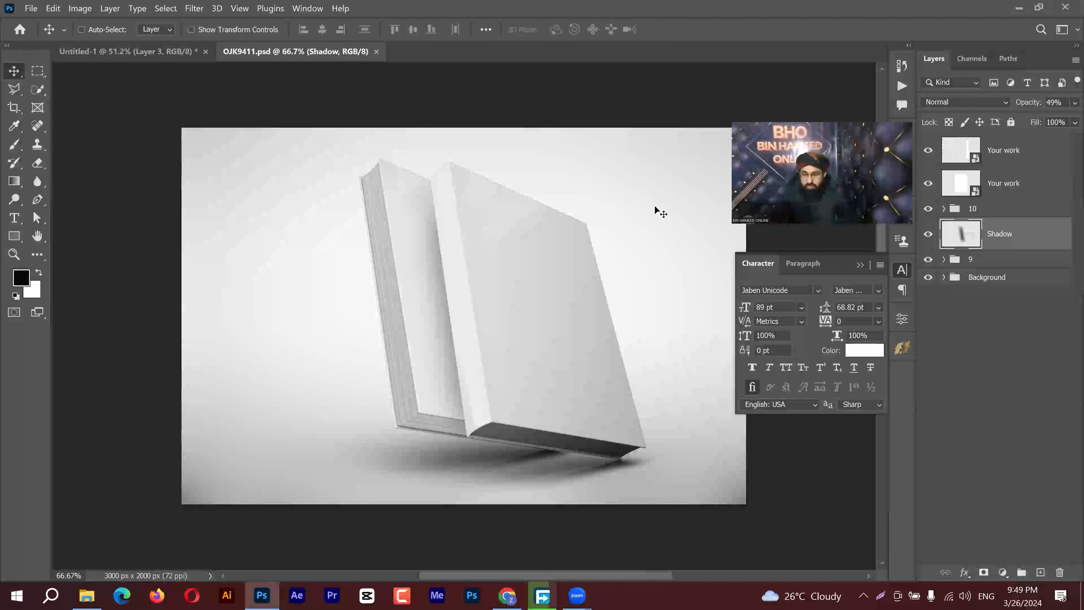
left_click(983, 158)
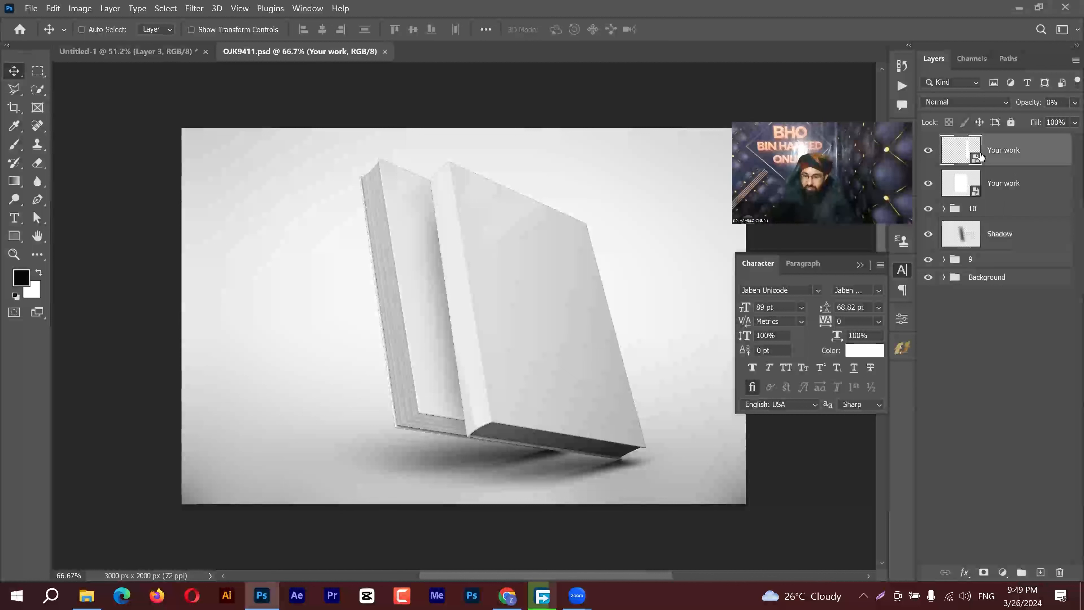
left_click(970, 184)
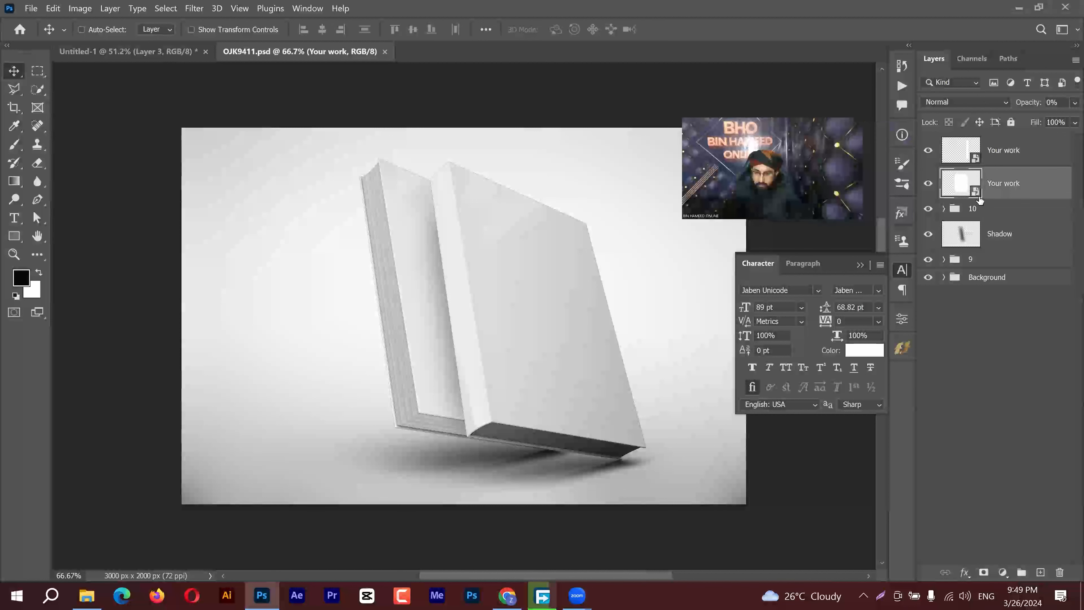
double_click(961, 183)
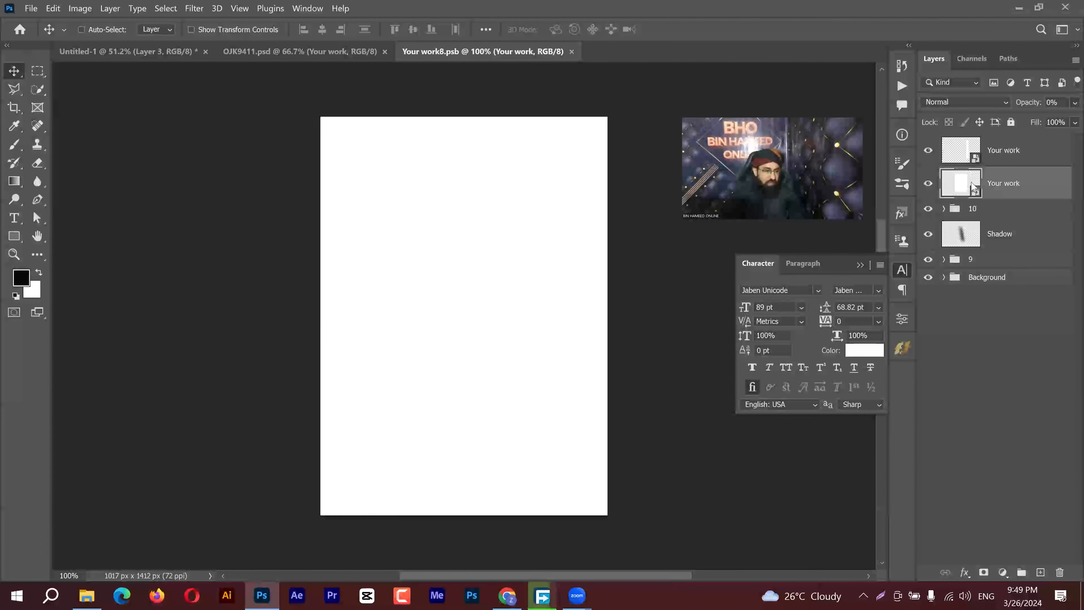
Step: In Untitled-1, select the layers from "کا پیغام" down to Layer 1, merge them with Merge Layers, and undo the merge
left_click(190, 52)
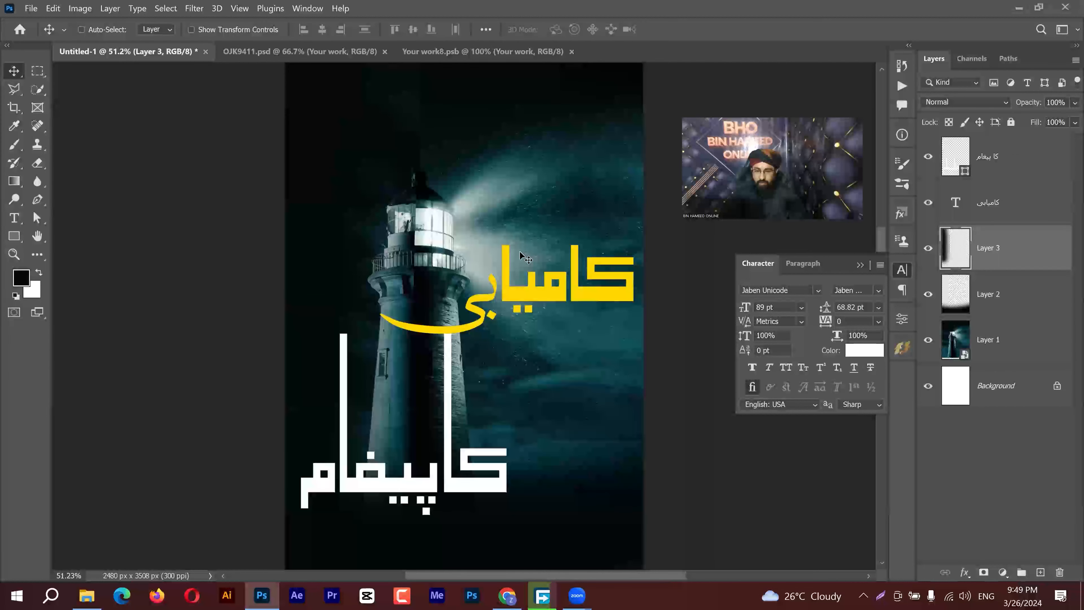
left_click(999, 152)
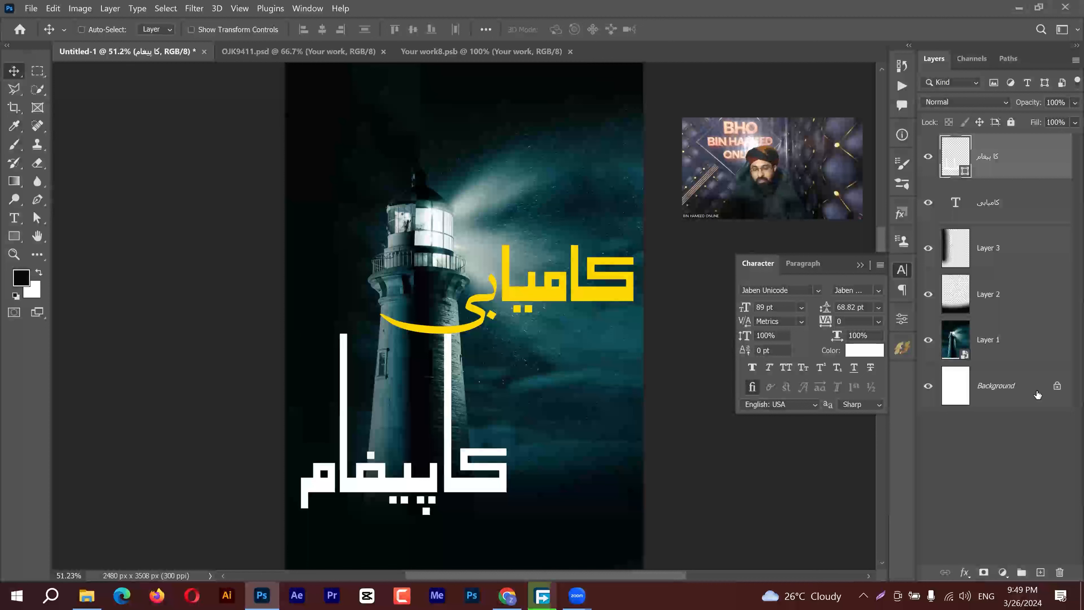
left_click(1017, 347, "shift")
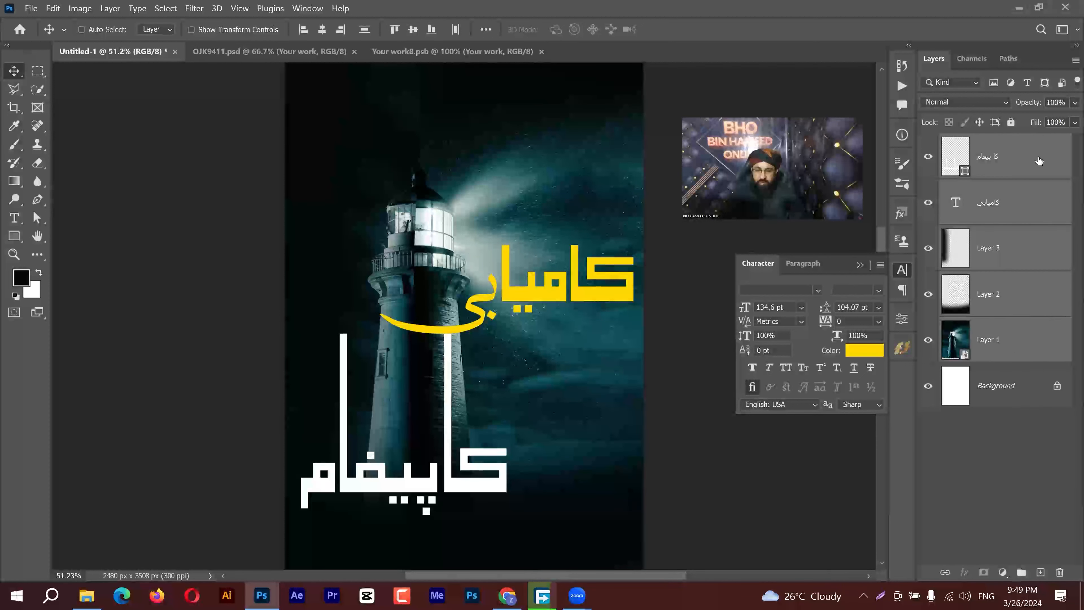
right_click(1067, 301)
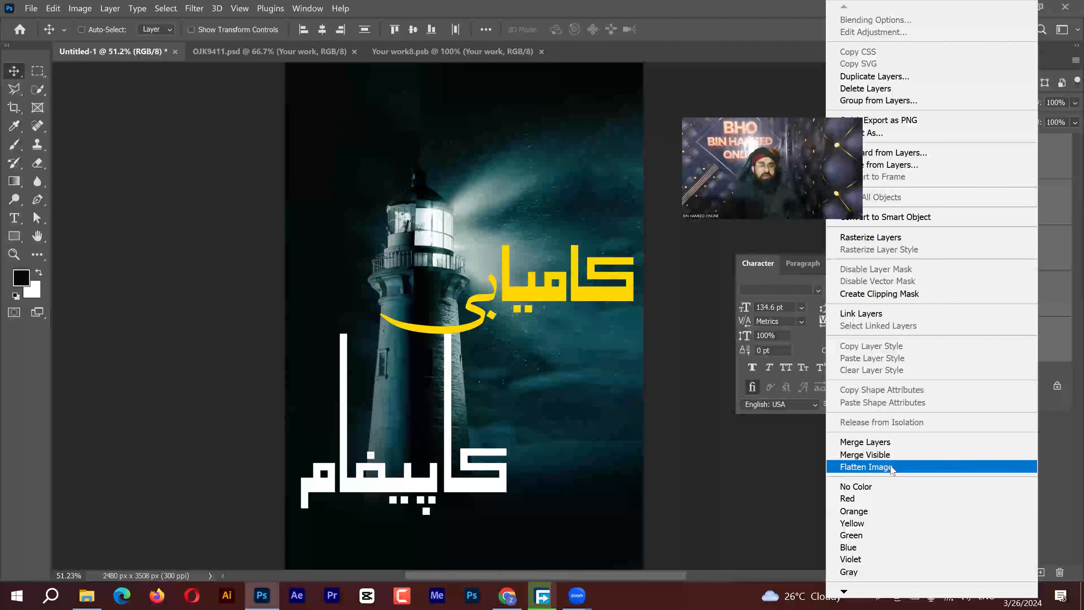
left_click(896, 442)
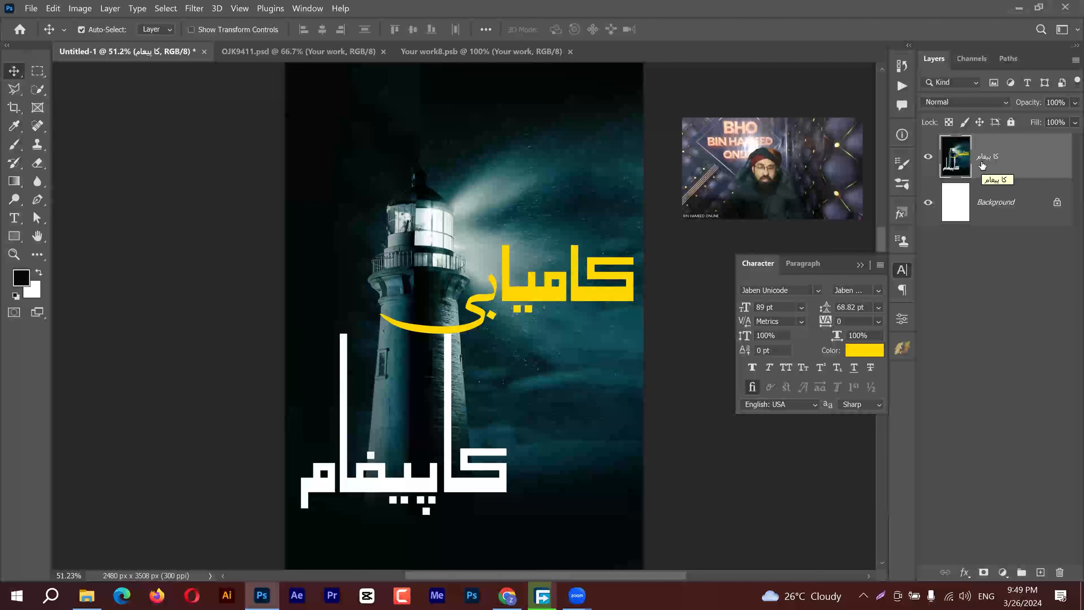
key("ctrl+z")
Step: Apply Merge Visible to the whole cover, including the Background, and undo it
right_click(1002, 159)
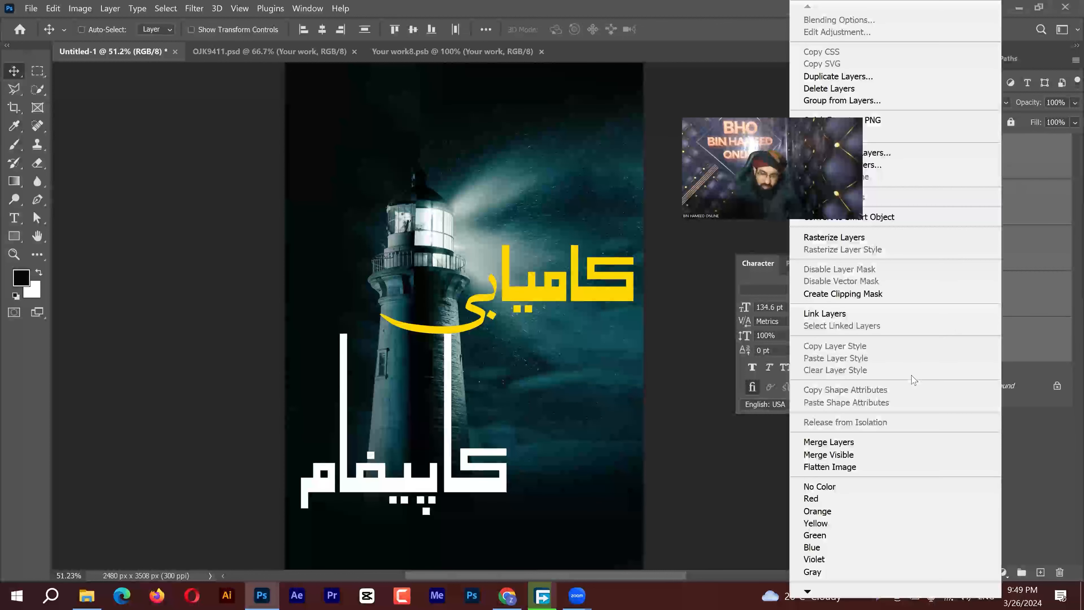
left_click(851, 455)
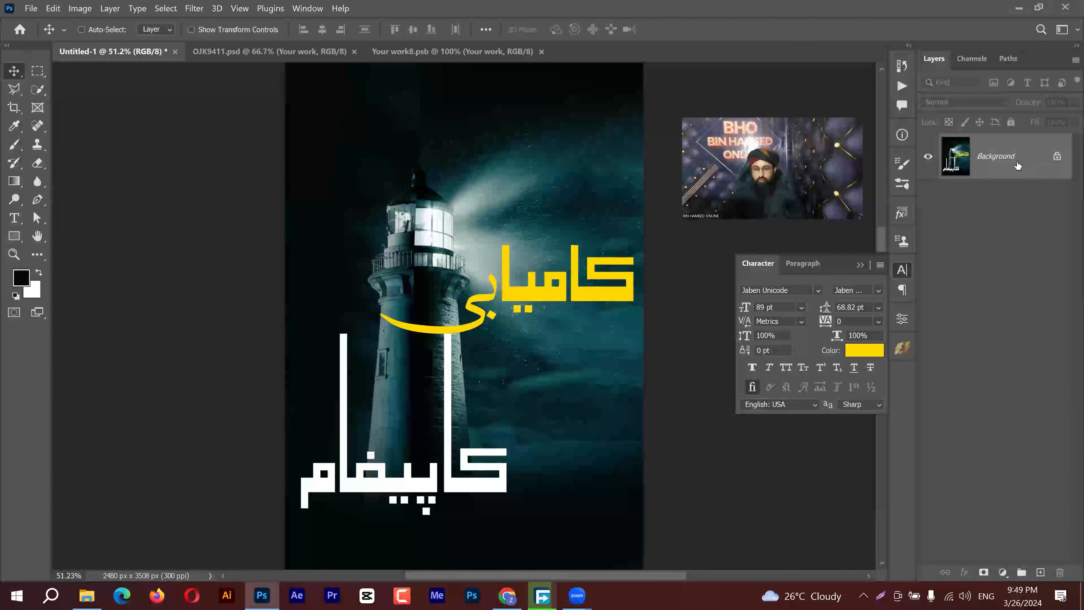
key("ctrl+z")
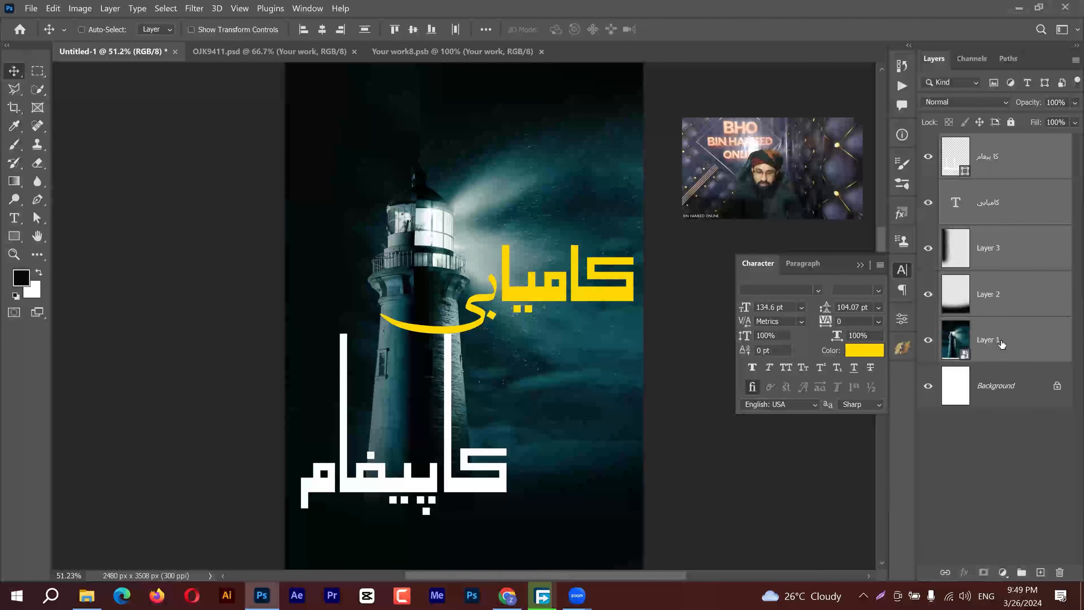
Step: Hide Layer 2, select the layers from Layer 1 up to "کا پیغام", apply Merge Visible, and undo that merge
left_click(928, 294)
left_click(1021, 328)
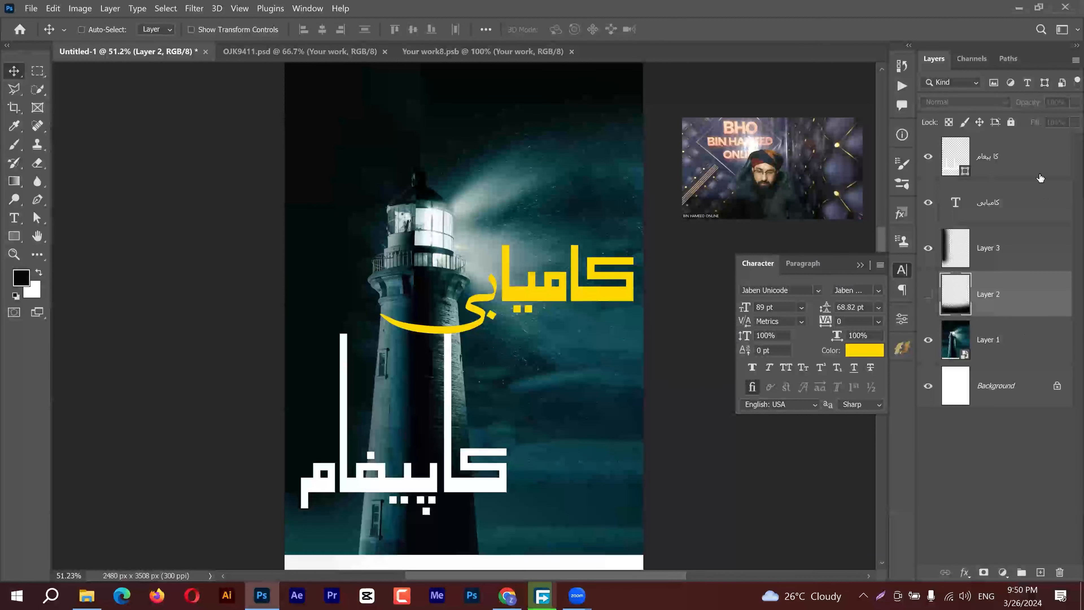
left_click(1033, 159, "shift")
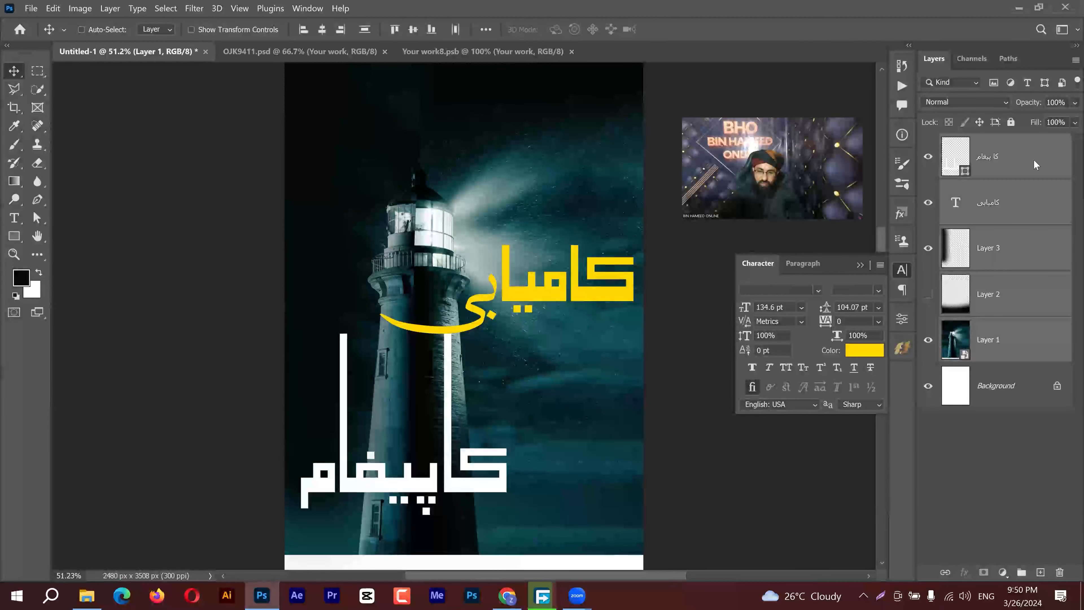
right_click(1033, 159)
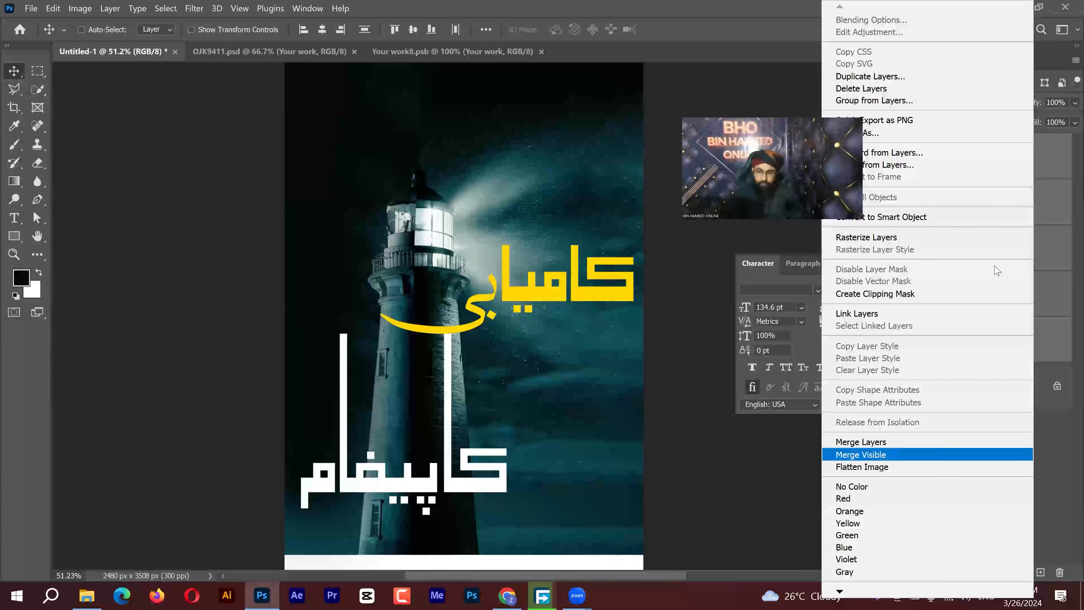
left_click(891, 452)
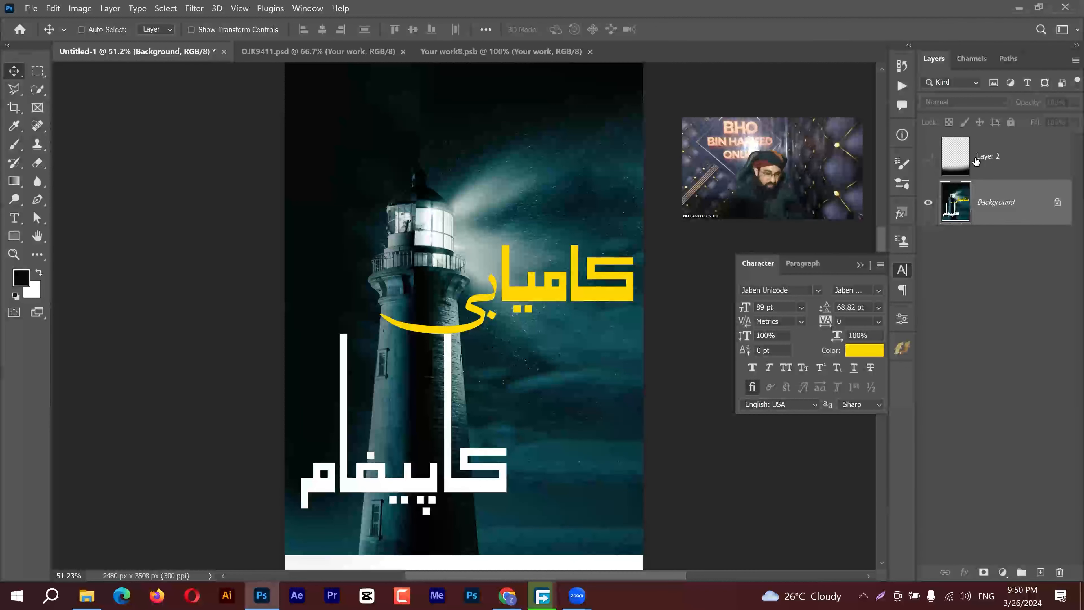
key("ctrl+z")
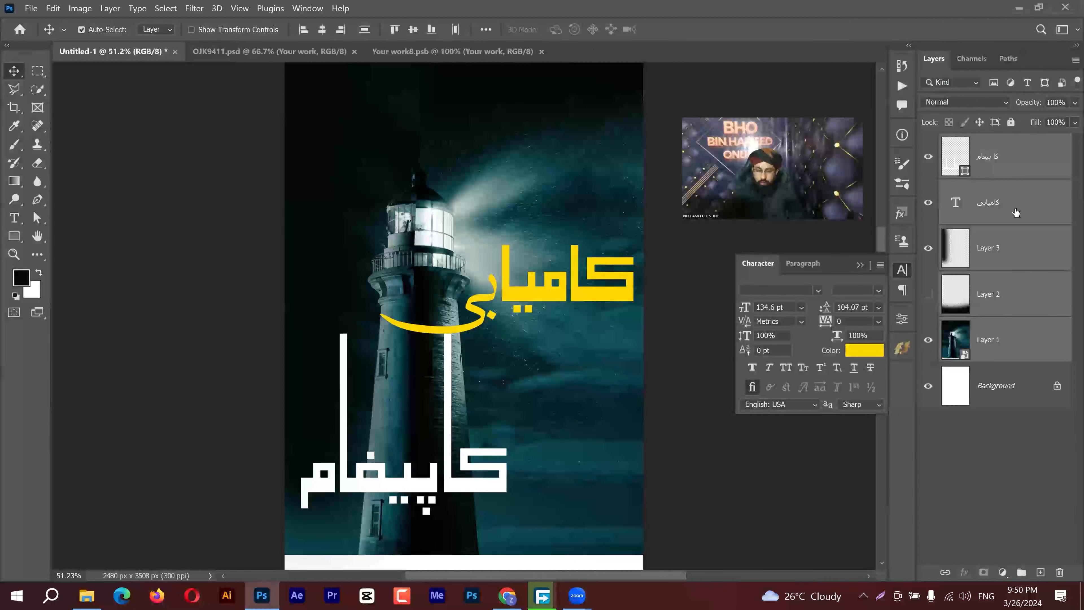
Step: Restore Layer 2's visibility, flatten the cover into a single layer with Flatten Image, and undo the flattening
right_click(1031, 171)
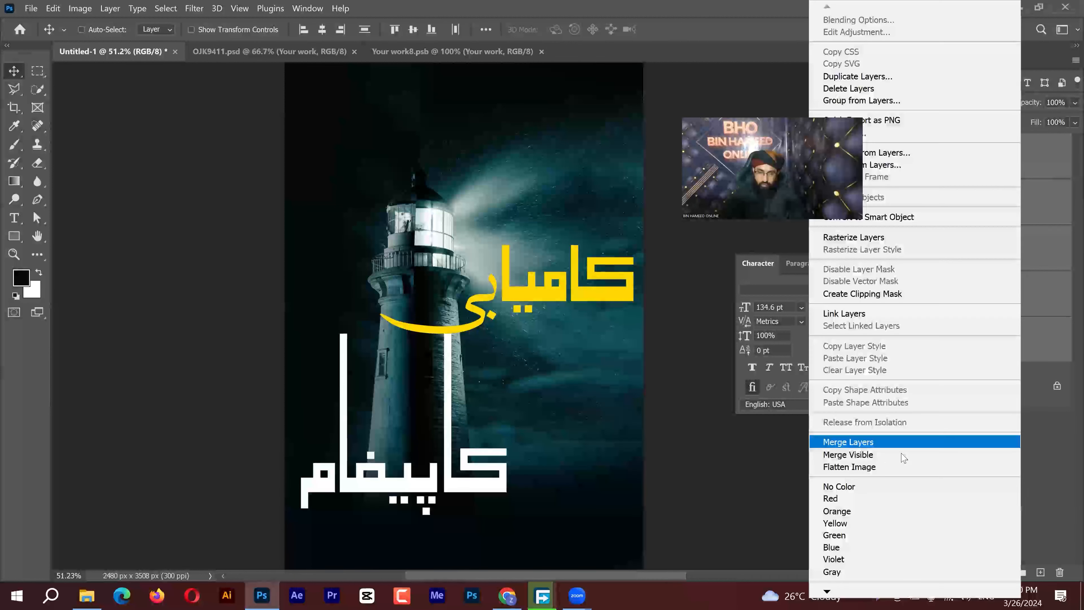
left_click(870, 463)
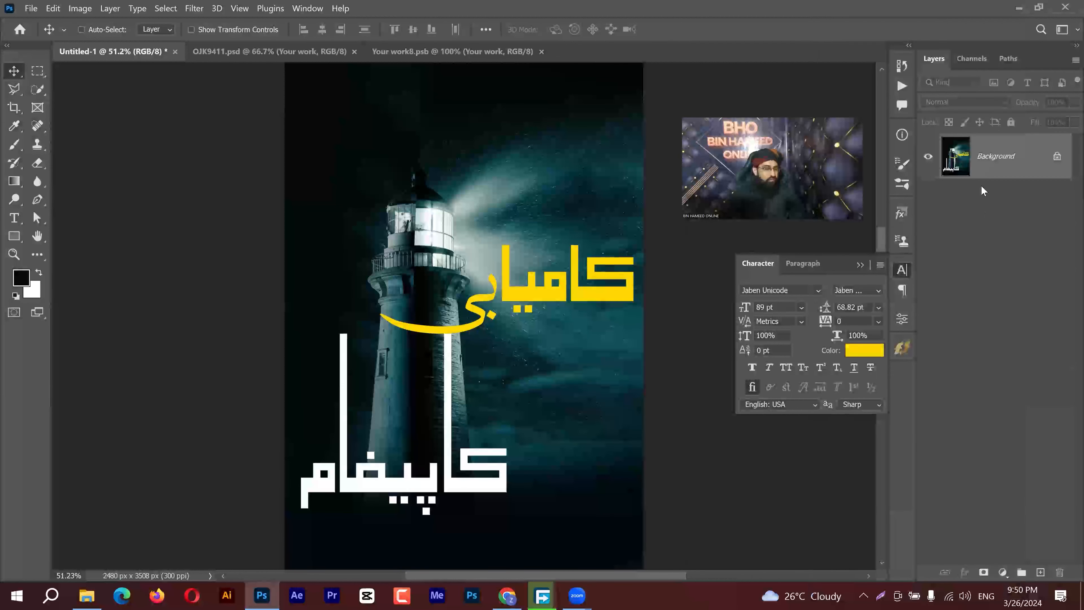
key("ctrl+z")
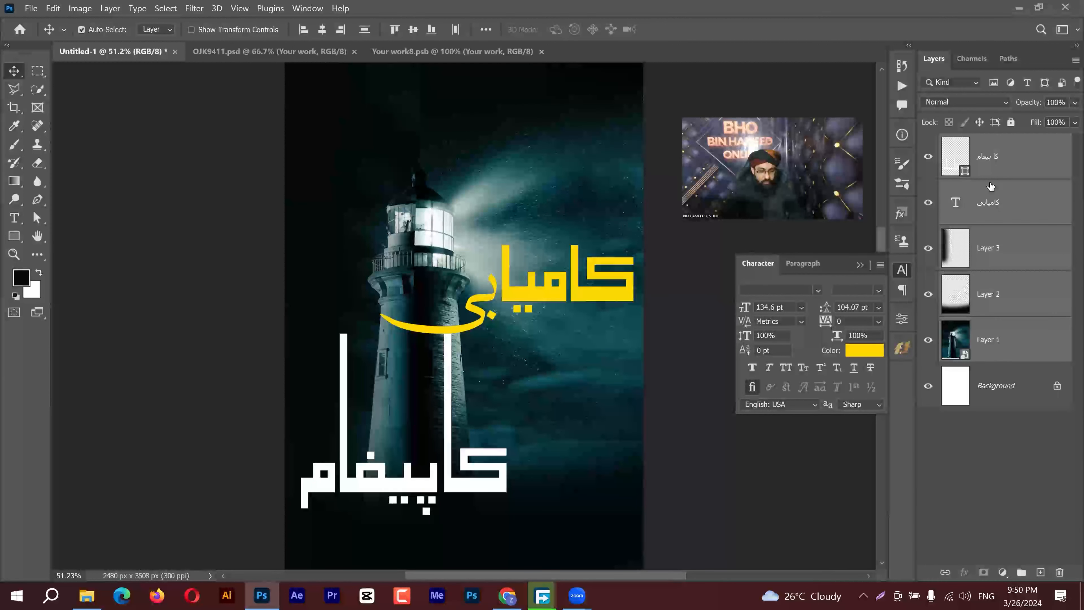
Step: Merge the selected layers from Layer 1 up to "کا پیغام" once more and undo that merge
key("ctrl+e")
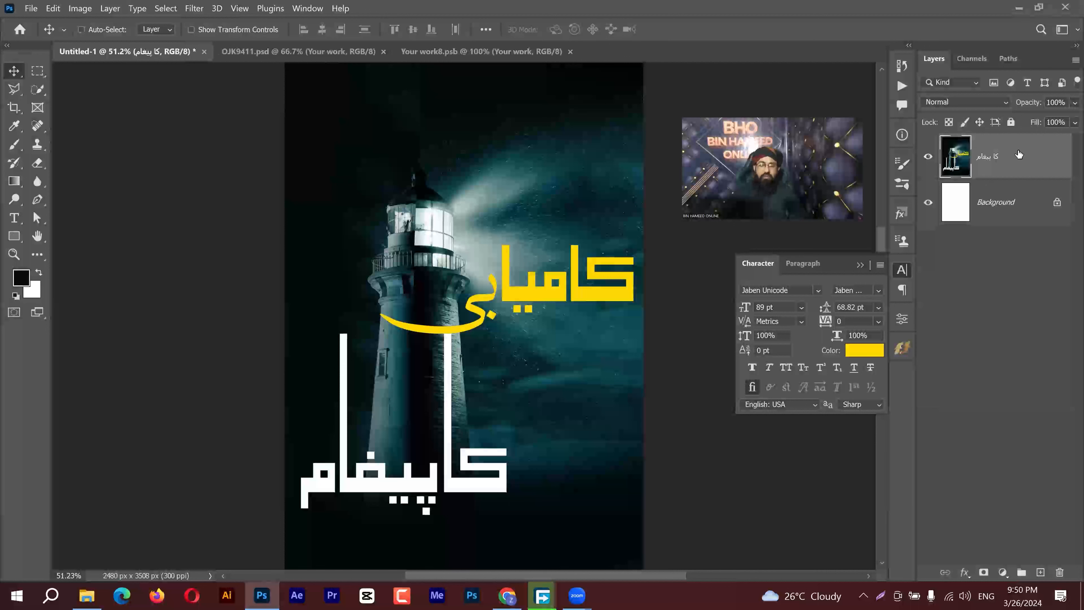
key("ctrl+z")
right_click(1040, 158)
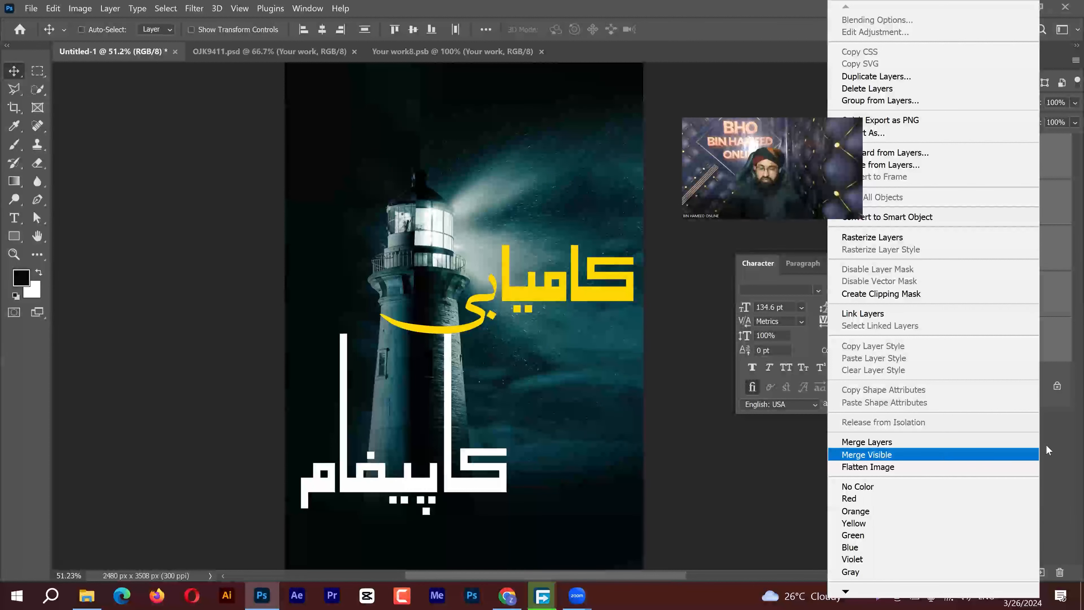
left_click(1051, 429)
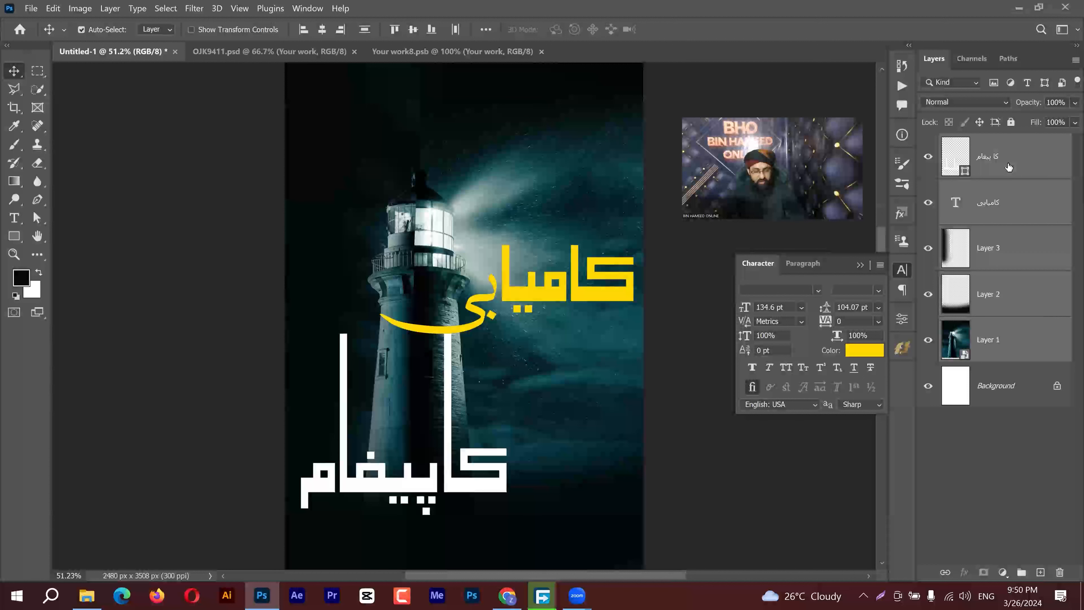
Step: Stamp the visible layers into a new layer, paint over the lighthouse with a soft black brush, and delete that layer
key("ctrl+shift+alt+e")
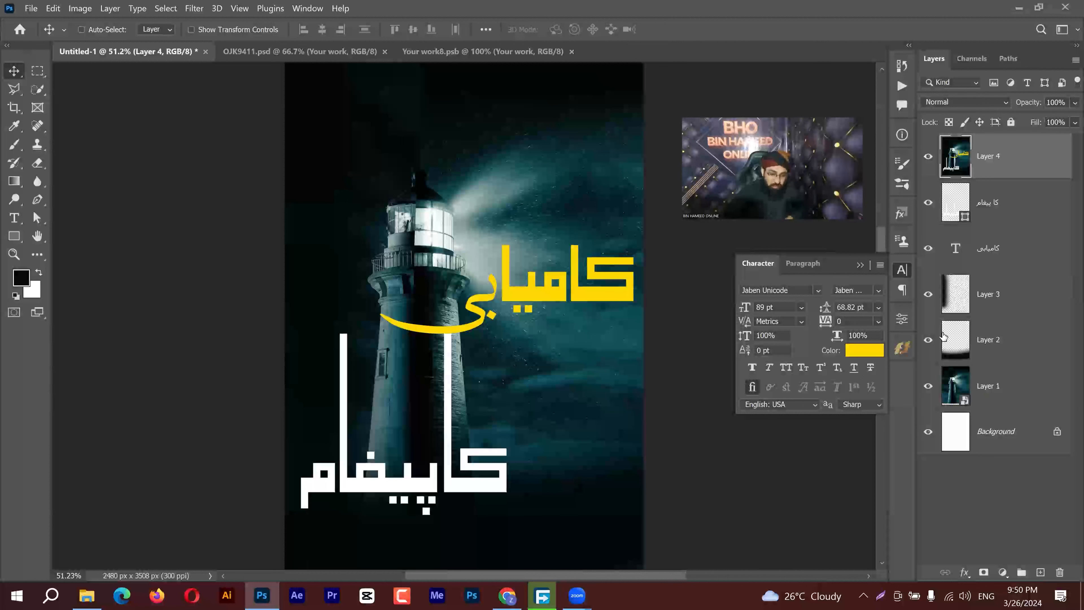
left_click(12, 147)
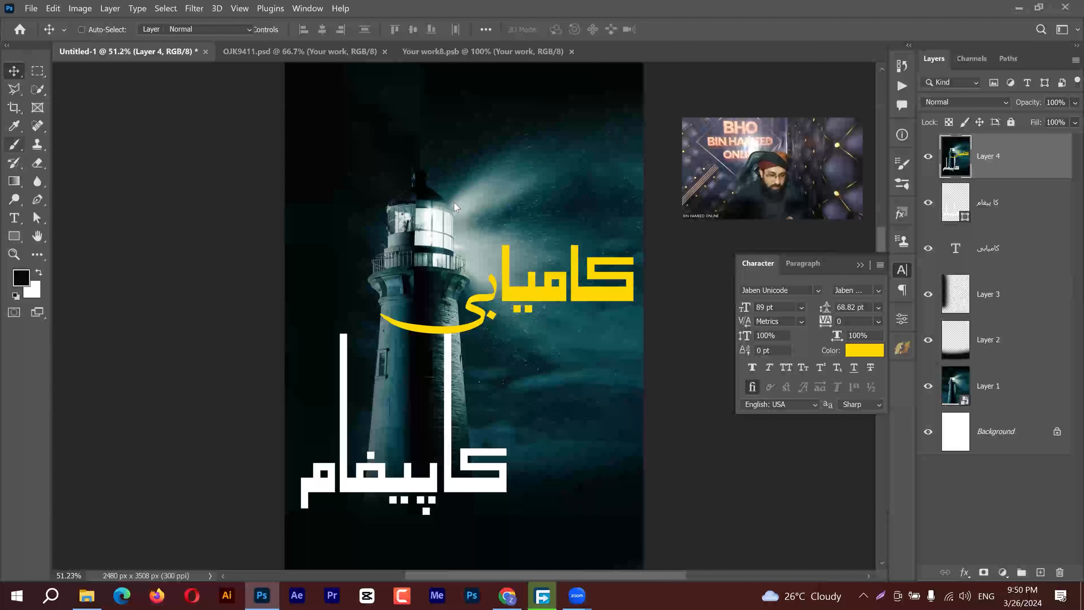
left_click(490, 278)
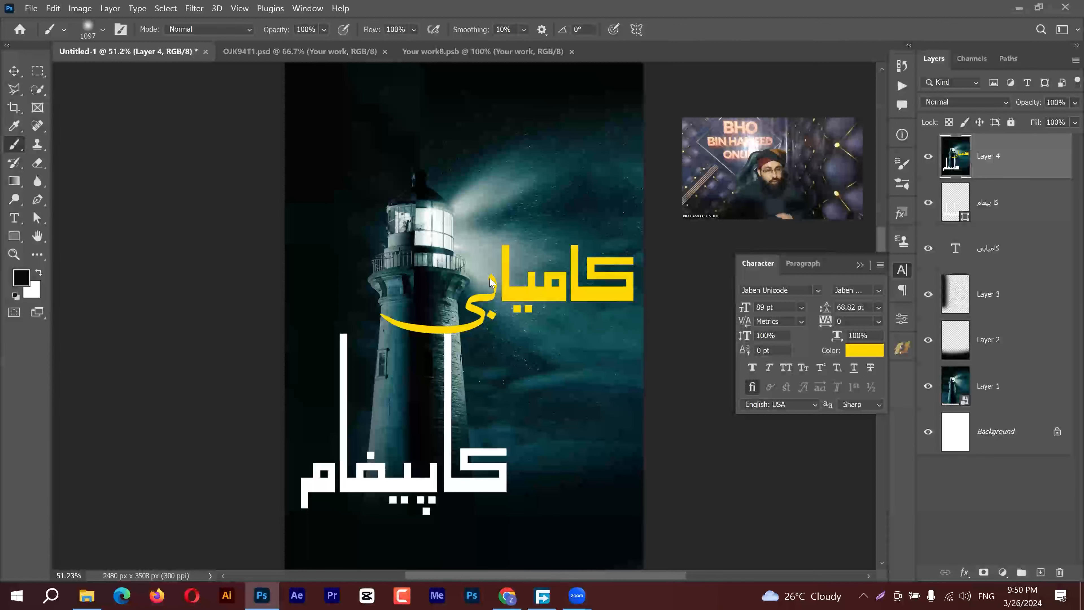
left_click_drag(452, 255, 490, 270)
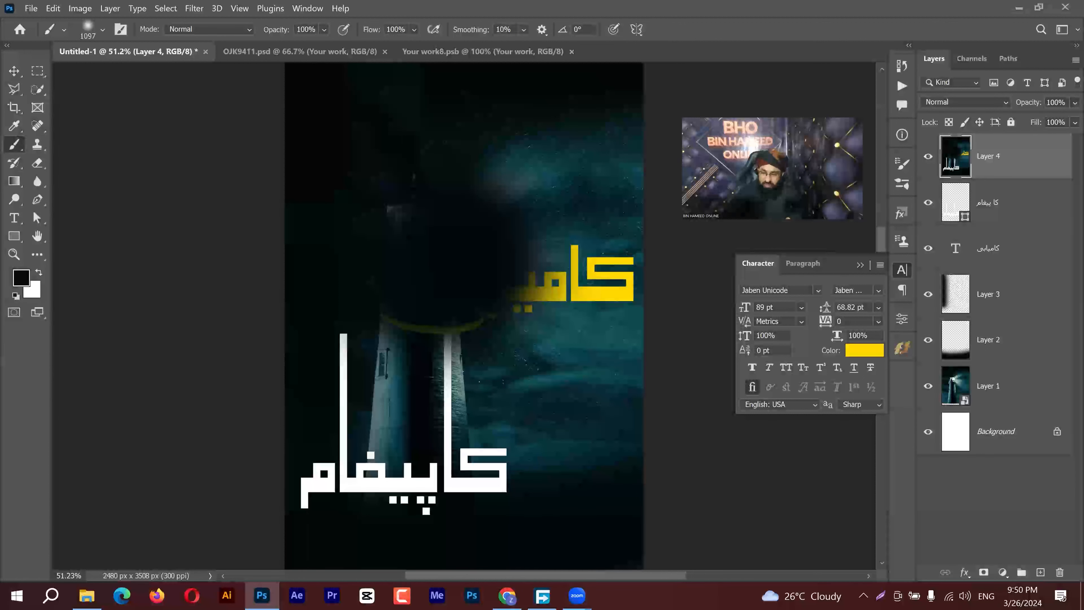
key("Delete")
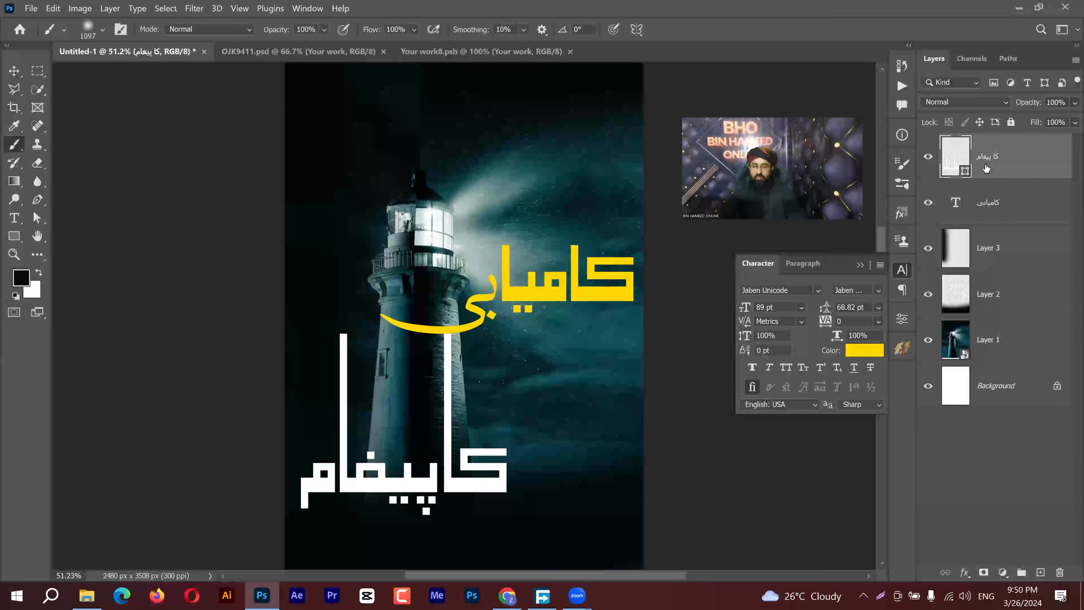
Step: Stamp all visible cover layers into a new layer and copy it into the front-cover document Your work8.psb
key("ctrl+shift+alt+e")
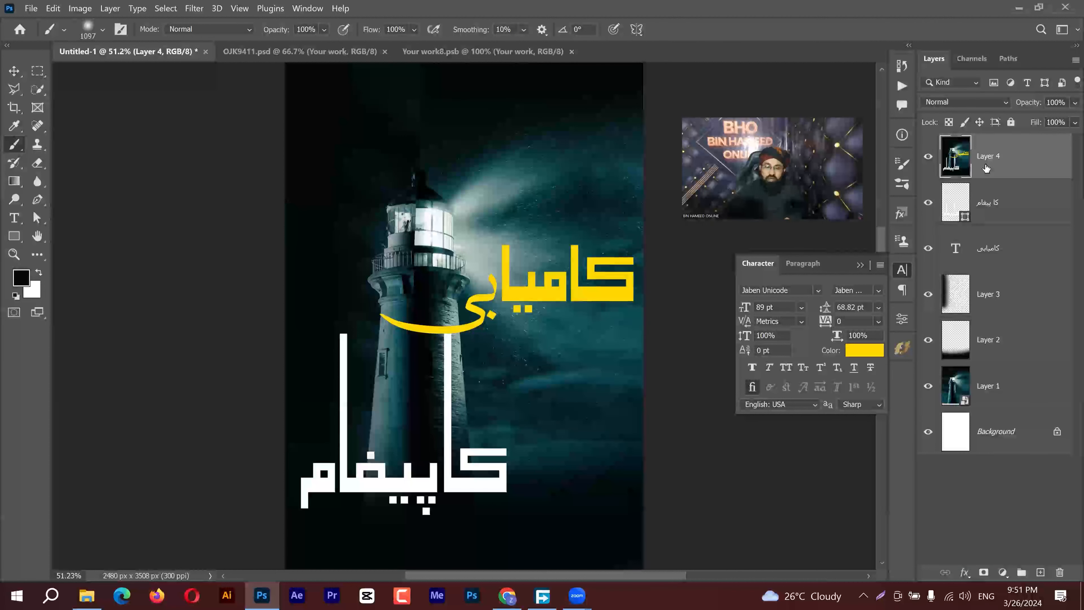
key("v")
mouse_move(562, 257)
left_mouse_down()
mouse_move(363, 301)
mouse_move(431, 178)
mouse_move(523, 223)
mouse_move(545, 218)
mouse_move(511, 53)
mouse_move(515, 343)
mouse_move(520, 334)
left_mouse_up()
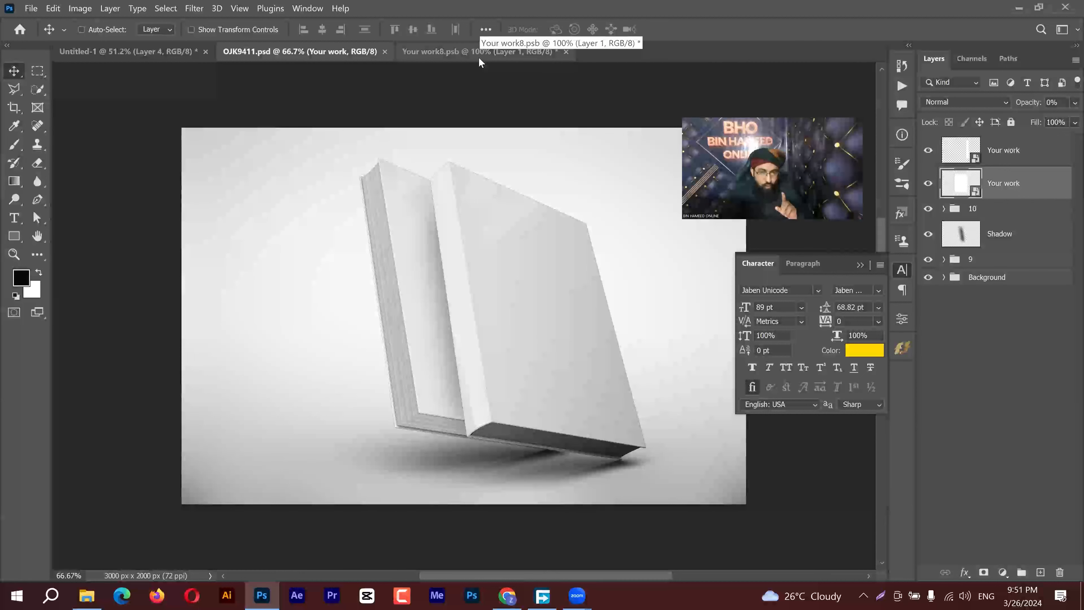
left_click(478, 57)
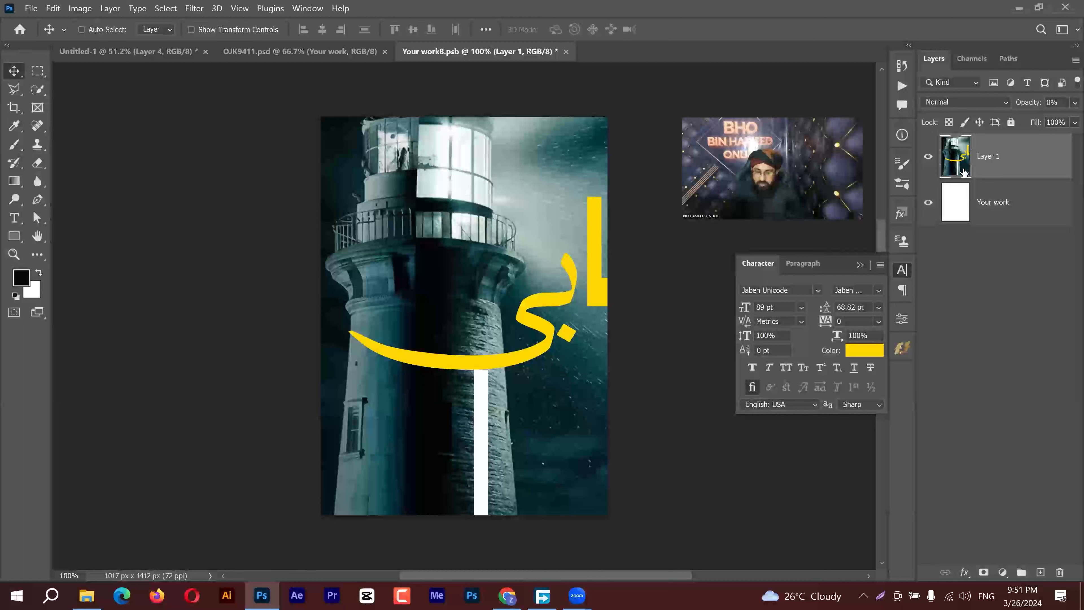
key("ctrl+shift+Tab")
left_click(514, 54)
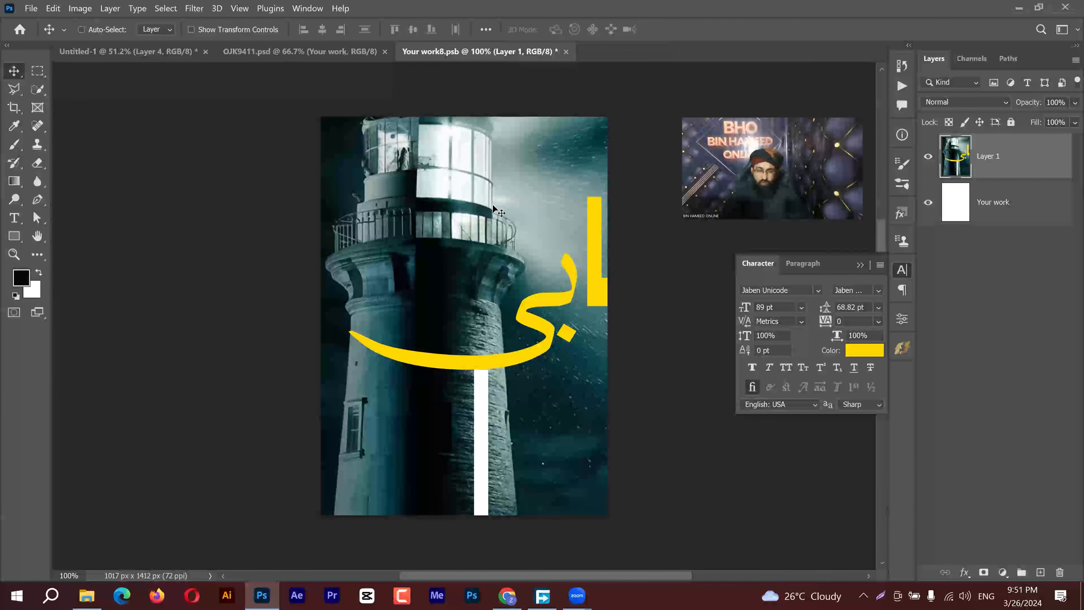
key("ctrl+s")
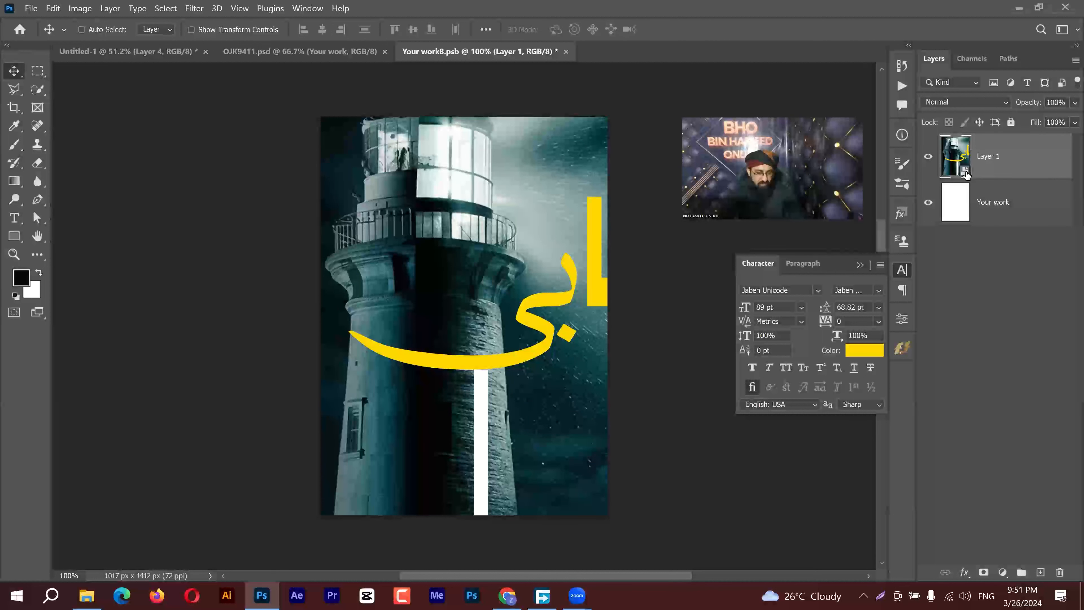
Step: Scale the lighthouse cover in Your work8.psb proportionally to 41.01% and position it so it fills the whole canvas
key("ctrl+t")
left_click_drag(238, 341, 337, 332)
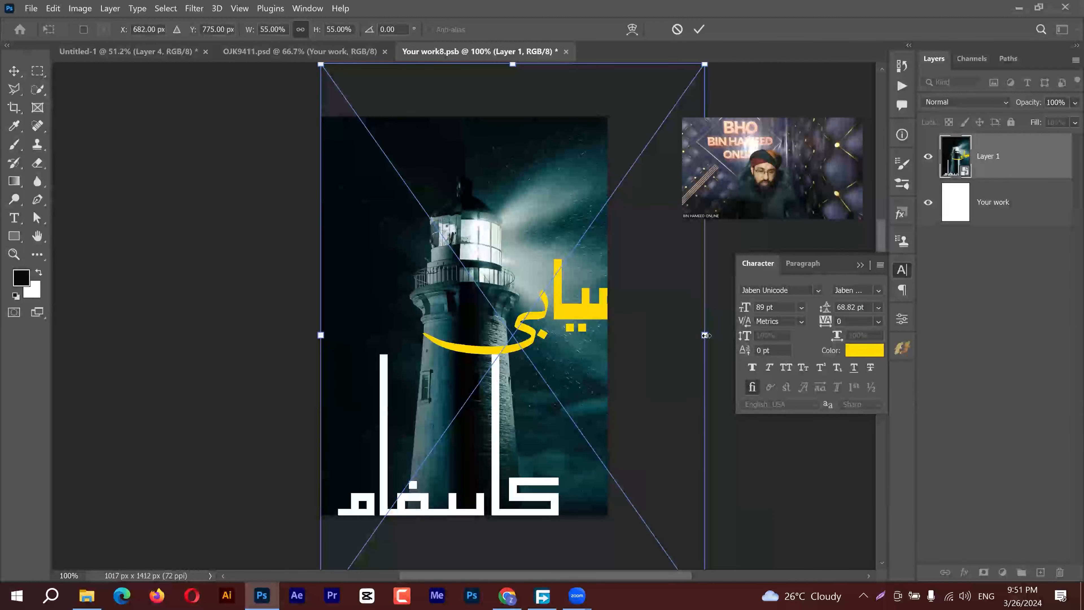
left_click_drag(660, 334, 613, 340)
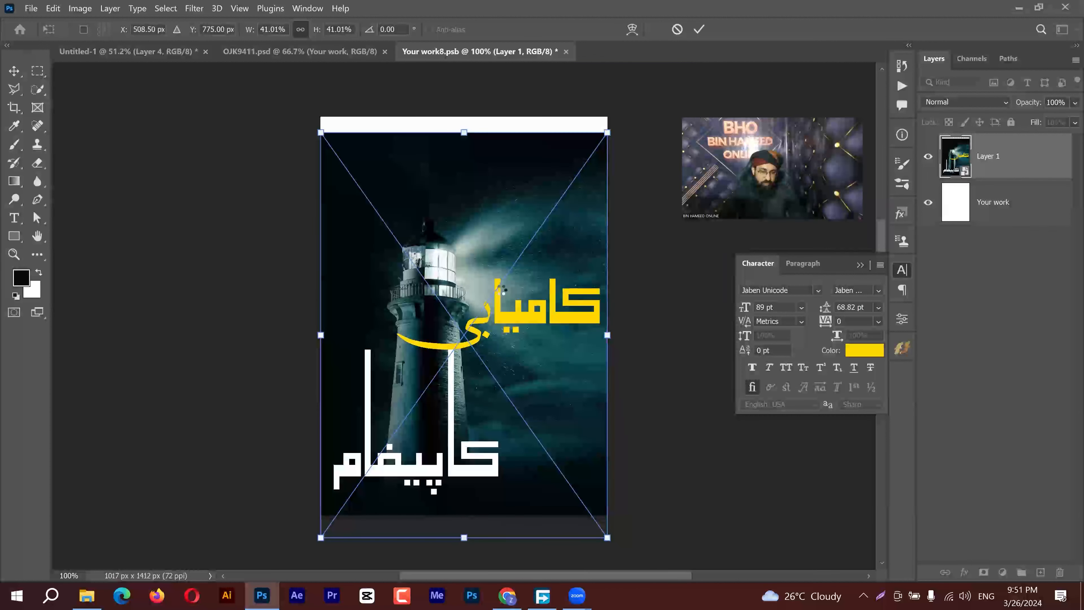
left_click_drag(503, 290, 502, 267)
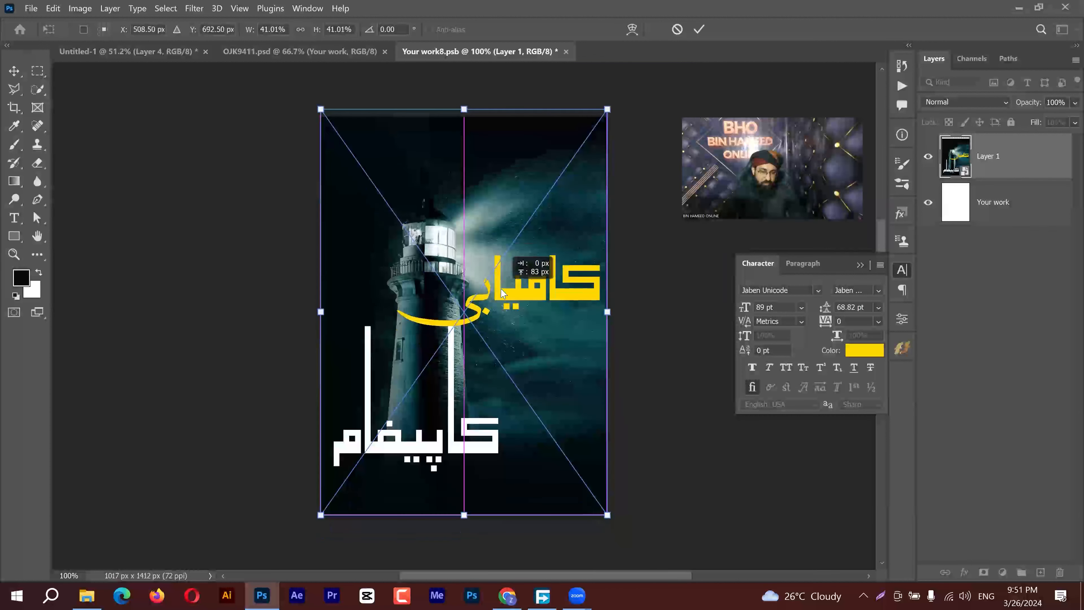
left_click(698, 30)
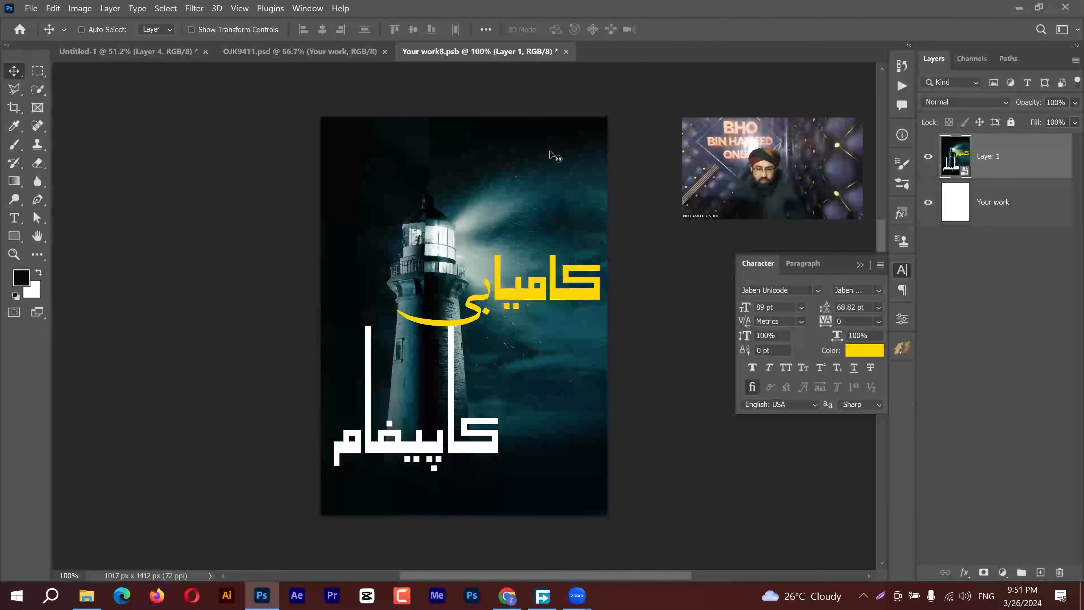
Step: Float Your work8.psb in its own window and arrange it beside the book mockup so both are visible
left_click_drag(525, 55, 727, 72)
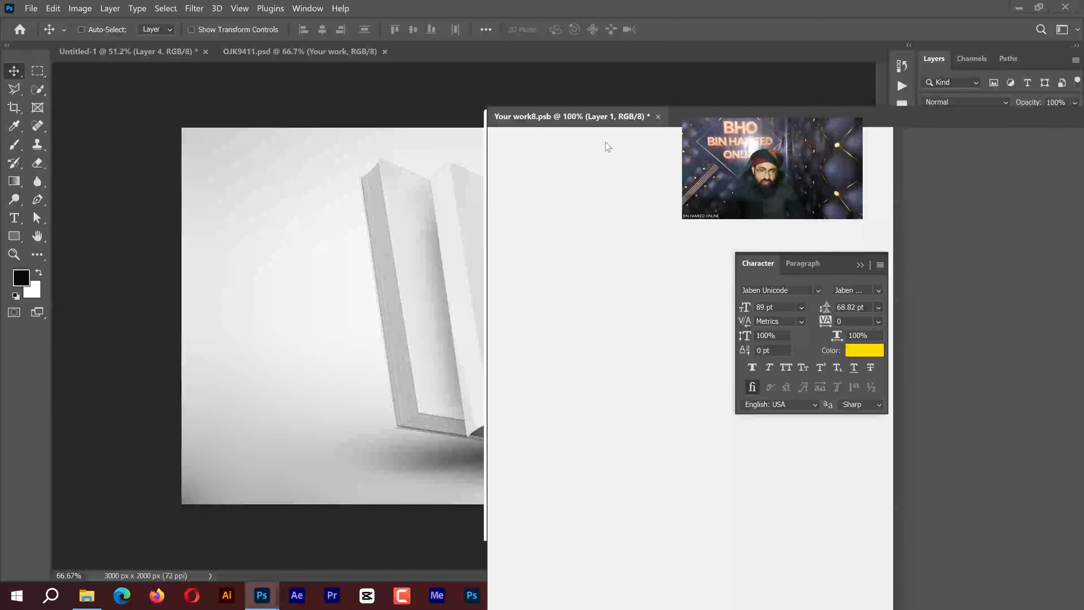
left_click_drag(611, 118, 745, 98)
left_click_drag(550, 78, 698, 101)
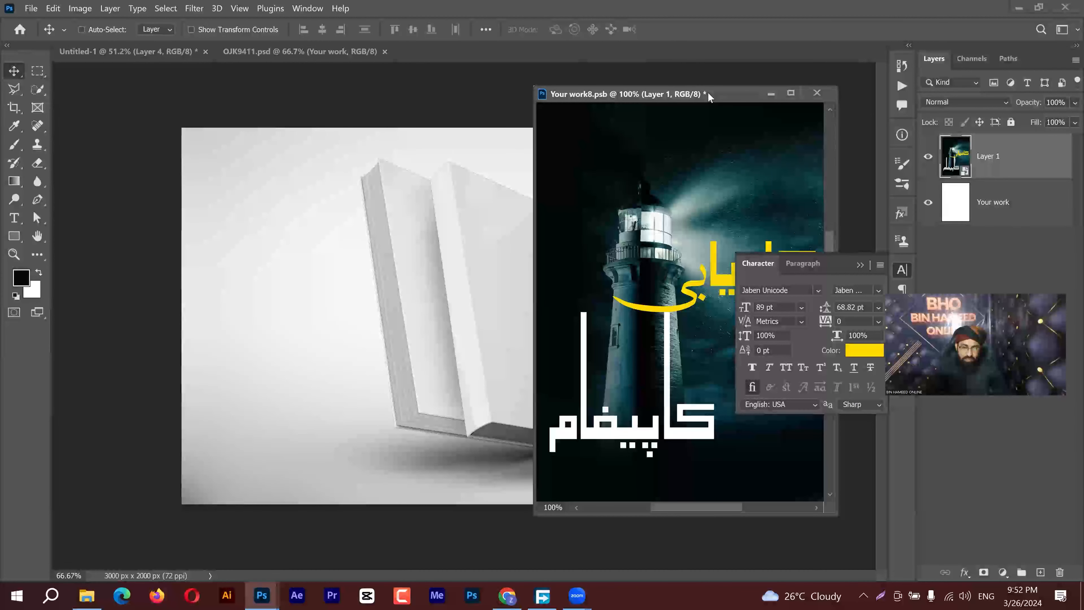
left_click_drag(708, 92, 765, 80)
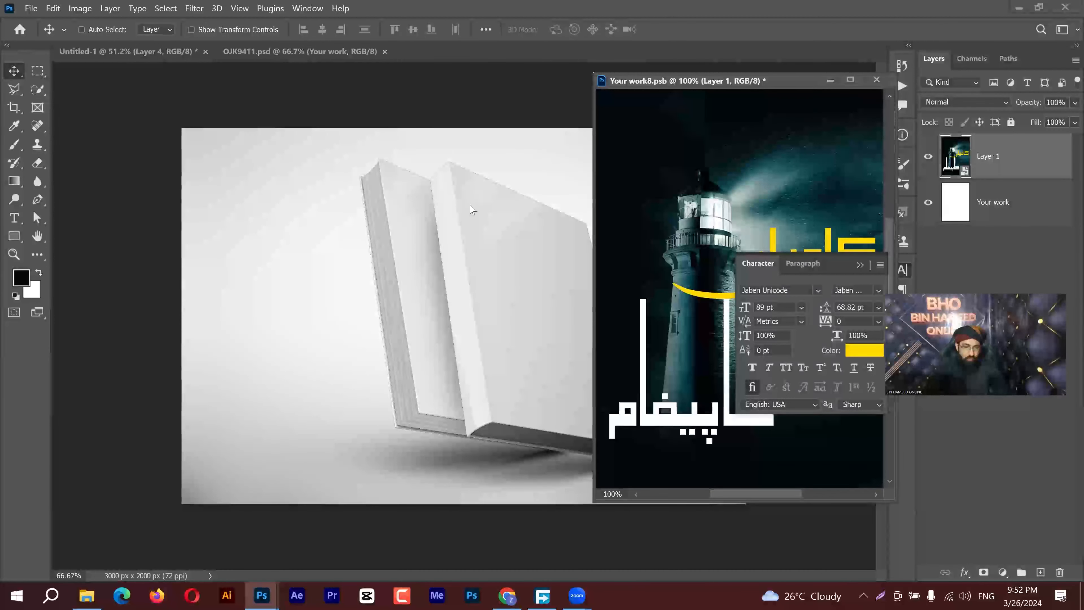
left_click(465, 215)
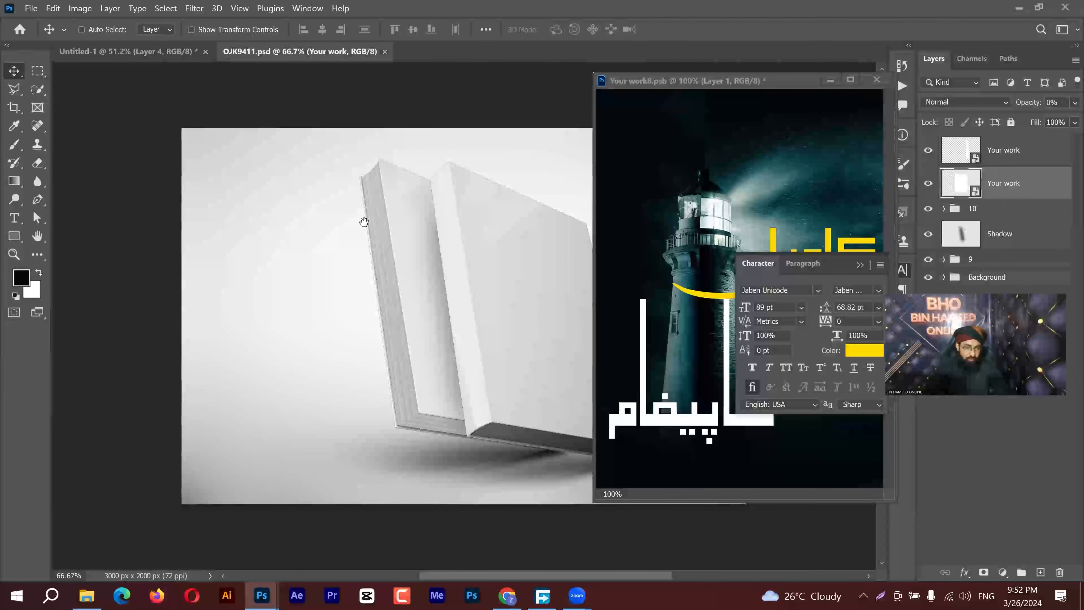
scroll(366, 223, "right", 5)
scroll(466, 218, "left", 5)
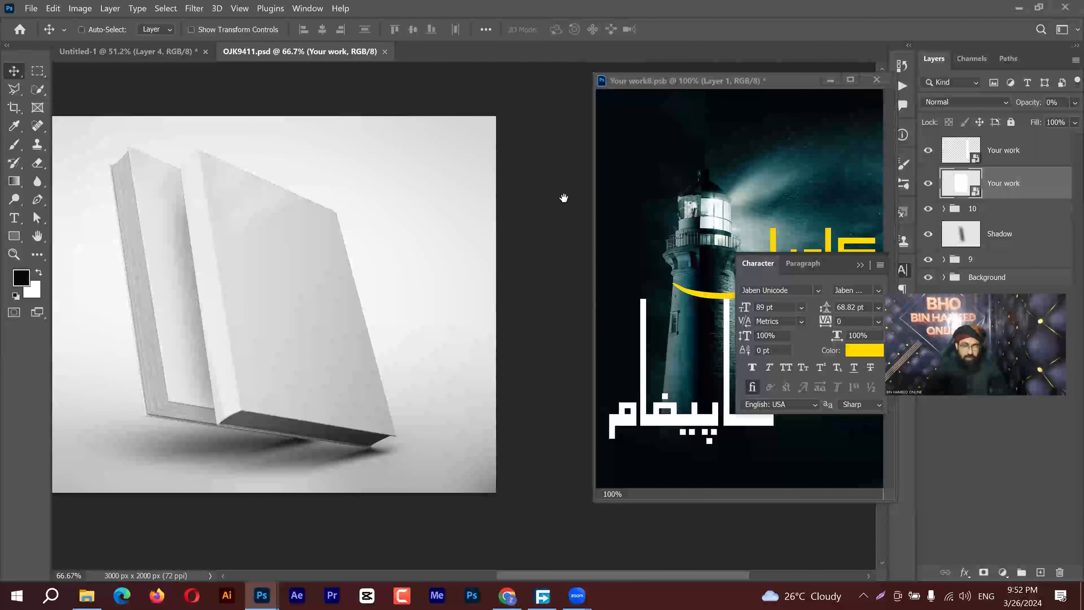
scroll(564, 198, "left", 2)
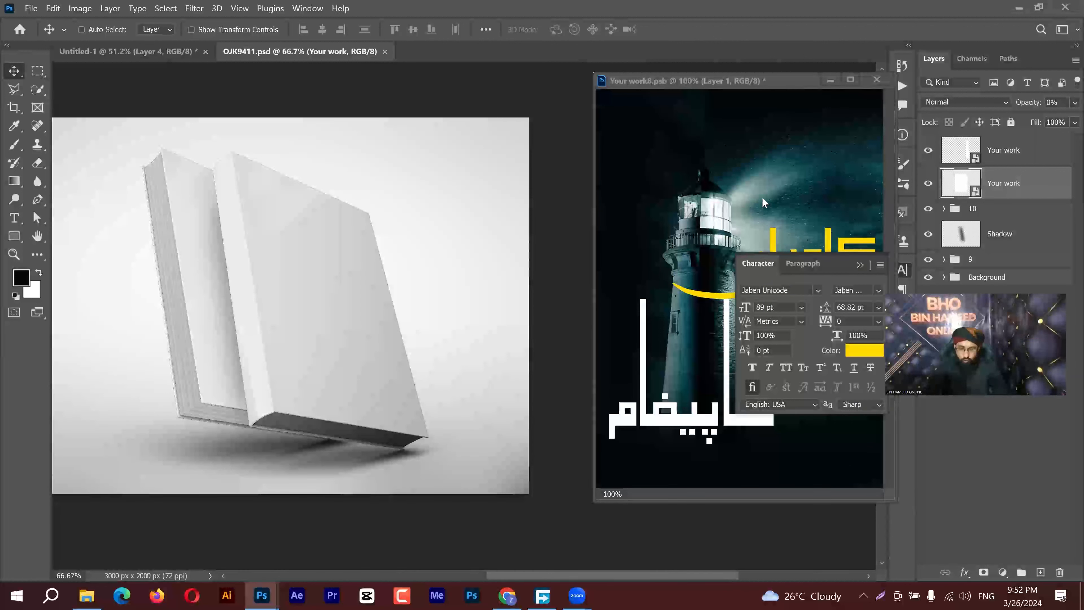
Step: Compare Your work8.psb without and with the cover by hiding Layer 1 and showing it again
left_click(742, 192)
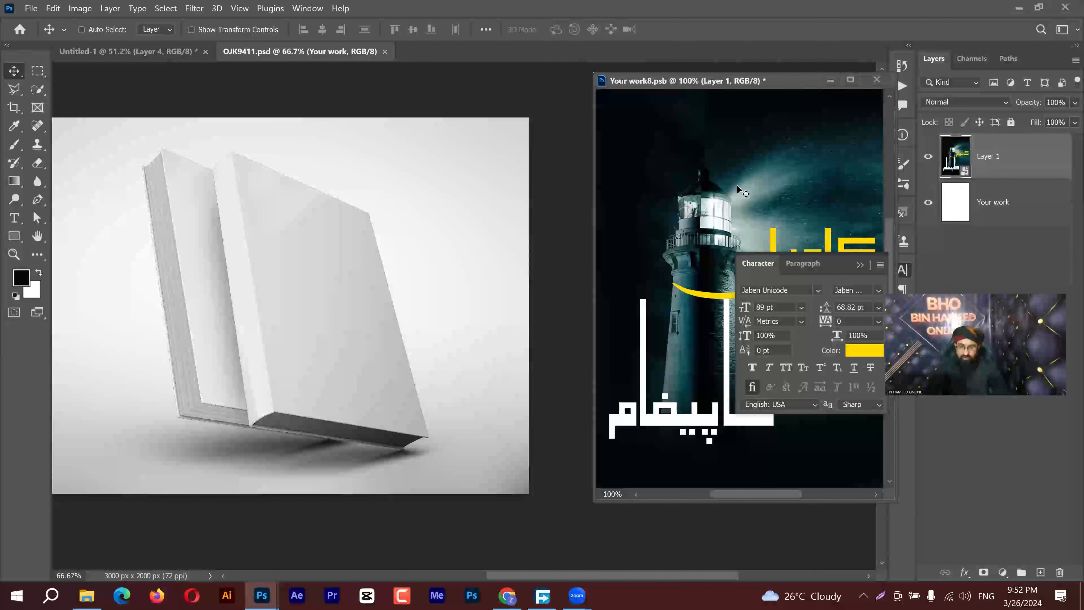
left_click(928, 157)
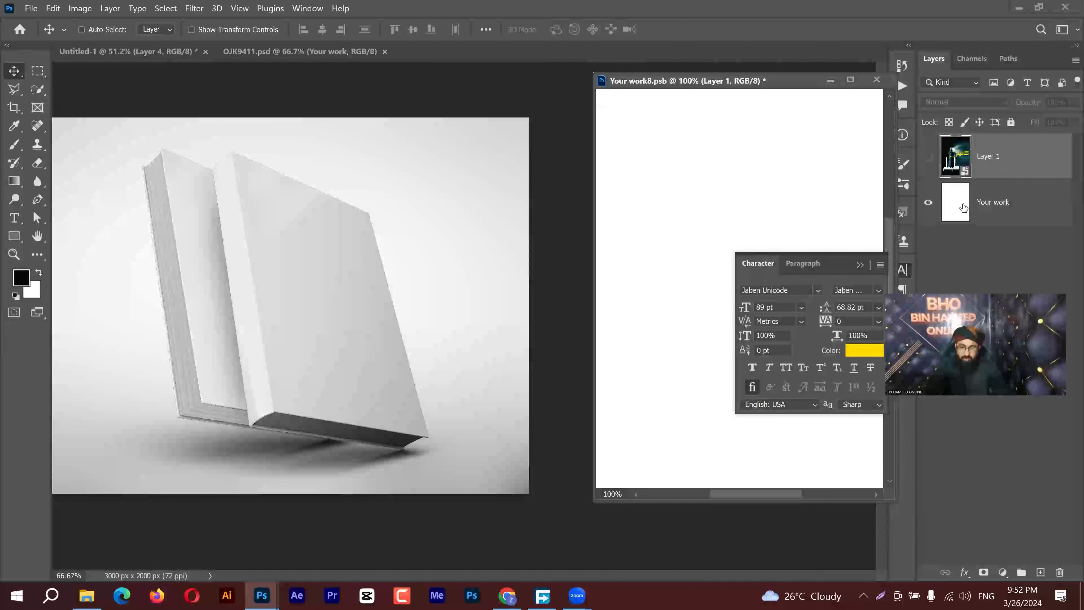
scroll(757, 228, "down", 2)
left_click(928, 157)
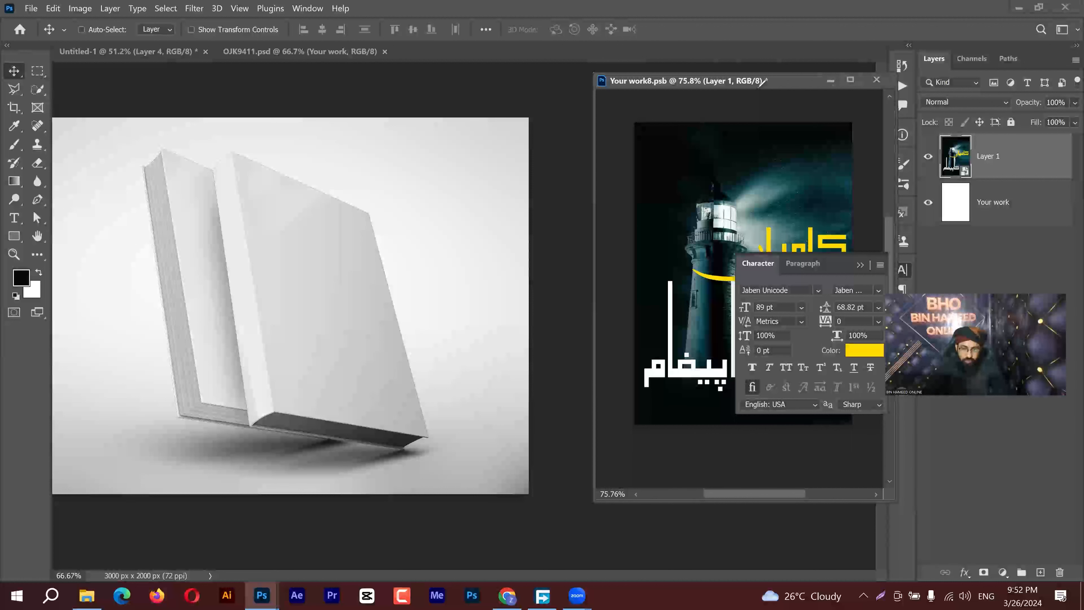
Step: Save Your work8.psb to apply the cover to the mockup's front, and close its window
left_click_drag(769, 75, 770, 63)
left_click_drag(764, 56, 775, 56)
key("ctrl+z")
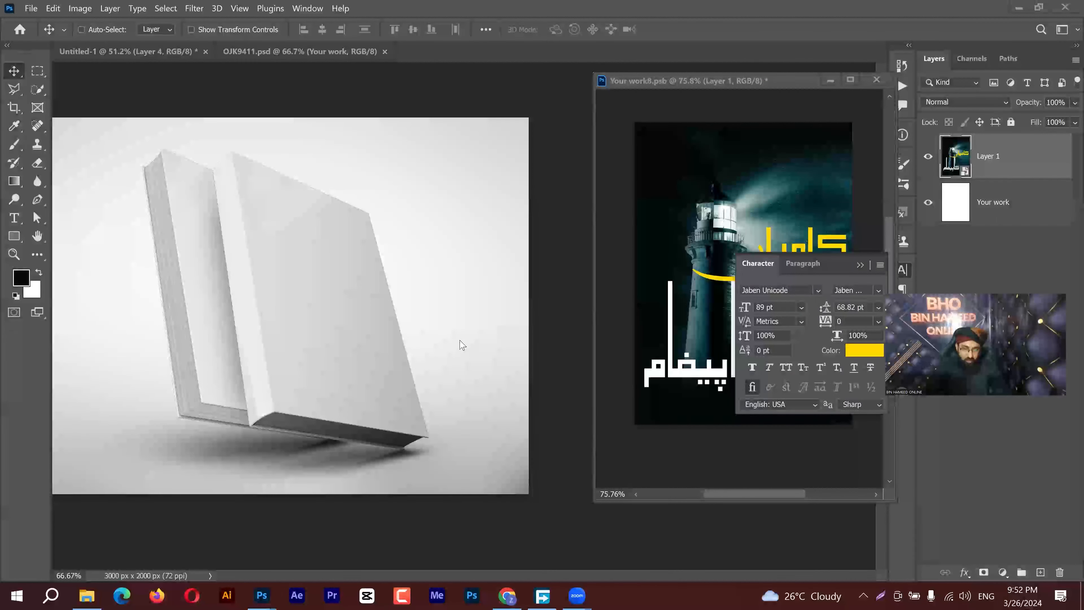
left_click(693, 200)
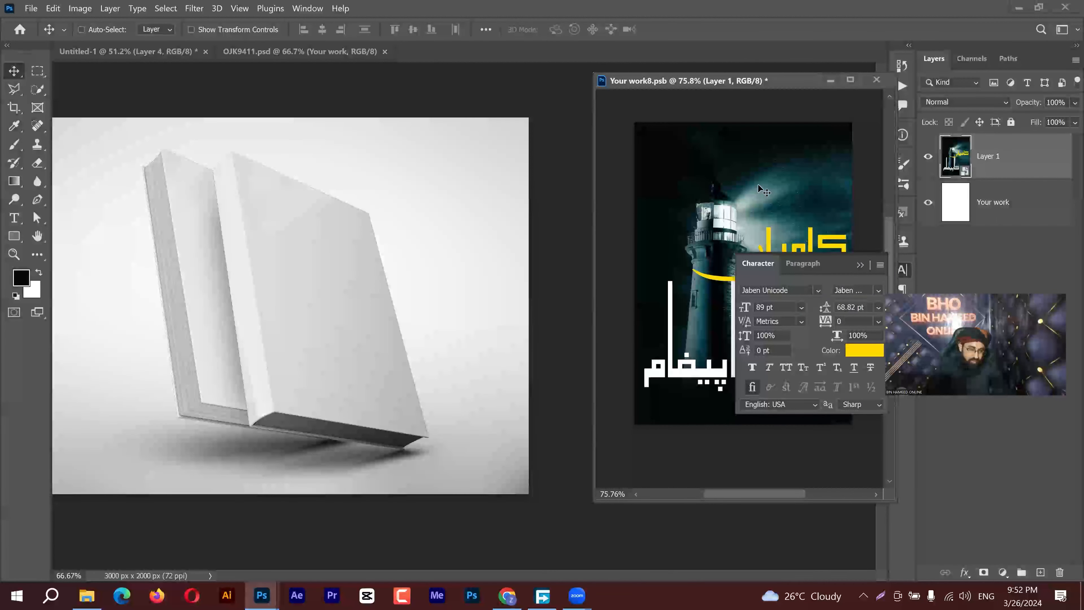
key("ctrl+s")
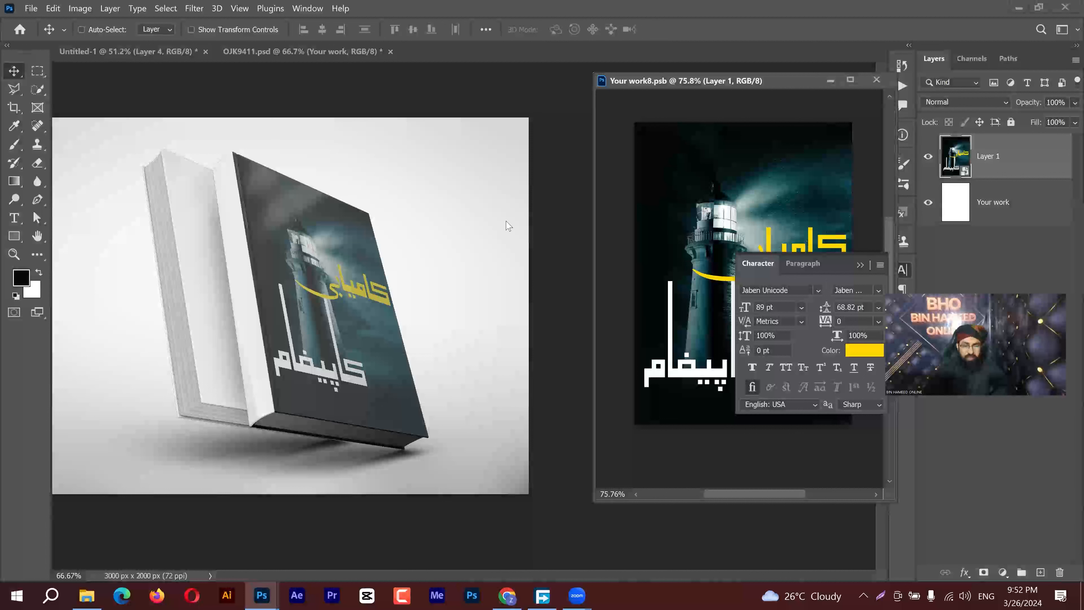
left_click(879, 81)
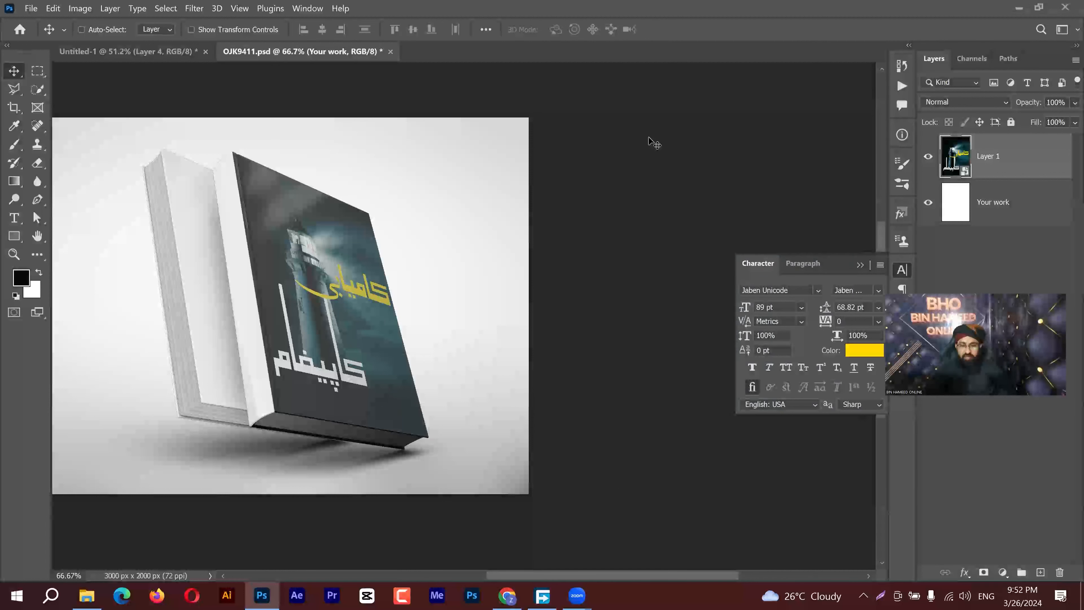
Step: Open the spine's smart object, Your work9.psb, and copy the merged cover Layer 4 from Untitled-1 into it
left_click(969, 150)
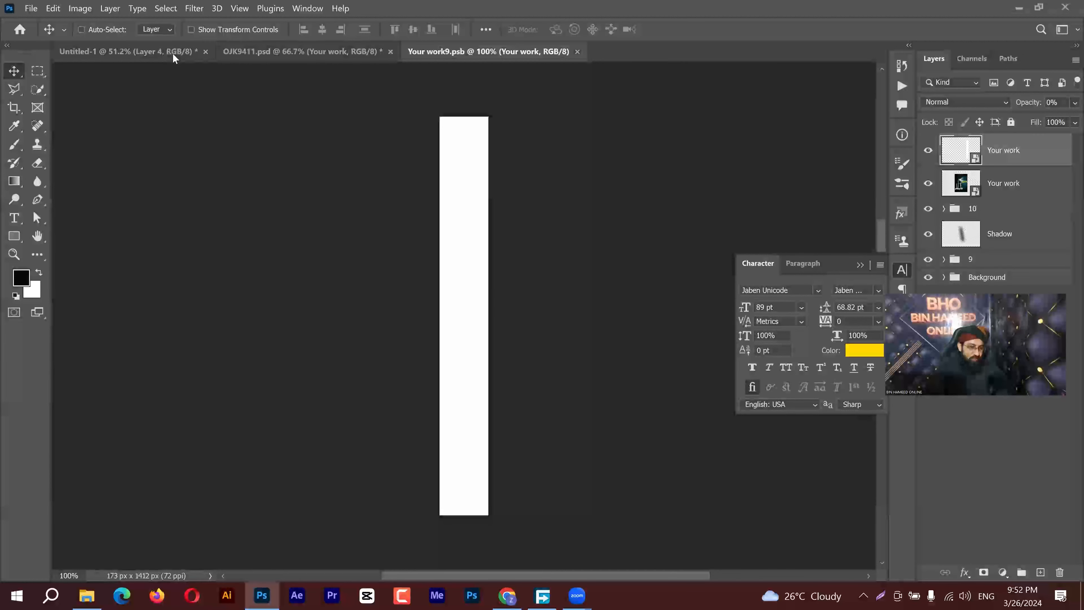
left_click(174, 52)
left_click_drag(489, 50, 489, 50)
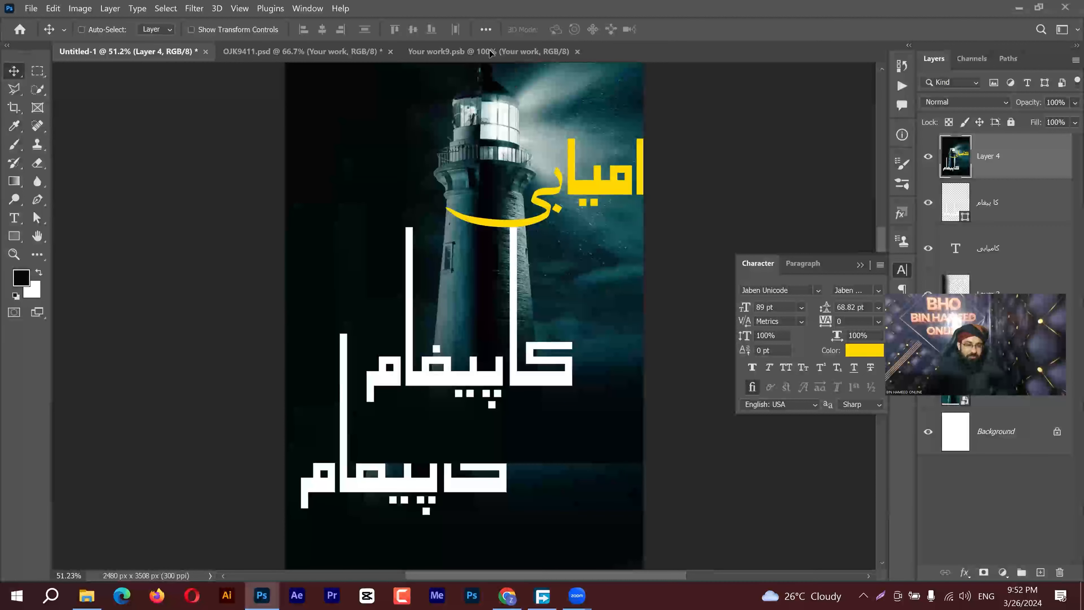
left_click_drag(489, 246, 517, 297)
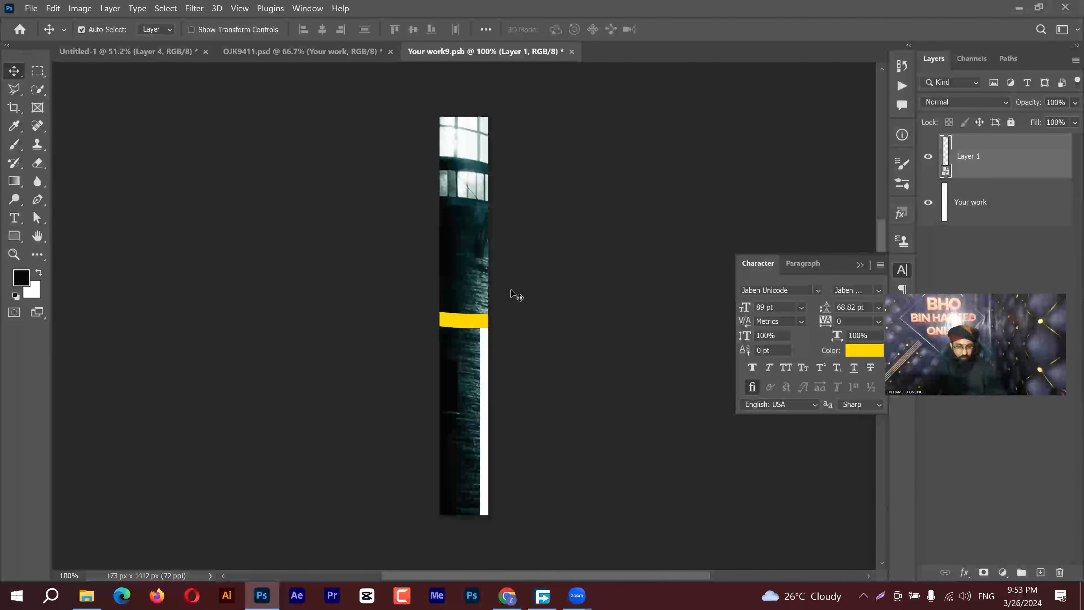
Step: Scale down and reposition the cover in Your work9.psb so its dark left edge fills the spine strip
key("ctrl+t")
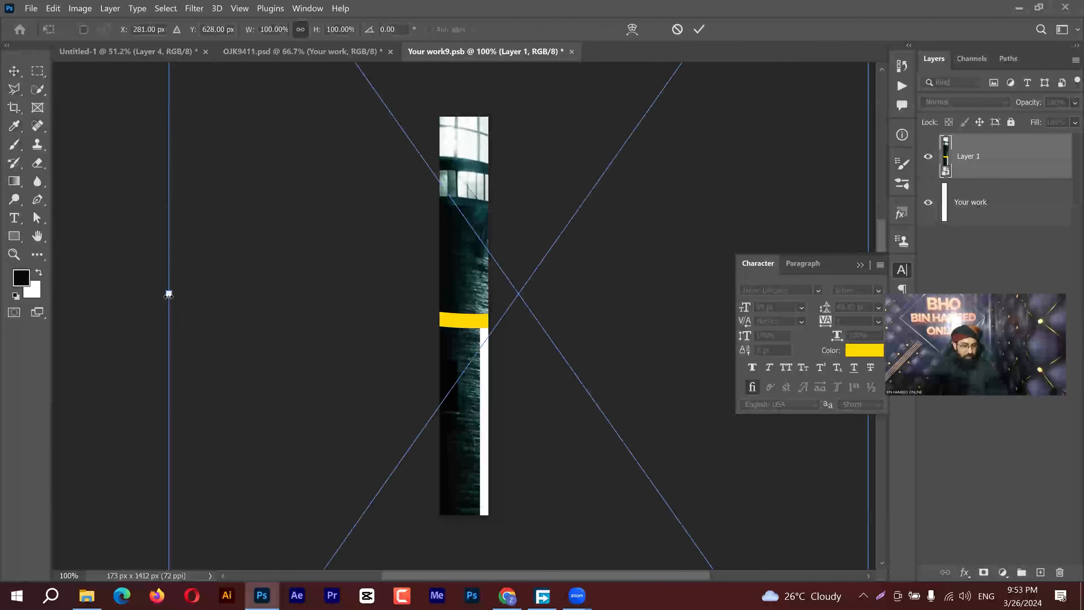
left_click_drag(169, 294, 412, 300)
left_click_drag(481, 286, 510, 263)
left_click_drag(652, 418, 725, 527)
left_click(698, 29)
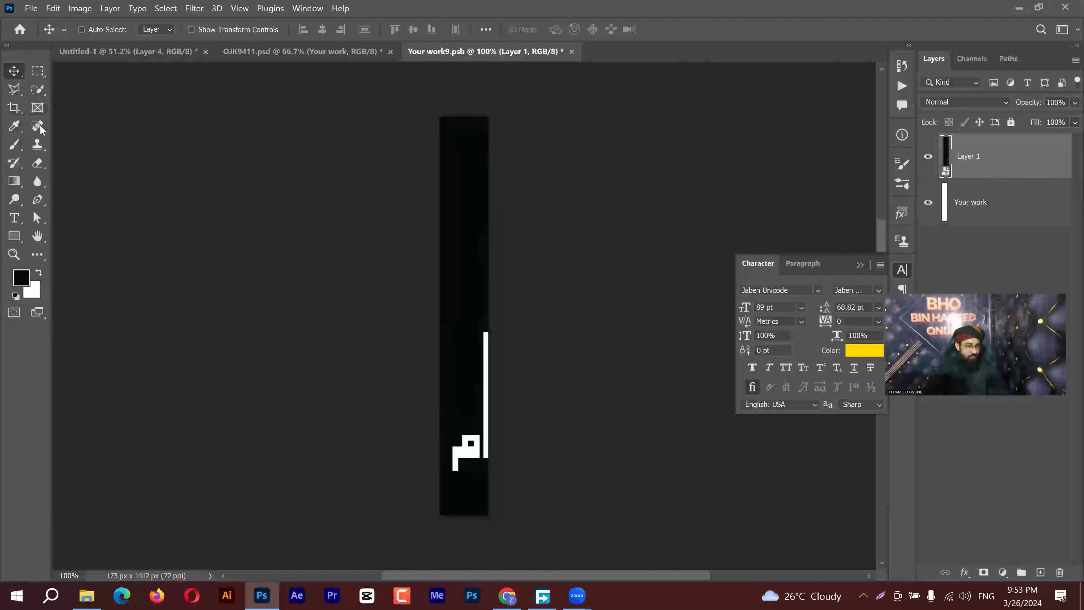
Step: Rasterize Layer 1 in Your work9.psb and try to remove its white lettering with the Spot Healing Brush
right_click(945, 160)
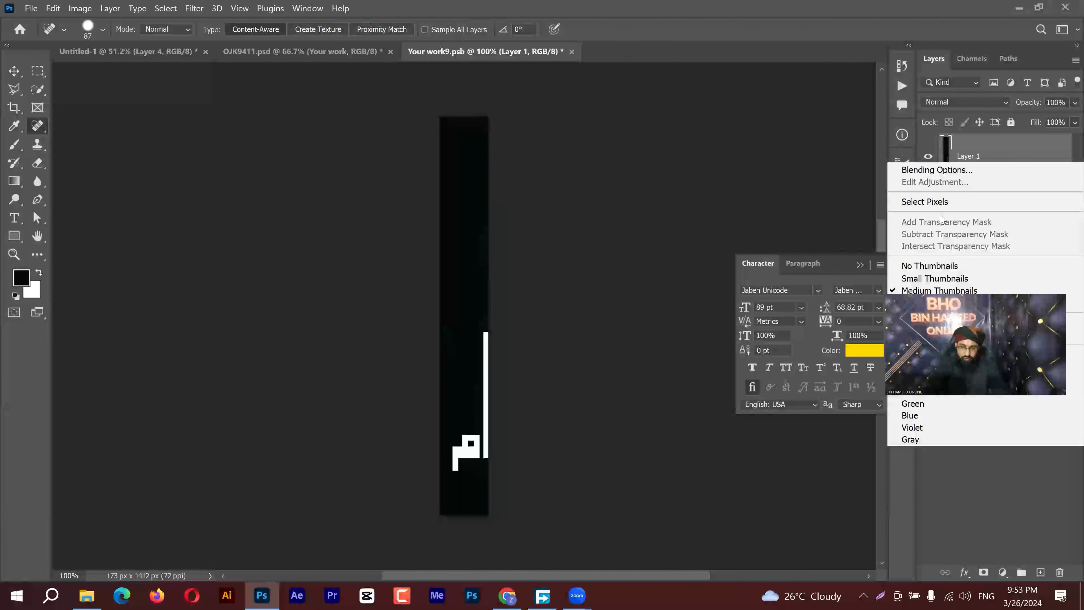
right_click(1013, 142)
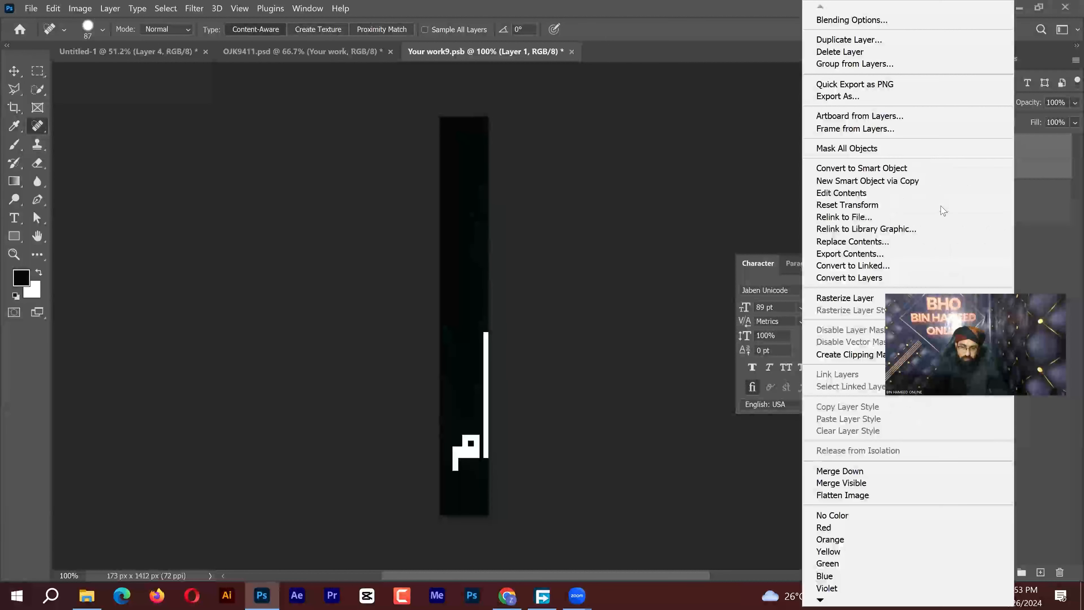
left_click(816, 299)
mouse_move(485, 324)
left_mouse_down()
mouse_move(486, 439)
mouse_move(454, 457)
mouse_move(467, 446)
left_mouse_up()
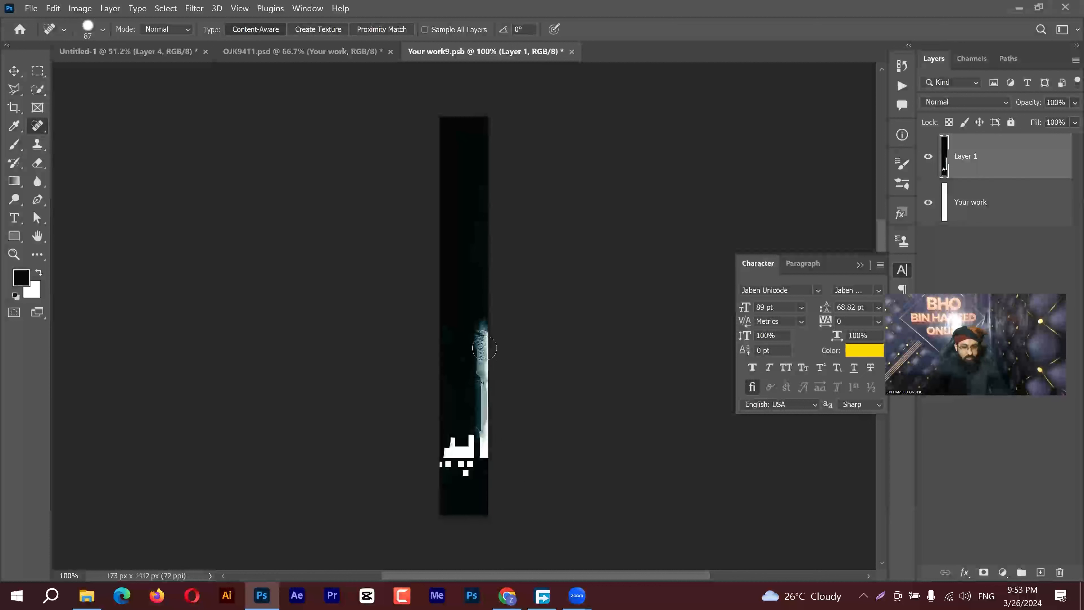
key("ctrl+z")
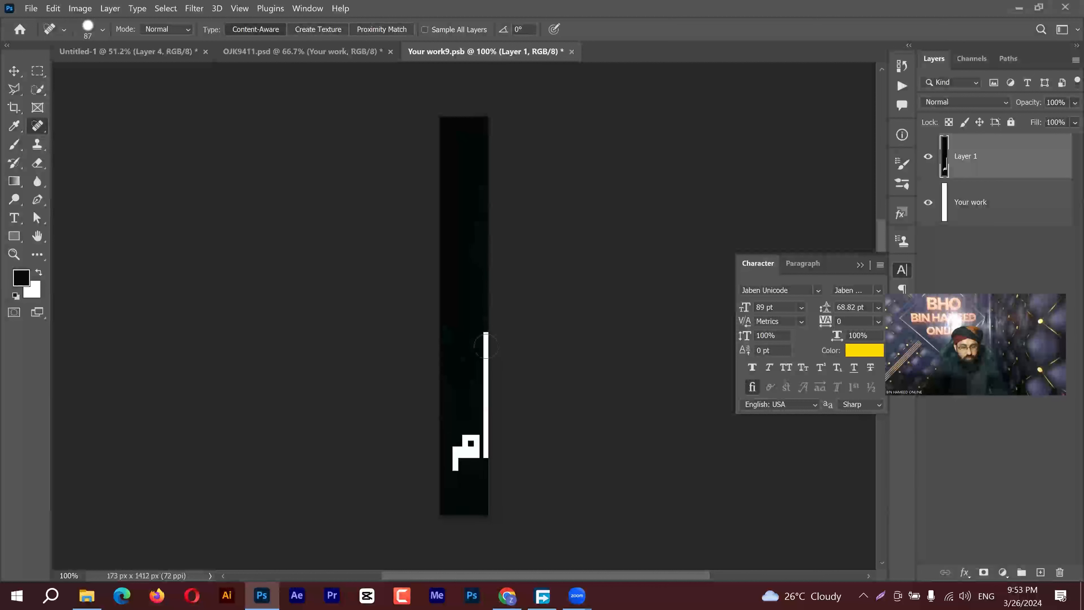
Step: Paint the spine strip's white lettering over in black with the Brush, then save and close Your work9.psb
left_click(16, 145)
mouse_move(478, 416)
left_mouse_down()
mouse_move(467, 329)
mouse_move(477, 436)
mouse_move(488, 416)
left_mouse_up()
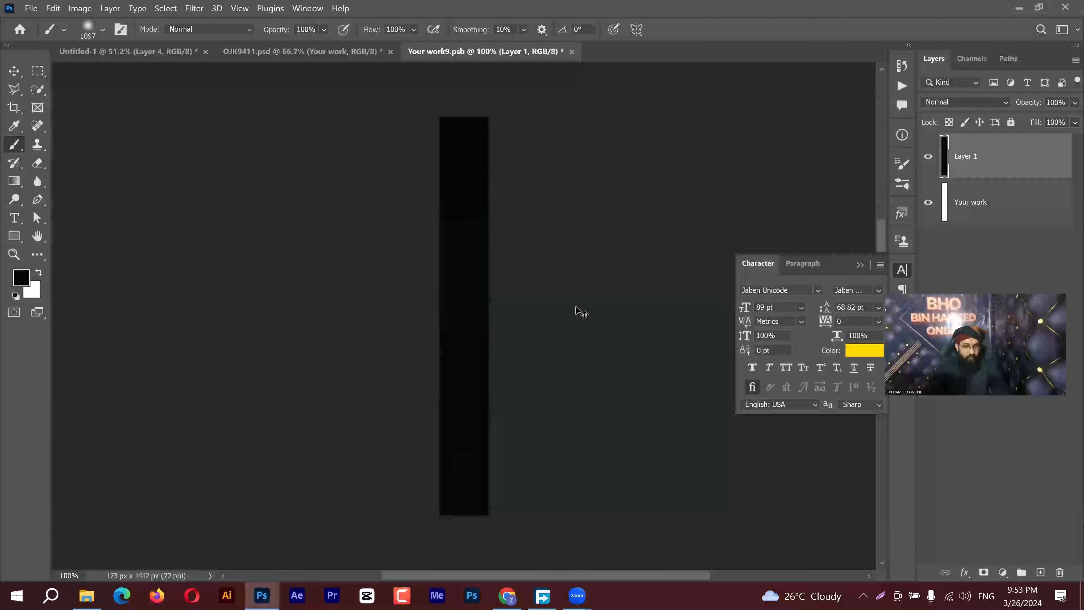
key("ctrl+s")
key("ctrl+w")
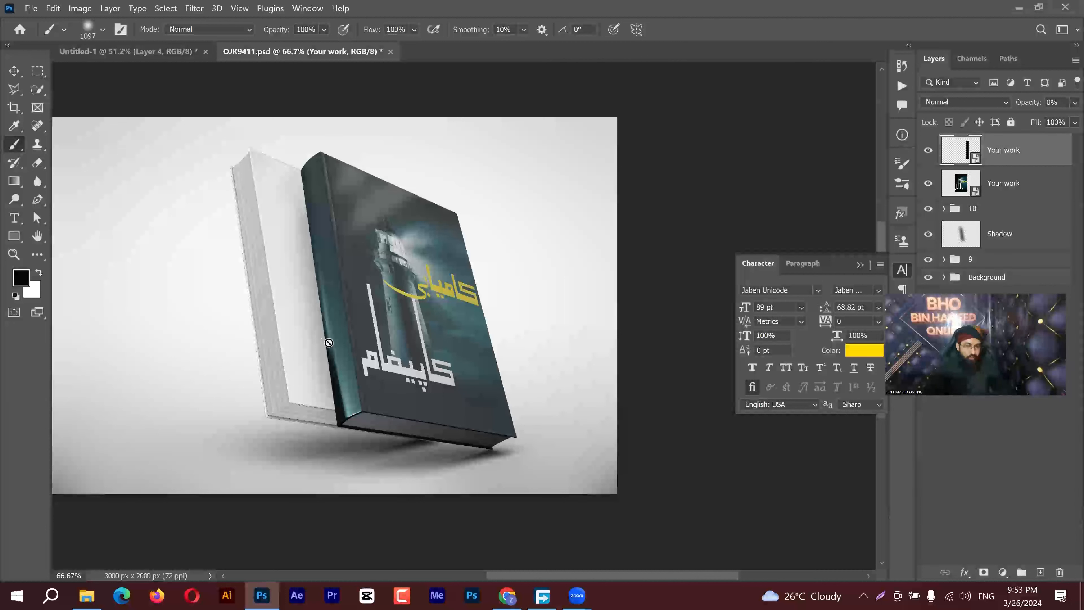
Step: Inspect the mockup's spine up close, then open the preview image OJK9410.jpg in the photo viewer and examine its spine layout
scroll(369, 359, "up", 2)
scroll(358, 320, "down", 1)
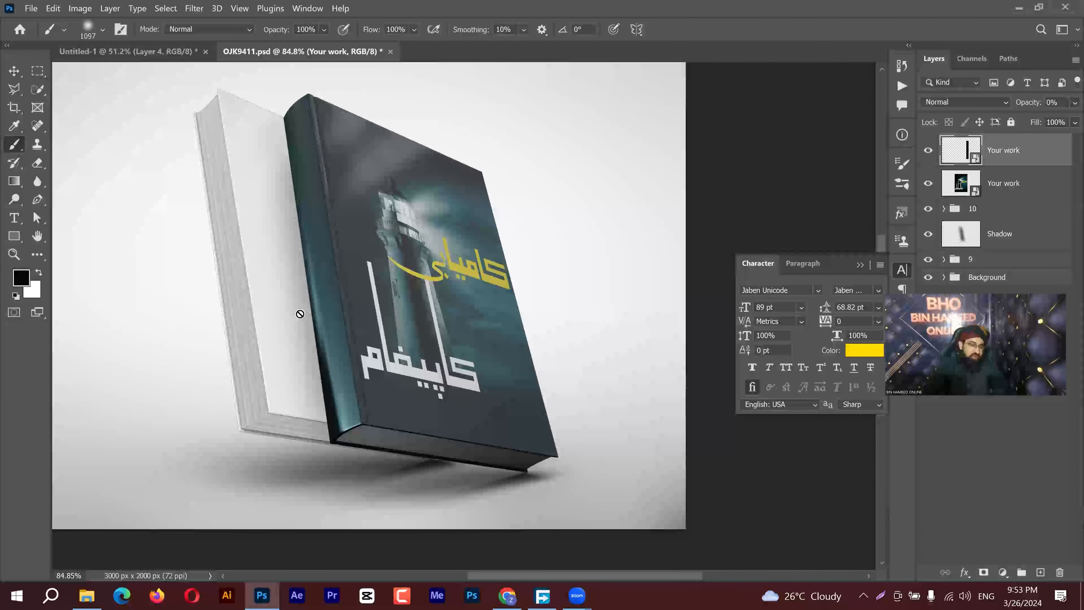
key("v")
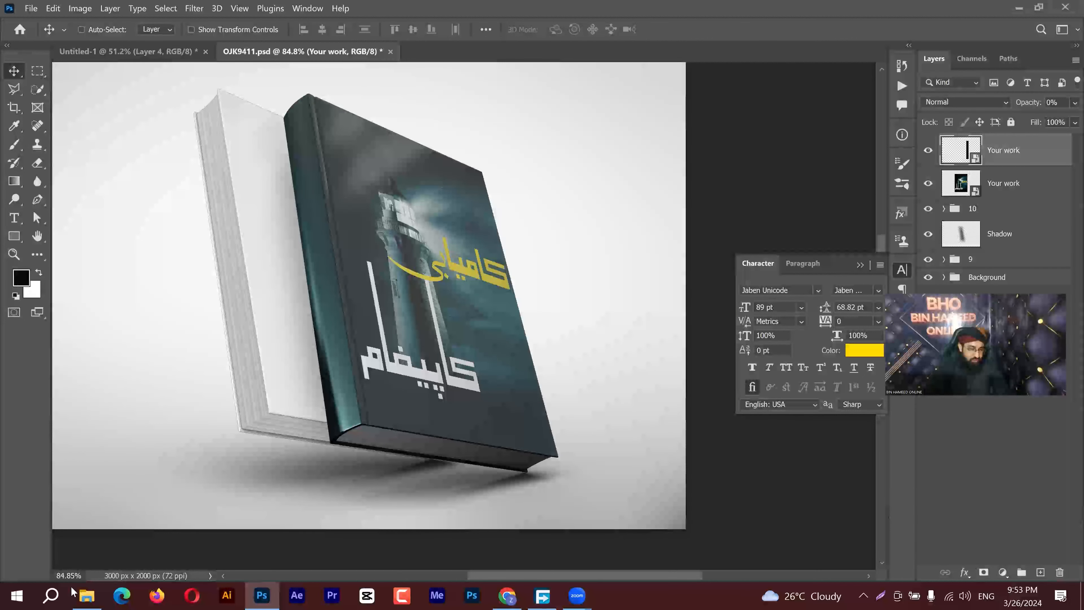
left_click(87, 594)
double_click(313, 102)
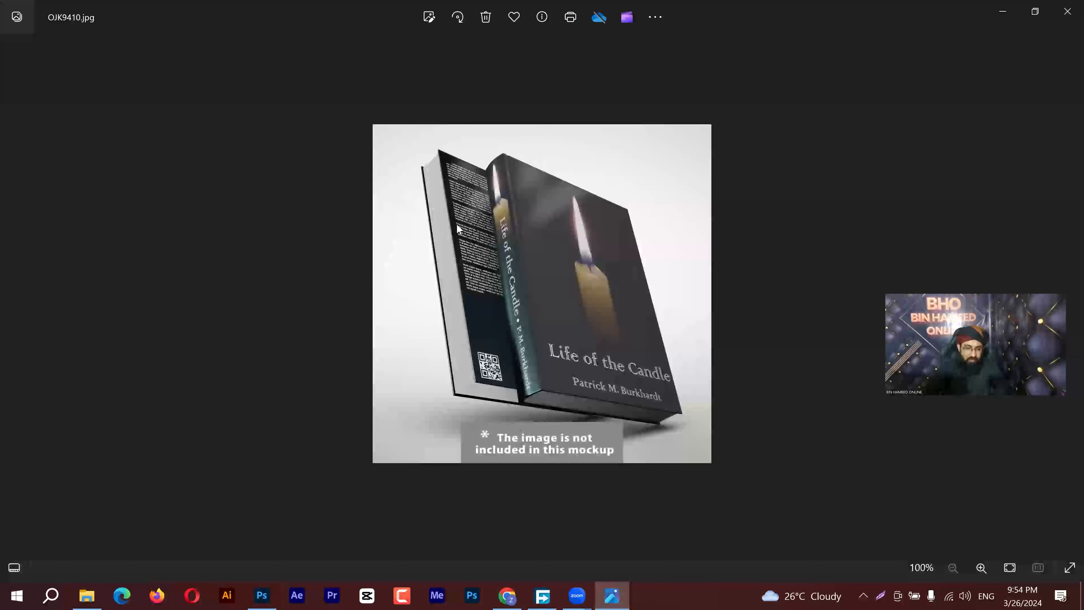
scroll(519, 337, "up", 3)
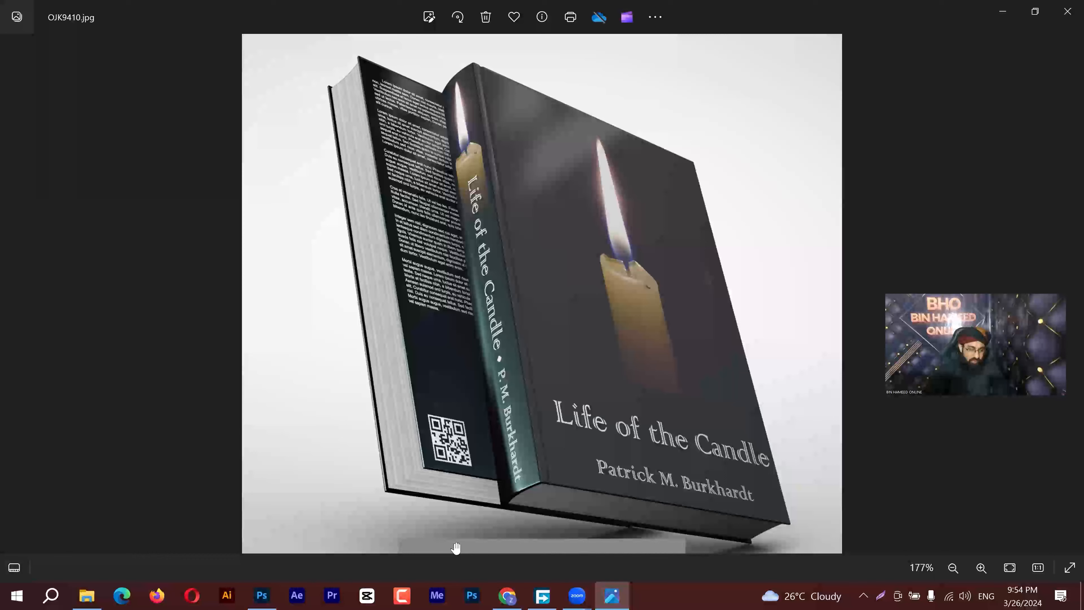
Step: Switch back to Photoshop, reopen the spine's smart object Your work9.psb, and add the yellow title text "کامیابی کا سفر"
left_click(273, 596)
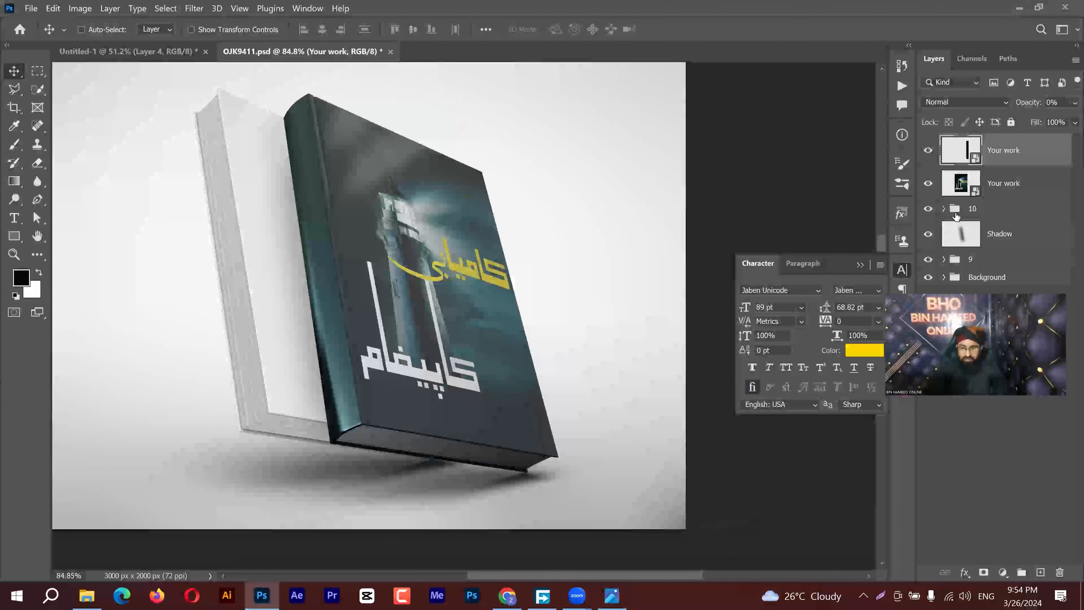
double_click(962, 153)
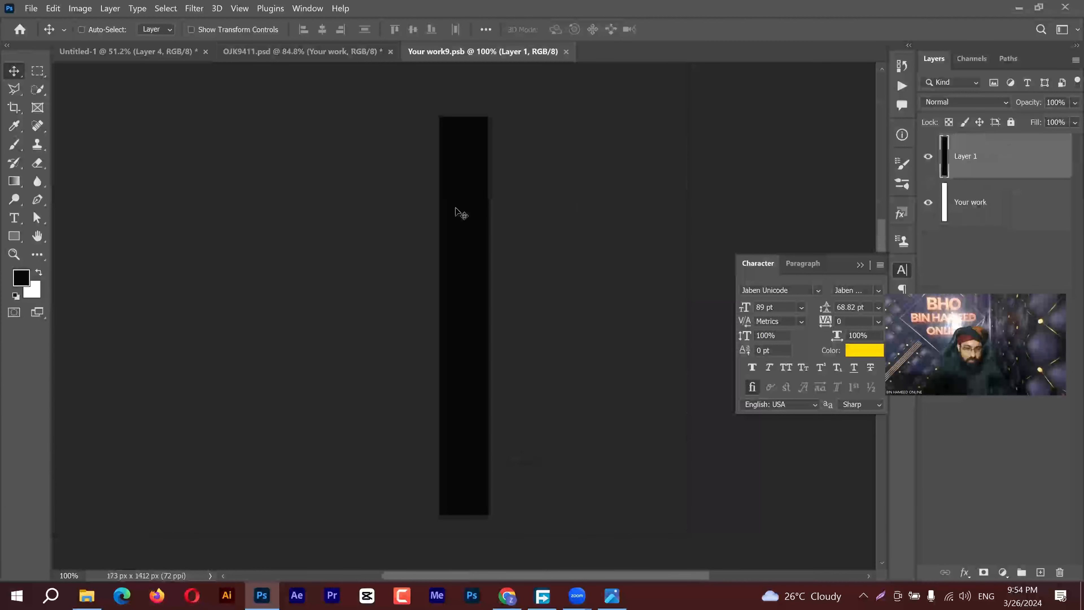
left_click(14, 217)
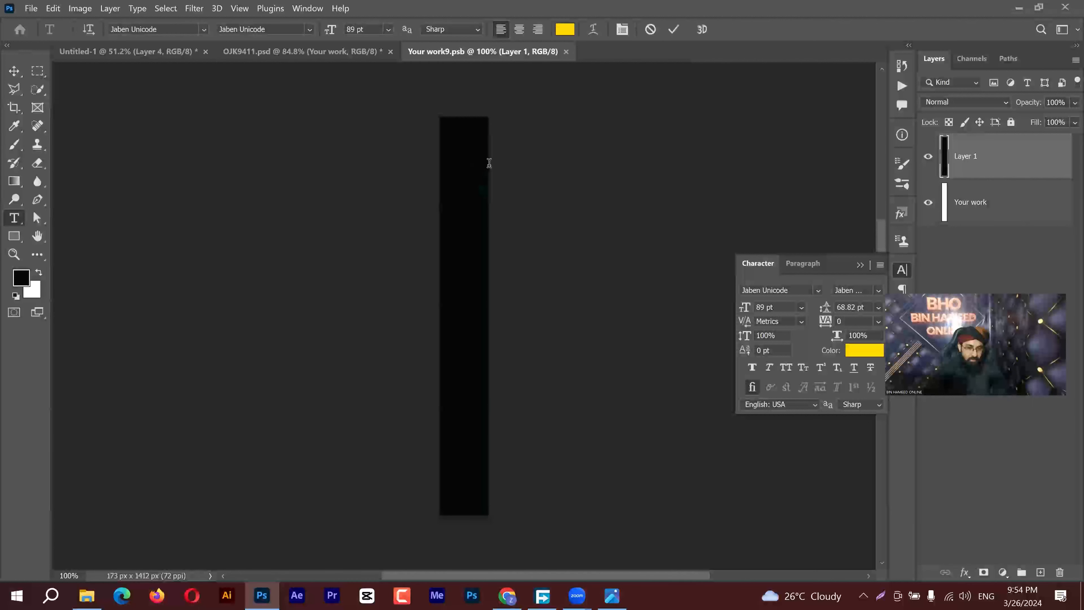
left_click(465, 164)
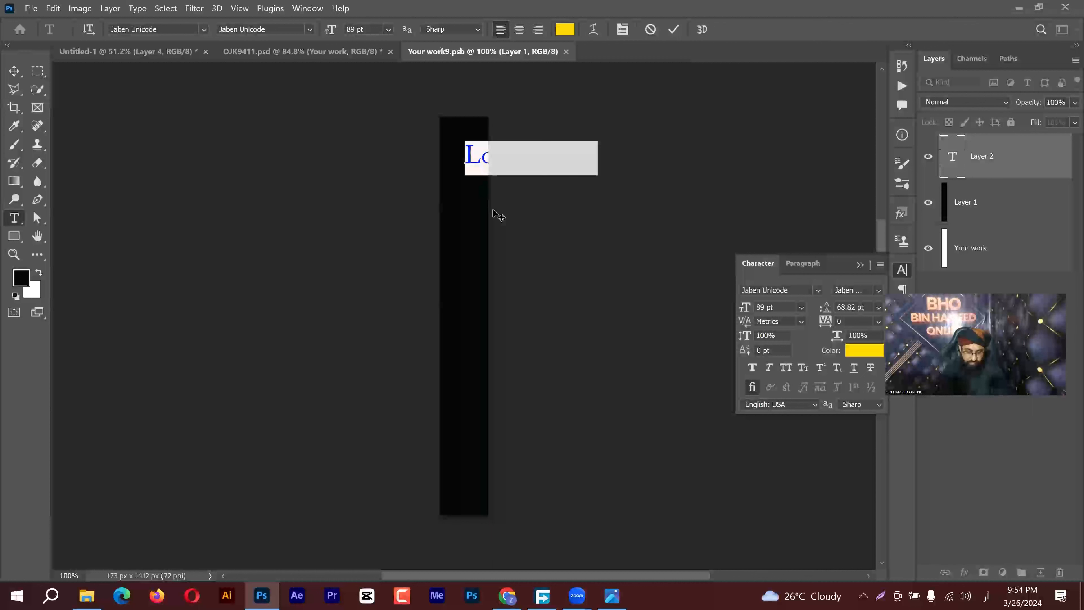
type("عام")
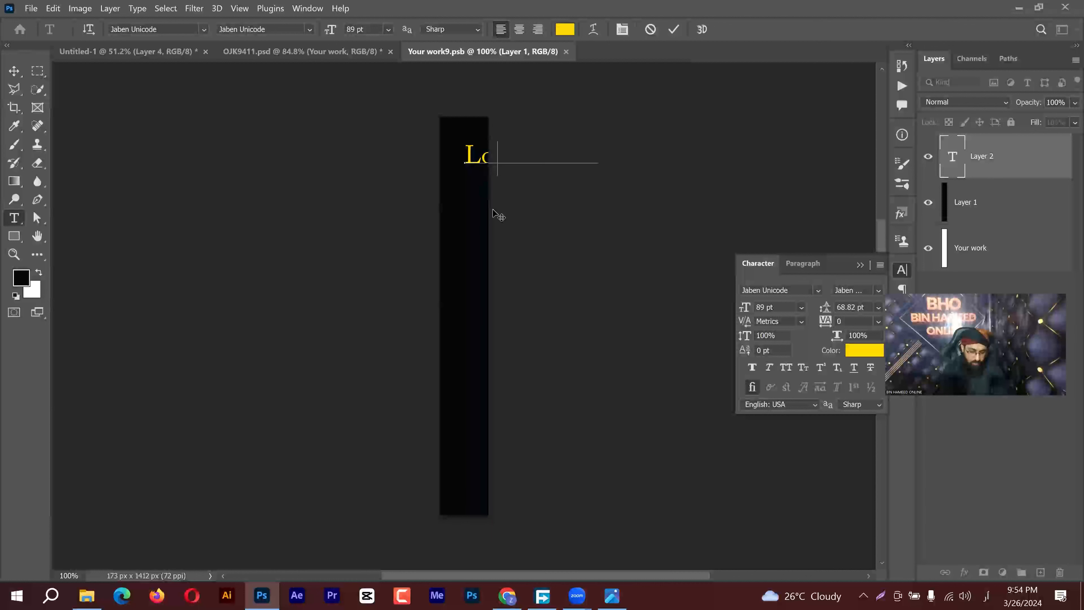
type("ر کا")
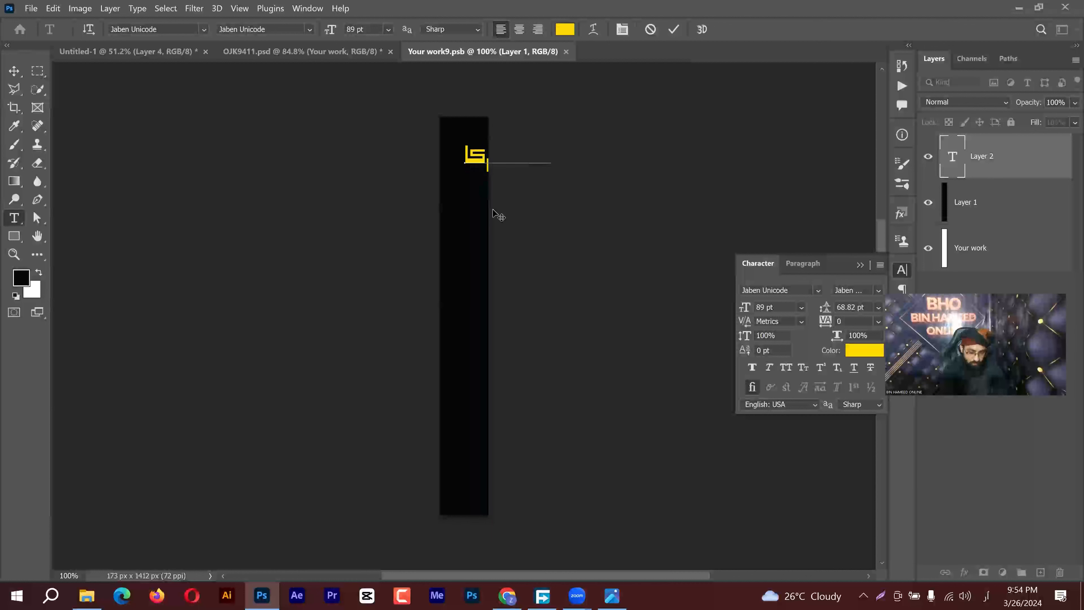
type(" سفر")
key("ctrl+Return")
Step: Rotate the title text 90° counterclockwise, enlarge it to about 103 pt, and place it along the upper half of the spine
key("v")
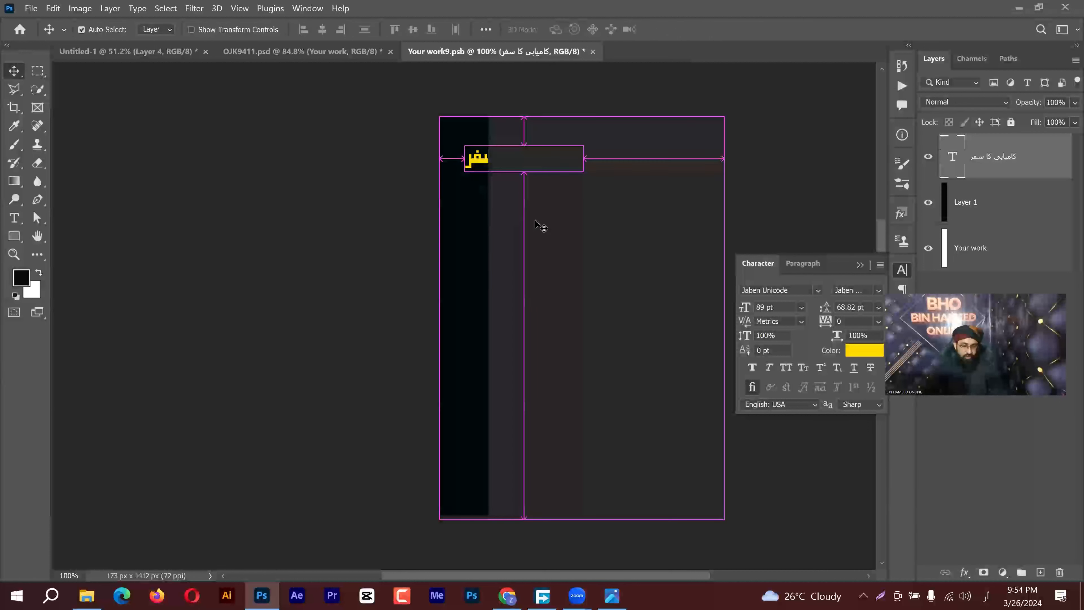
key("ctrl+t")
left_click_drag(620, 136, 565, 92)
left_click_drag(524, 158, 464, 220)
left_click_drag(465, 297, 465, 315)
key("Return")
Step: Duplicate the vertical title onto the lower half of the spine, then save and close Your work9.psb
left_click_drag(474, 238, 477, 416, "alt")
key("ctrl")
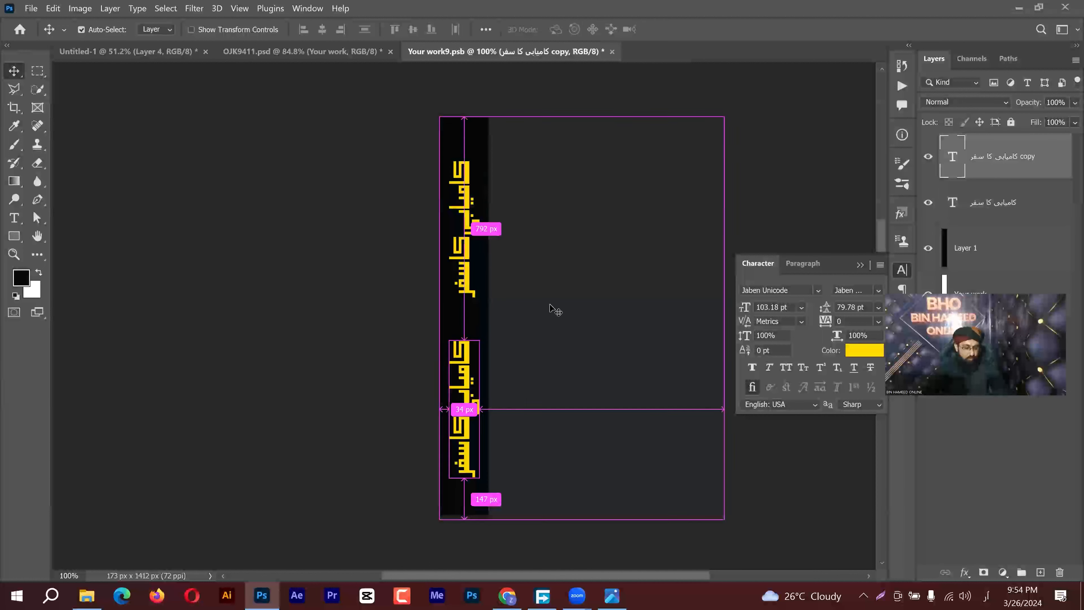
key("ctrl+s")
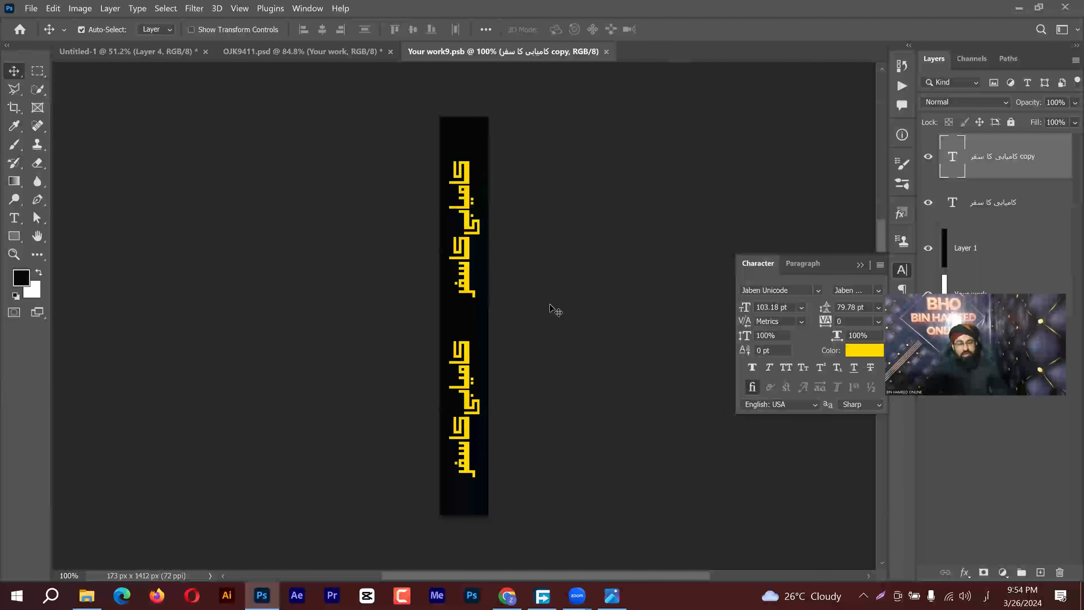
key("ctrl+w")
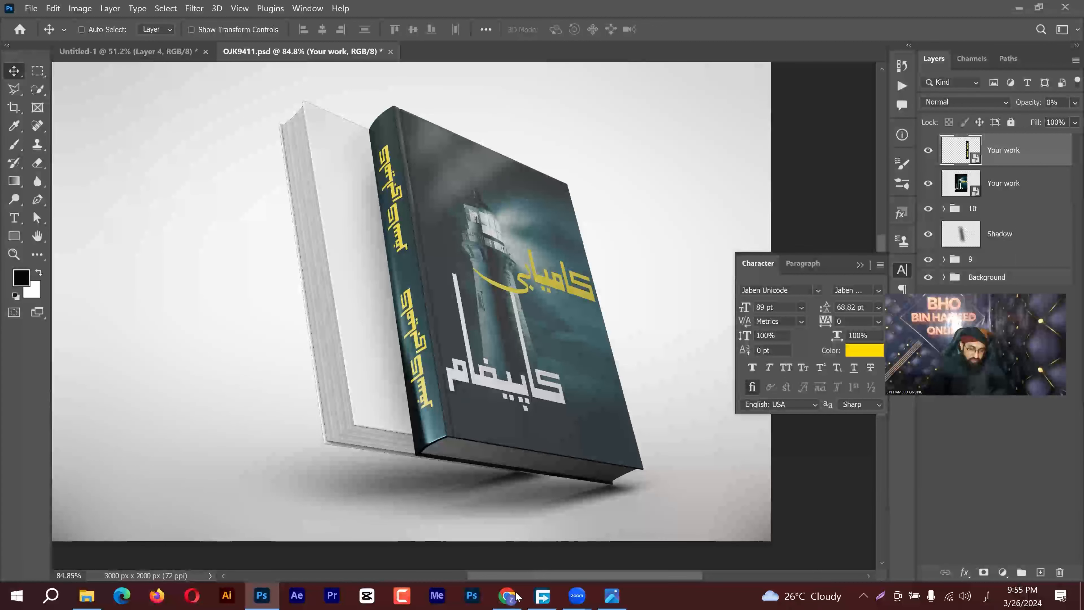
Step: Switch to Freepik in the browser and broaden the PSD search to "mockup"
left_click(507, 596)
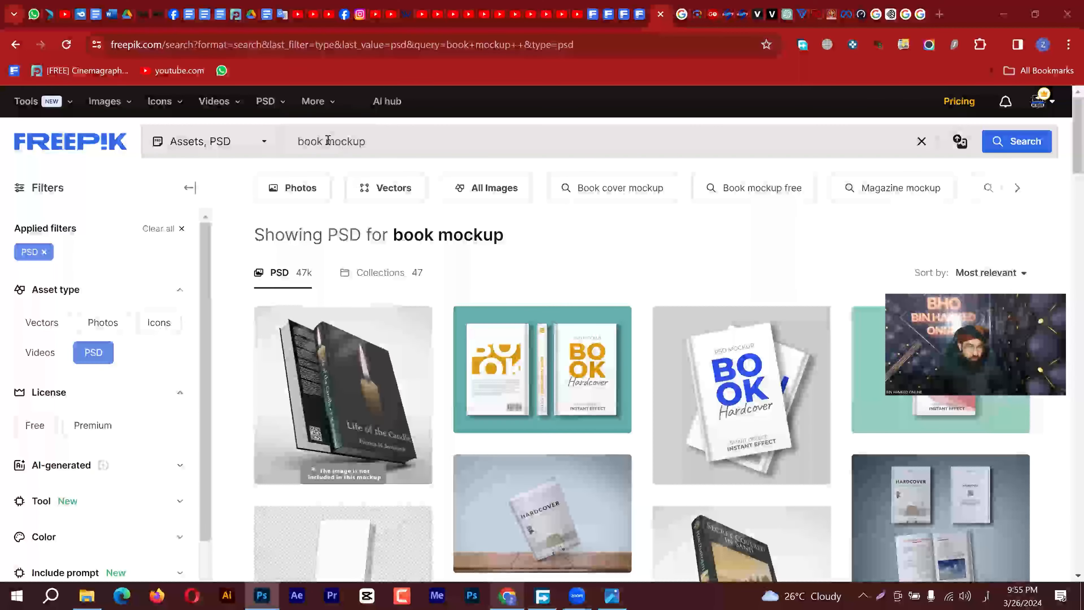
double_click(290, 147)
key("BackSpace")
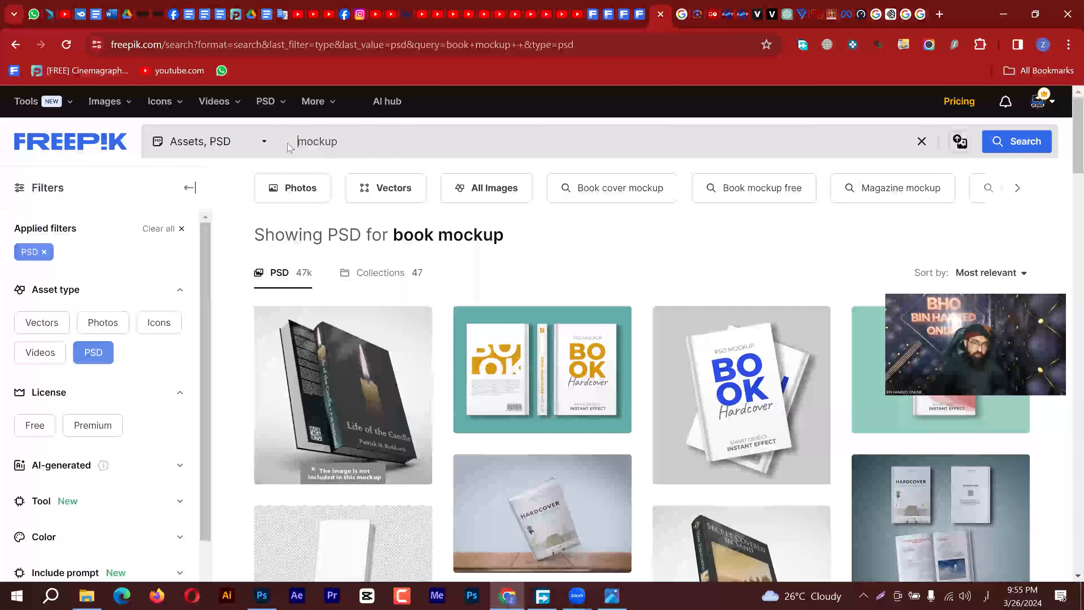
key("Return")
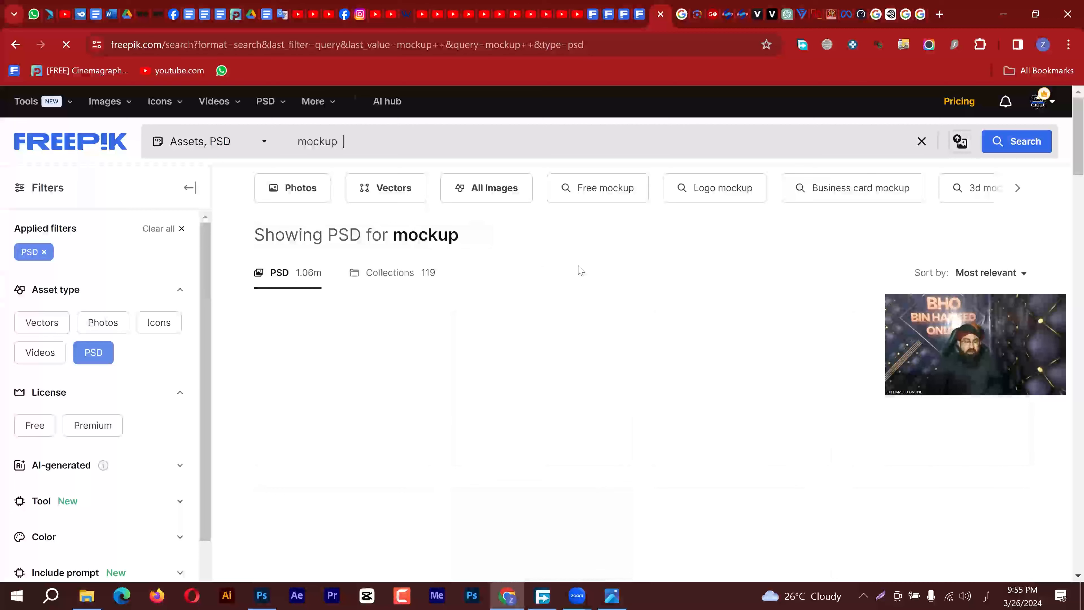
Step: Browse the PSD mockup results to examine the available kinds, such as logo signs, business cards, T-shirts and mugs
scroll(588, 253, "down", 1)
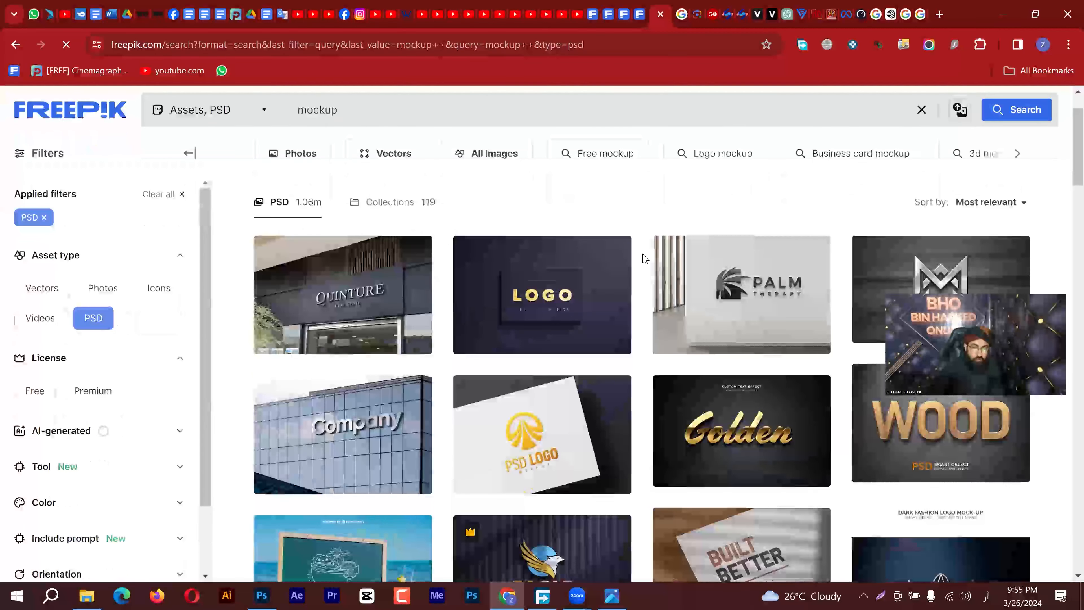
scroll(641, 279, "down", 1)
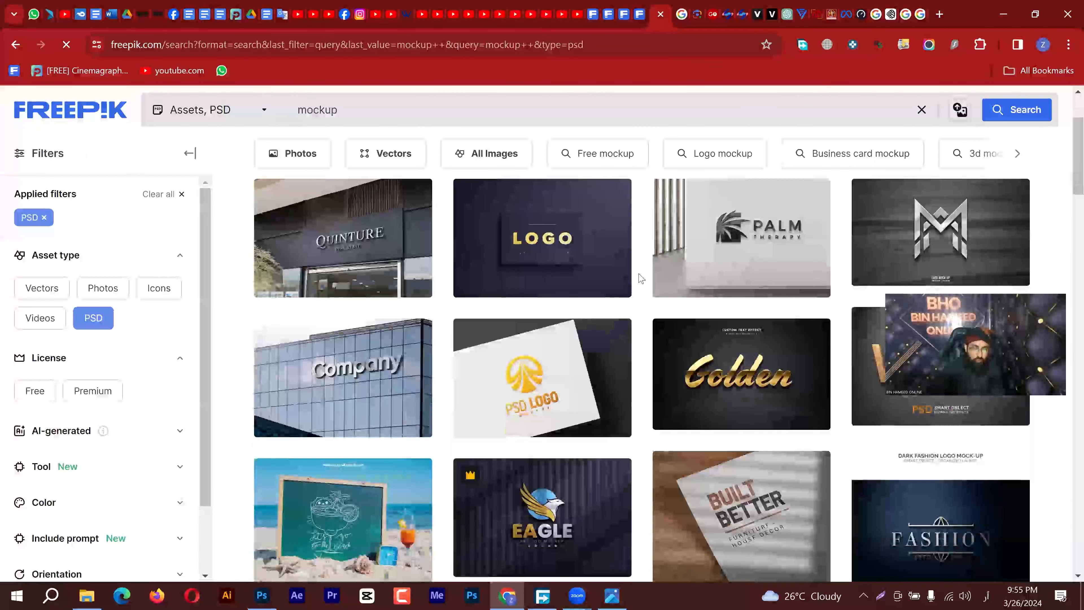
scroll(641, 278, "down", 5)
scroll(752, 296, "down", 2)
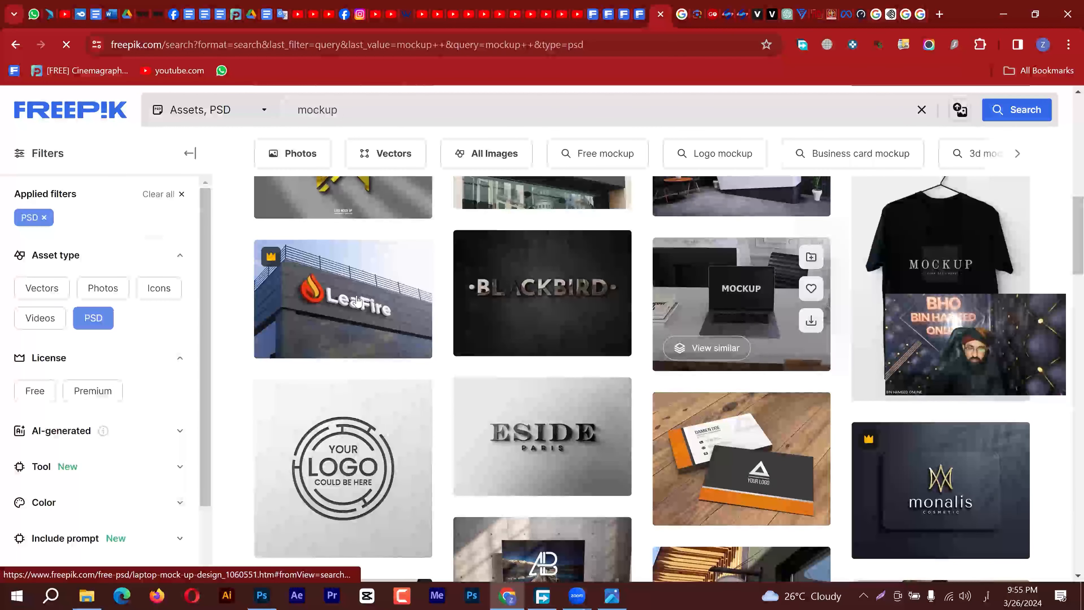
mouse_move(375, 294)
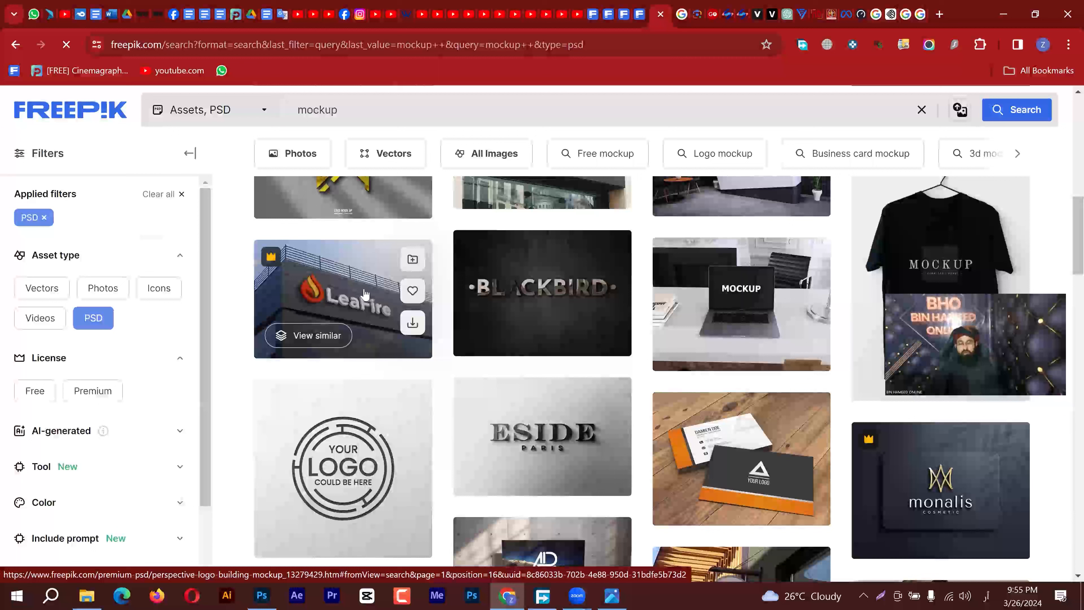
scroll(710, 461, "down", 2)
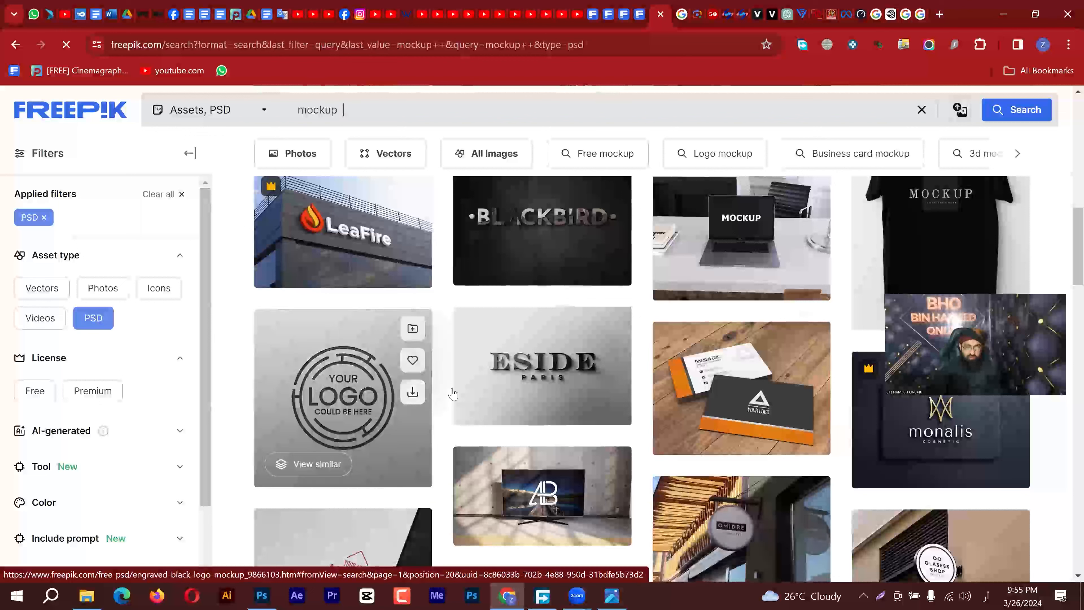
scroll(528, 365, "down", 3)
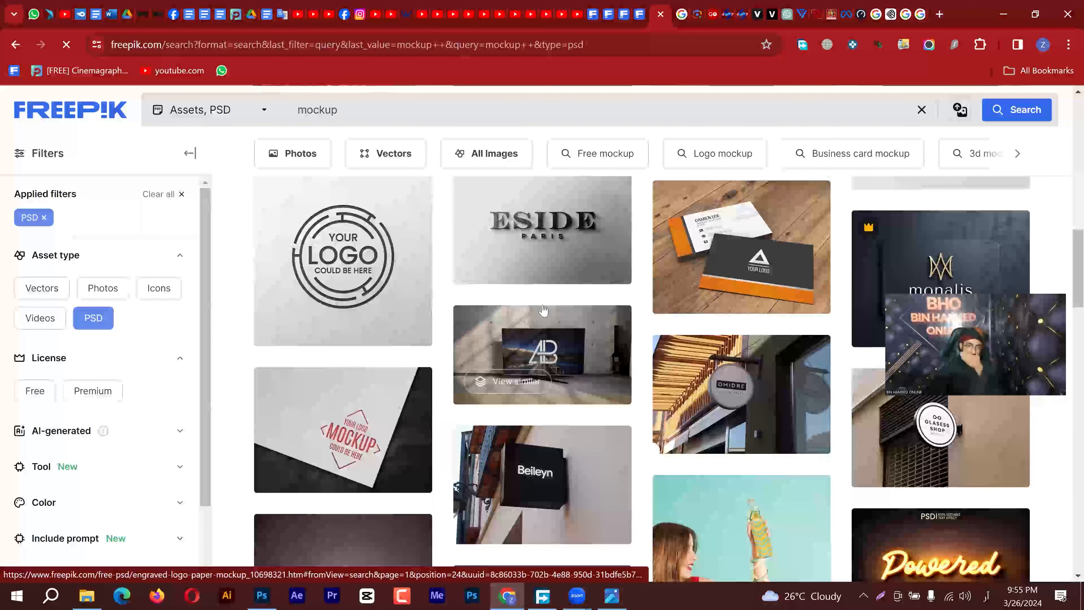
scroll(543, 311, "down", 5)
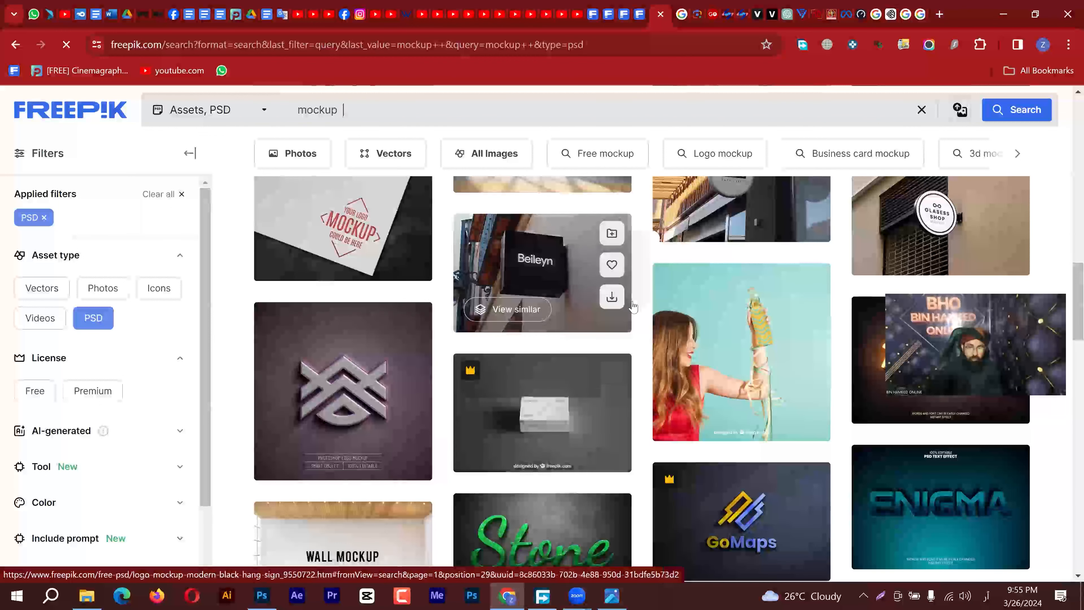
scroll(553, 328, "down", 3)
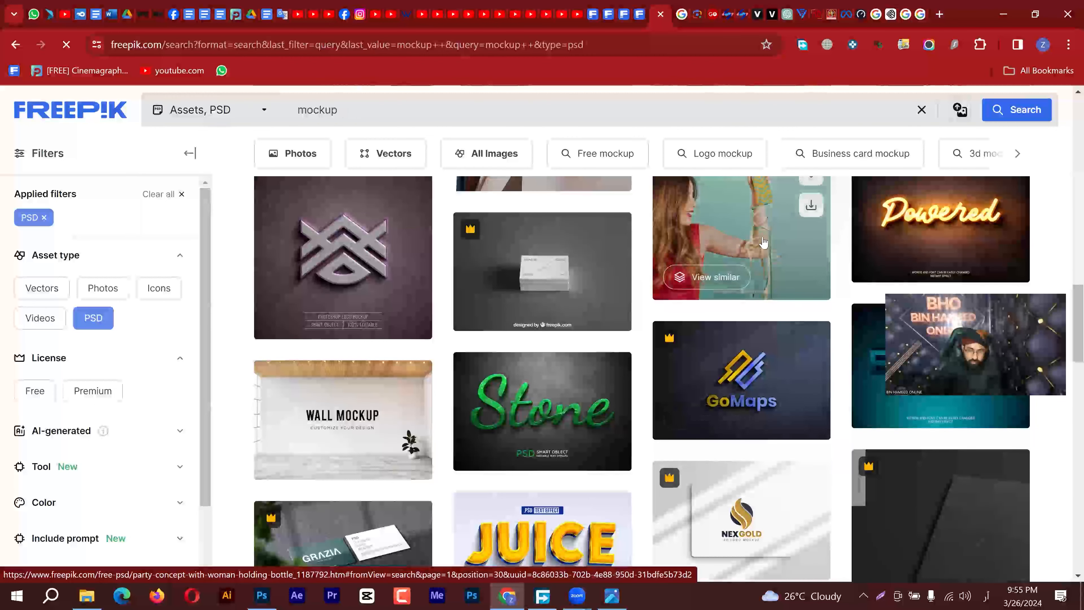
scroll(764, 286, "up", 2)
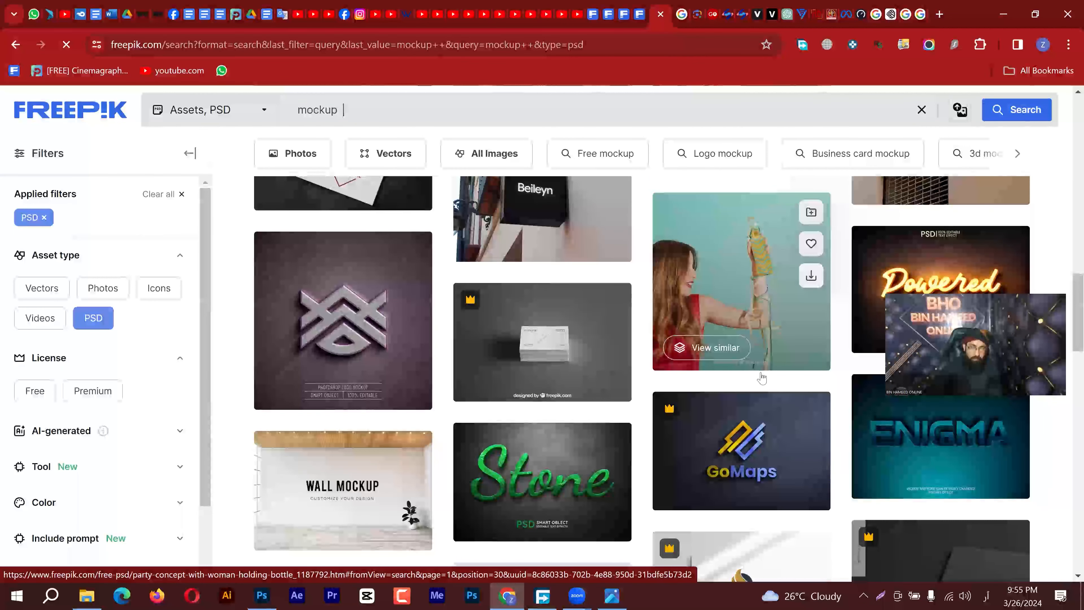
scroll(571, 334, "down", 2)
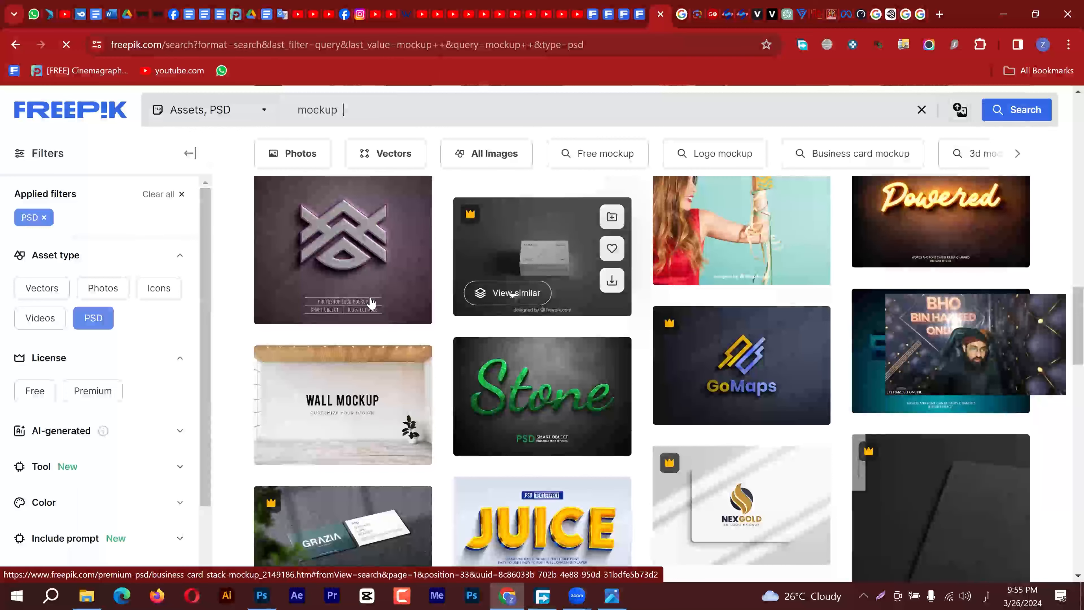
scroll(371, 302, "down", 3)
scroll(406, 361, "down", 2)
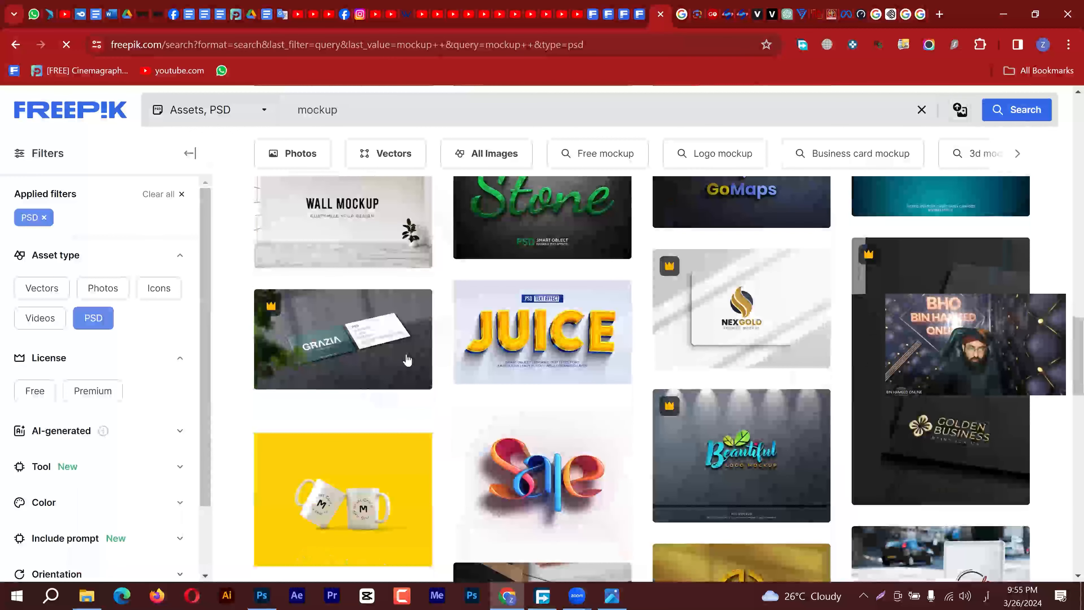
scroll(731, 409, "down", 3)
scroll(731, 410, "down", 5)
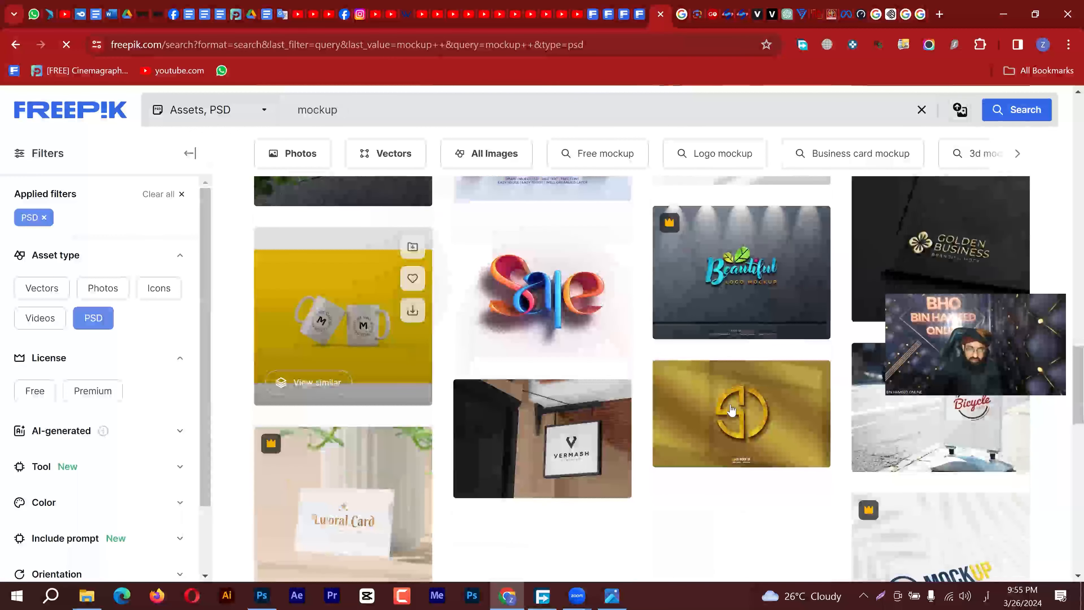
Step: Search the PSD assets for "طان mockup" and browse through the resulting mockup designs
scroll(764, 429, "down", 5)
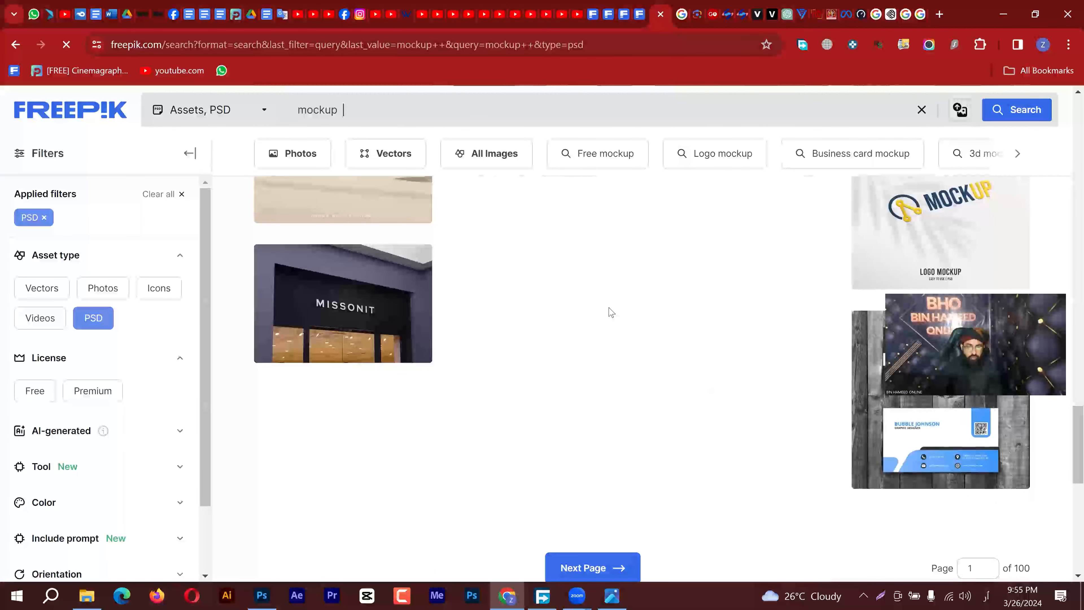
scroll(307, 109, "up", 2)
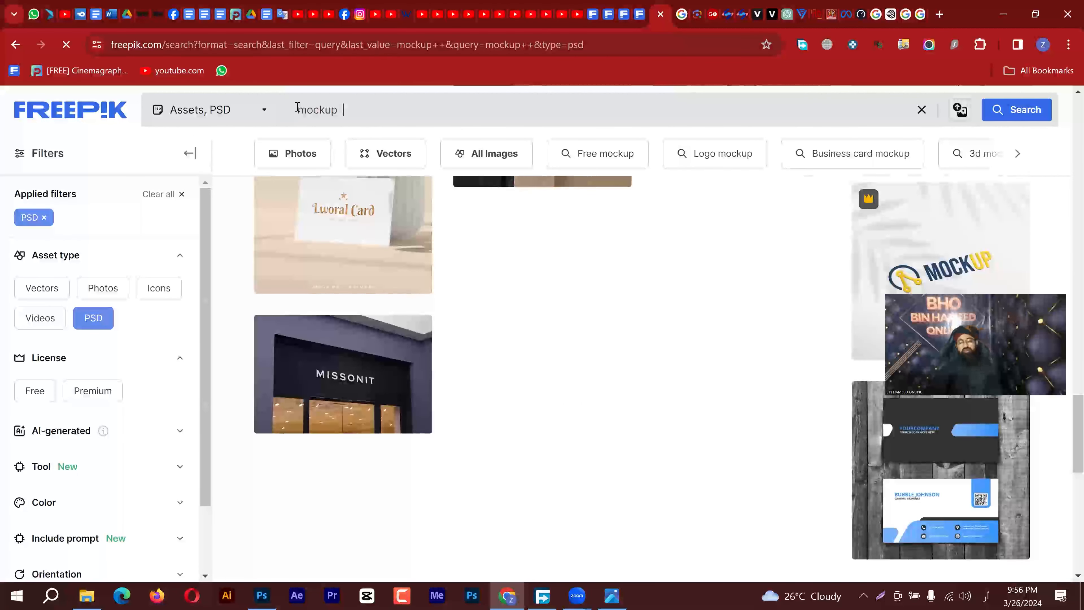
type("طان")
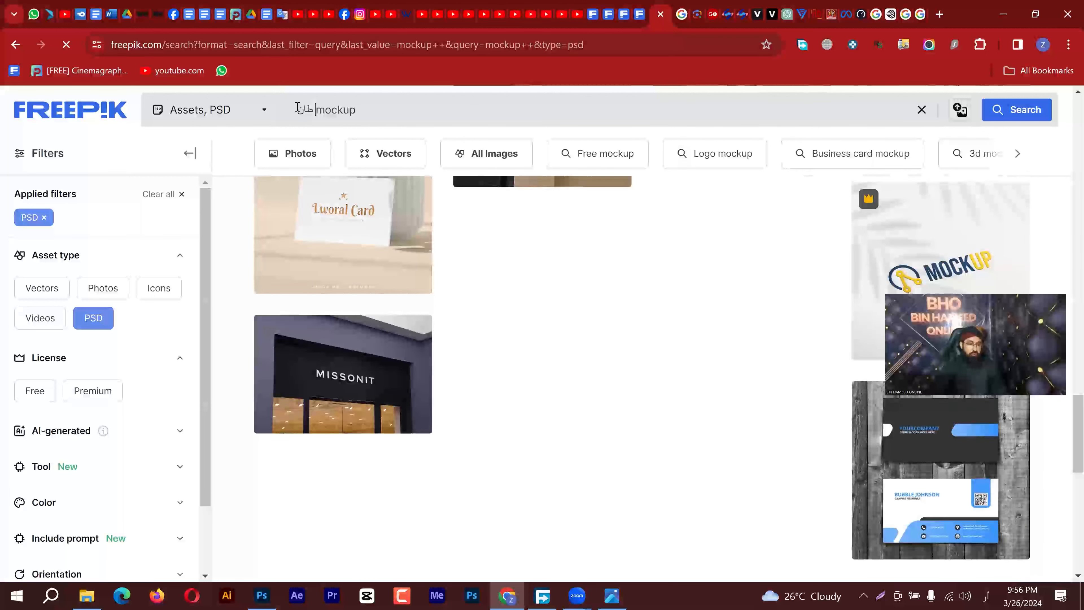
key("Return")
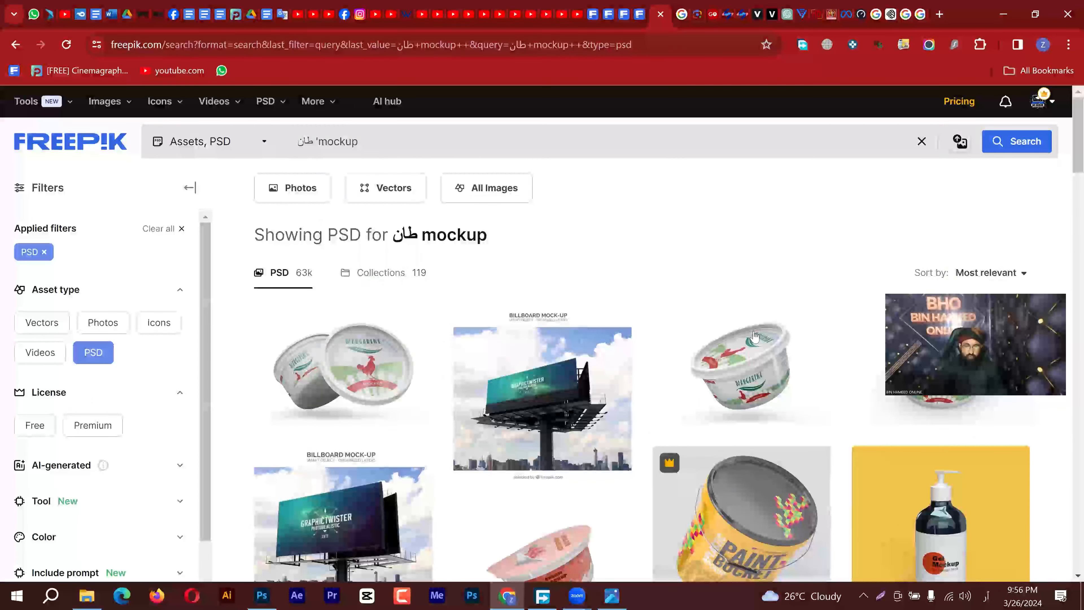
scroll(744, 335, "down", 5)
scroll(745, 335, "down", 5)
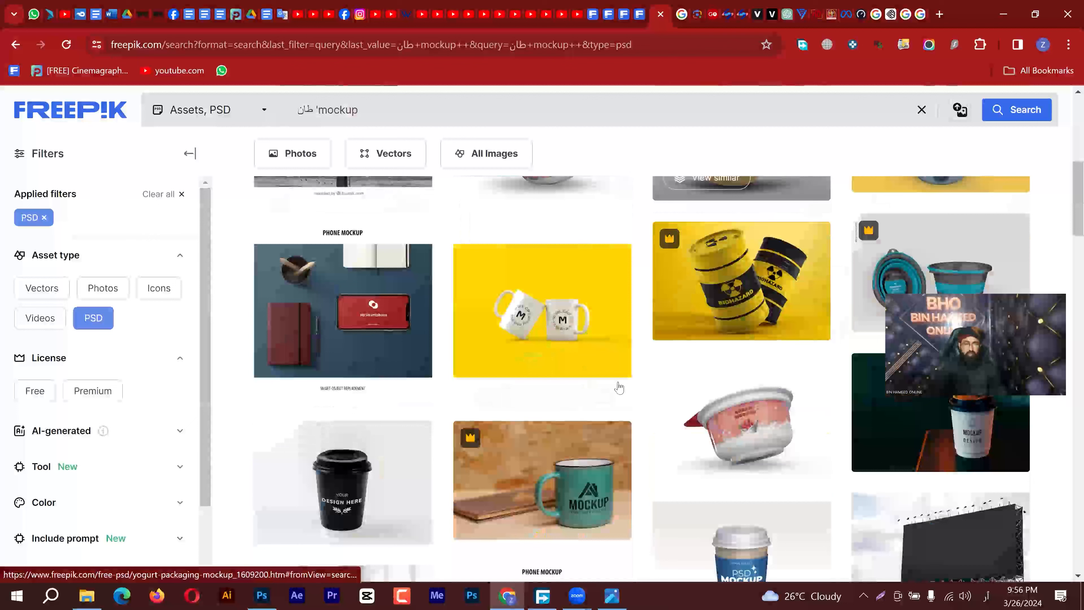
scroll(535, 321, "down", 5)
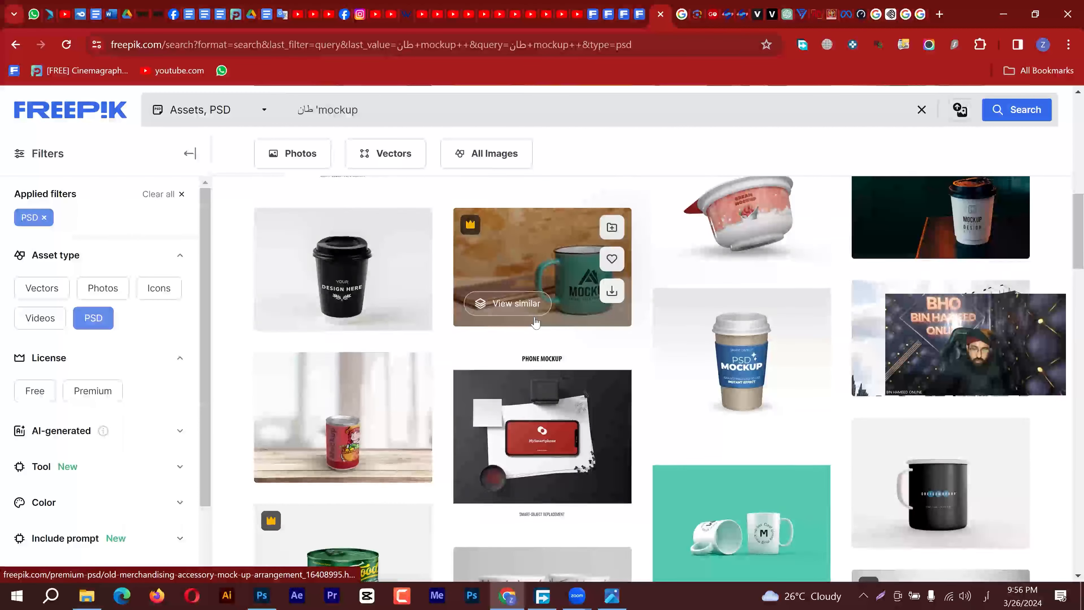
scroll(536, 321, "down", 5)
scroll(579, 331, "down", 3)
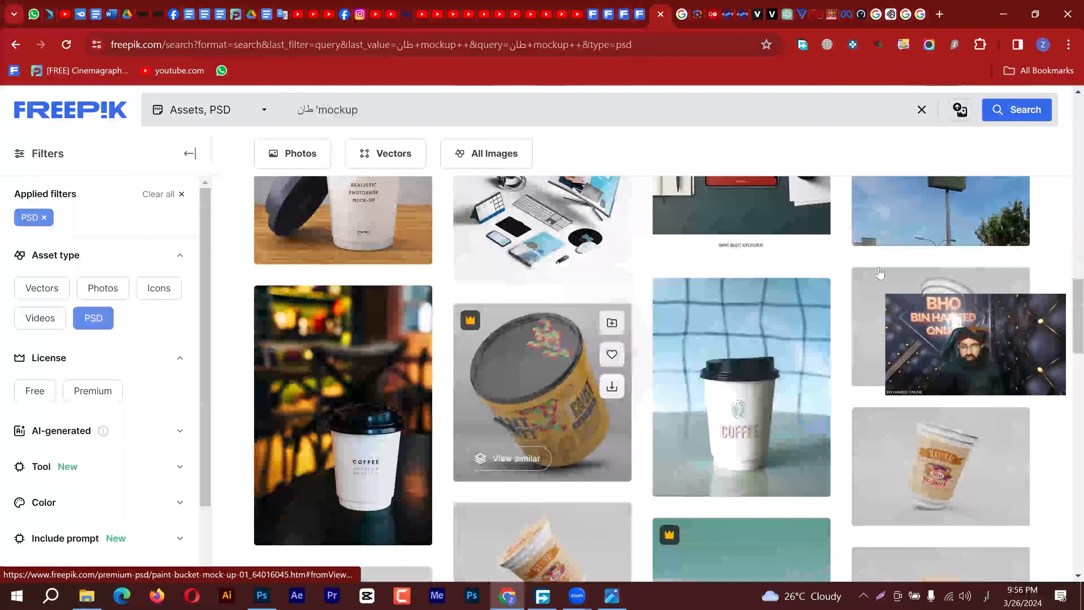